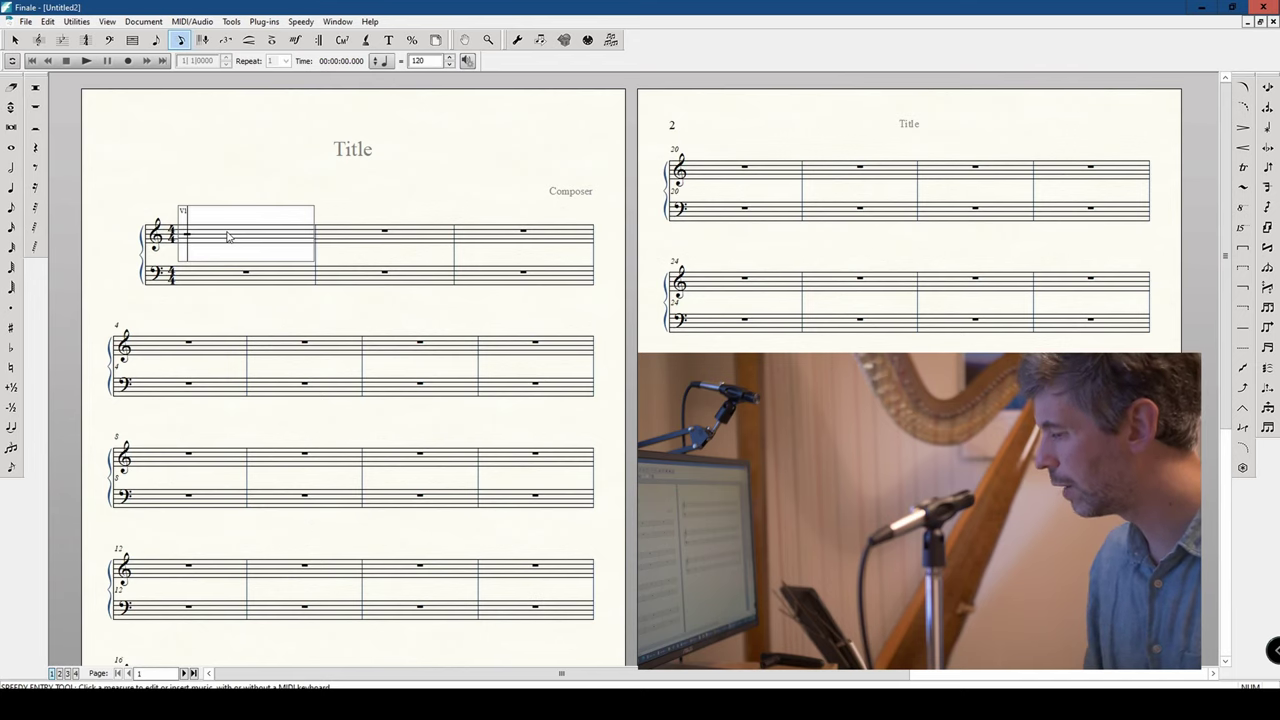
Step: Enter four quarter notes, one a C-sharp, in treble bar 1, then zoom in
key(5)
key(5)
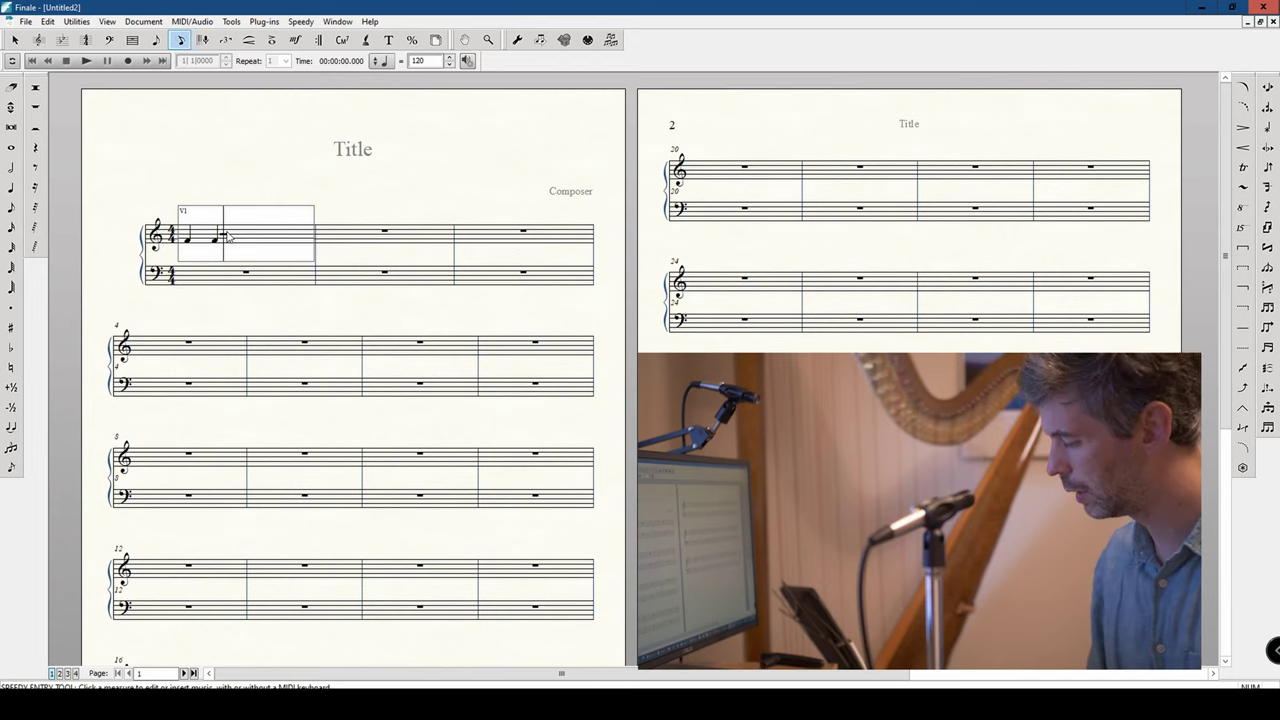
key(5)
key(5)
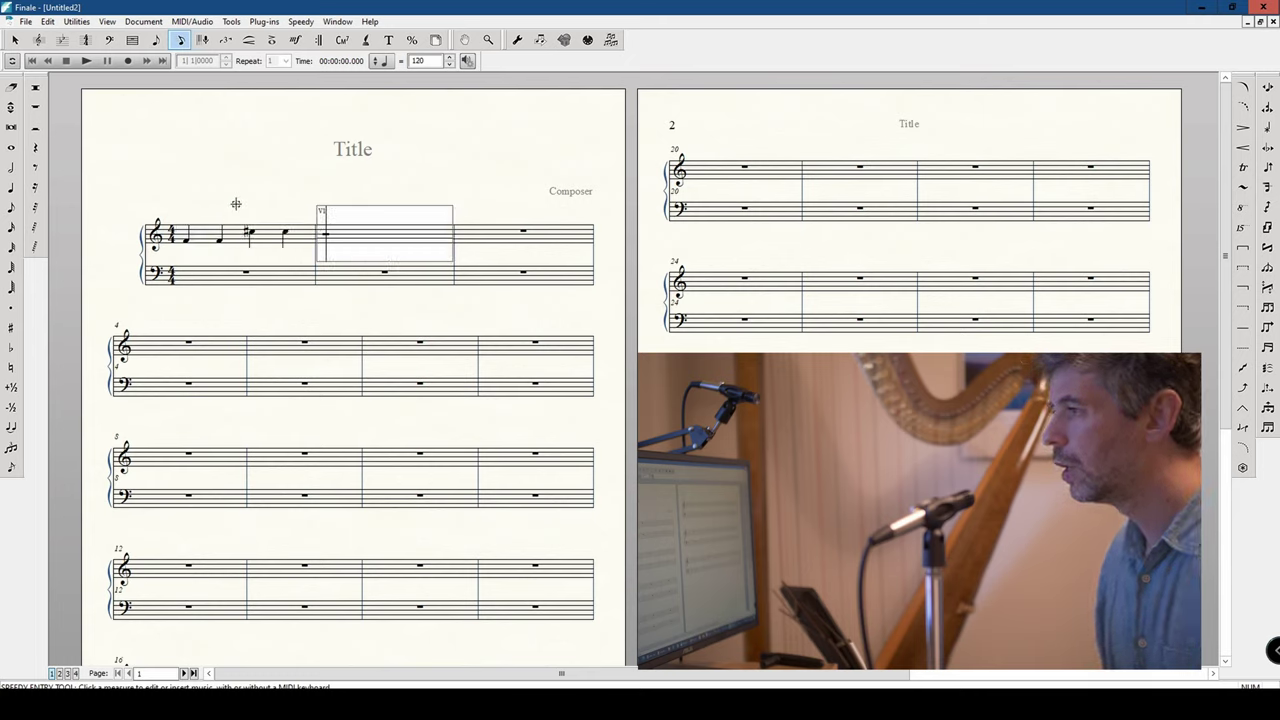
key(Escape)
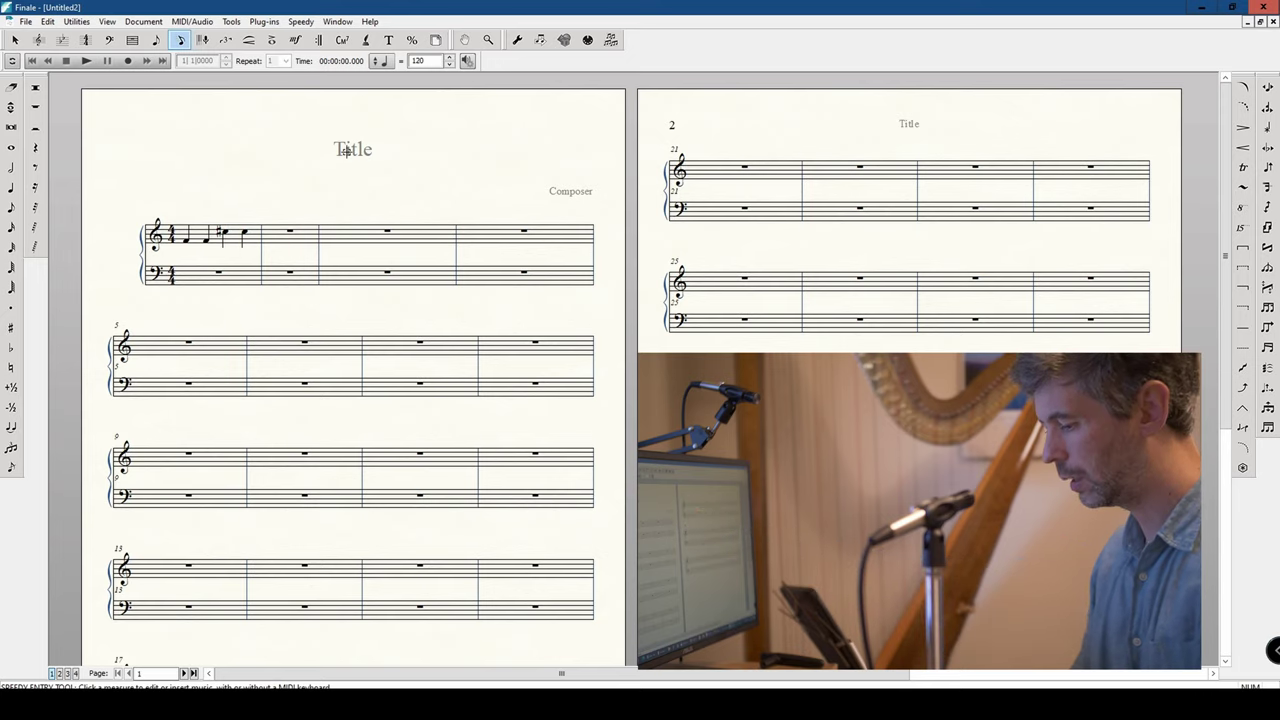
key(ctrl+equal)
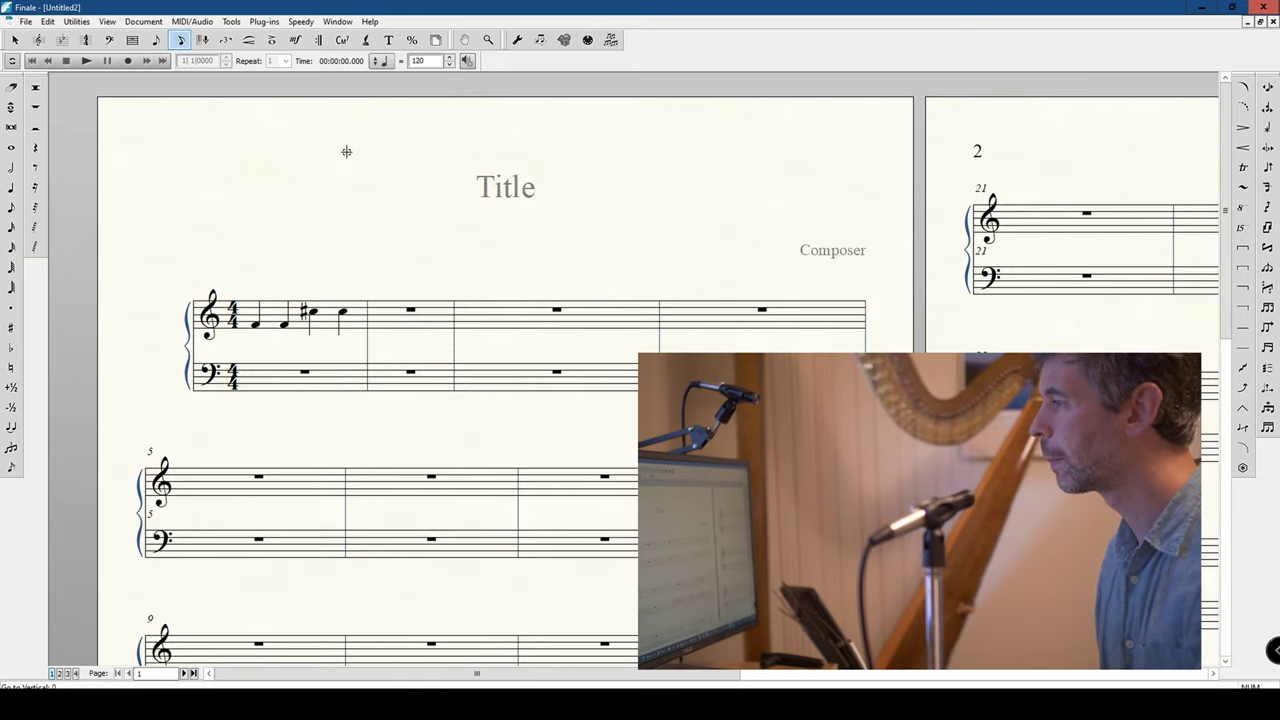
Step: Add a 'C#' text label under the first treble bar, nudged slightly left and up
click(389, 40)
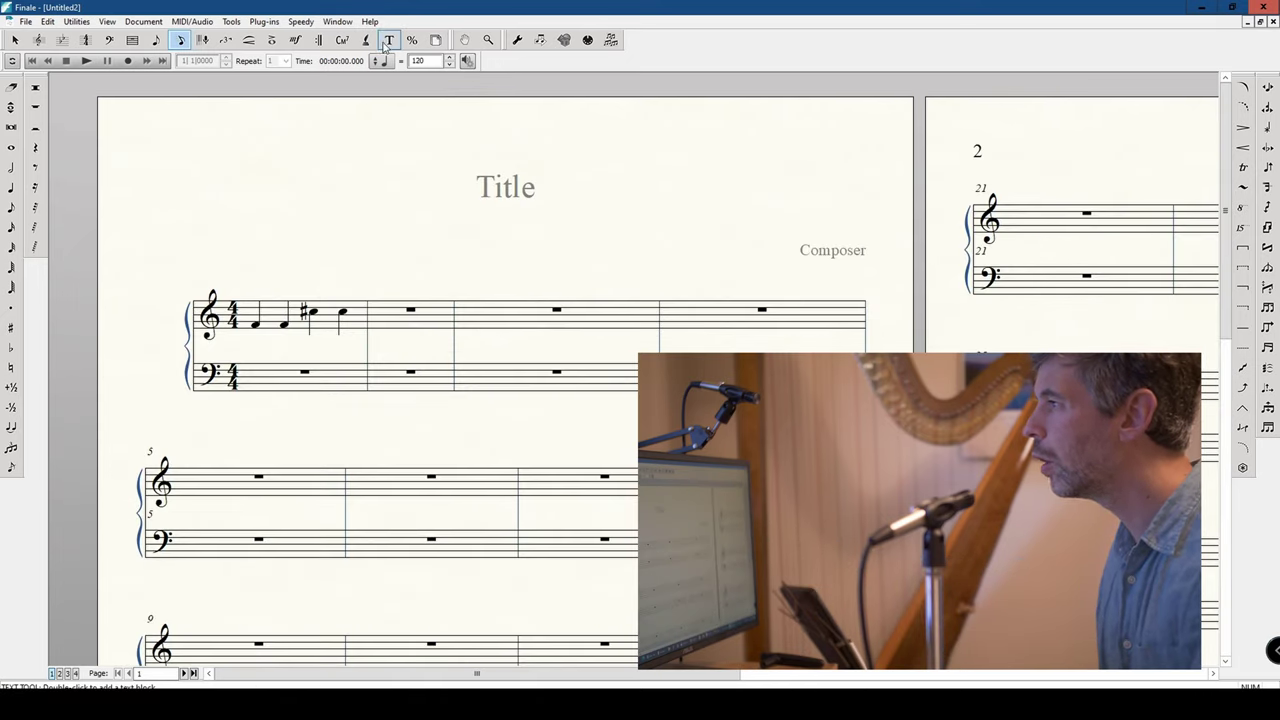
double_click(266, 345)
text(C#)
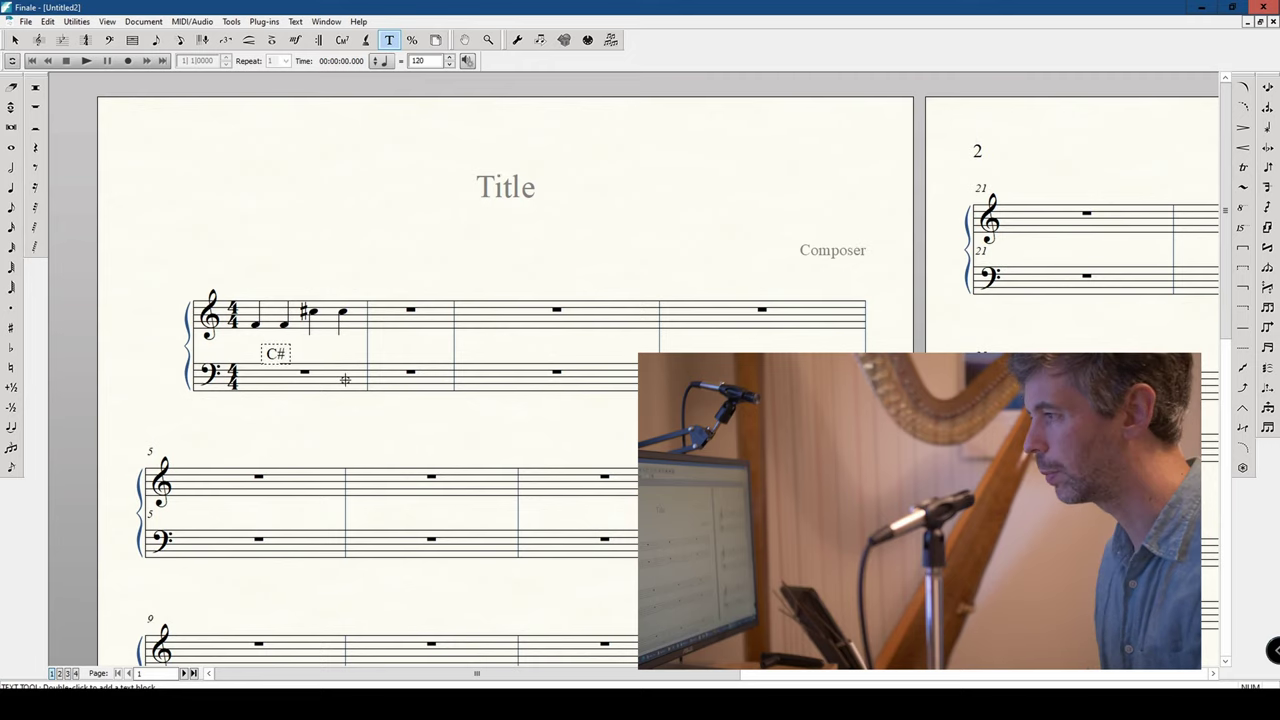
click(416, 182)
mouse_move(265, 345)
mouse_down()
mouse_move(282, 340)
mouse_move(251, 340)
mouse_move(270, 341)
mouse_up()
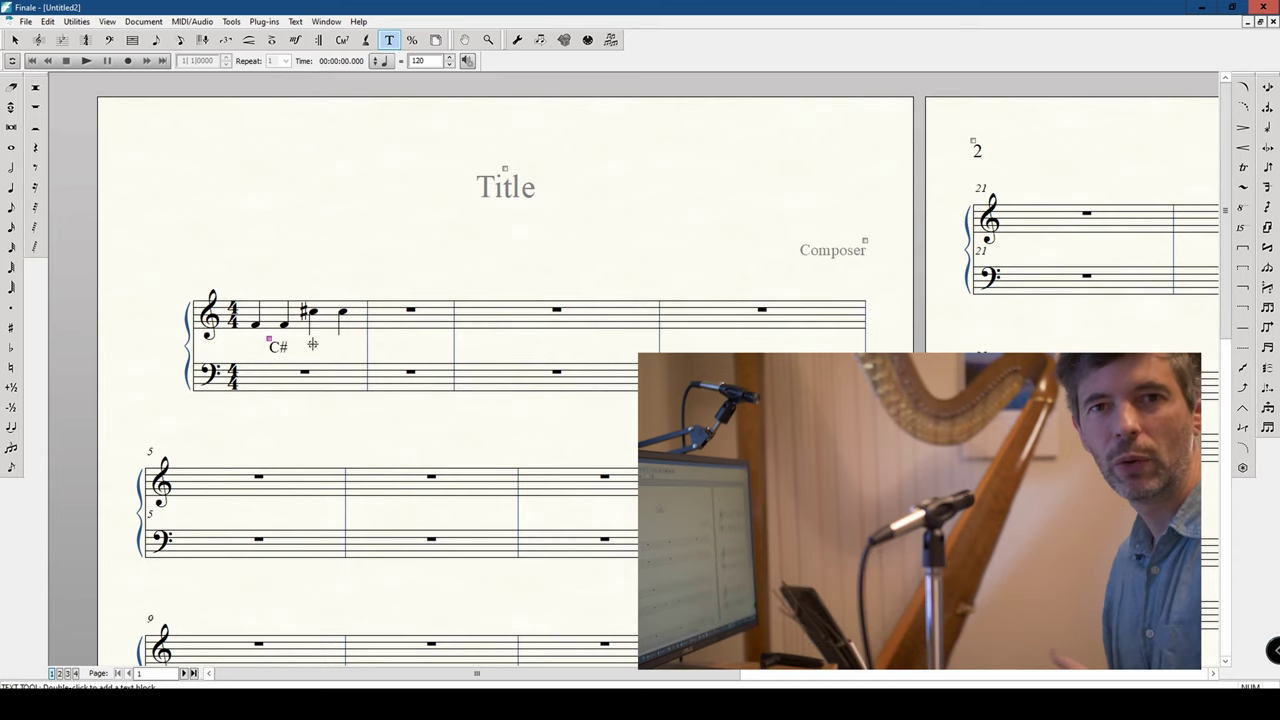
Step: Start Speedy Entry in the first bass bar
click(180, 40)
click(297, 357)
click(302, 380)
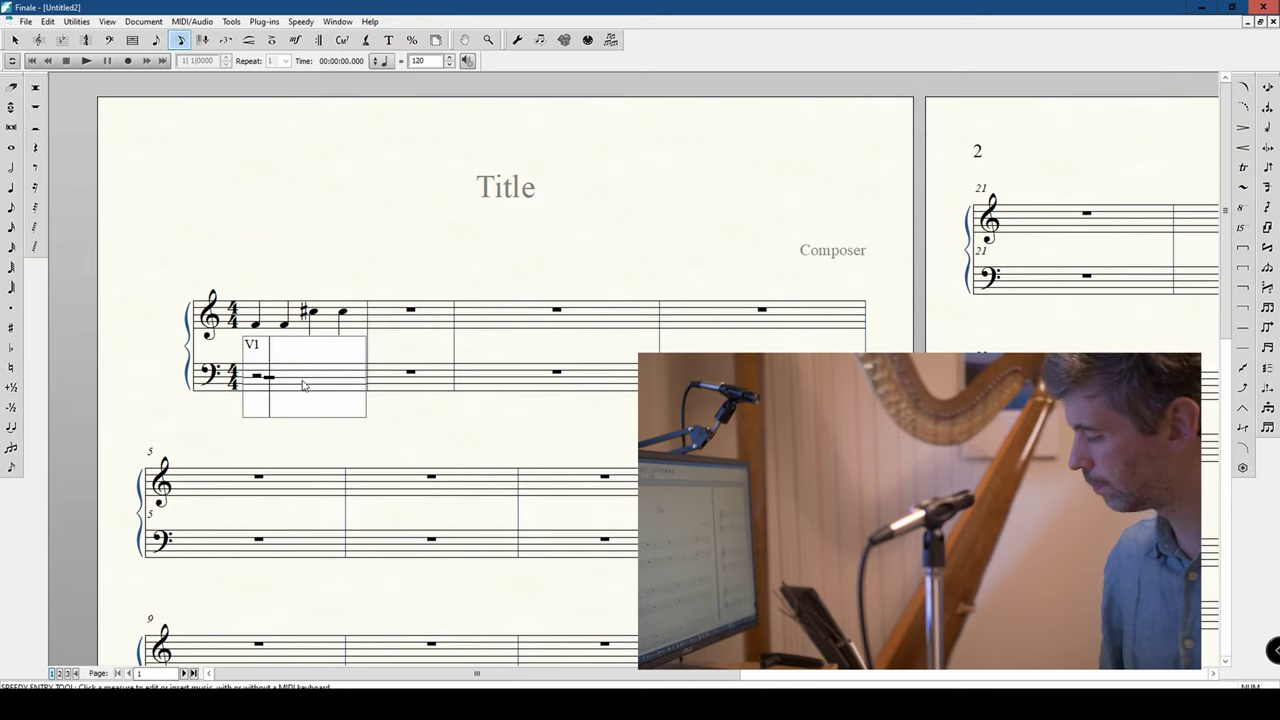
Step: Enter a C-sharp half note in bass bar 1 and drag the C# label below the bass staff
key(6)
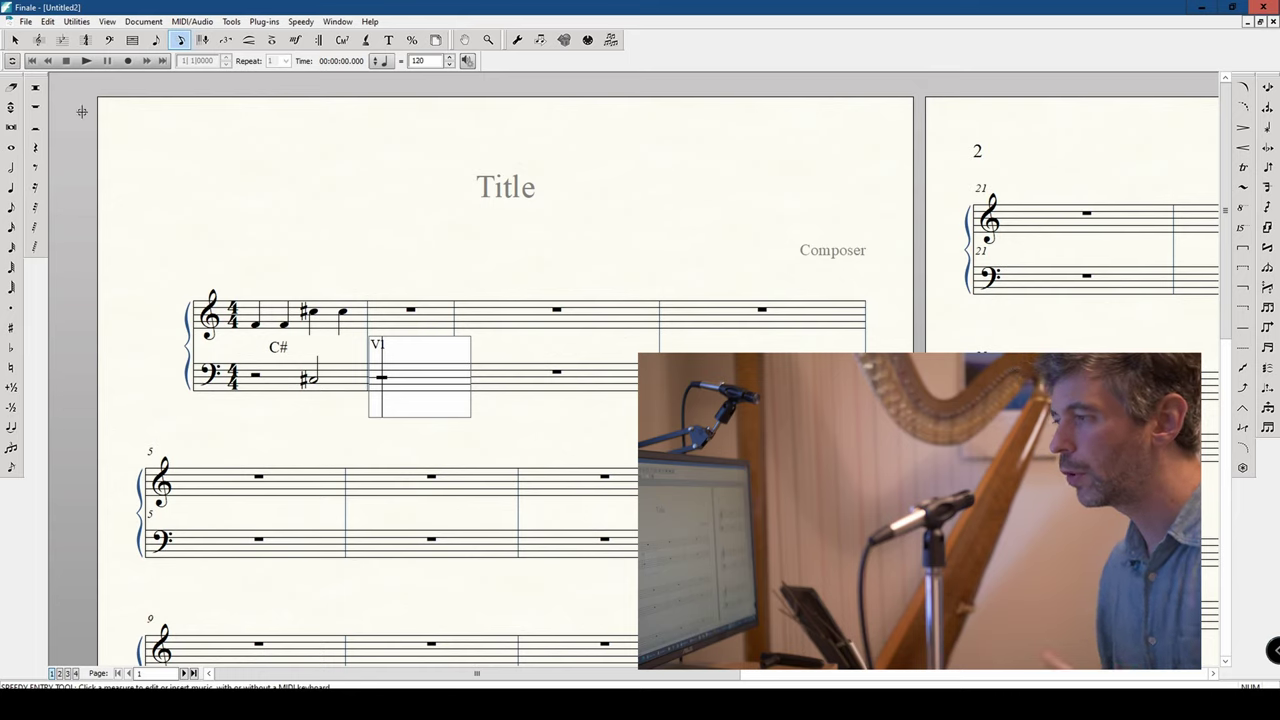
click(15, 40)
drag(288, 353, 317, 417)
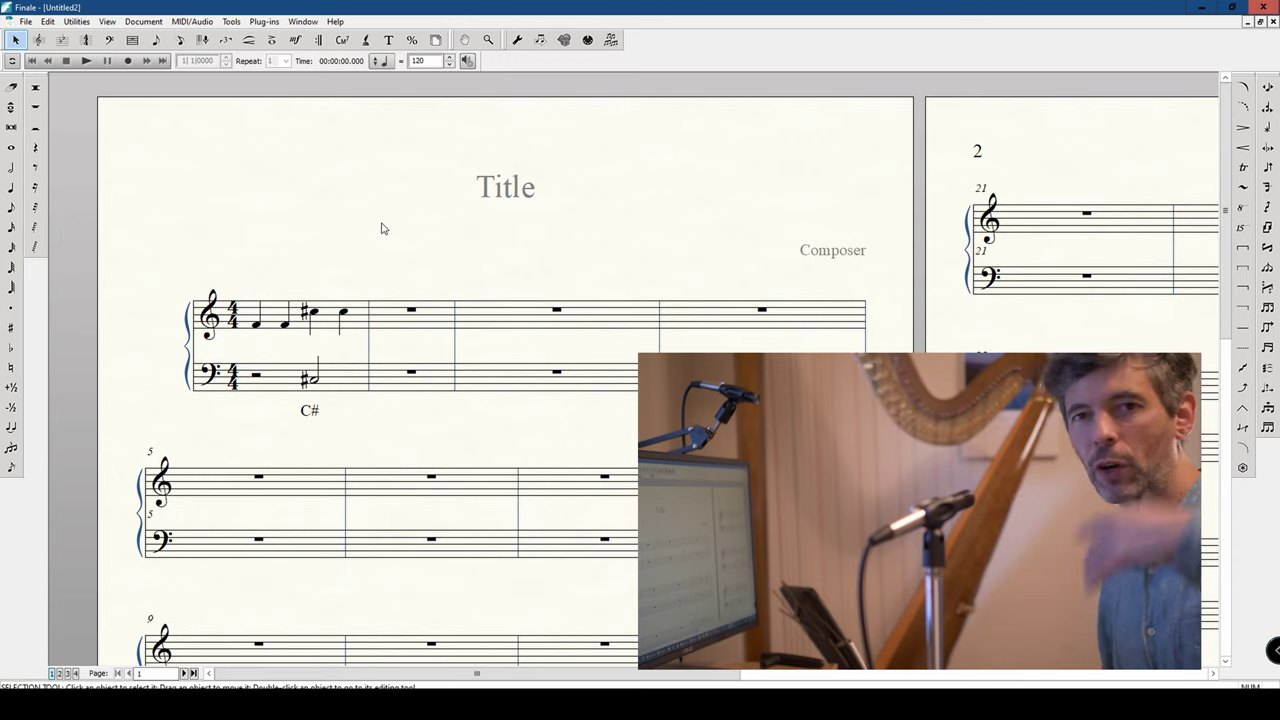
Step: Move the C# label back between the staves and change its text to 'C5#'
drag(298, 423, 302, 348)
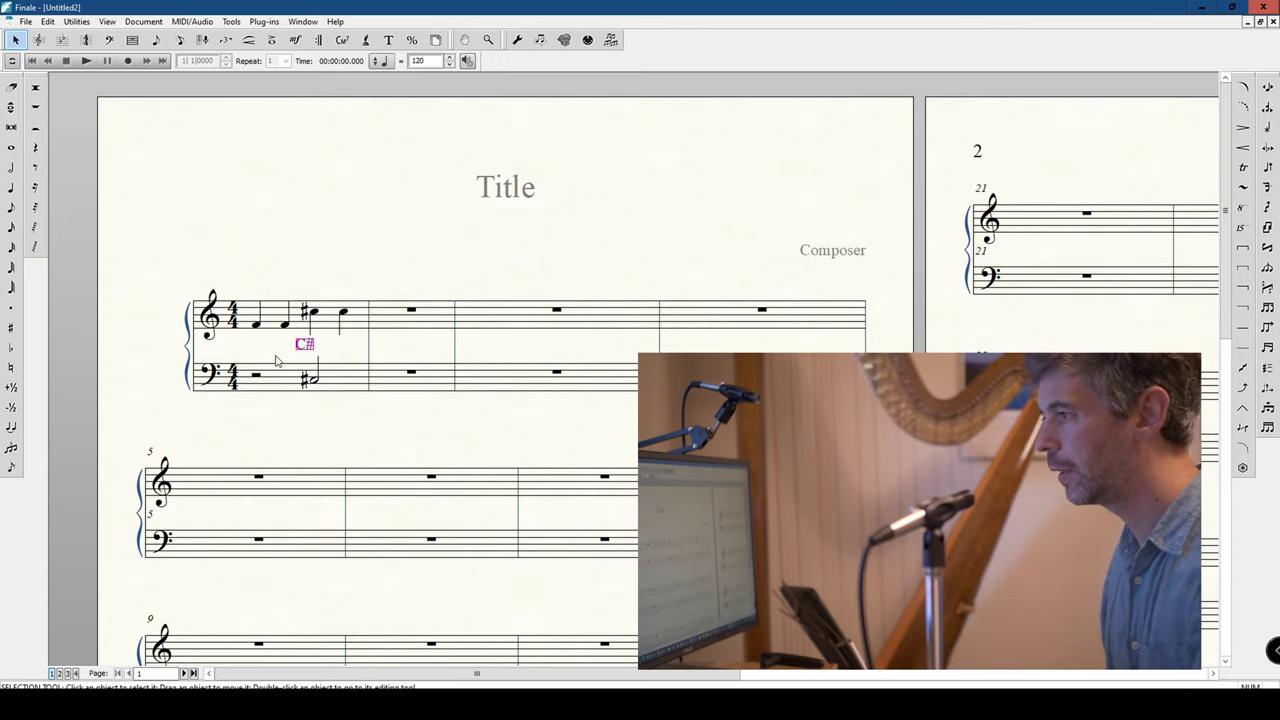
double_click(304, 344)
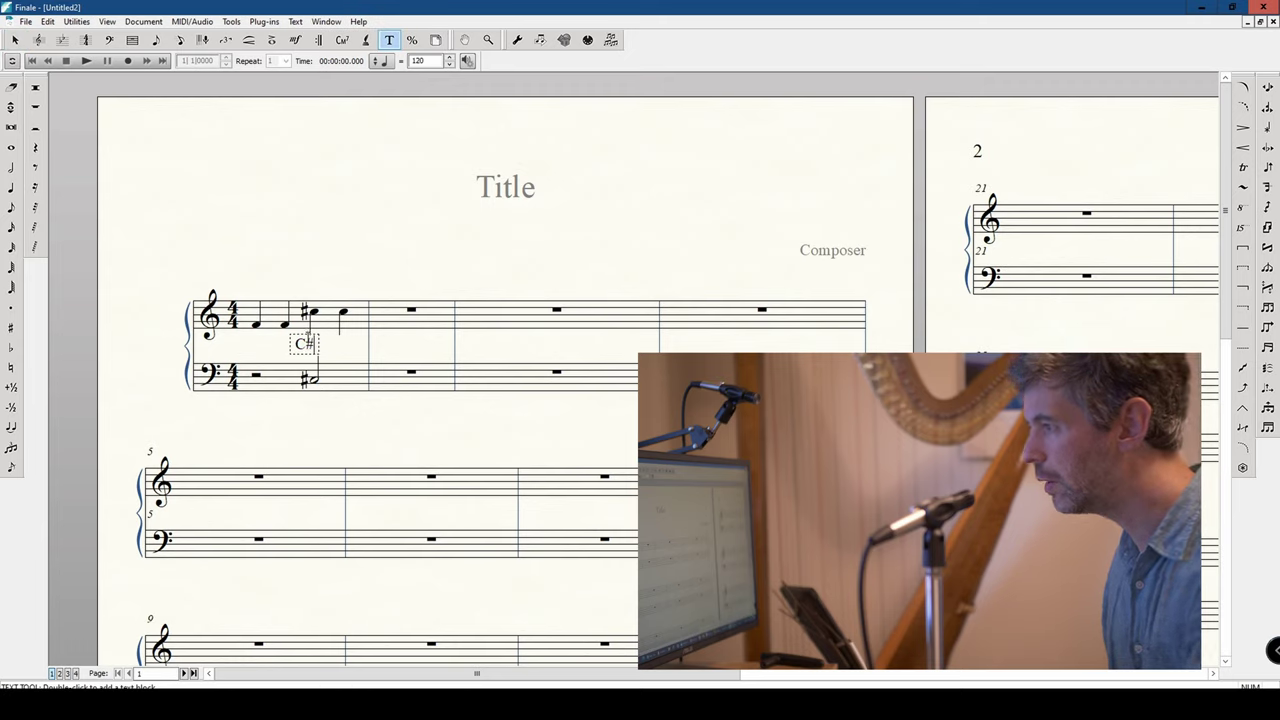
text(5#5)
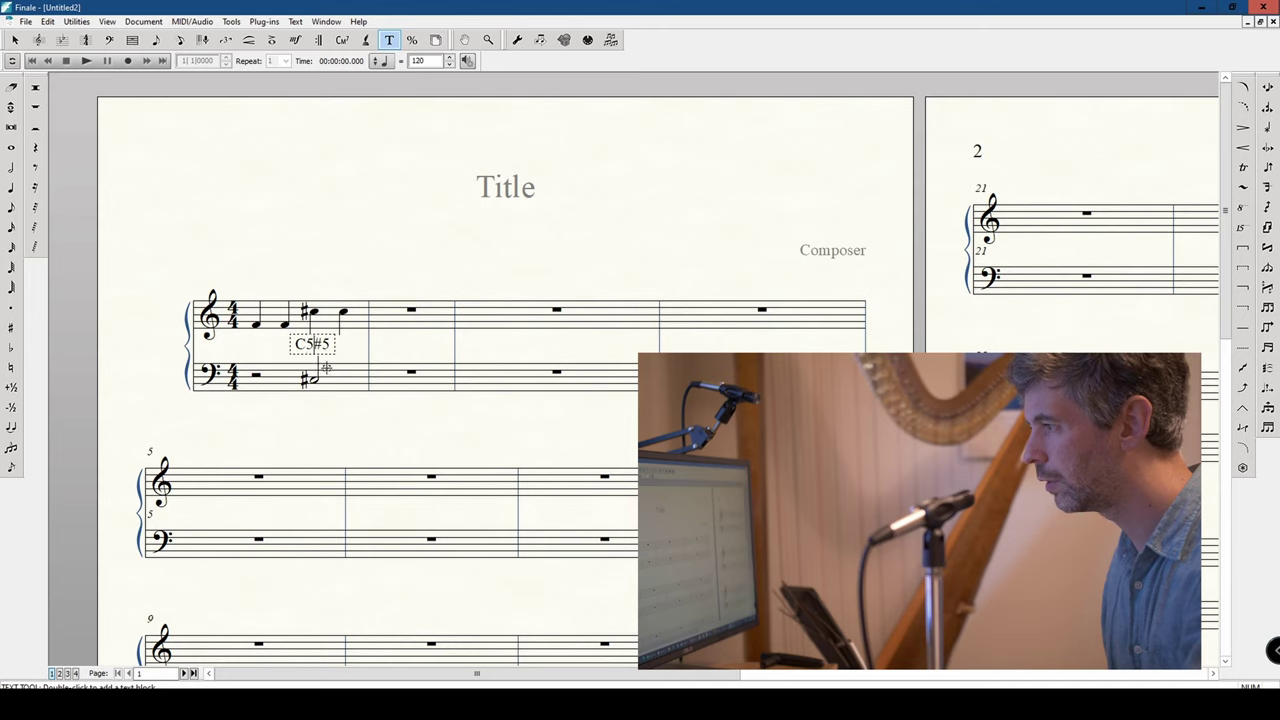
key(BackSpace)
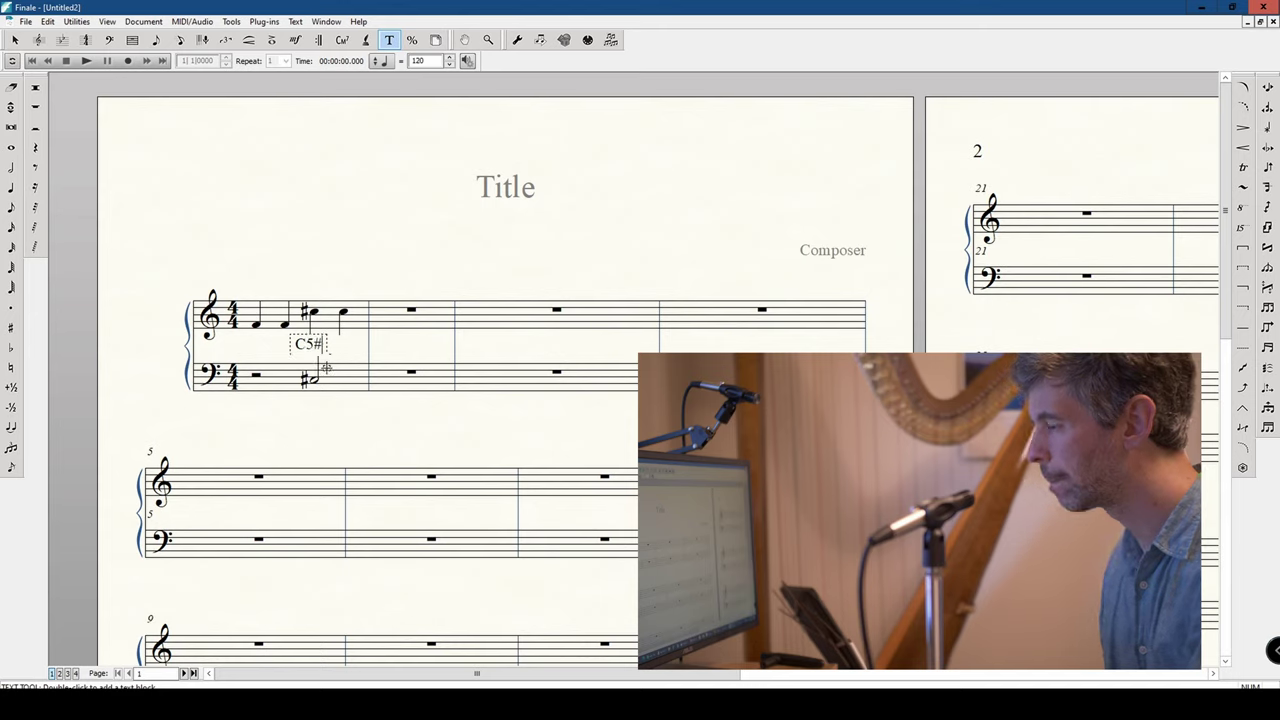
click(382, 231)
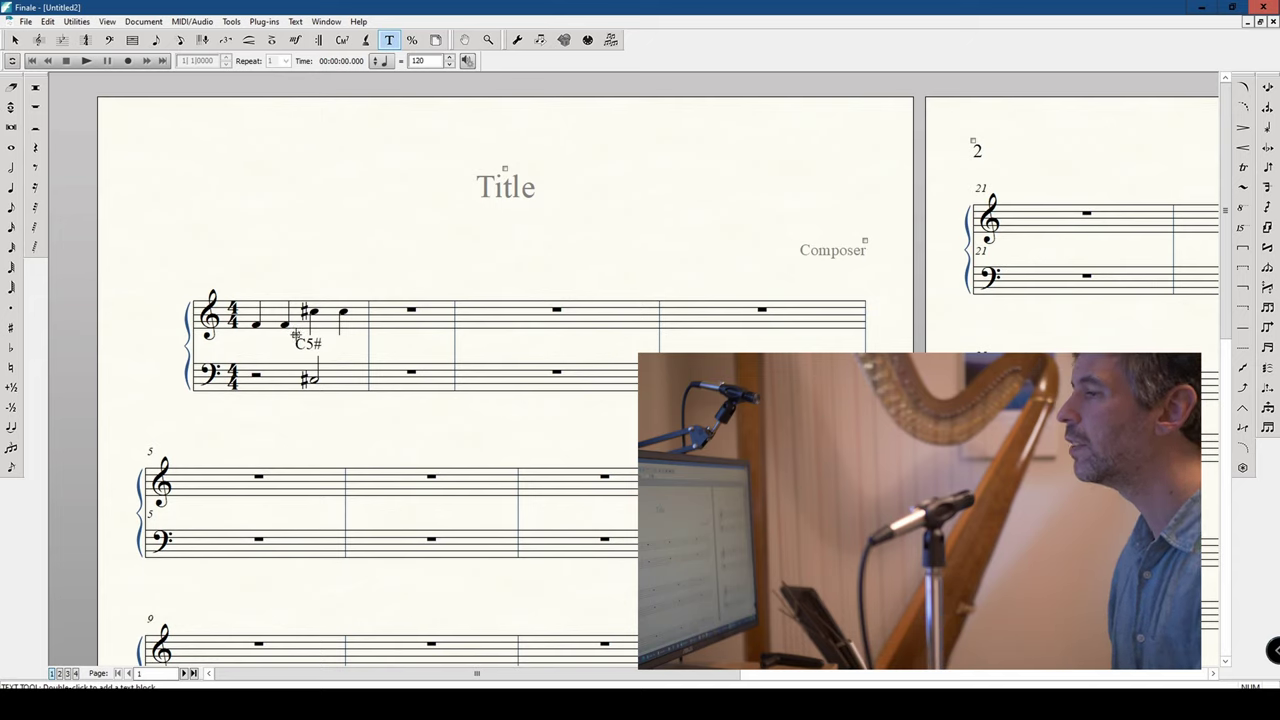
double_click(296, 334)
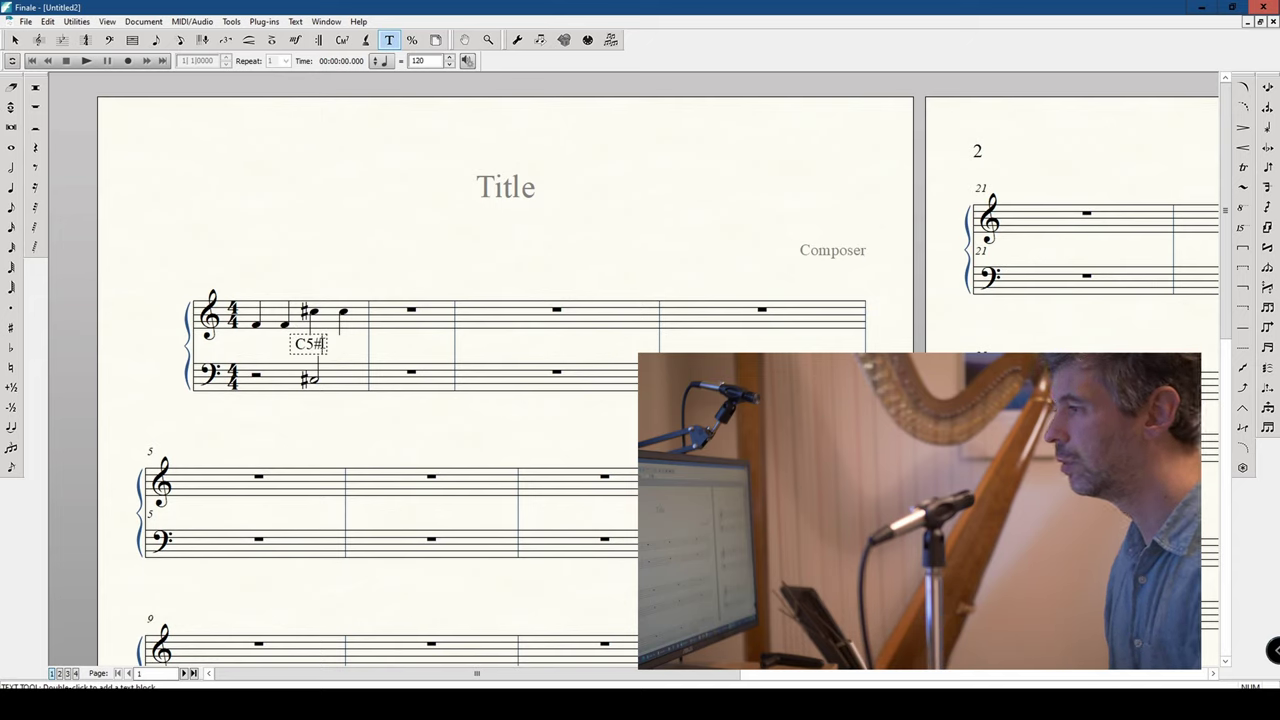
Step: Replace the label text with '3rd Oct. C#' and shift it slightly left
key(shift+Left)
key(shift+Left)
key(shift+Left)
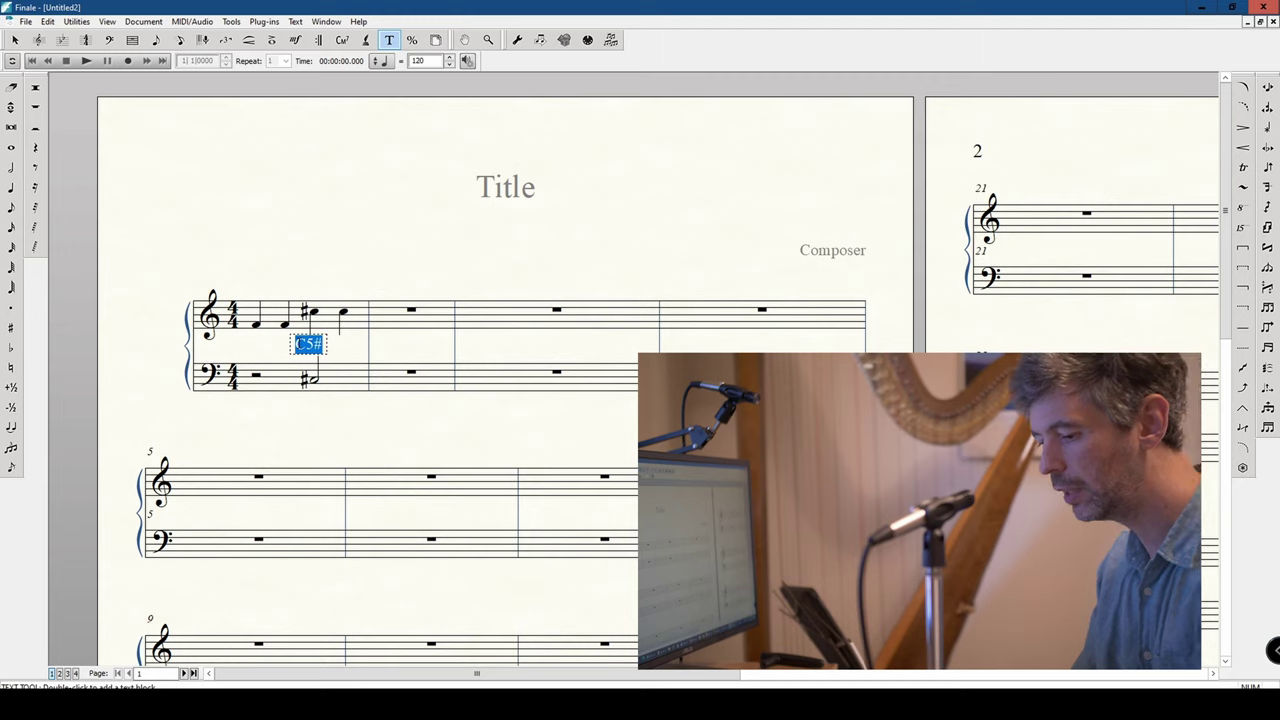
text(3rd Oc)
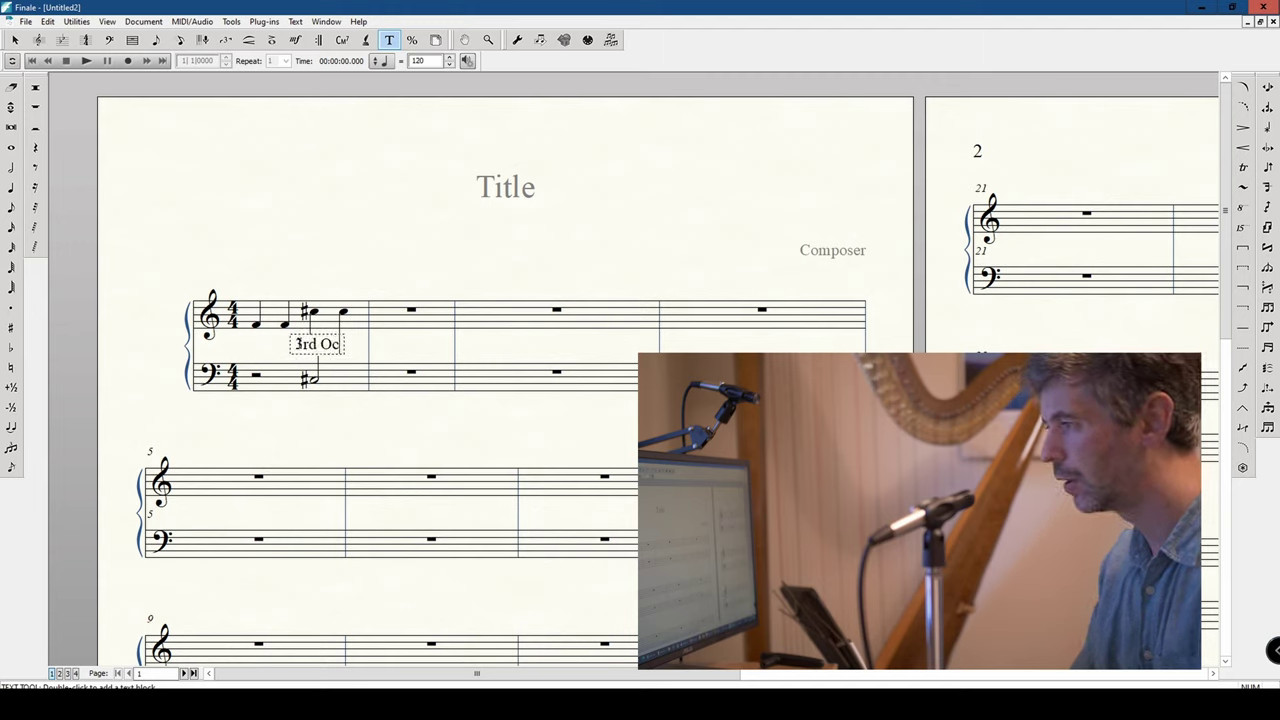
text(t. C)
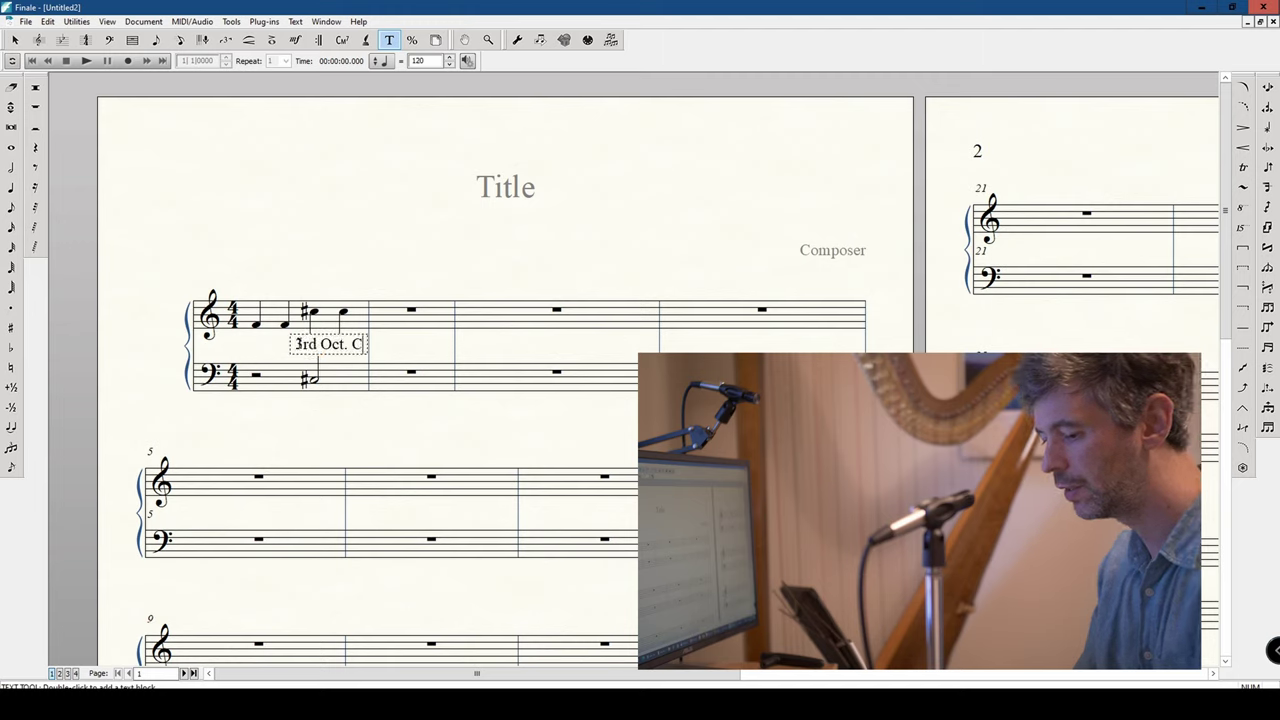
text(#)
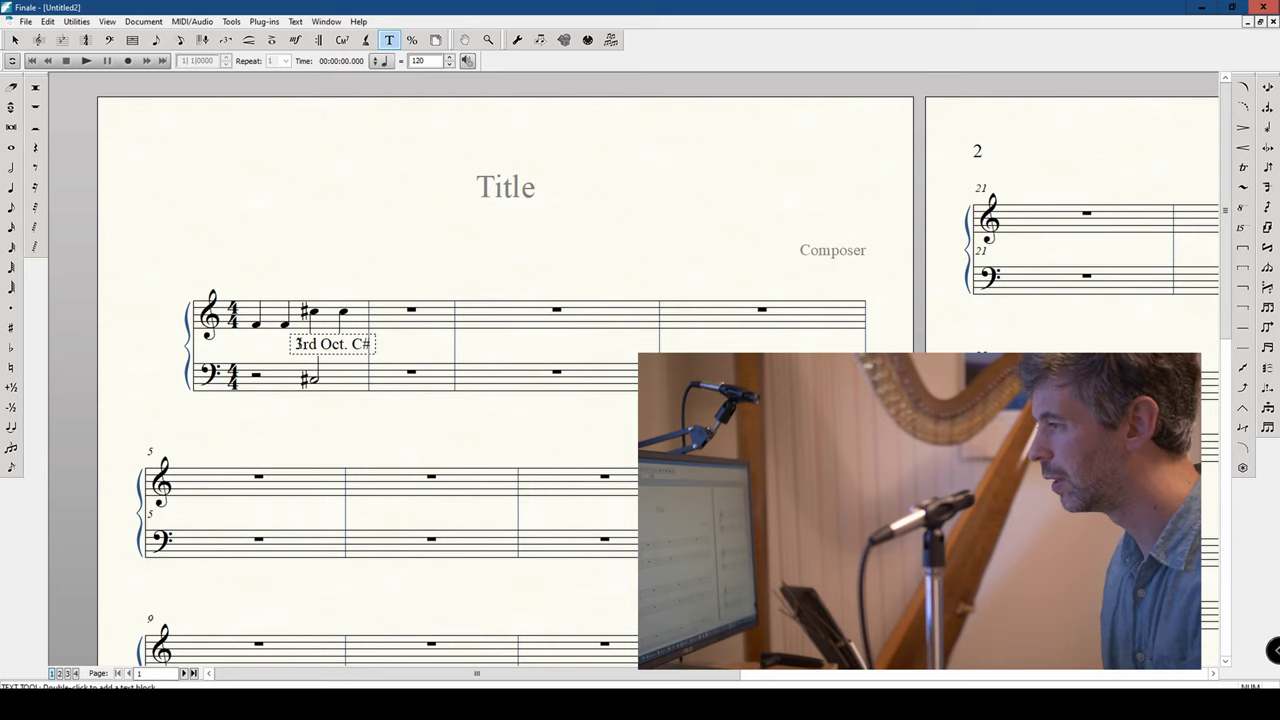
click(348, 266)
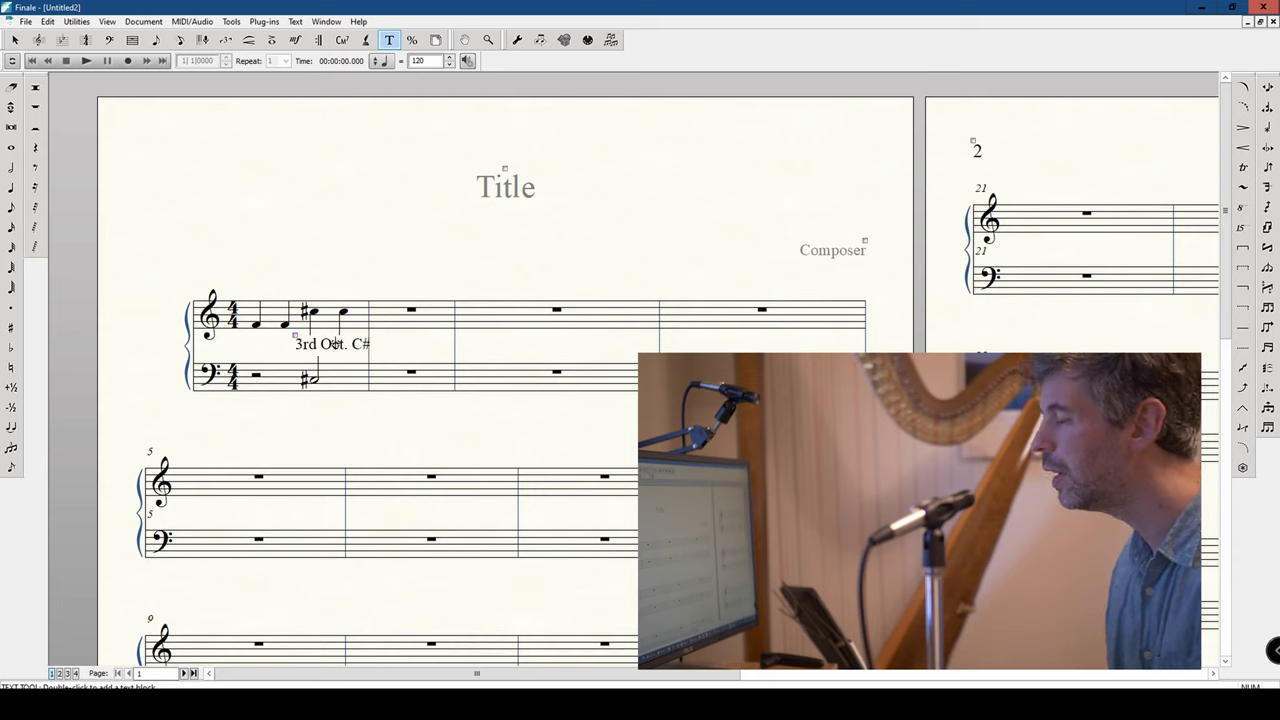
drag(295, 334, 281, 334)
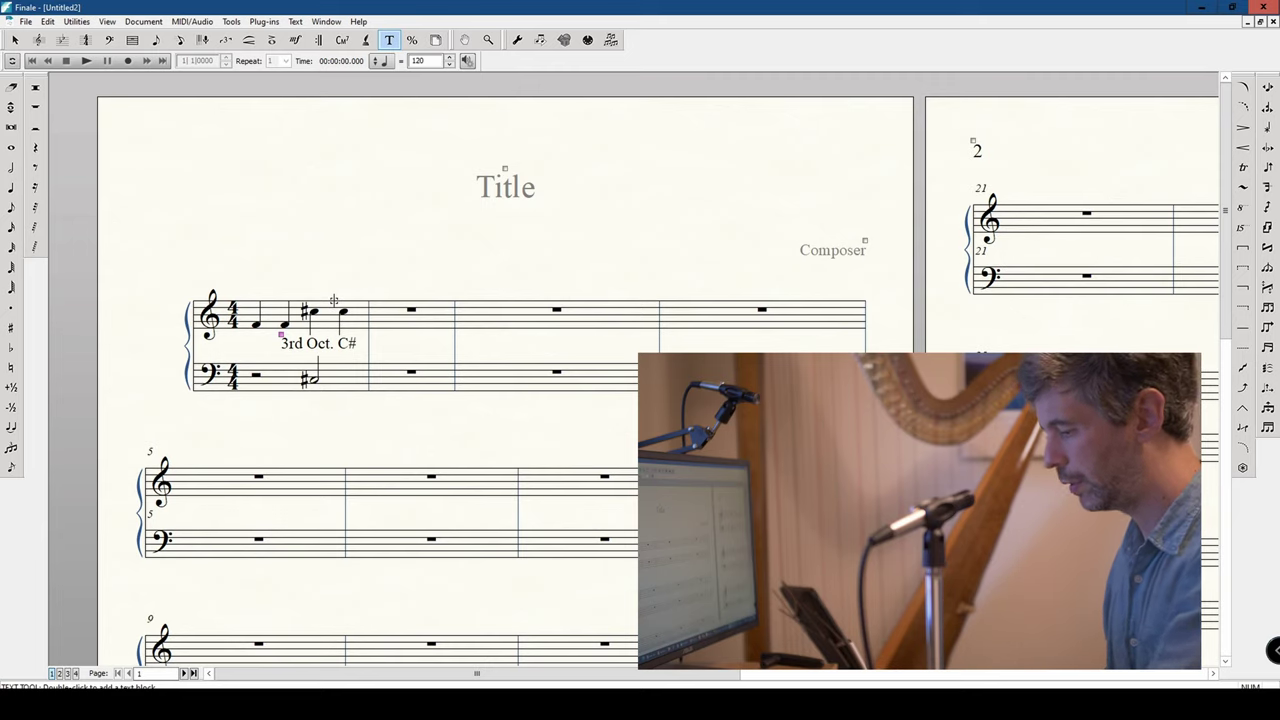
Step: Delete the '3rd Oct. C#' label, leaving the first bass bar empty
key(Delete)
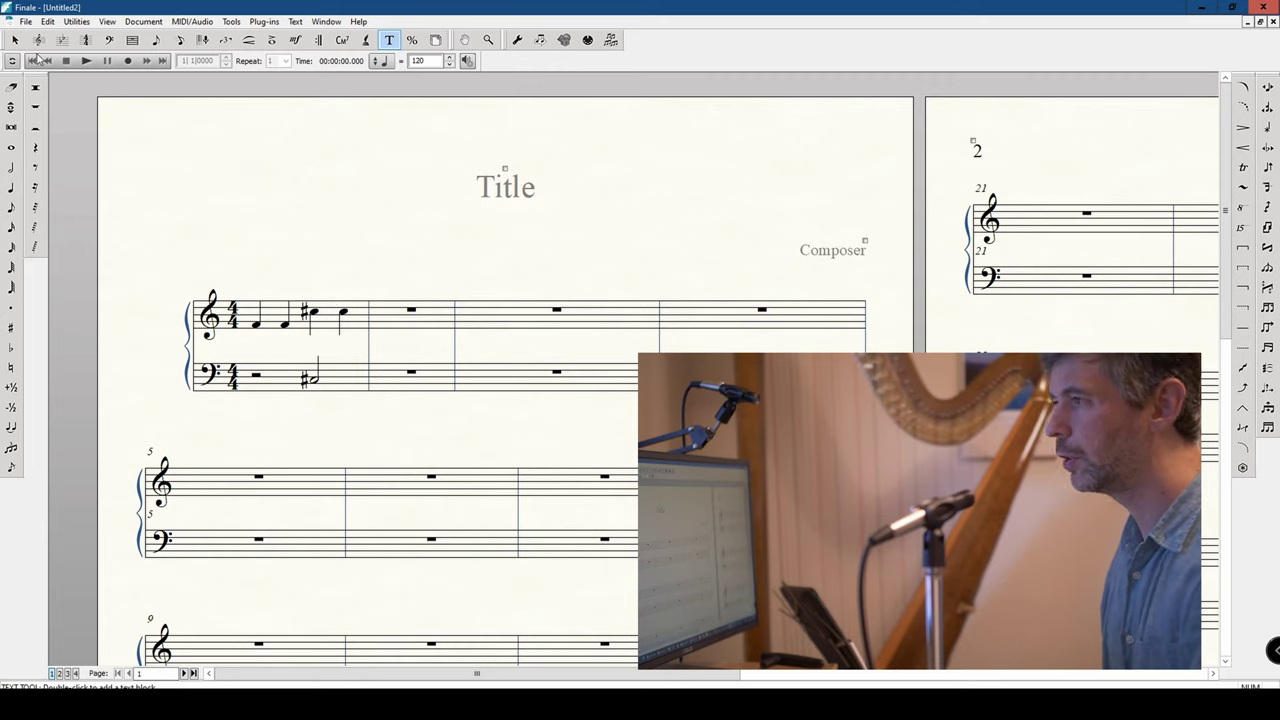
click(172, 42)
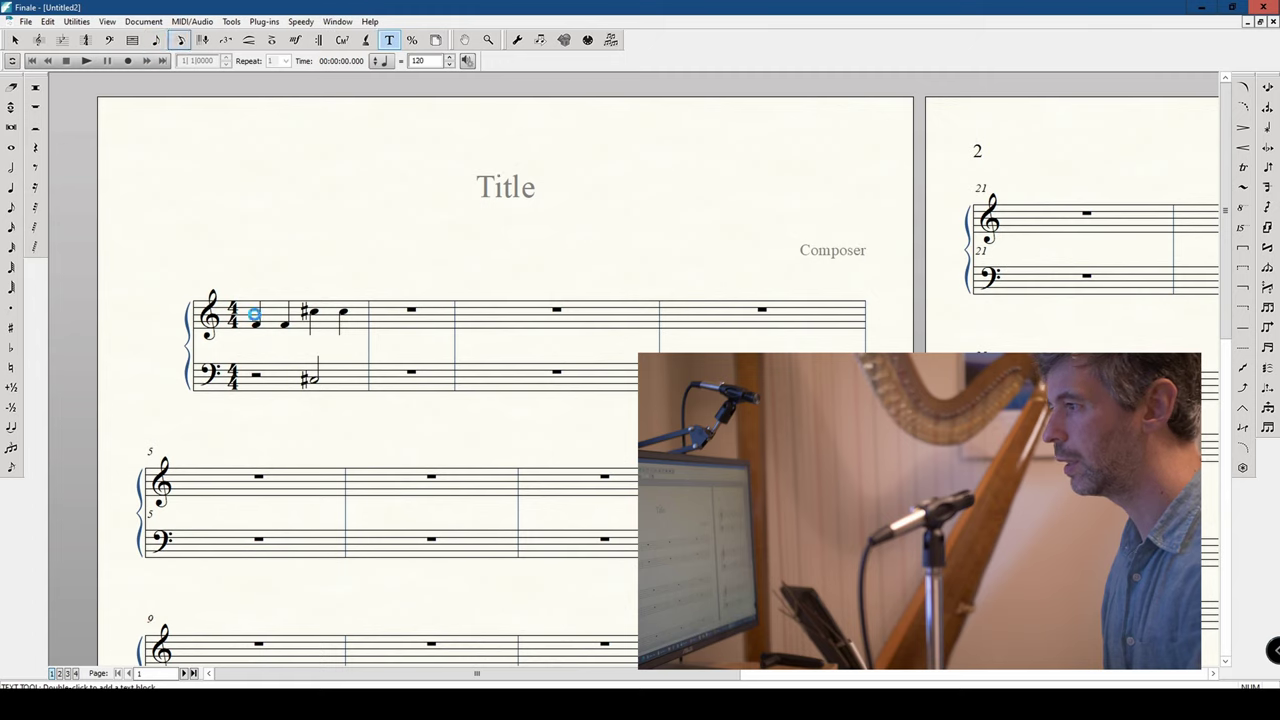
click(257, 314)
click(312, 380)
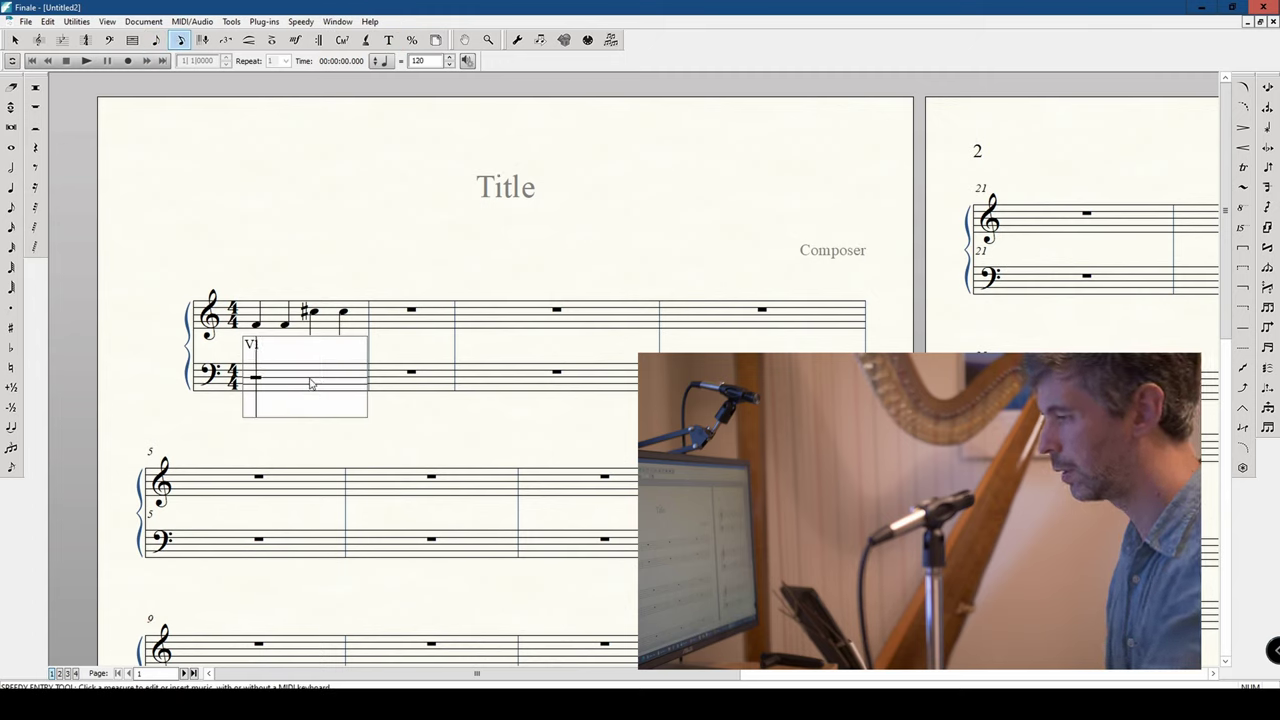
click(362, 232)
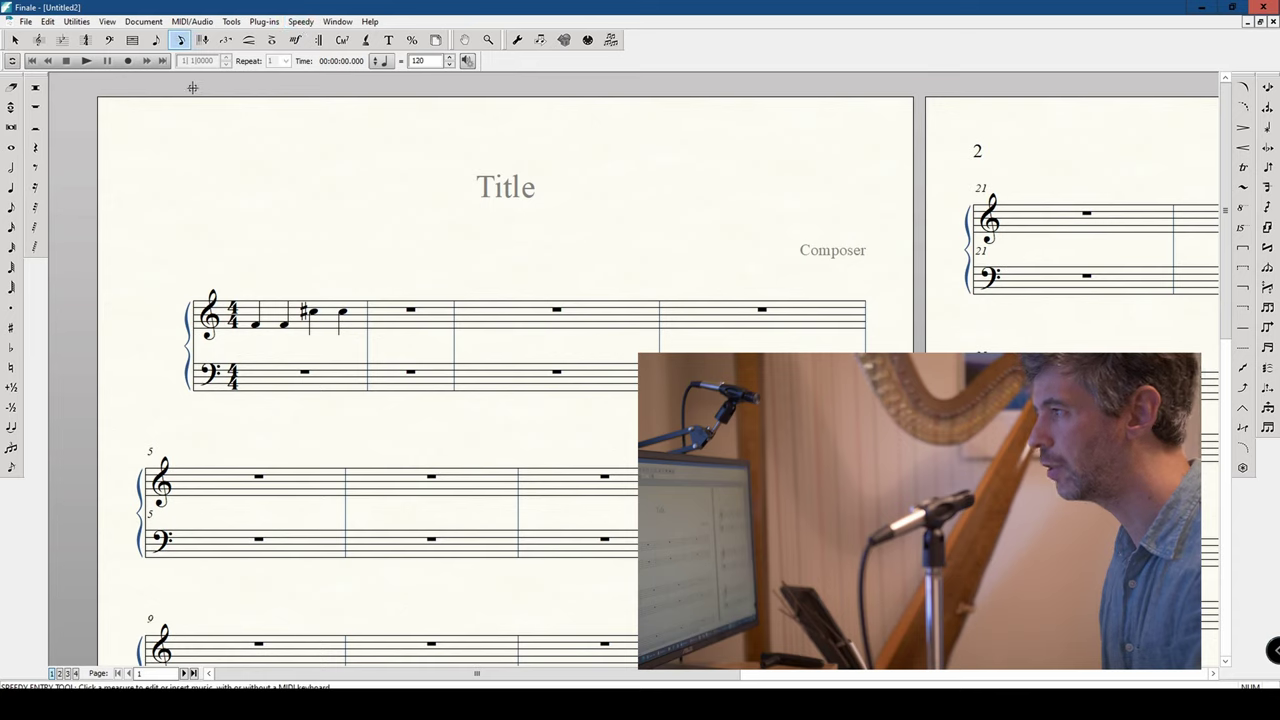
Step: Add a new 'C#' text label under the first treble bar, nudged left and up
click(388, 40)
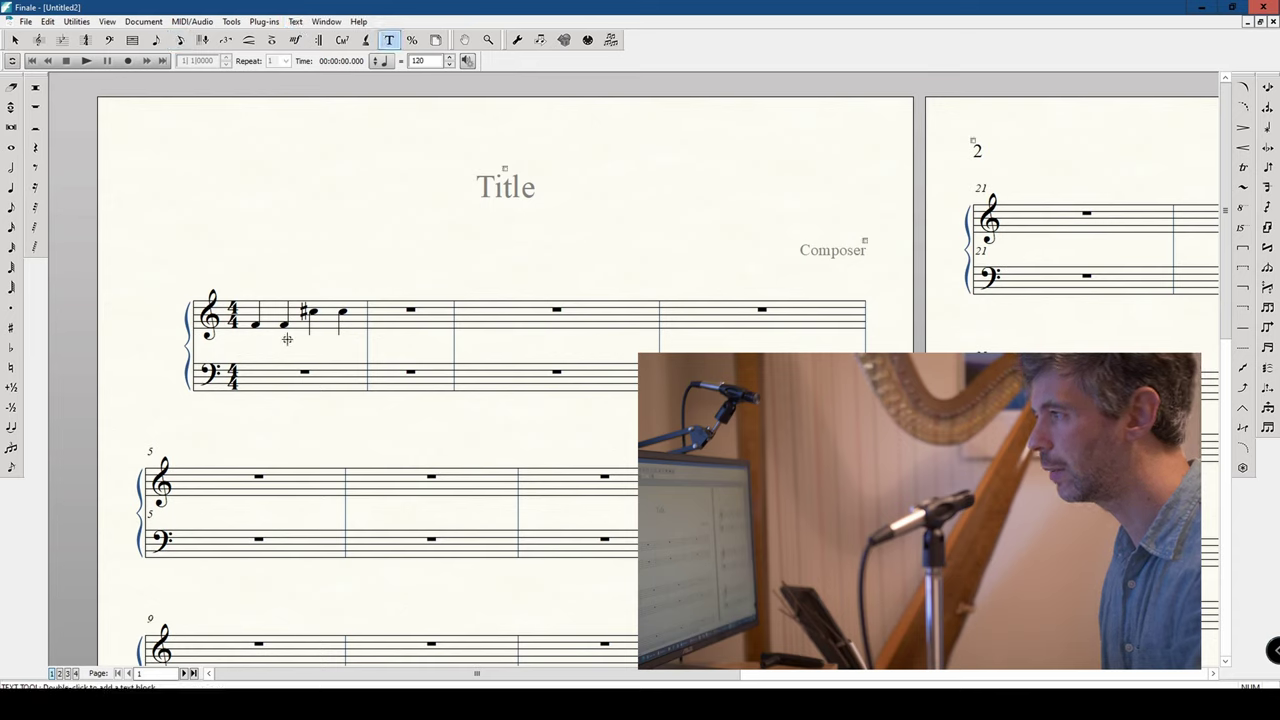
double_click(289, 341)
text(C#)
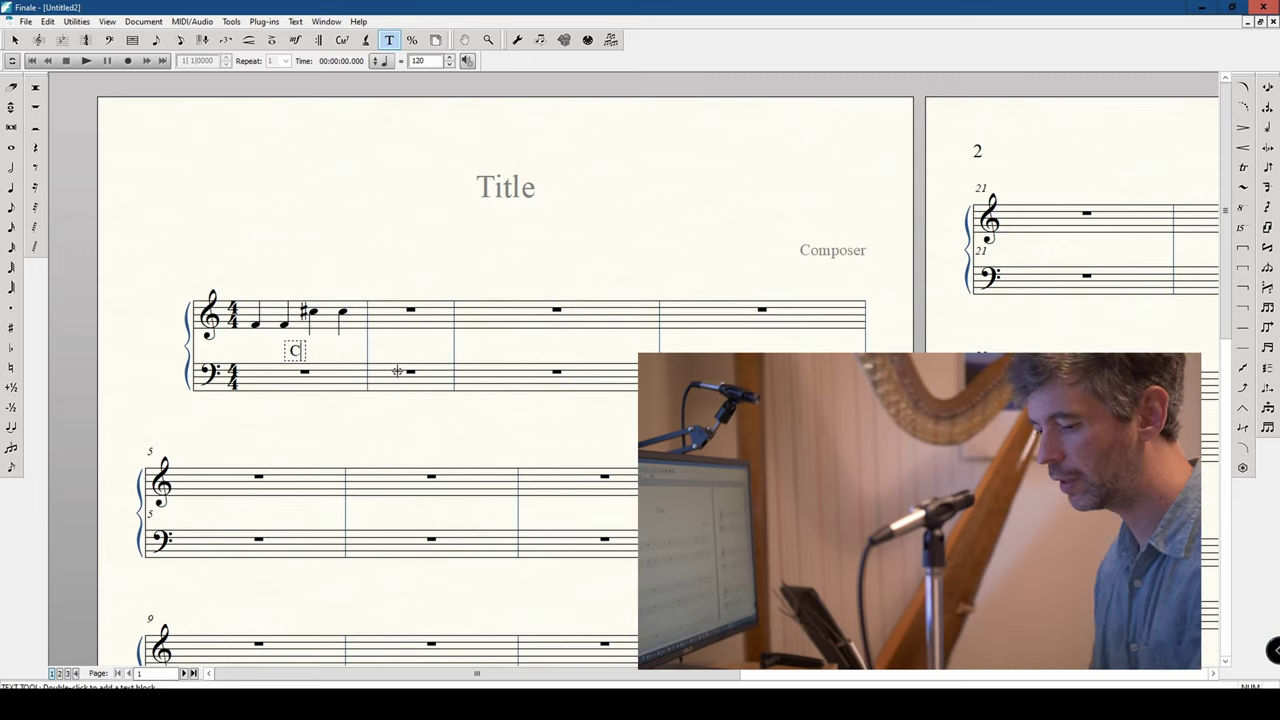
click(400, 261)
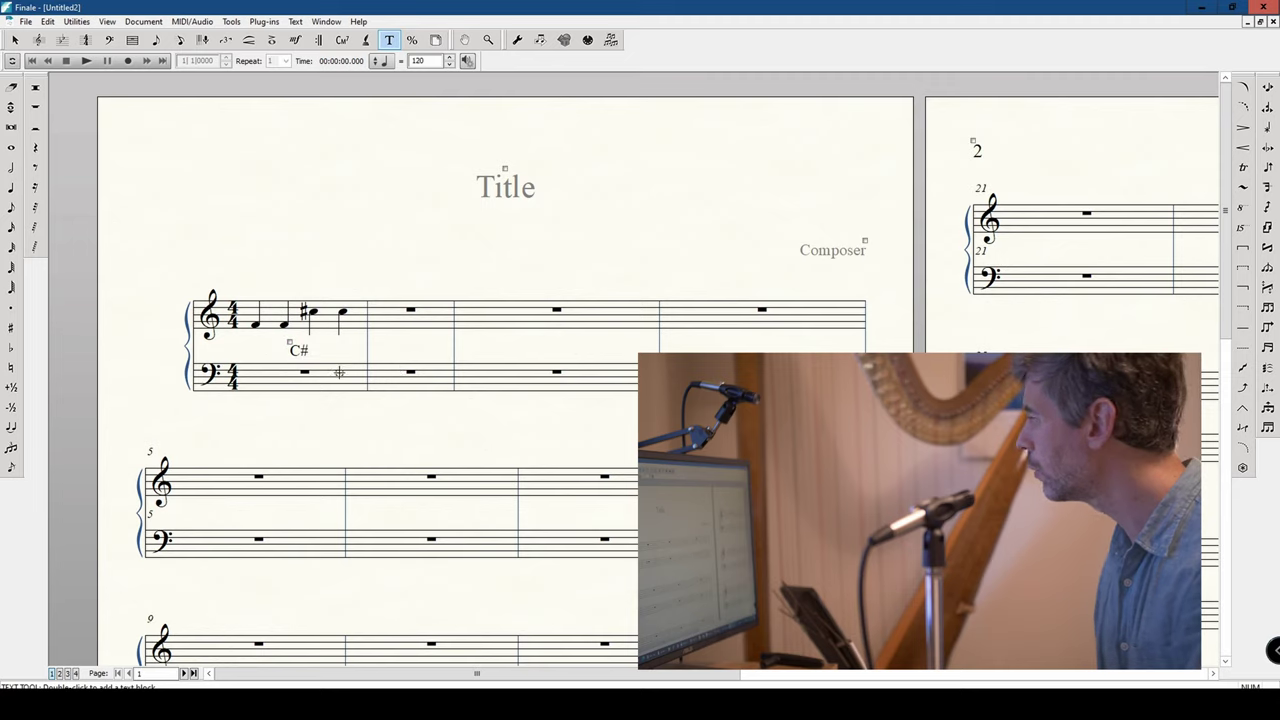
drag(285, 343, 274, 338)
Step: Enter a whole note in bass bar 1, resolving the Too Many Beats prompt
click(180, 40)
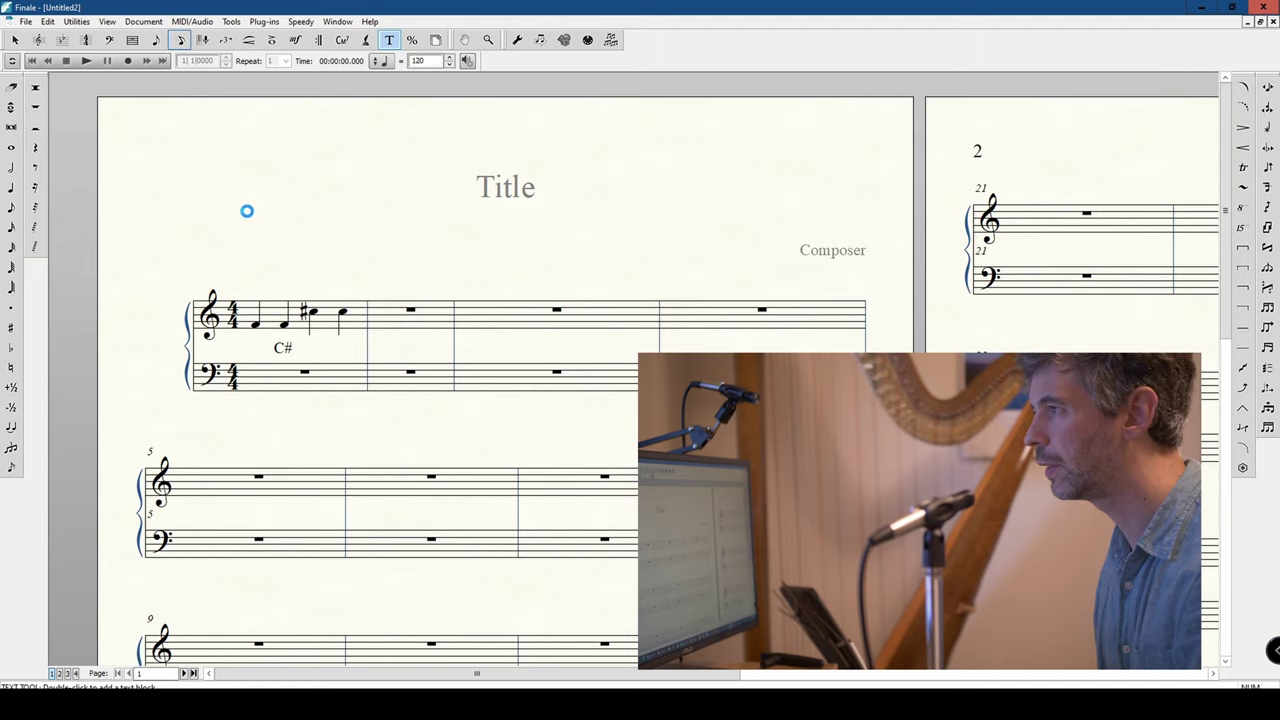
click(272, 315)
click(267, 380)
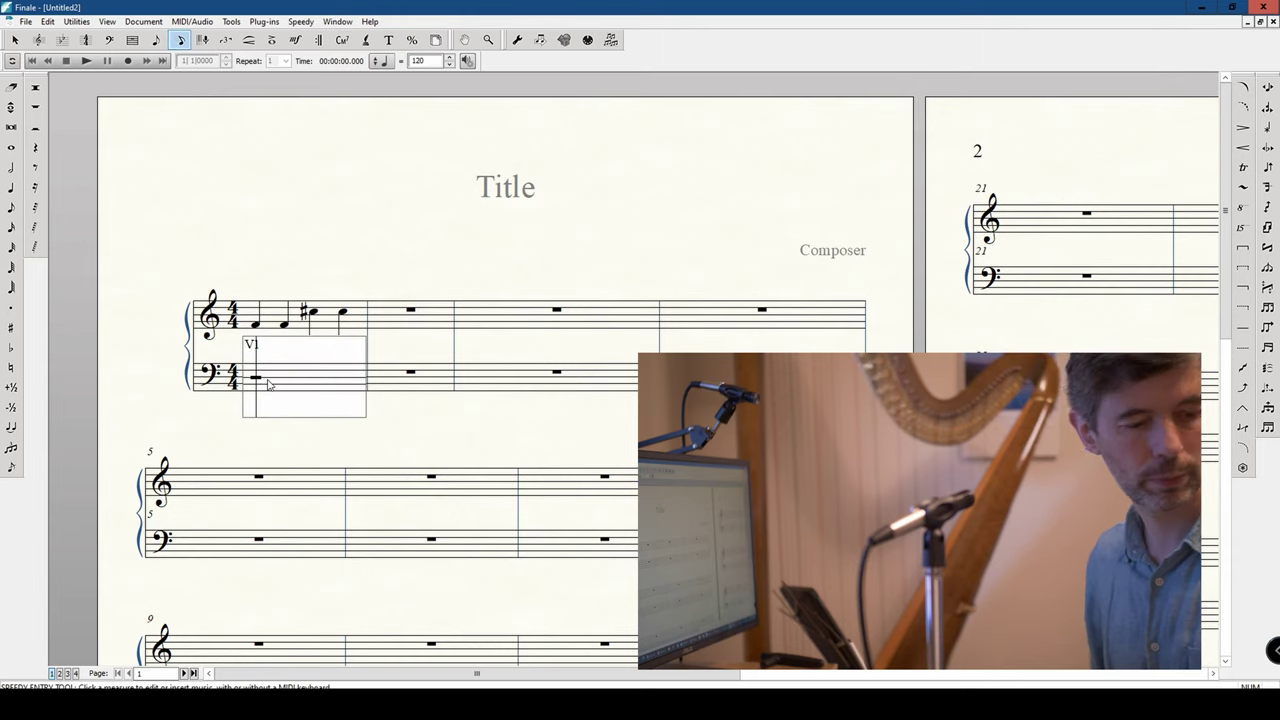
key(7)
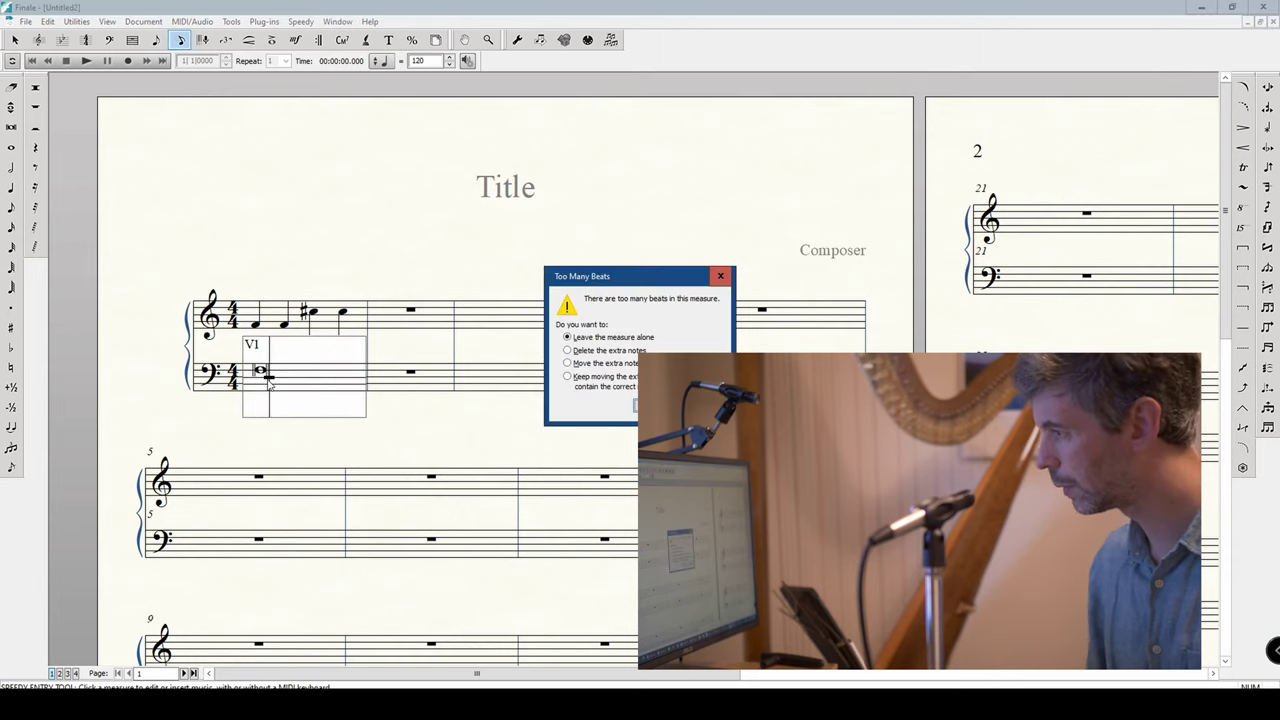
key(Down)
key(Return)
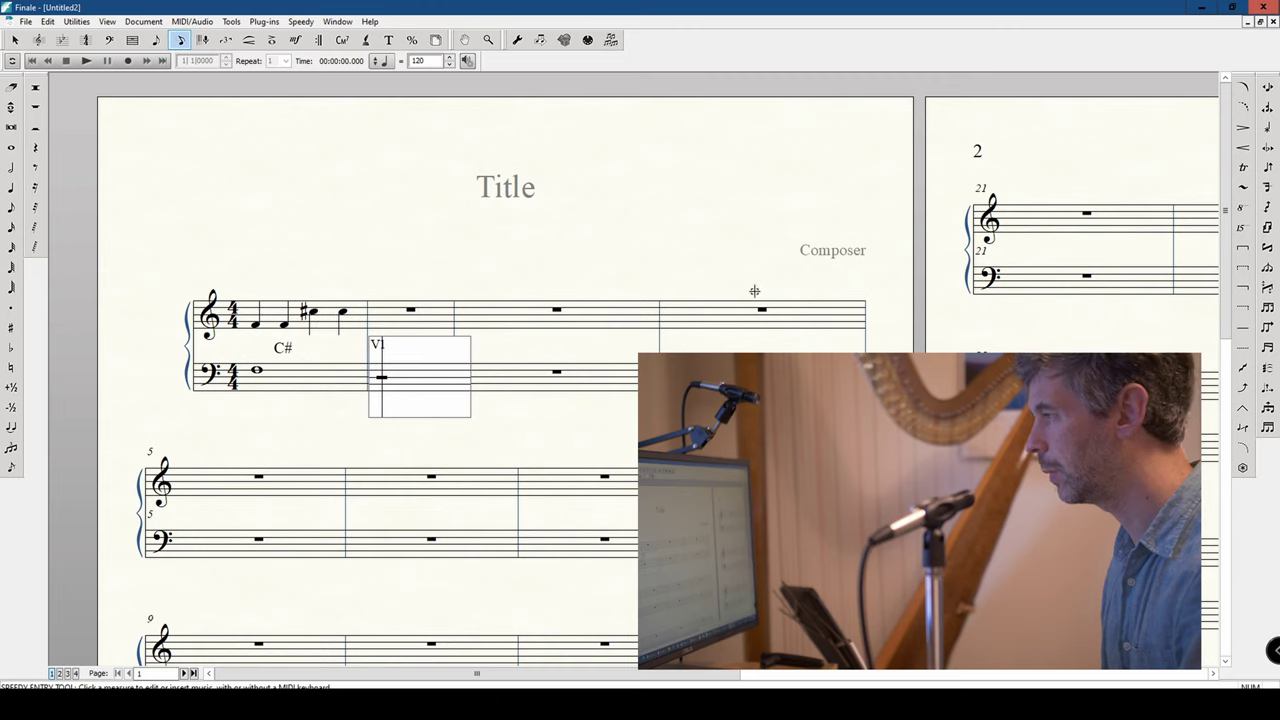
Step: Draw a short line from the C# label toward the sharped treble note
click(1243, 327)
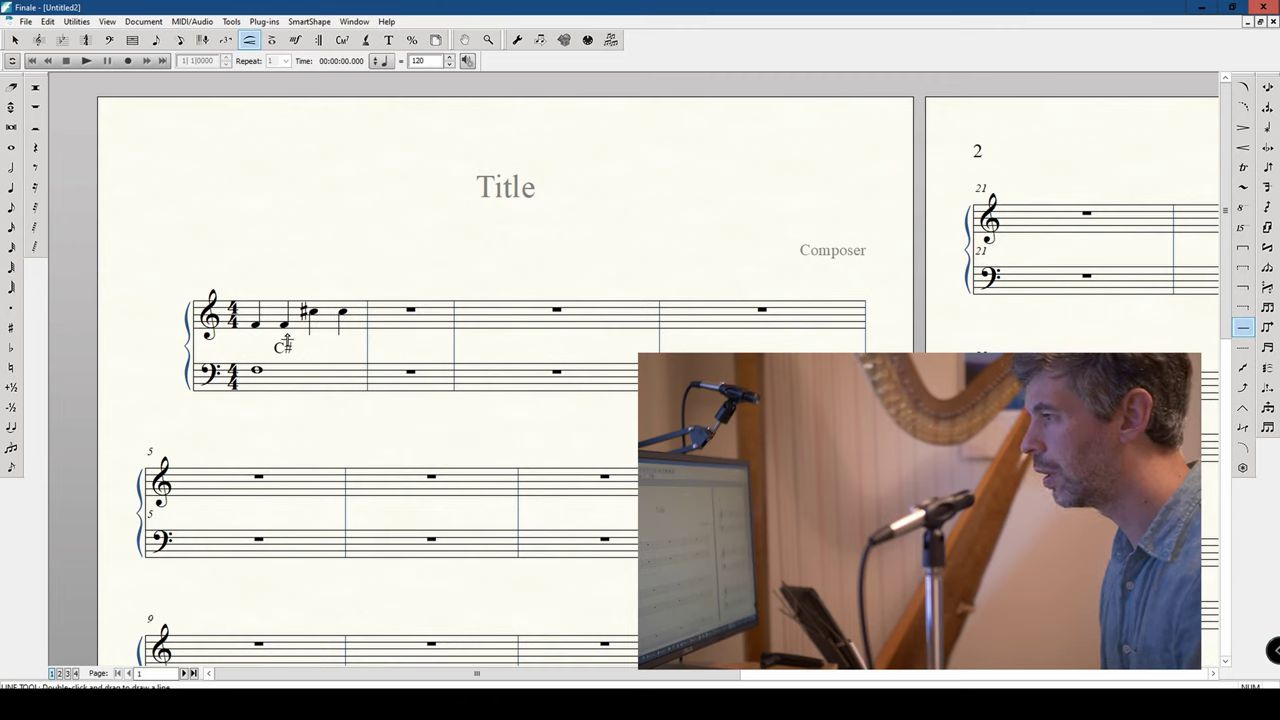
drag(283, 326, 303, 326)
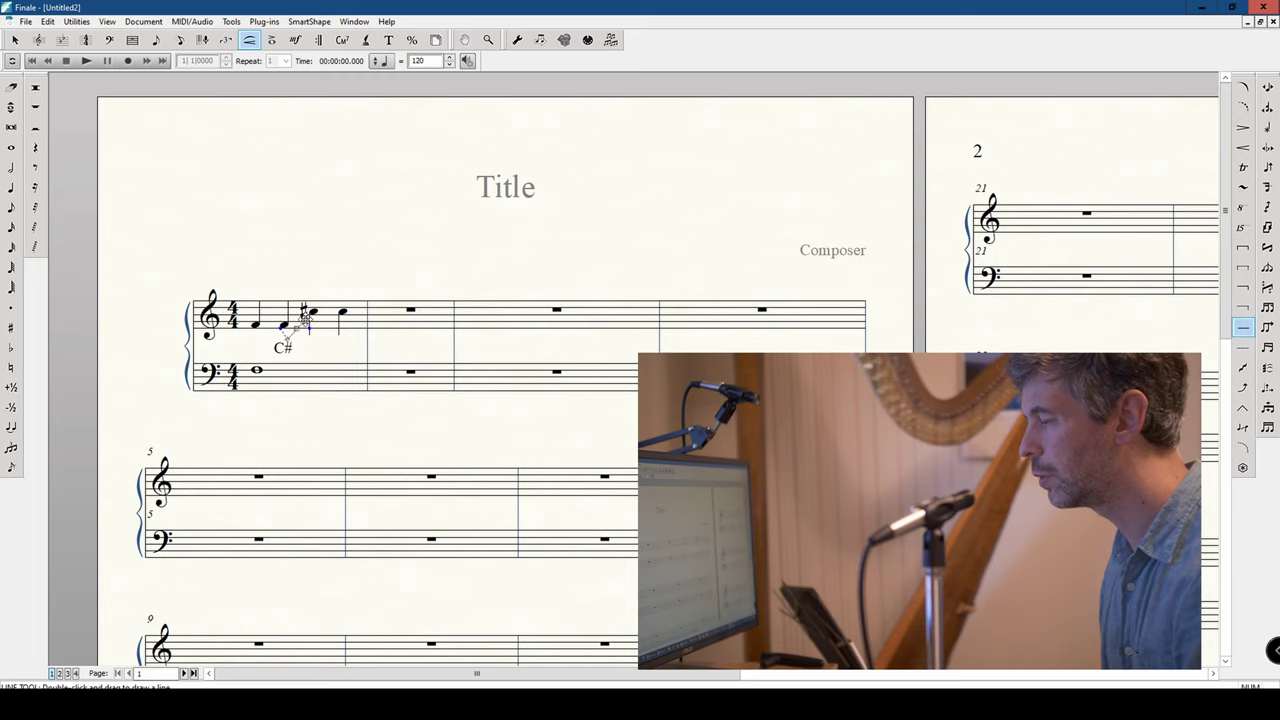
click(1244, 328)
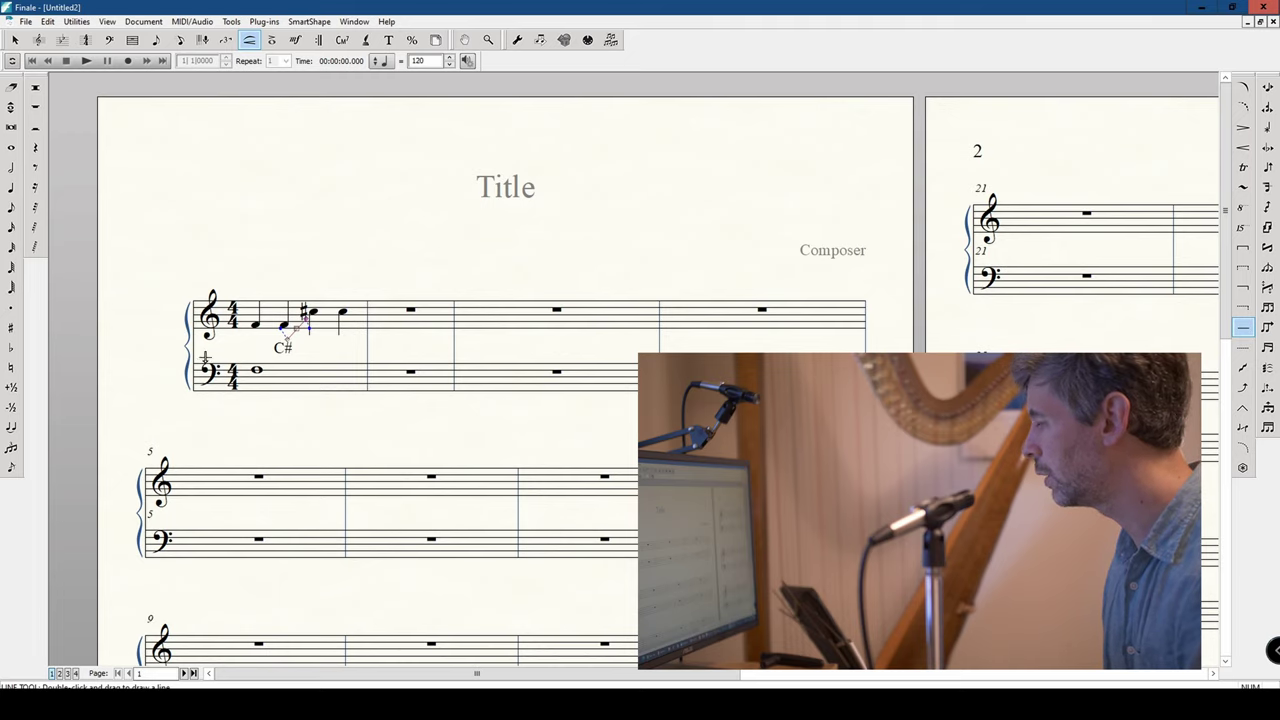
key(ctrl+equal)
key(ctrl+equal)
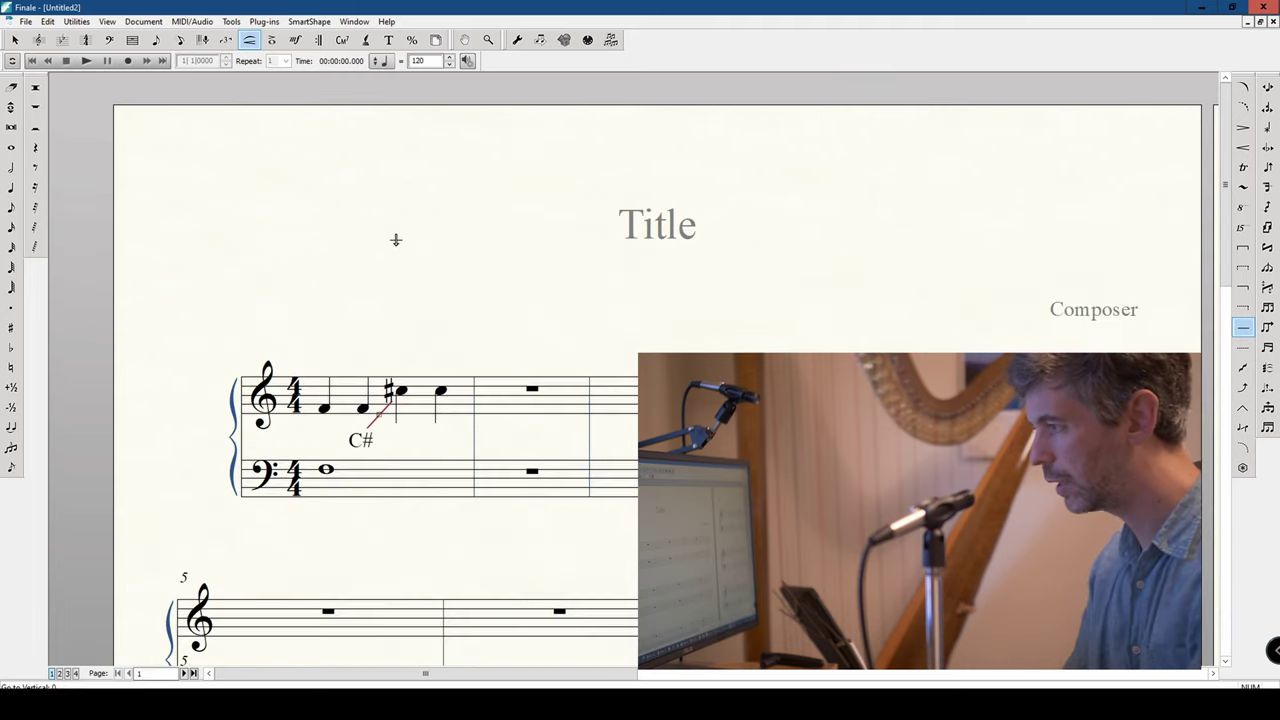
scroll(552, 260, down, 5)
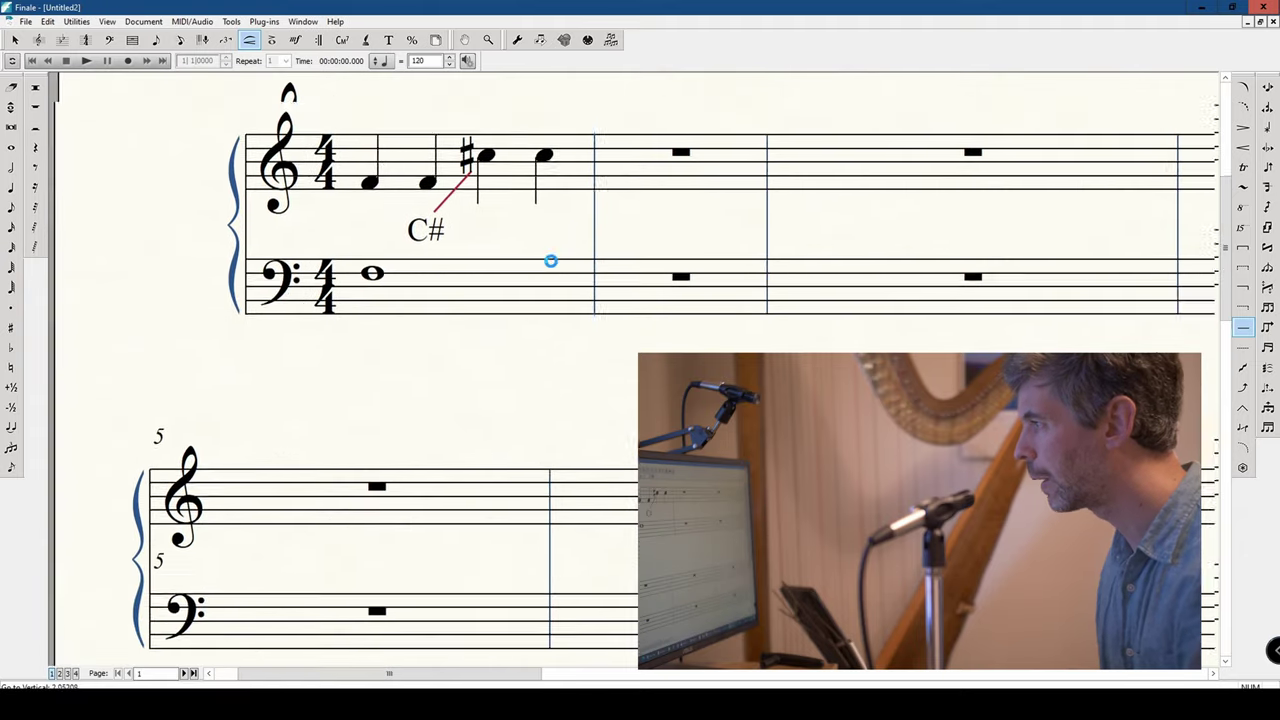
scroll(552, 260, up, 2)
key(ctrl+minus)
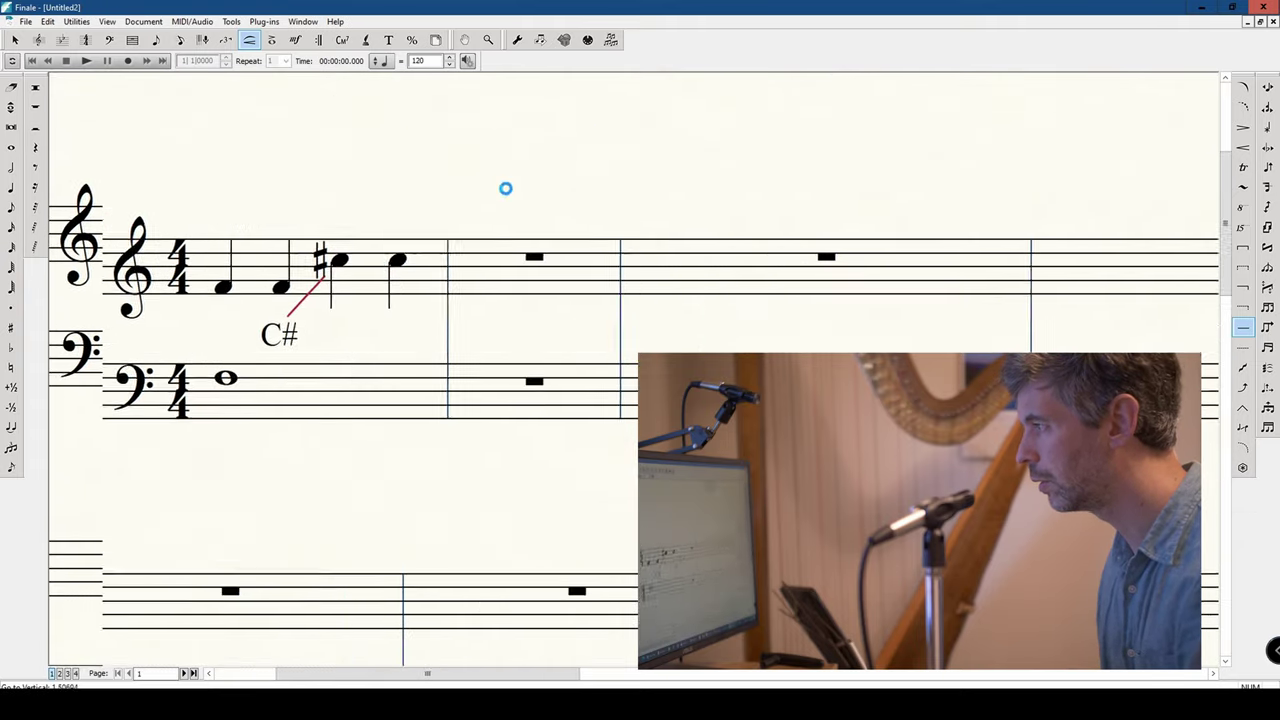
key(ctrl+equal)
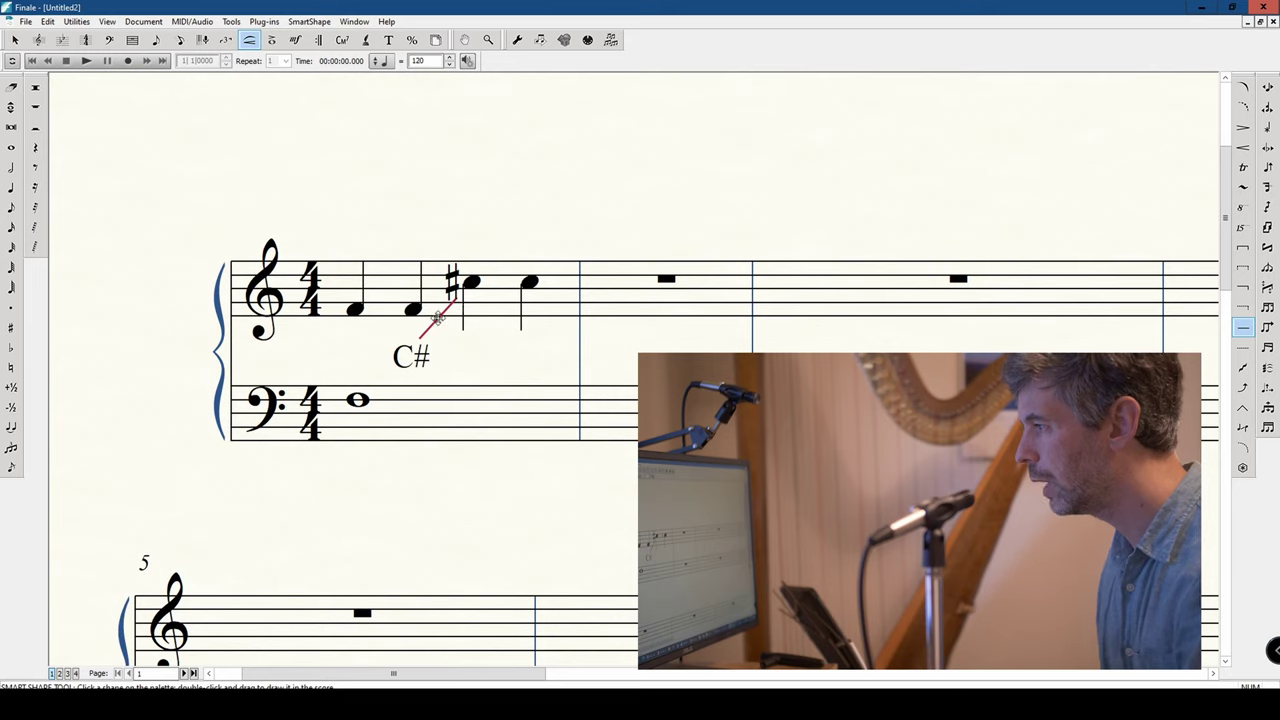
Step: Adjust the red line's end handles so it rises diagonally to the sharp
click(438, 318)
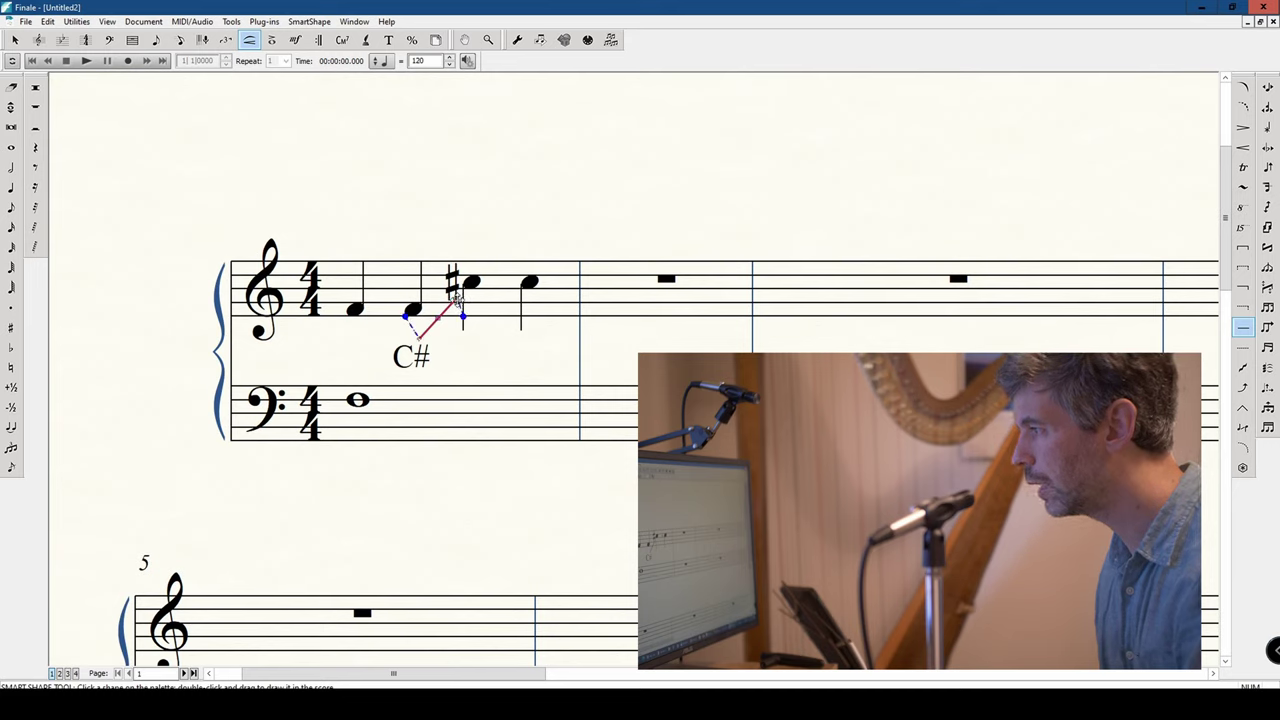
drag(456, 298, 467, 323)
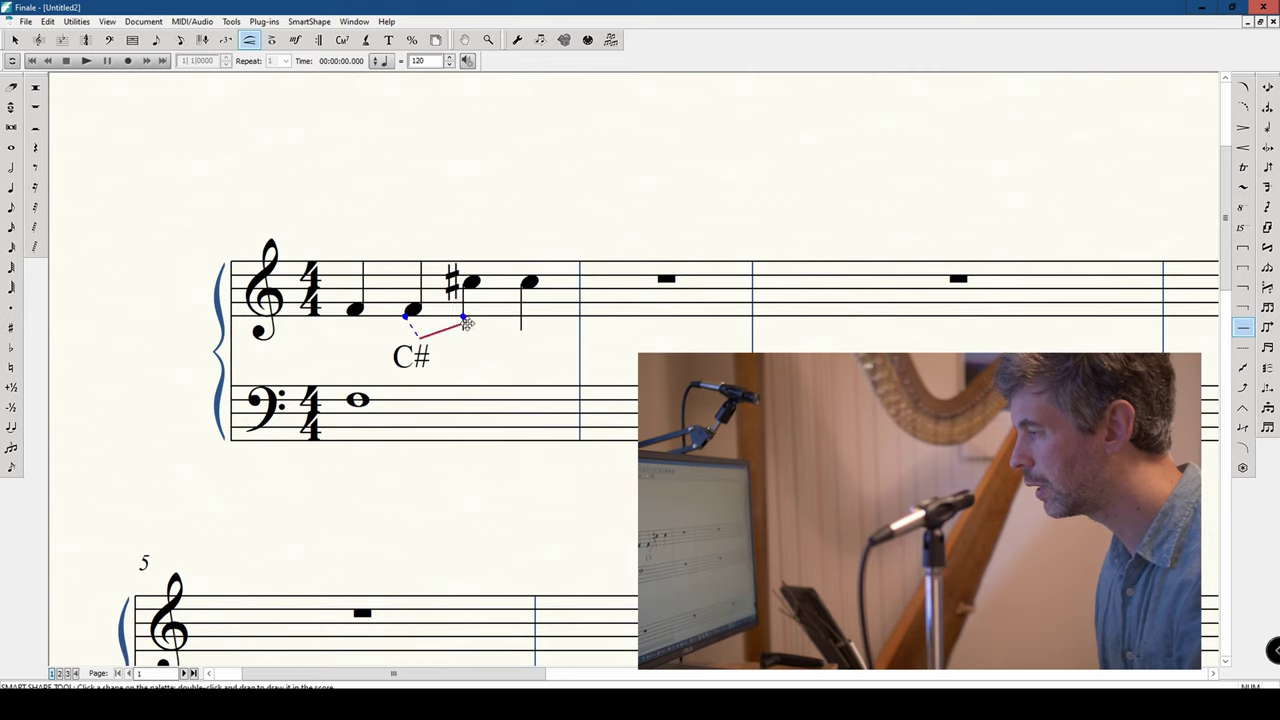
click(491, 352)
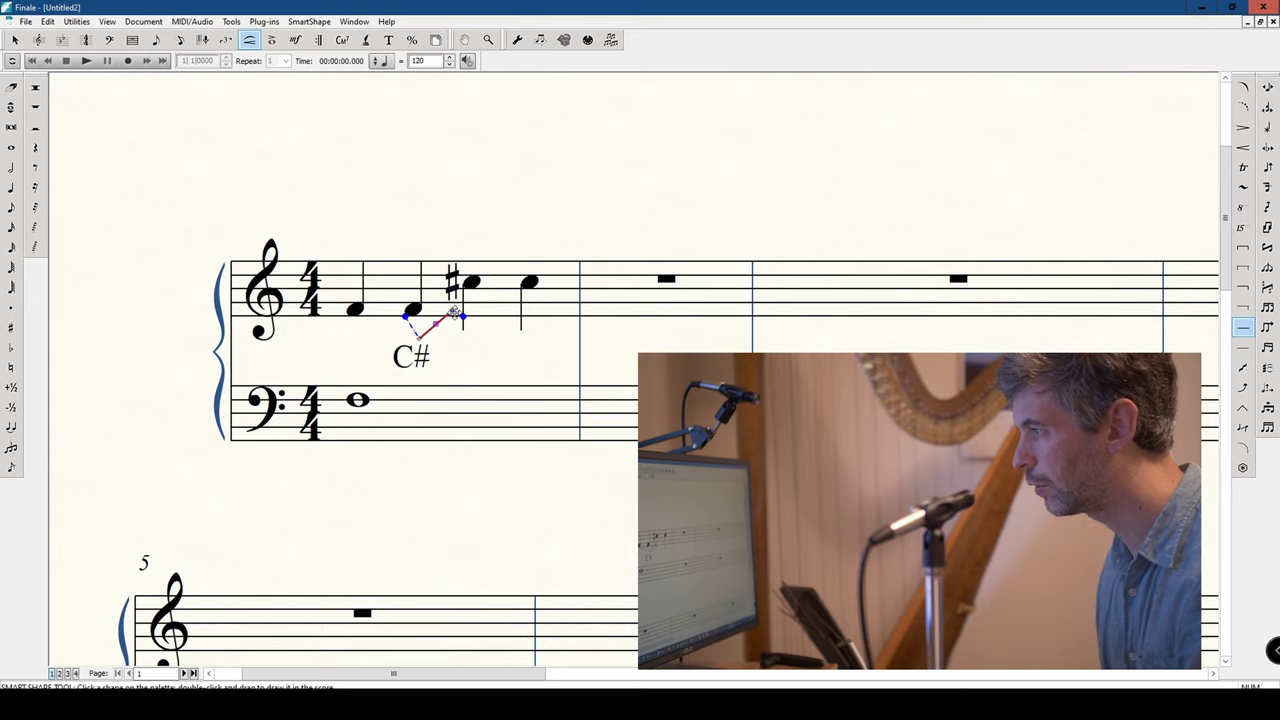
click(458, 350)
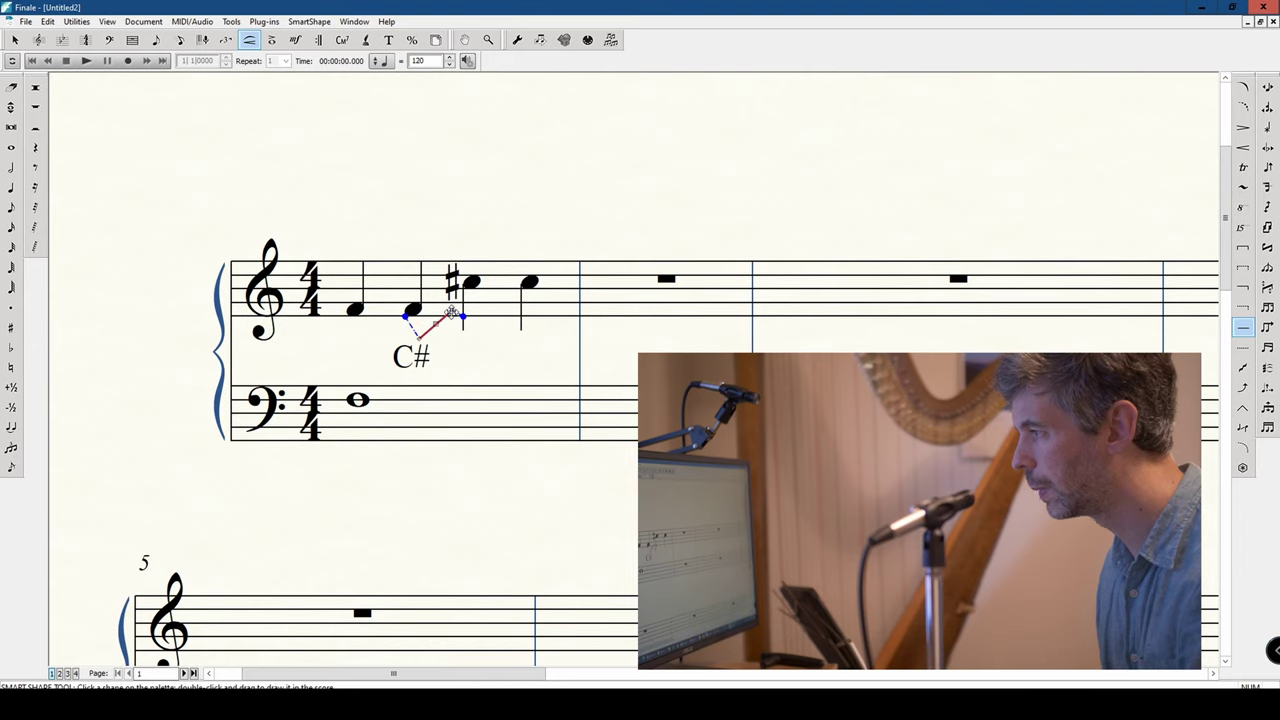
mouse_move(452, 311)
mouse_down()
mouse_move(455, 338)
mouse_move(386, 214)
mouse_move(424, 242)
mouse_move(453, 298)
mouse_up()
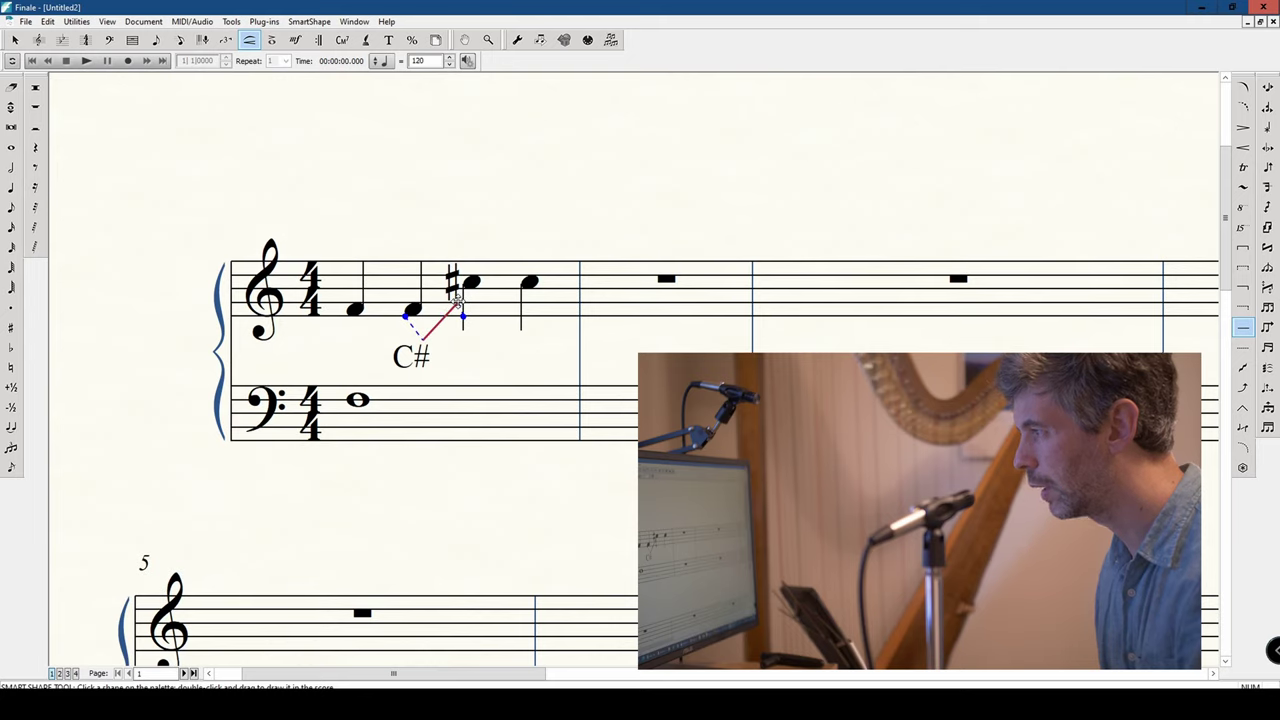
click(527, 212)
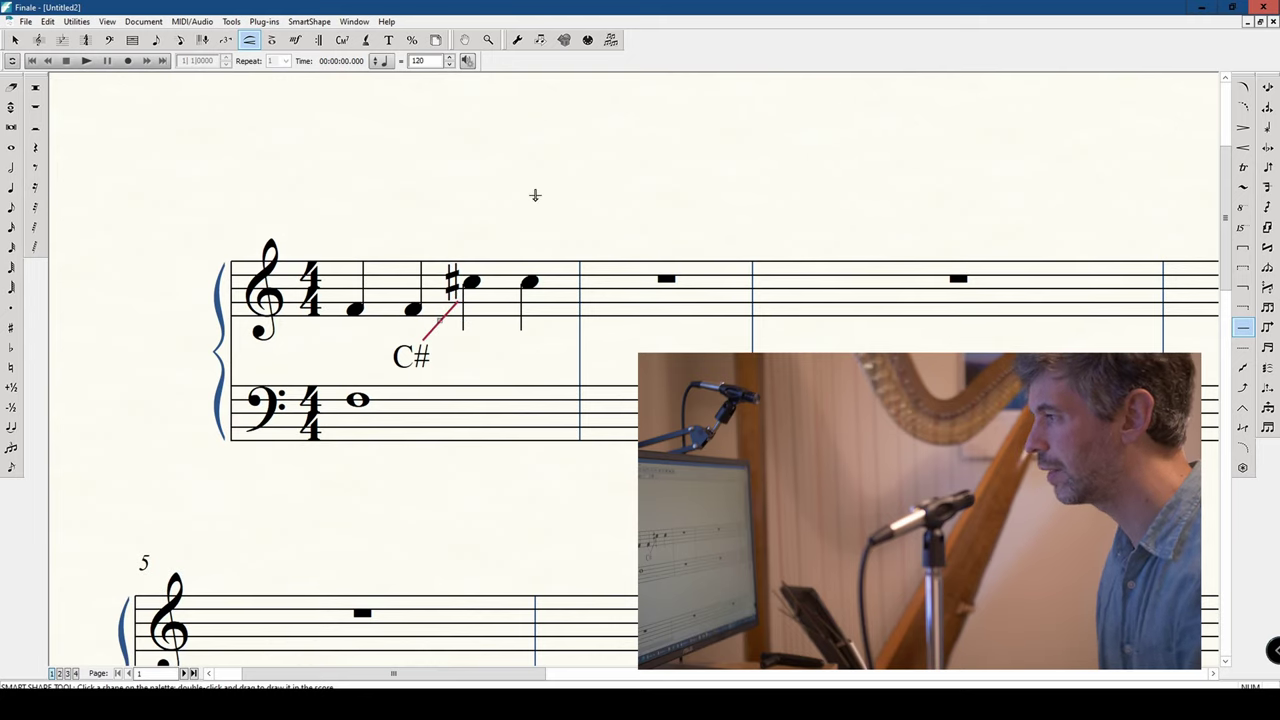
scroll(534, 195, down, 2)
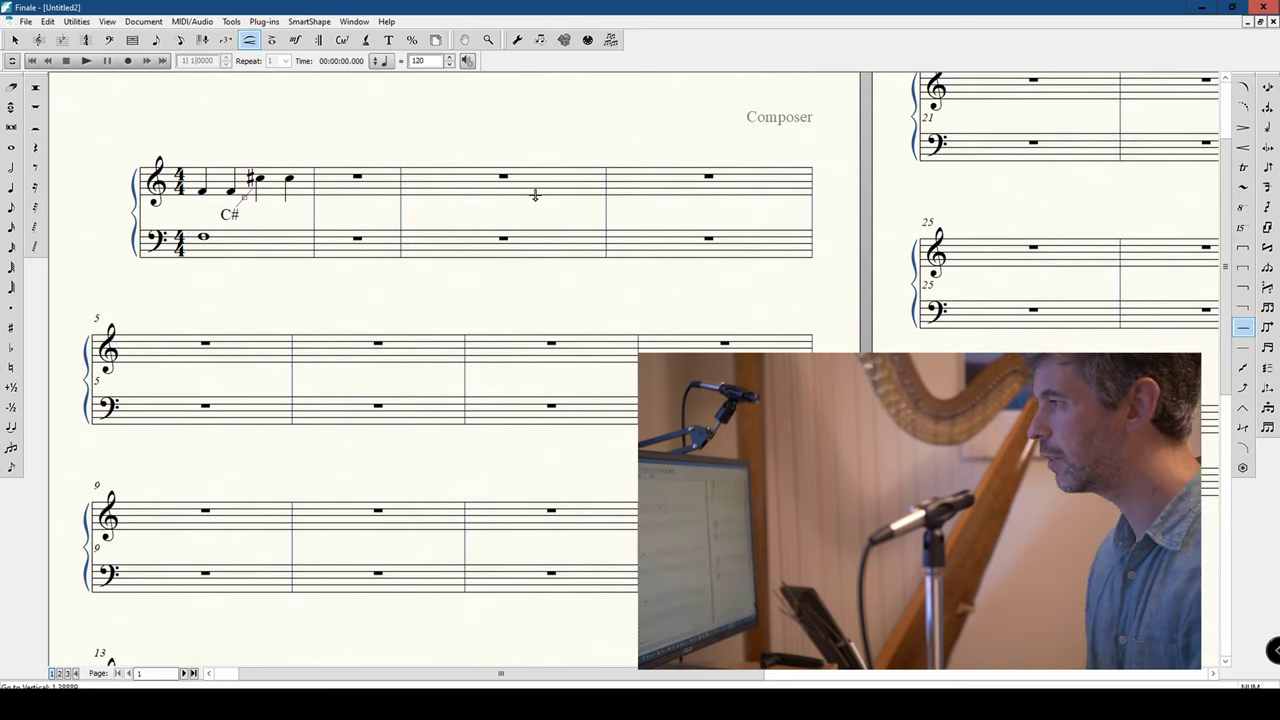
scroll(535, 195, up, 1)
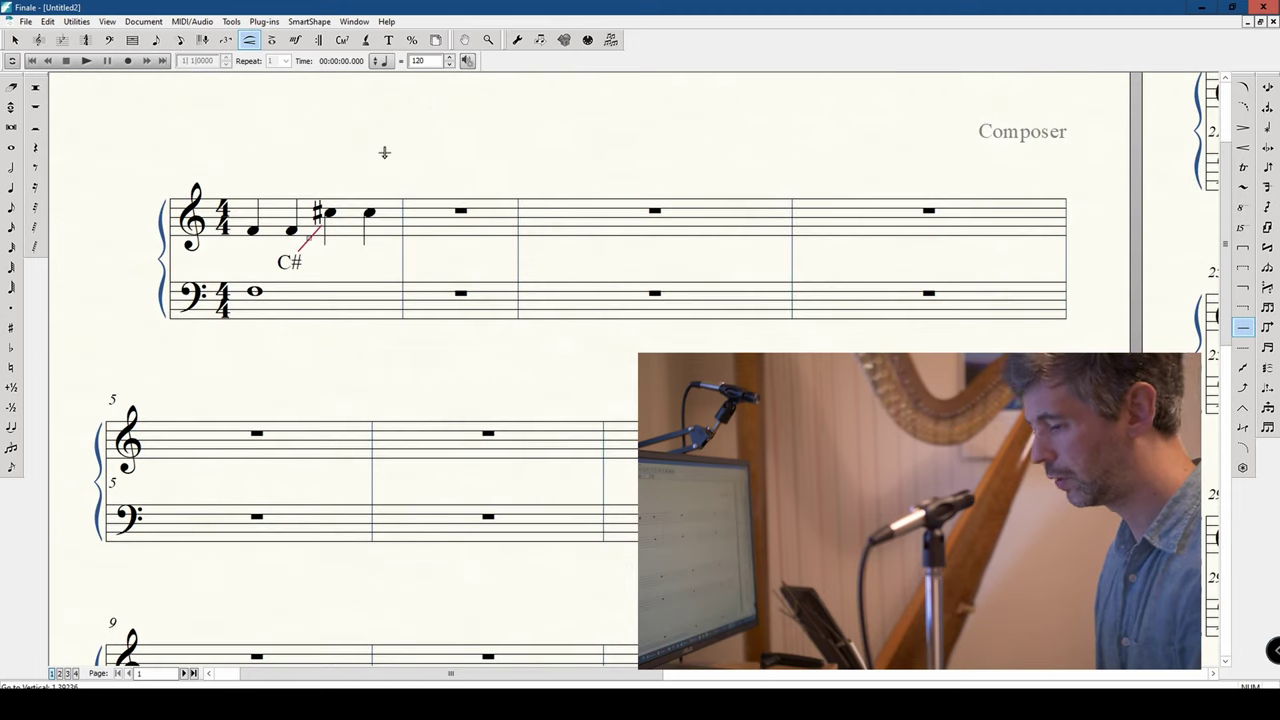
scroll(383, 151, up, 2)
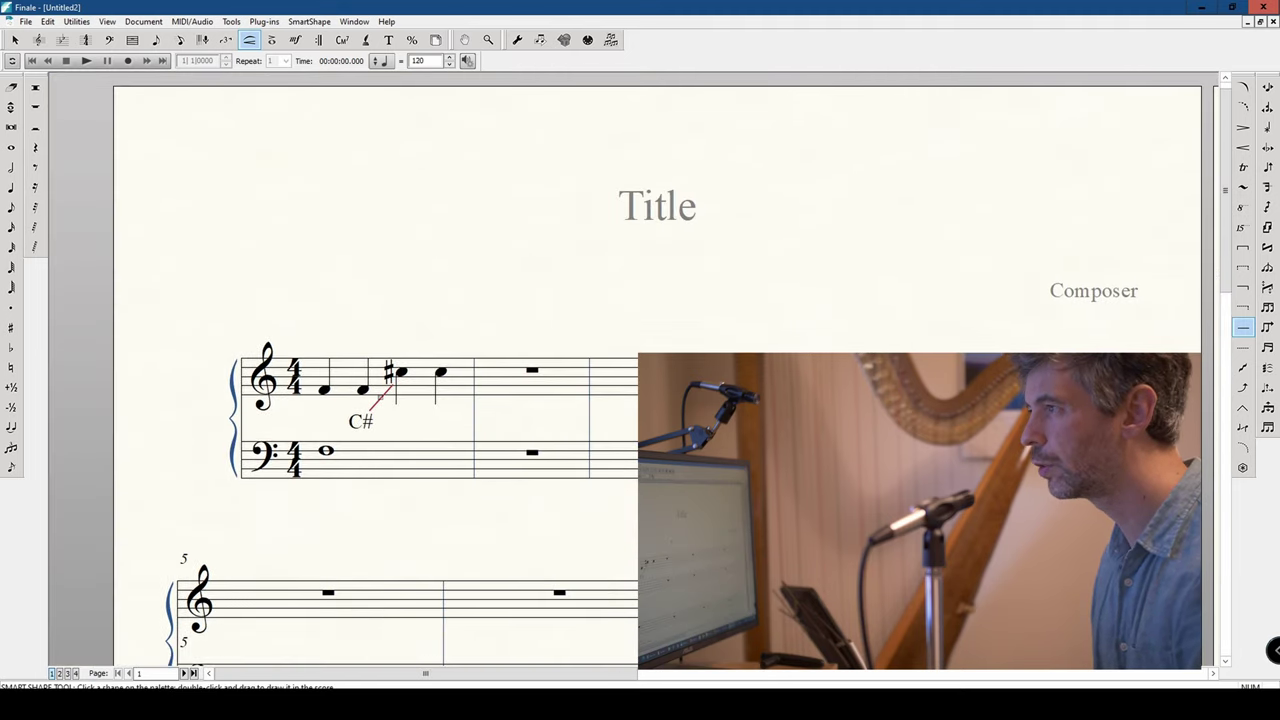
Step: Drag the C# label under the sharped note; make bass bar 1 two quarter notes plus two quarter rests
click(15, 40)
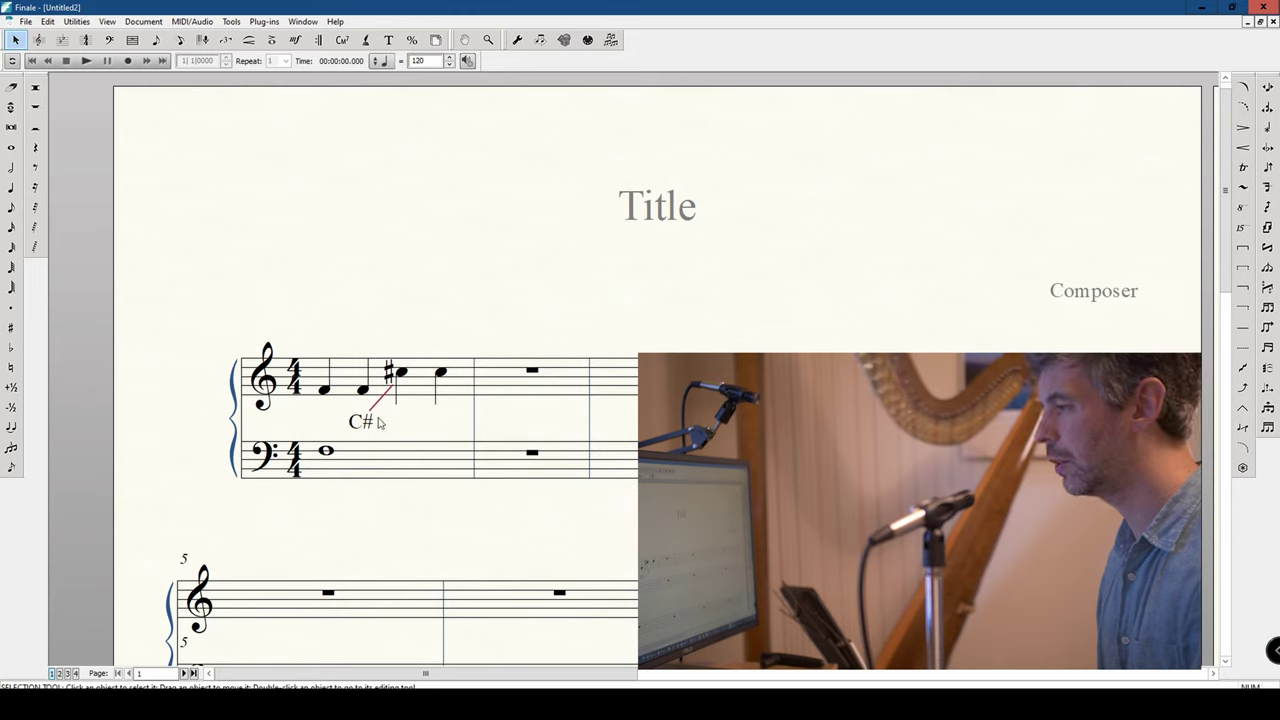
drag(362, 430, 388, 423)
click(180, 40)
click(345, 385)
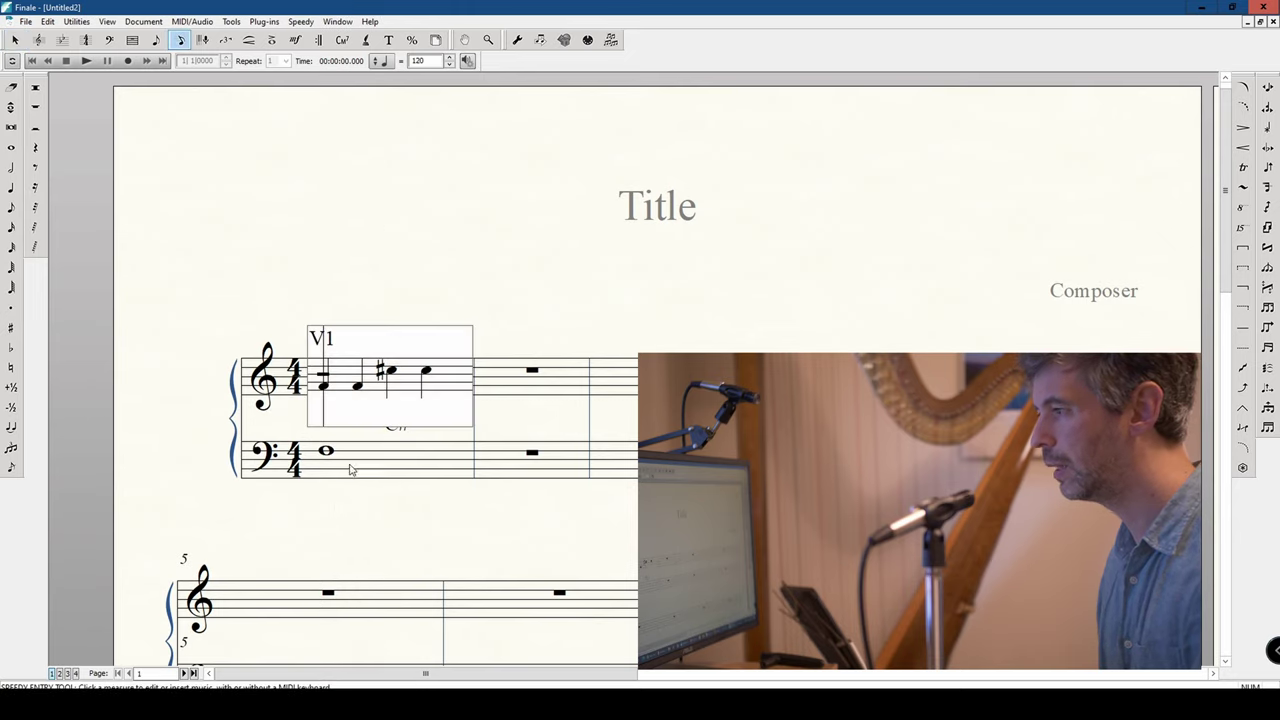
click(350, 466)
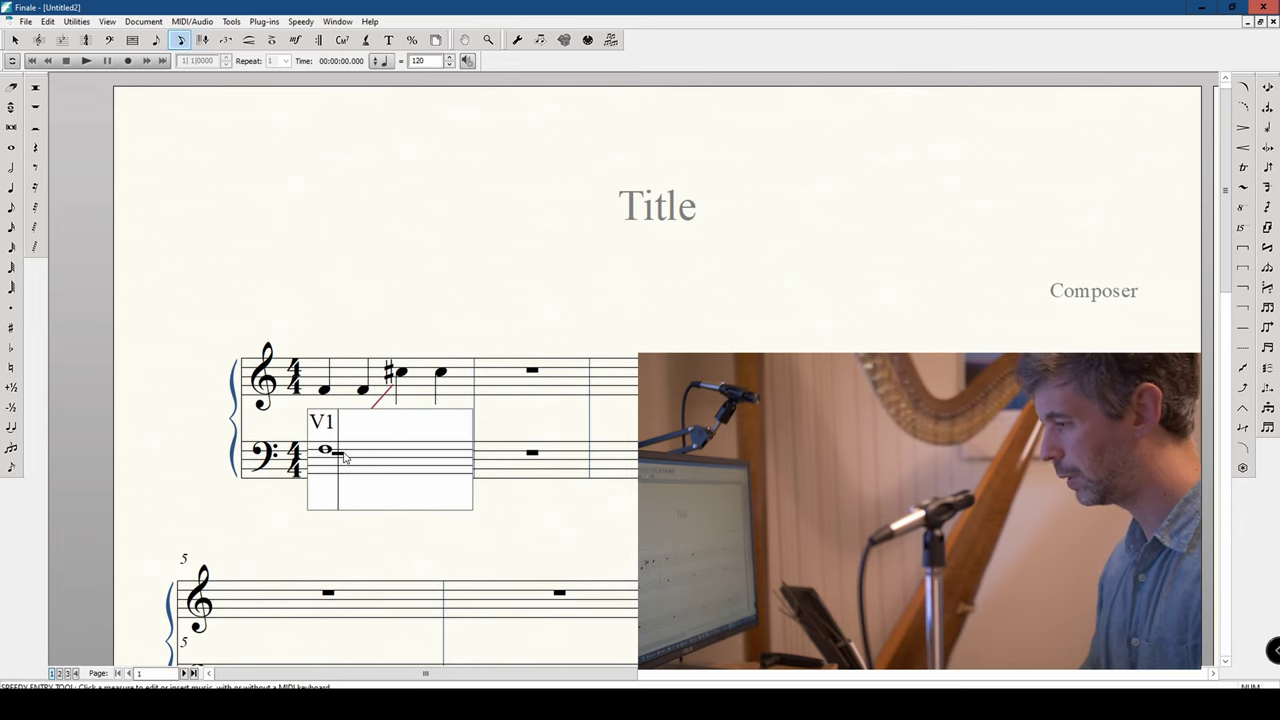
key(BackSpace)
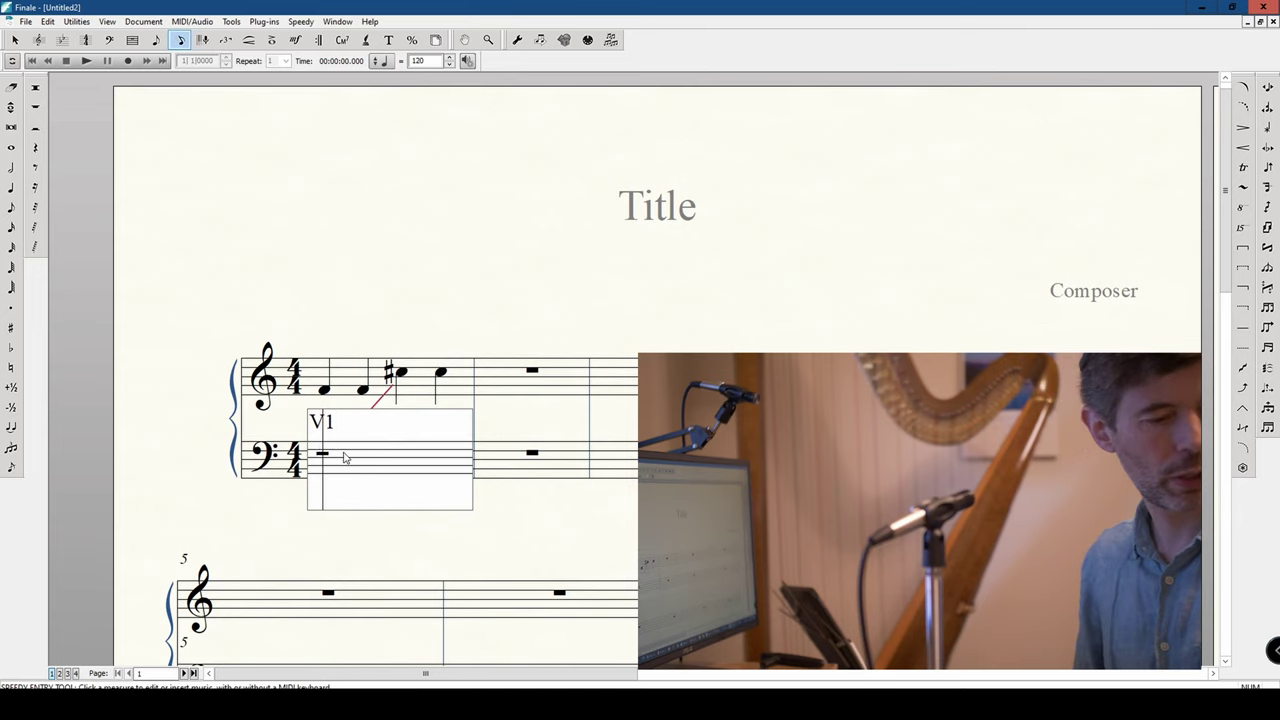
key(5)
key(5)
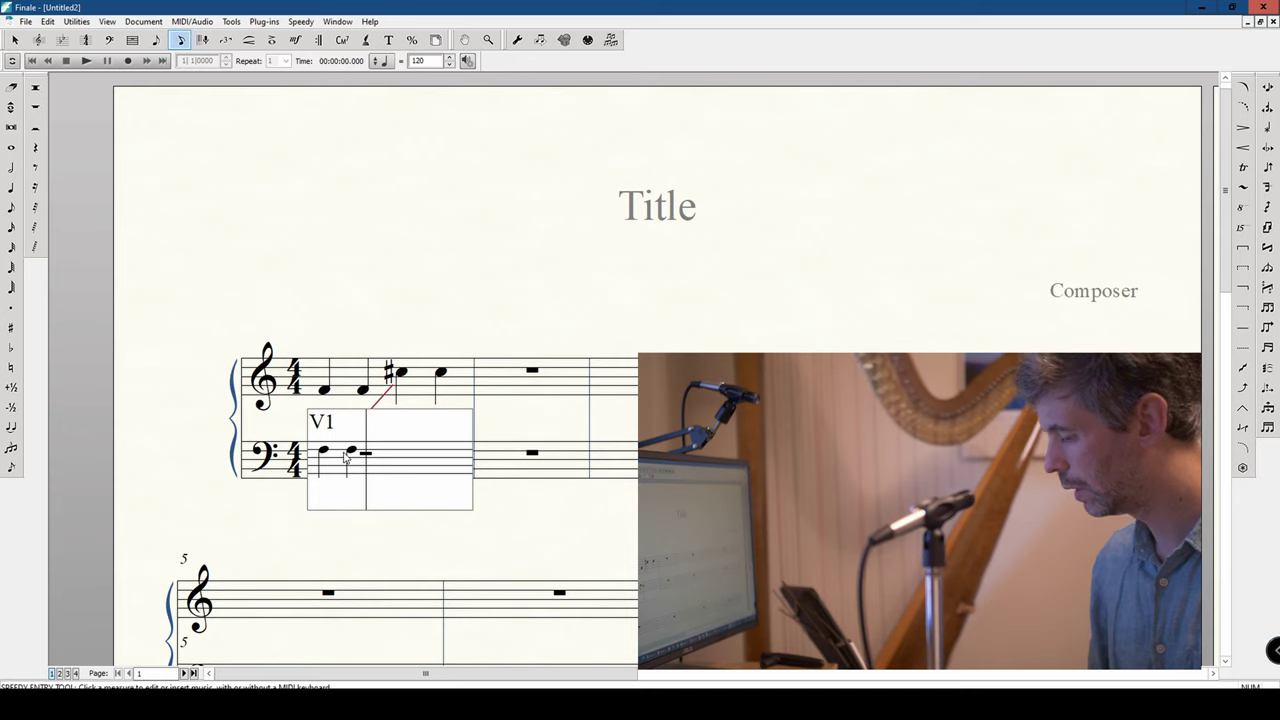
key(5)
key(BackSpace)
key(5)
key(BackSpace)
key(Escape)
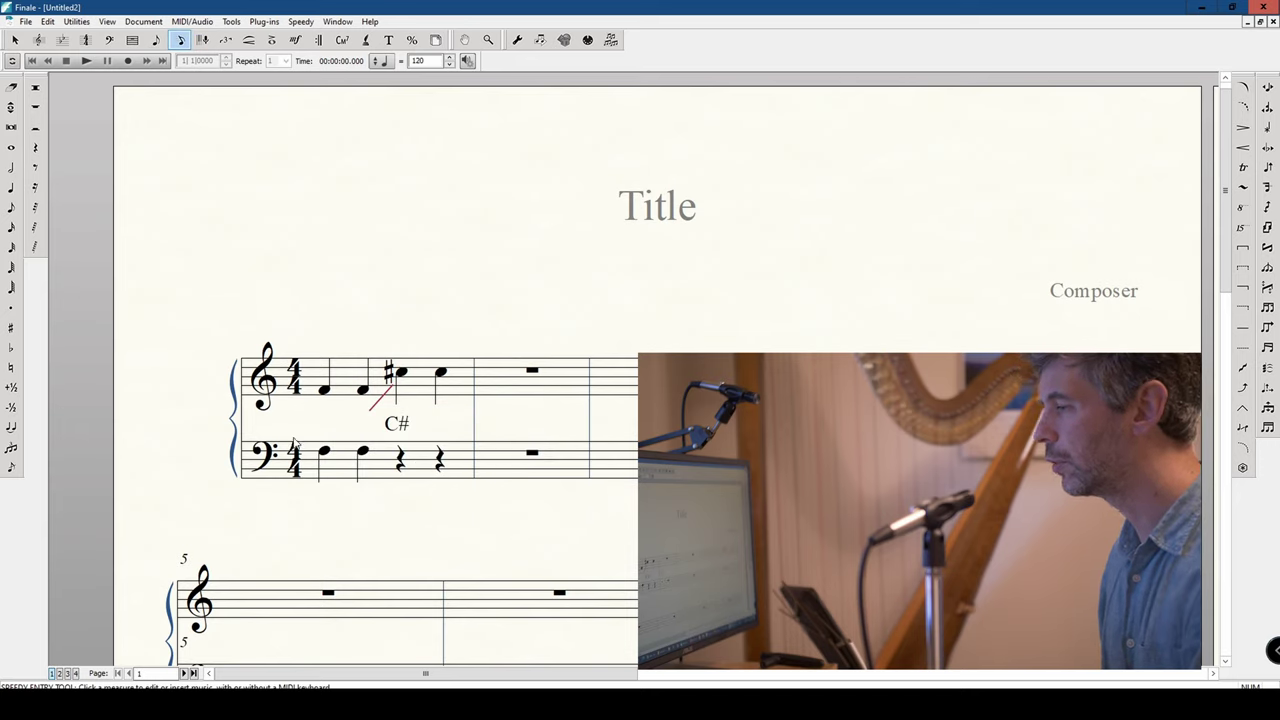
click(15, 40)
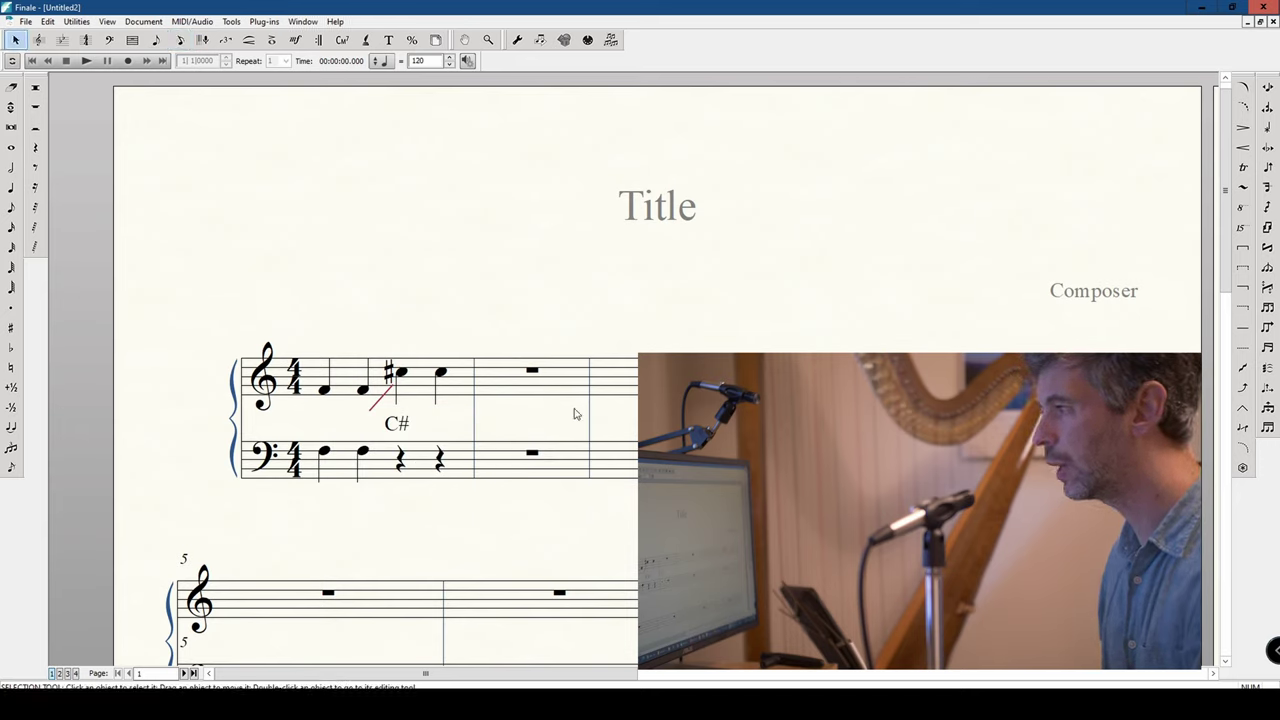
Step: Drag the red line left so it stands near-vertical, and nudge the C# label left beneath it
double_click(392, 398)
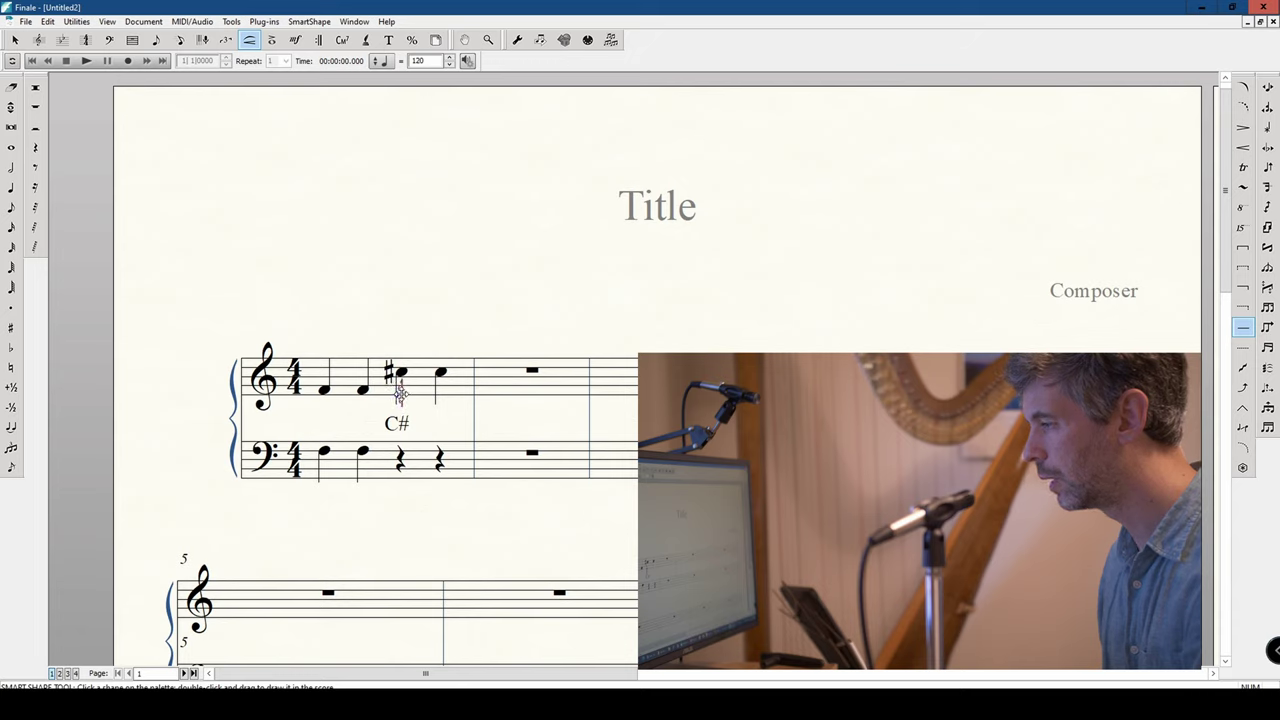
drag(400, 393, 395, 412)
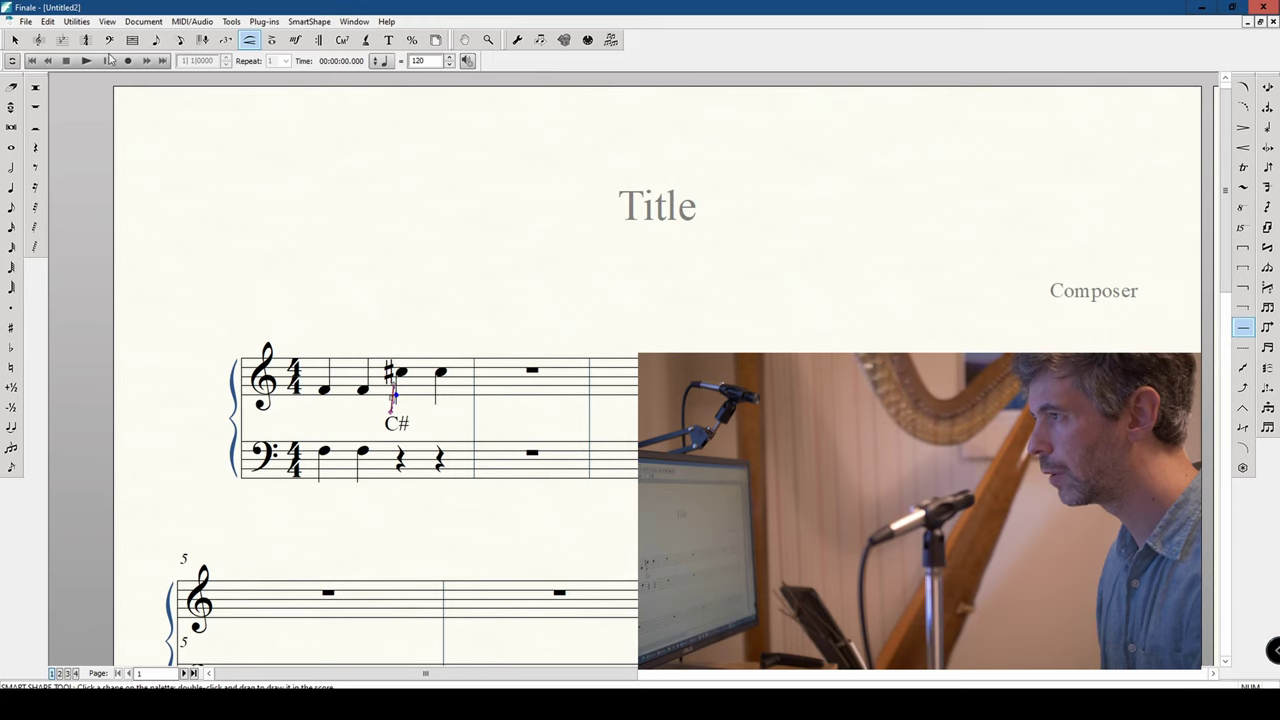
click(15, 39)
drag(397, 432, 389, 430)
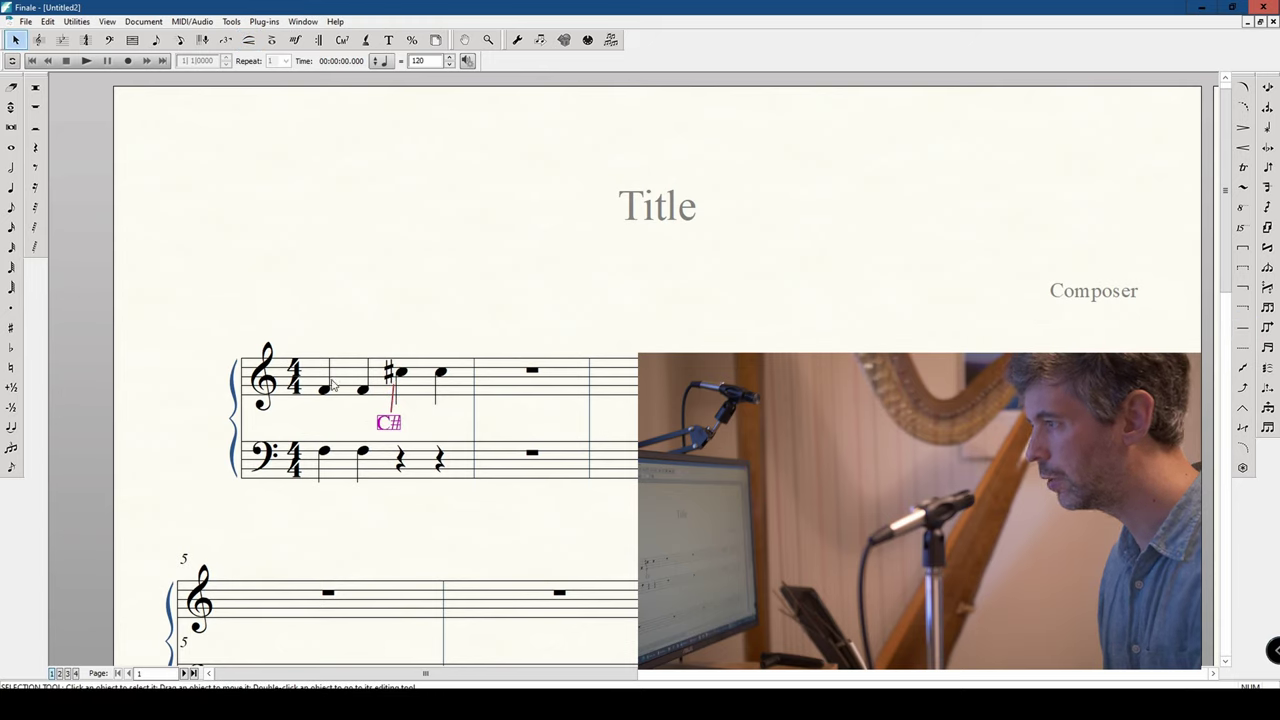
Step: Add an articulation mark by the treble notes and stretch it into a longer diagonal line
click(272, 40)
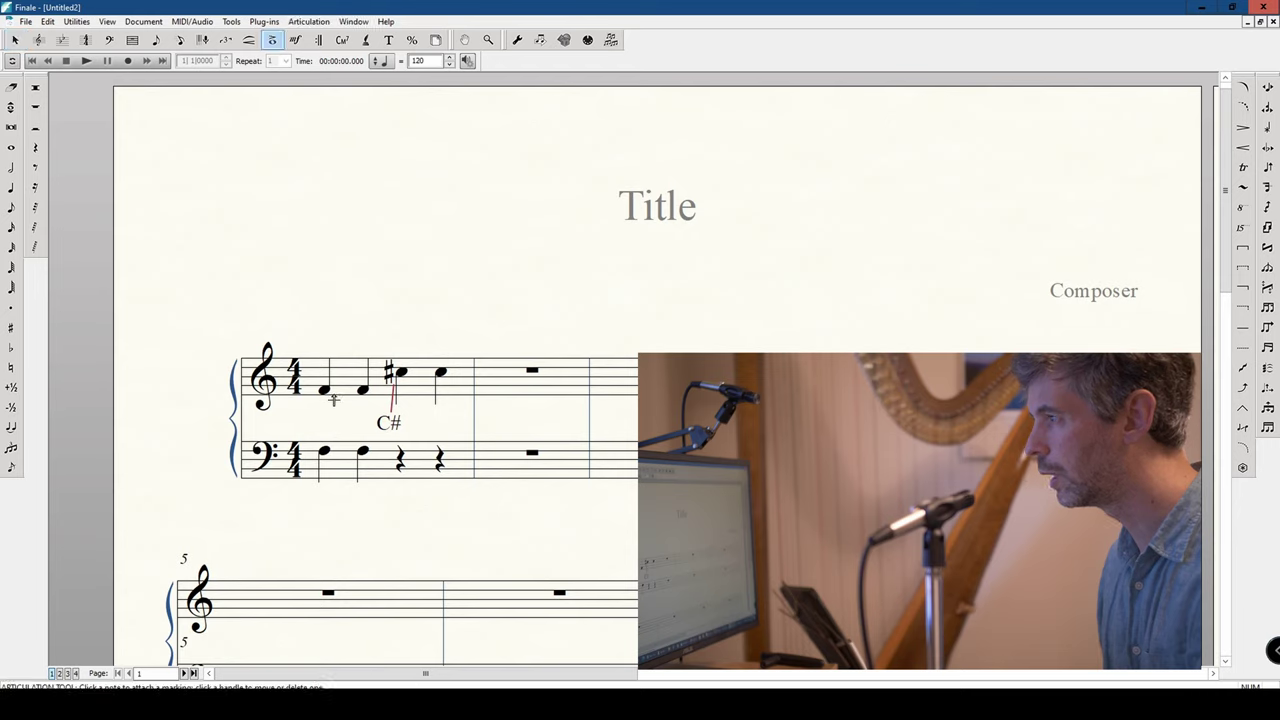
drag(322, 392, 340, 373)
key(Escape)
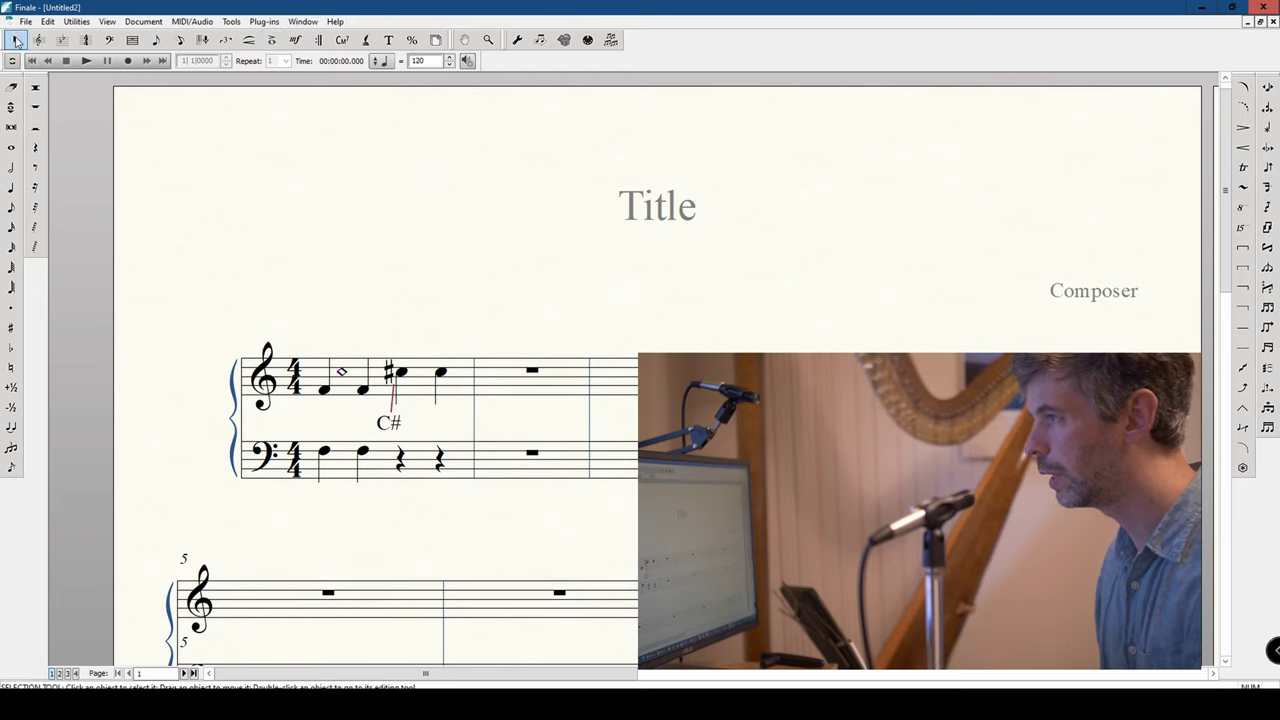
click(341, 410)
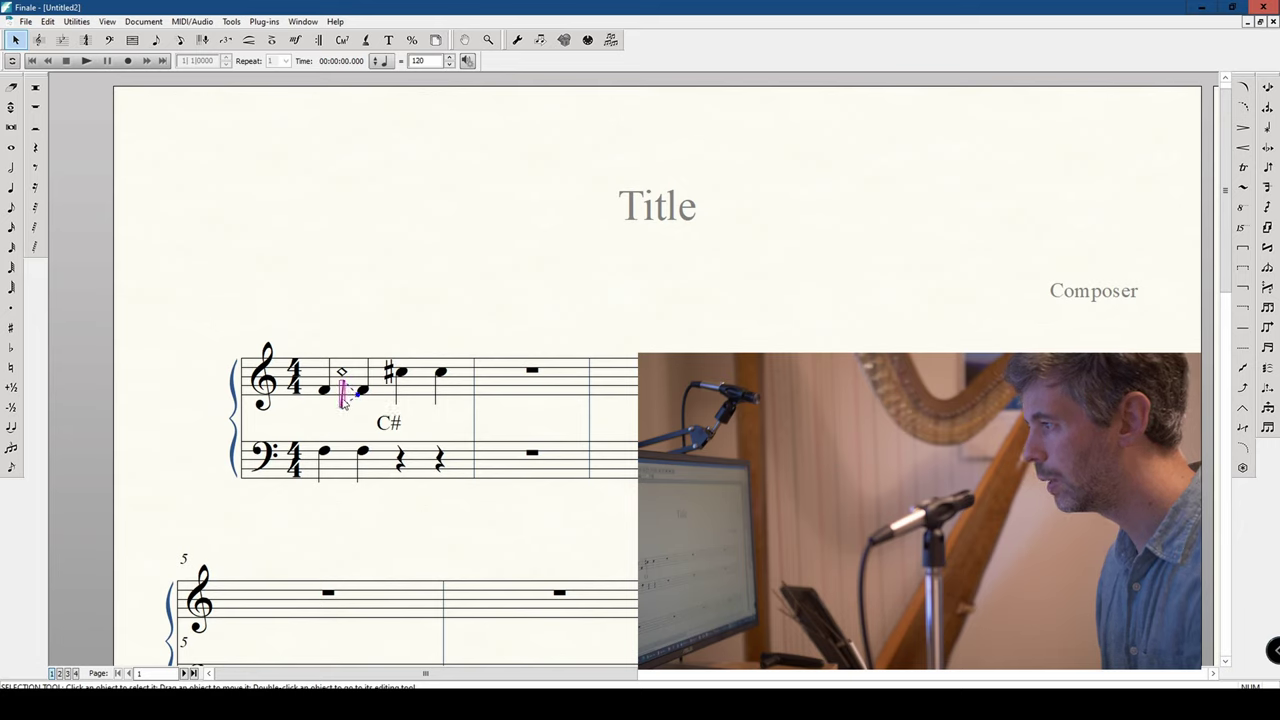
double_click(342, 402)
drag(340, 407, 353, 416)
Step: Move the C# label beneath the diamond note
click(15, 39)
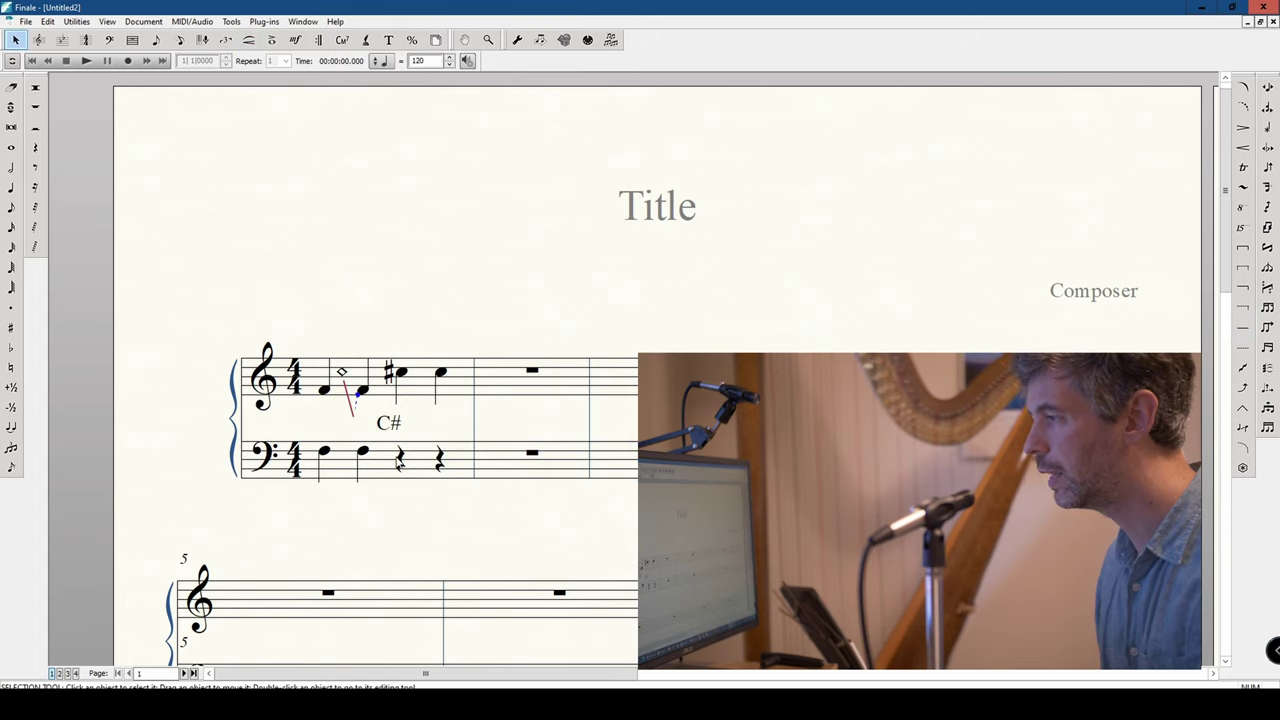
drag(394, 425, 359, 429)
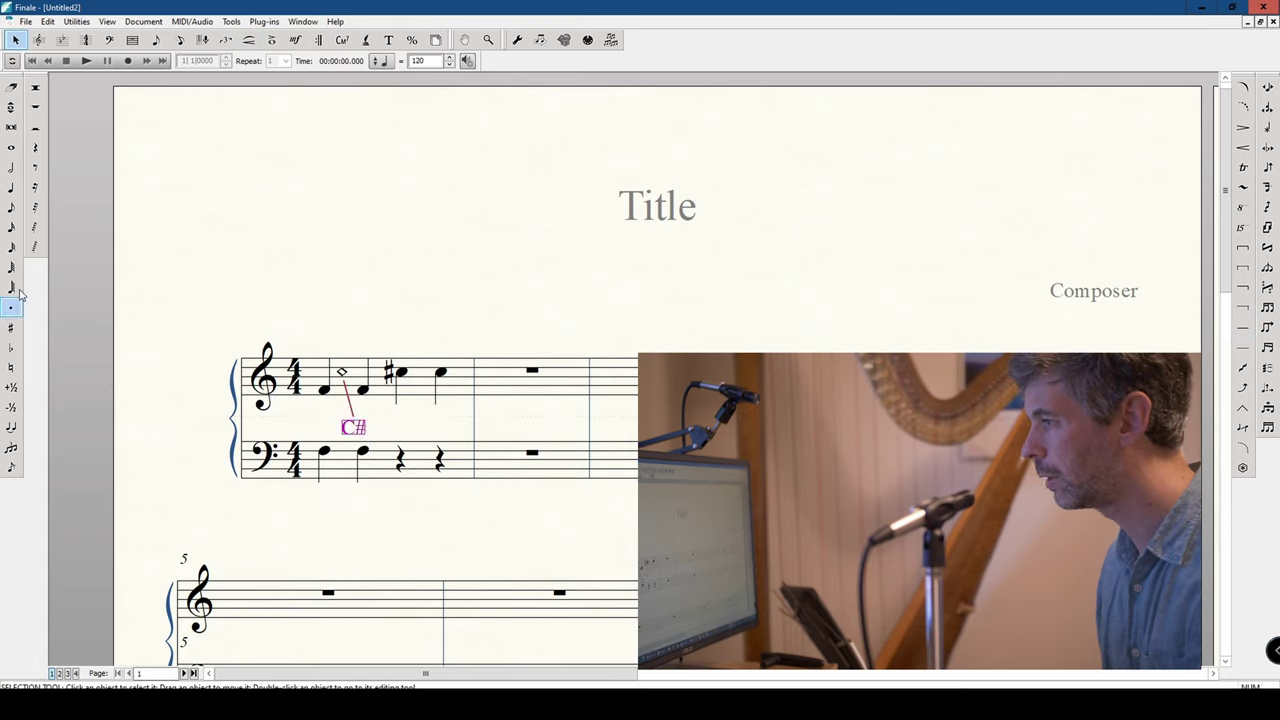
click(180, 39)
Step: Turn the bass's second note in bar 1 into a rest
click(391, 425)
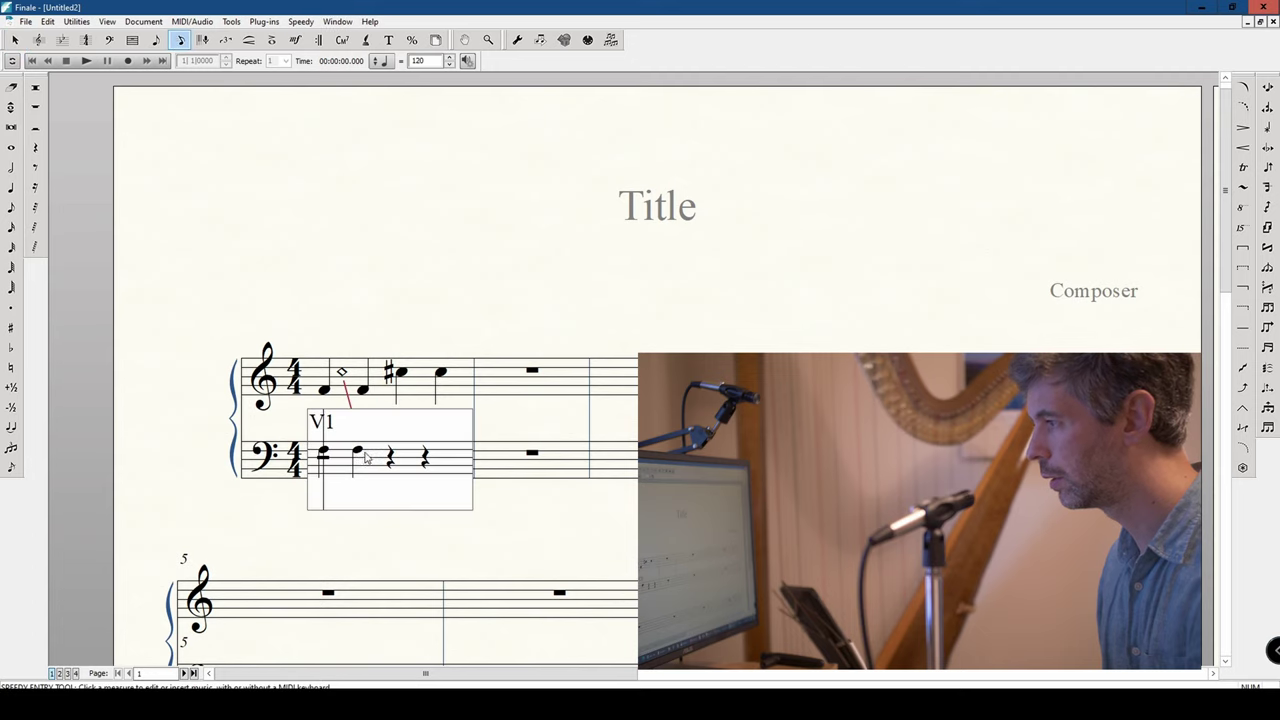
click(362, 462)
key(BackSpace)
click(454, 317)
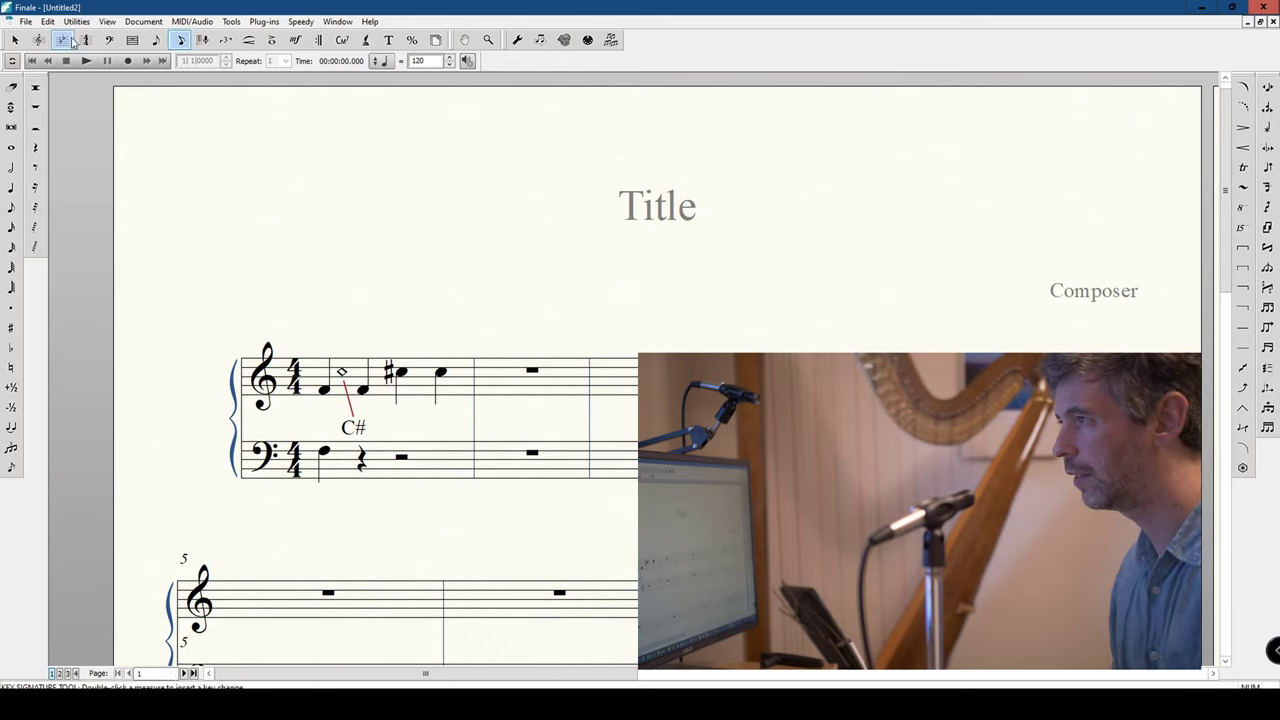
Step: Remove the sharp from the treble C in bar 1, leaving a plain note
click(391, 378)
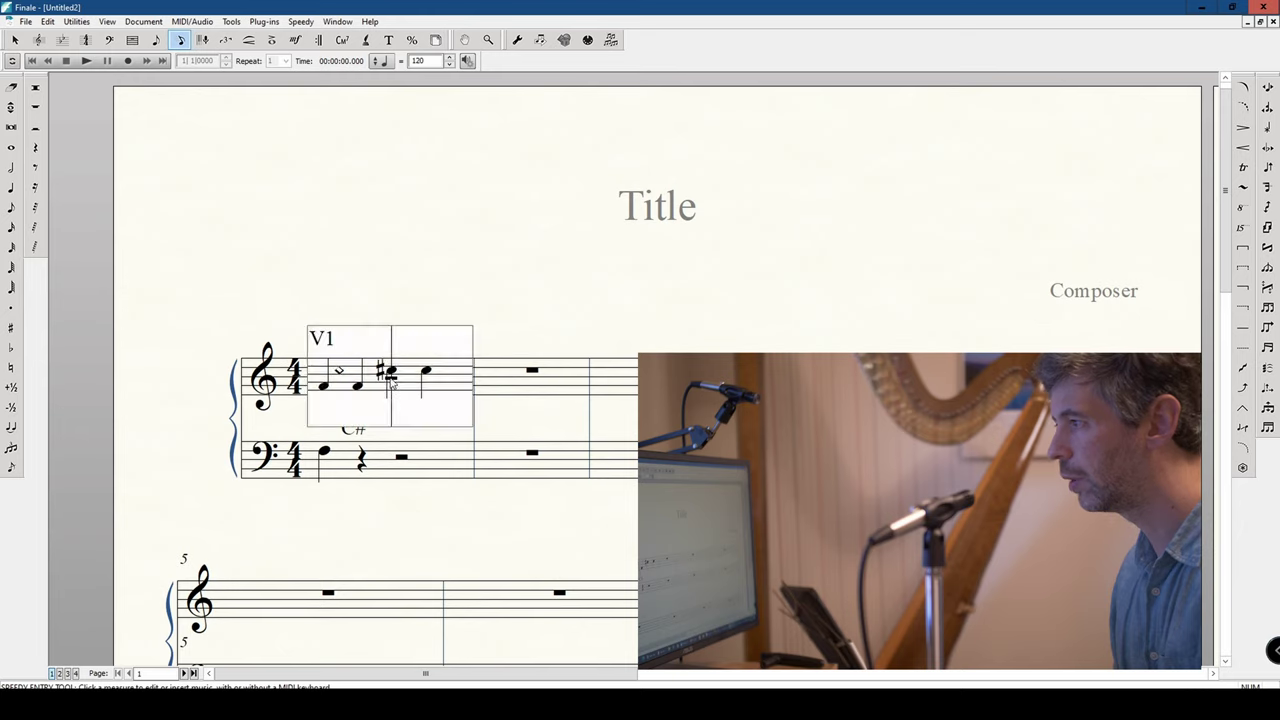
click(428, 378)
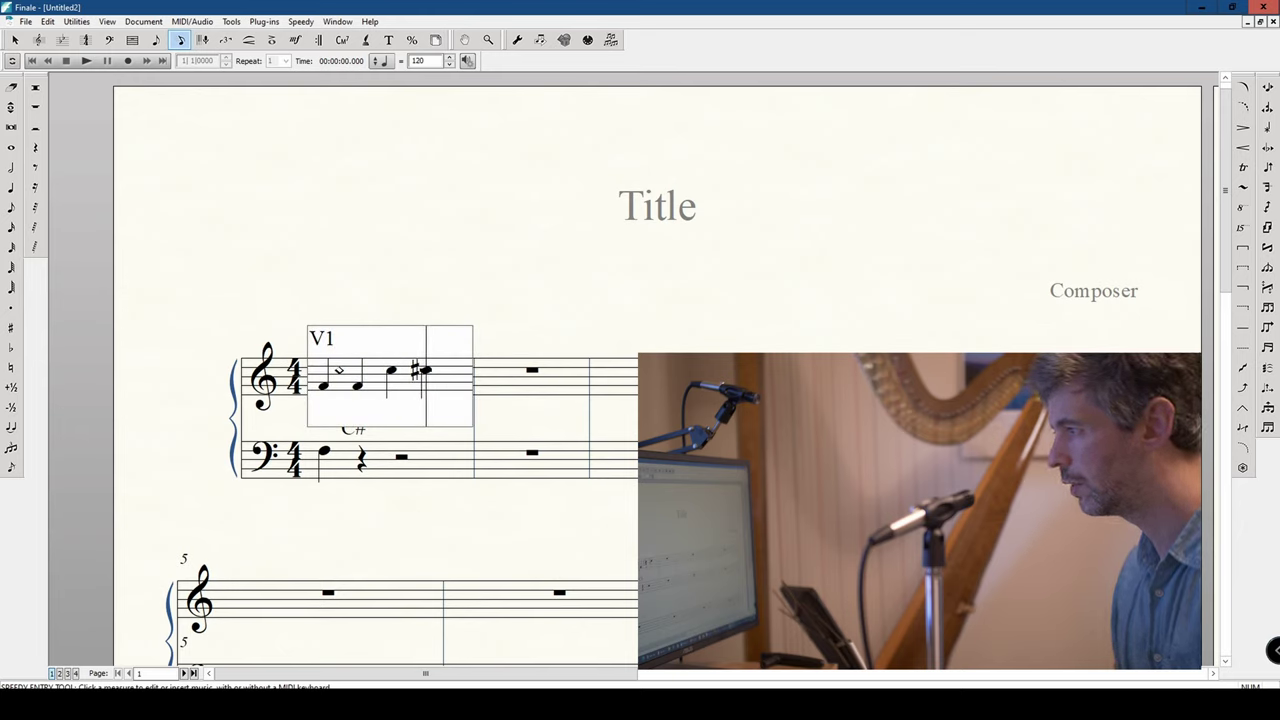
key(minus)
click(94, 283)
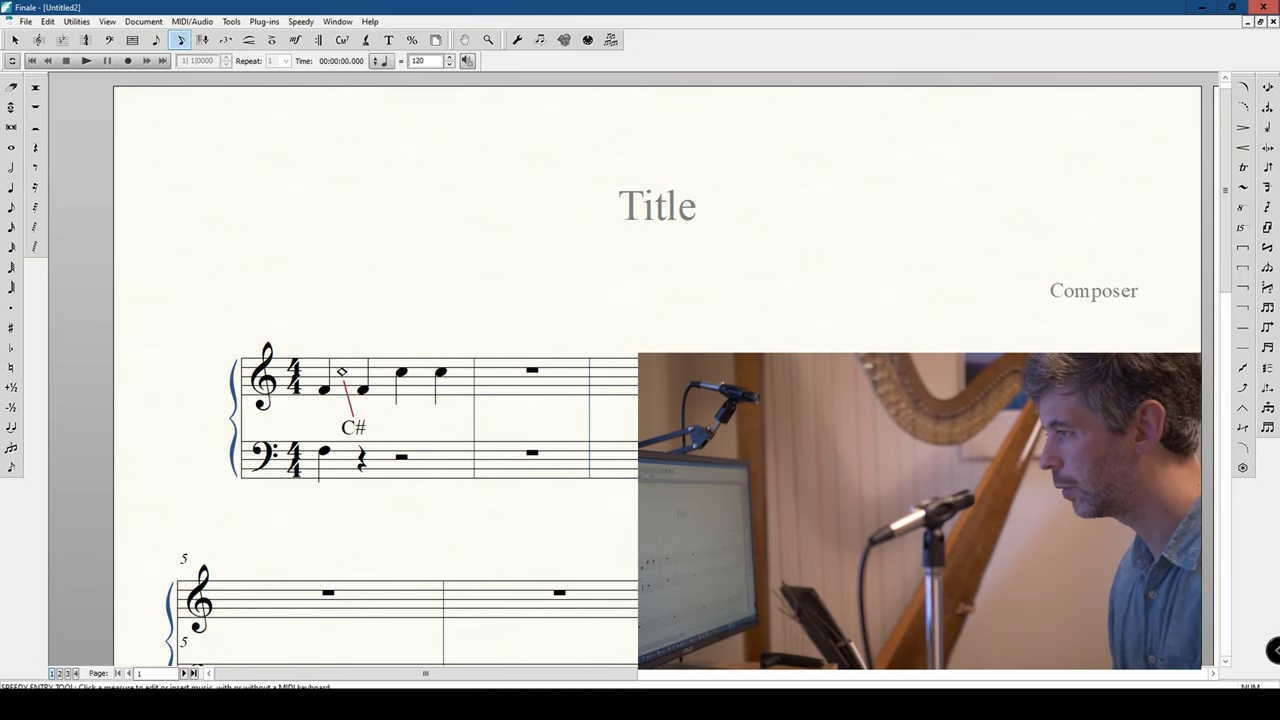
click(515, 381)
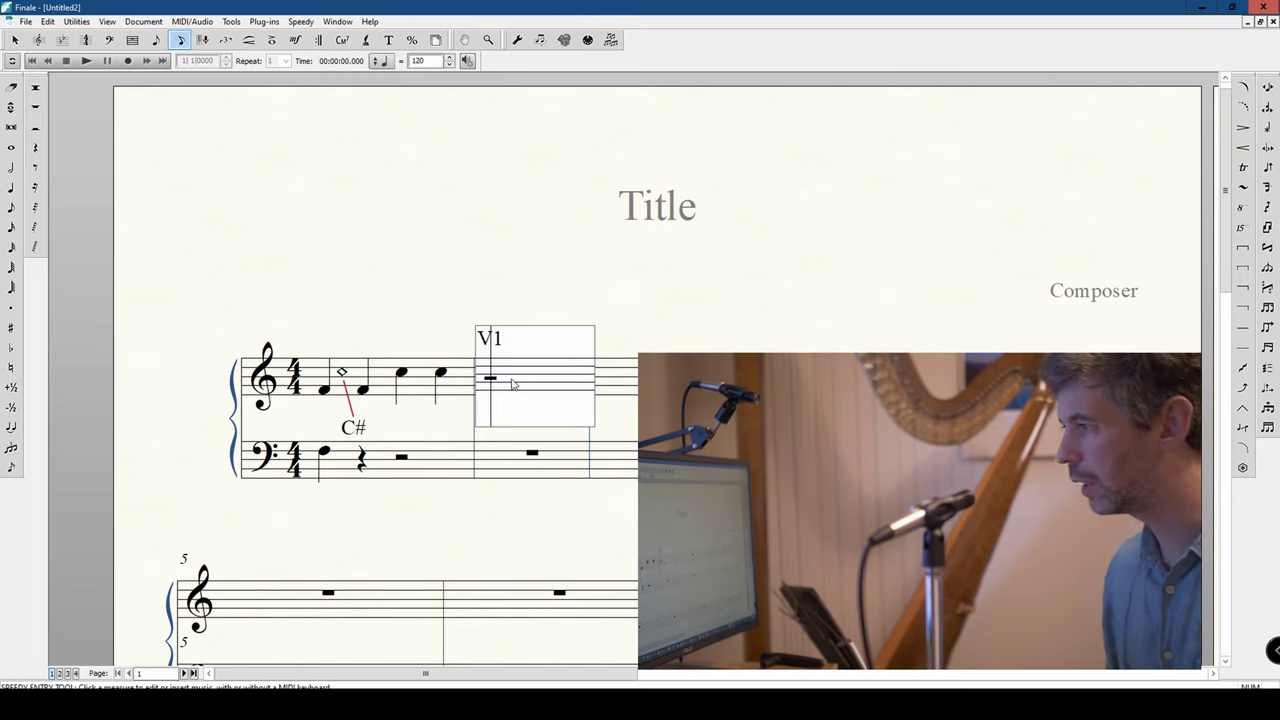
Step: Enter a C-sharp quarter note at the start of treble bar 2
click(398, 376)
click(392, 375)
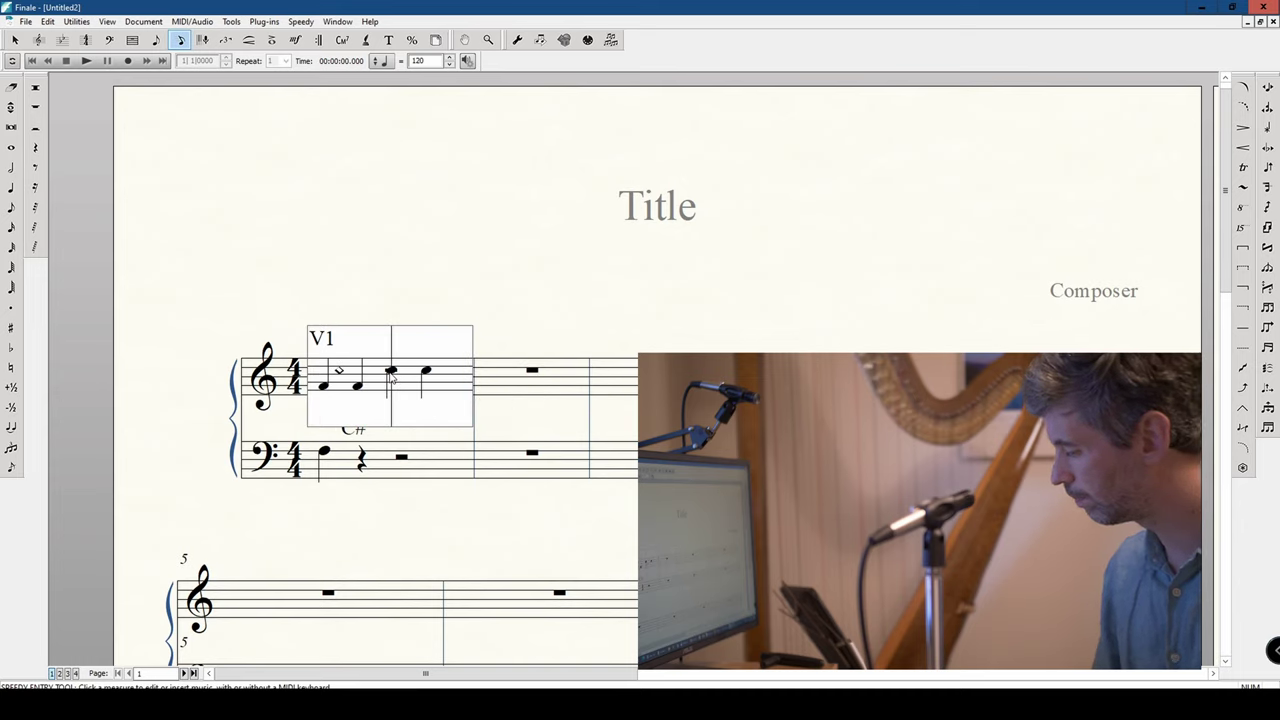
key(Right)
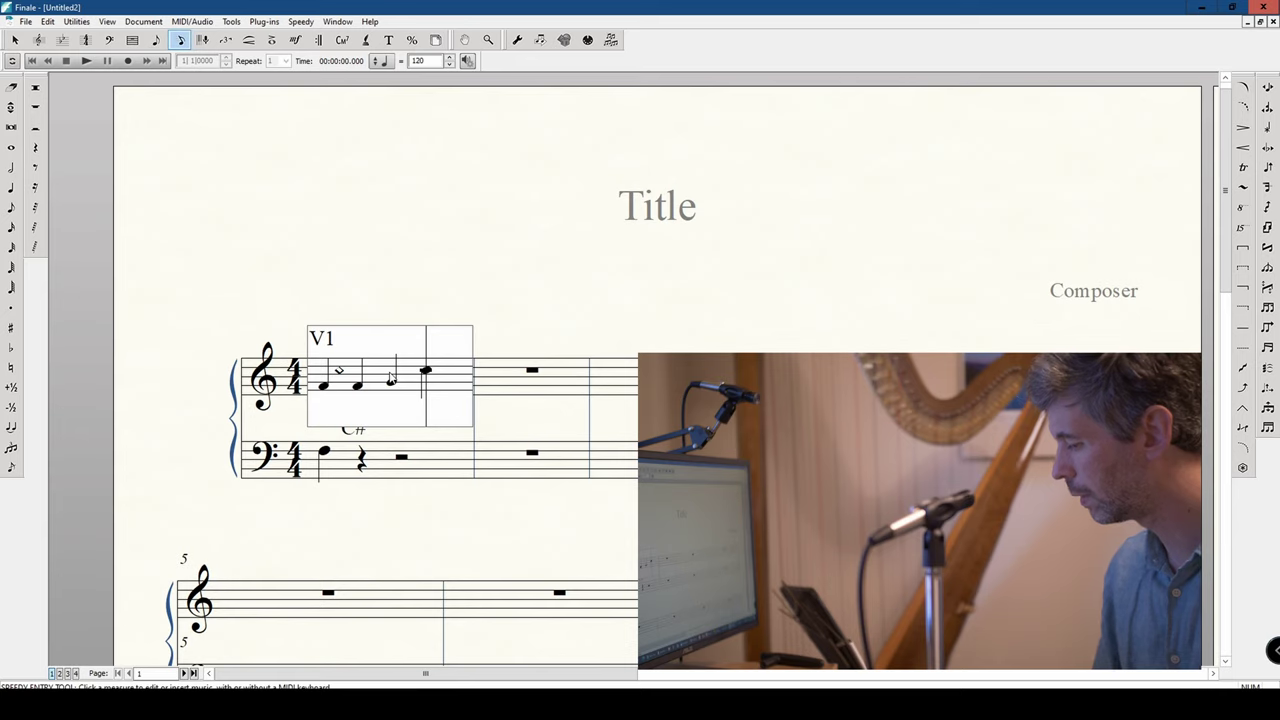
key(Right)
key(Right)
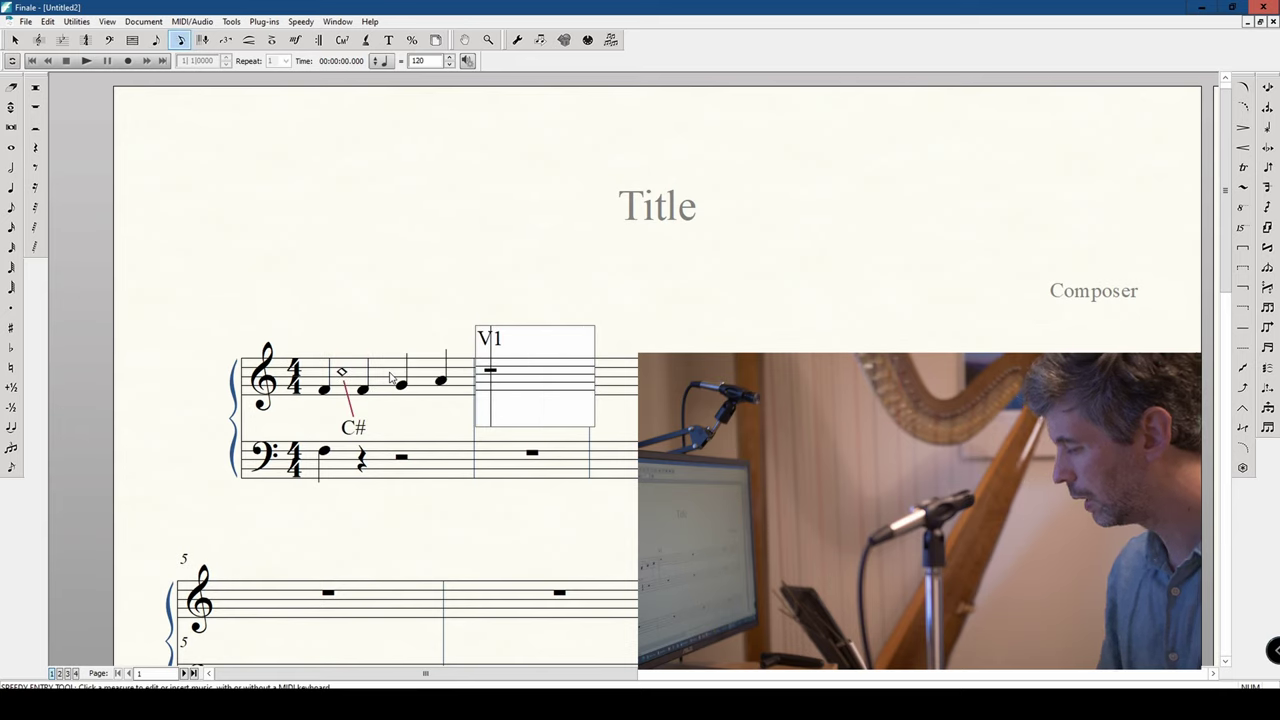
key(5)
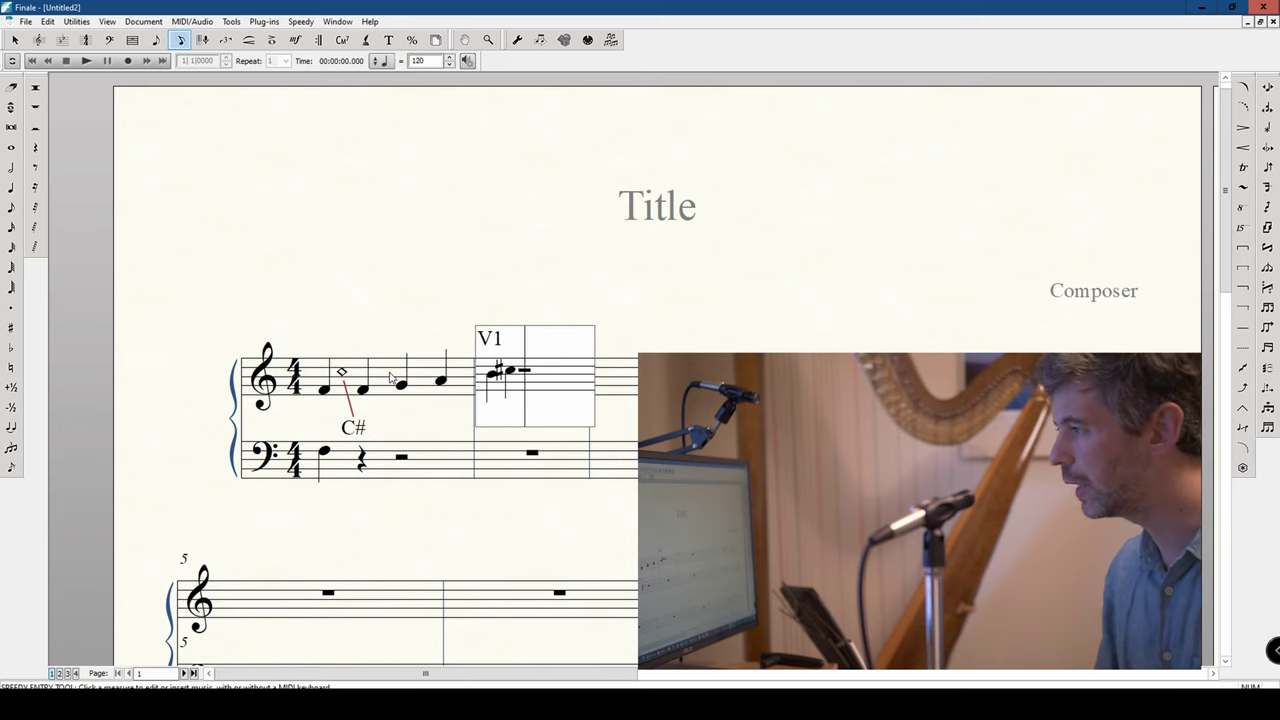
click(407, 275)
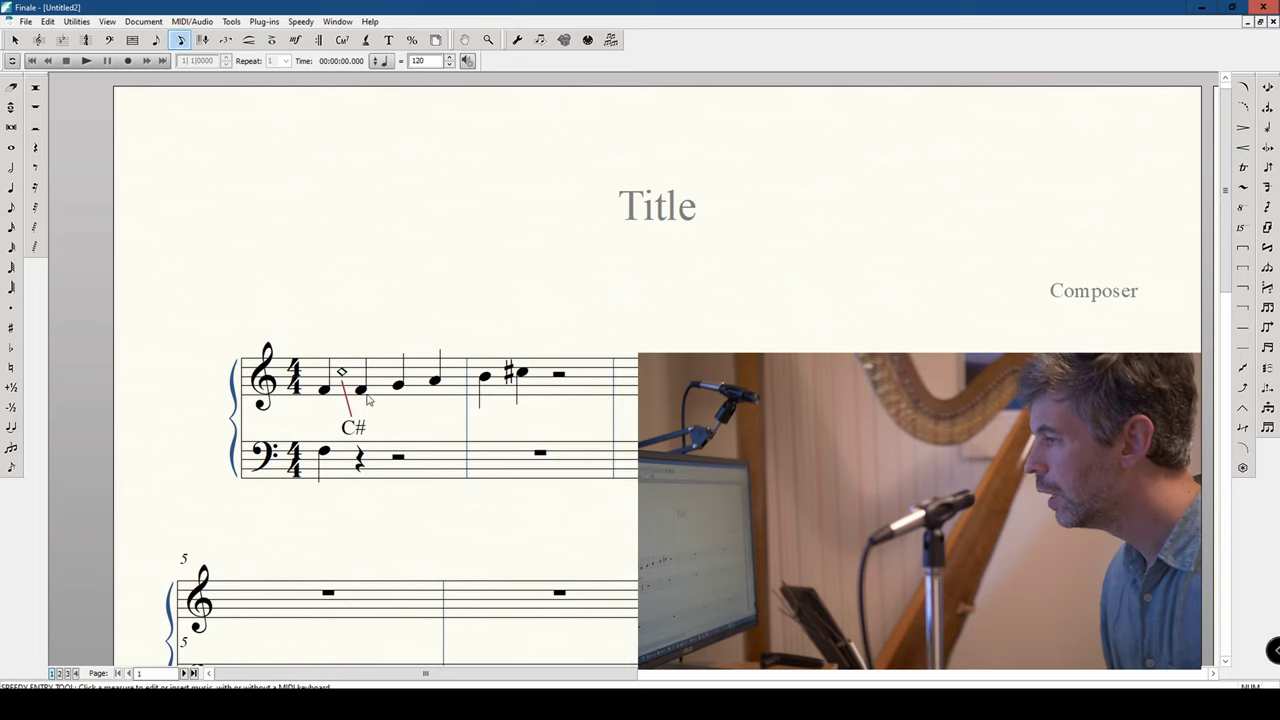
Step: Drag the C# label to reattach it to a later note
key(Escape)
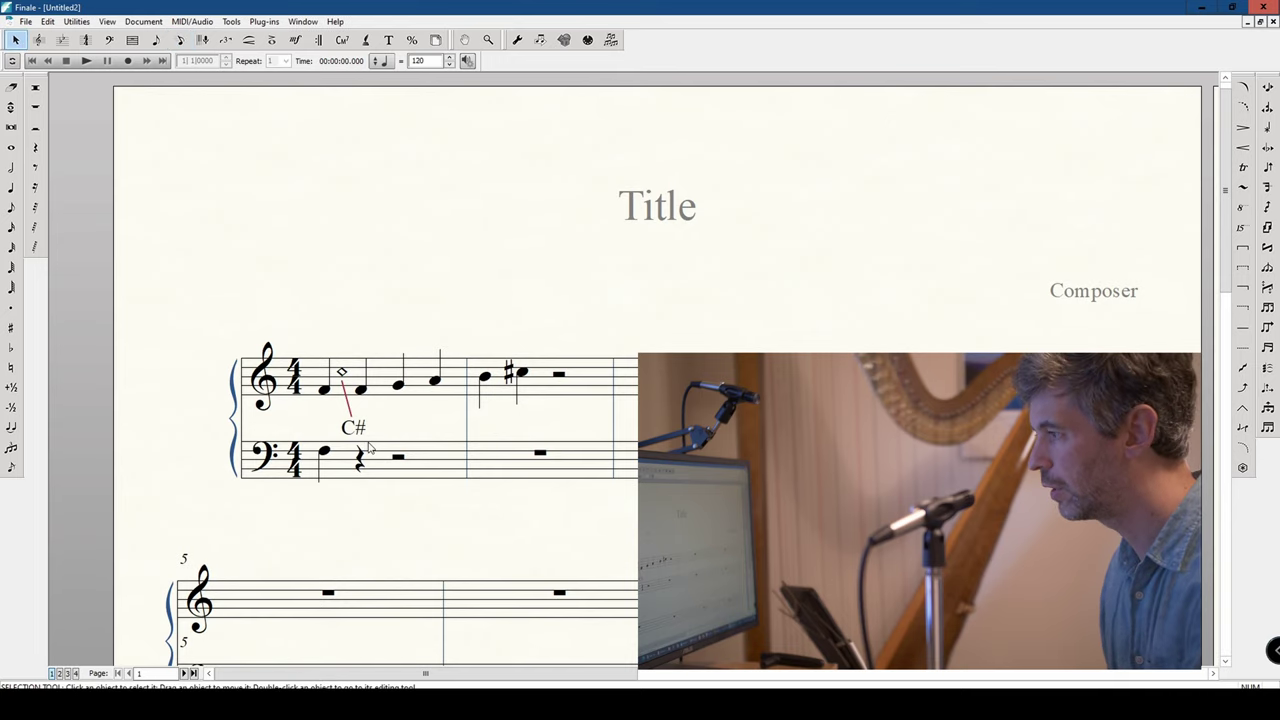
click(362, 429)
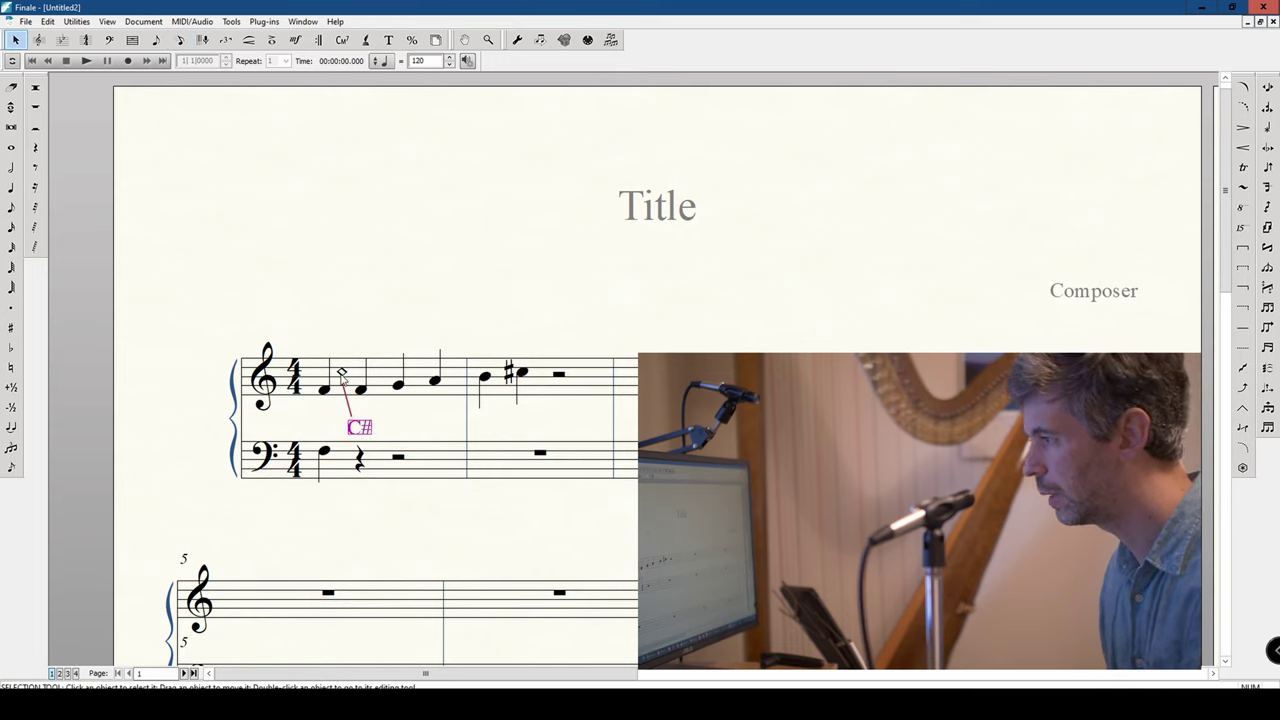
drag(342, 373, 377, 372)
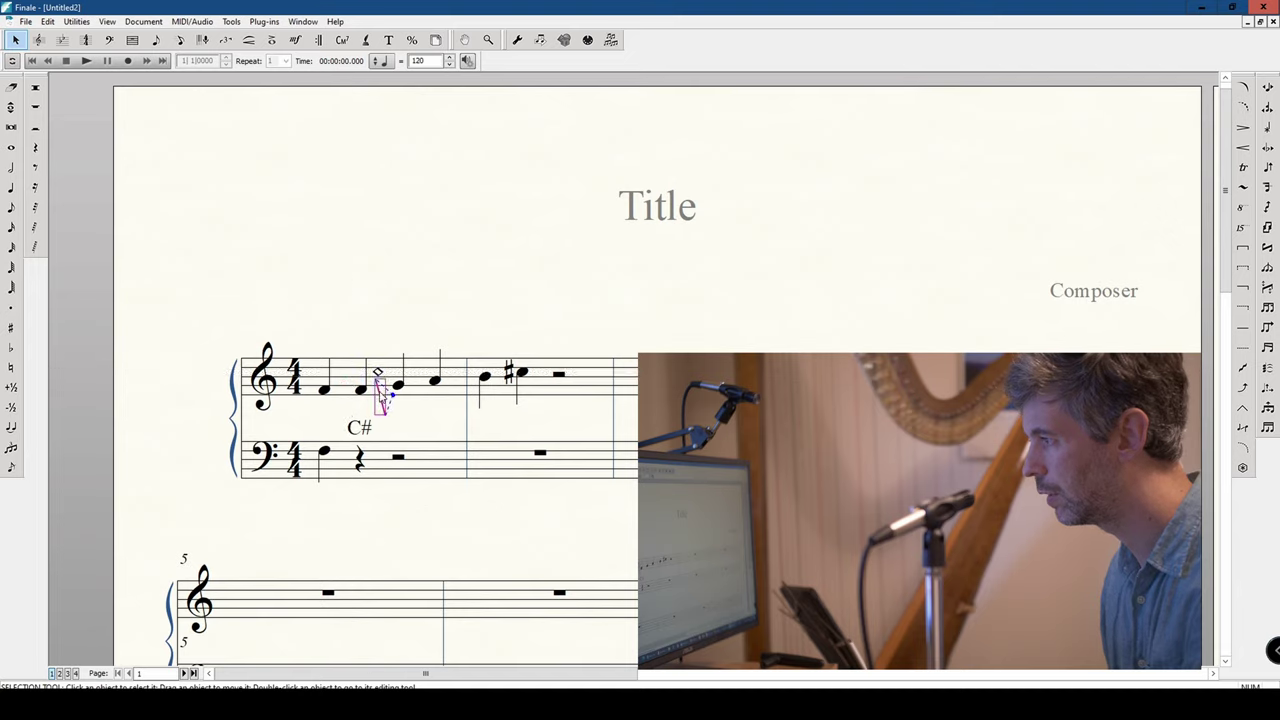
Step: Drag the connecting line's lower end toward the C# label
click(382, 406)
click(383, 408)
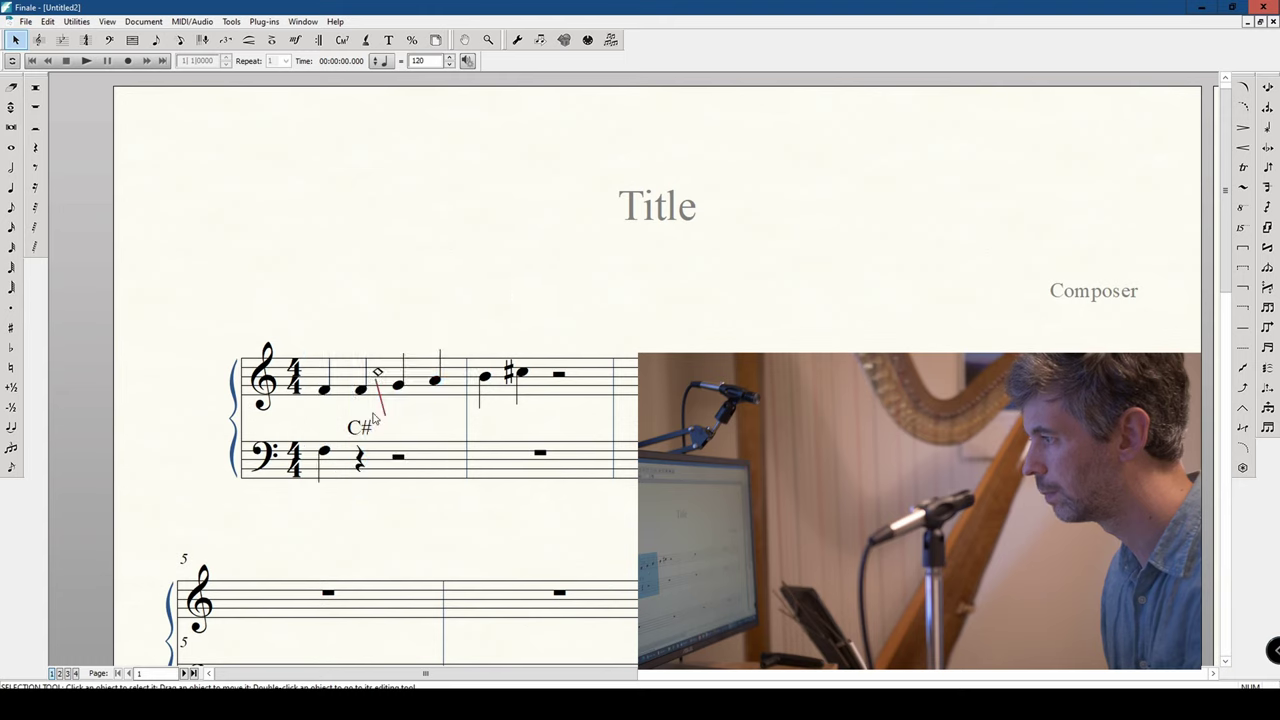
double_click(385, 410)
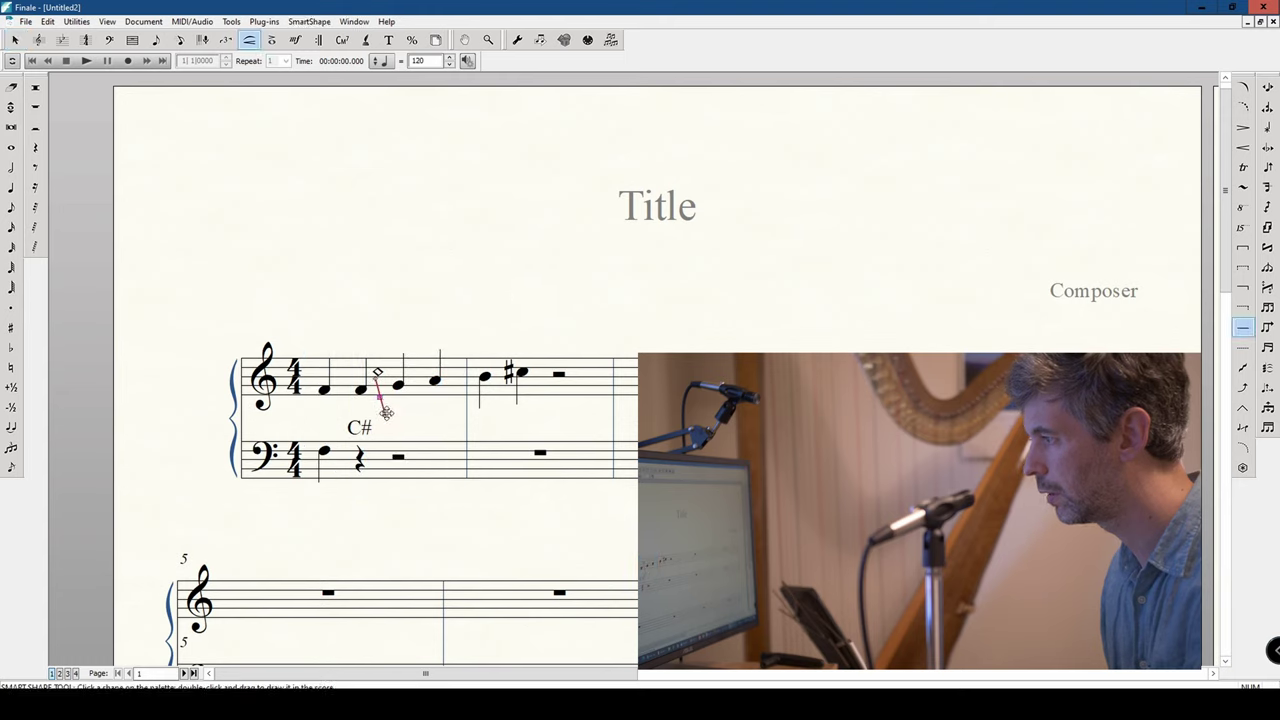
drag(386, 412, 364, 414)
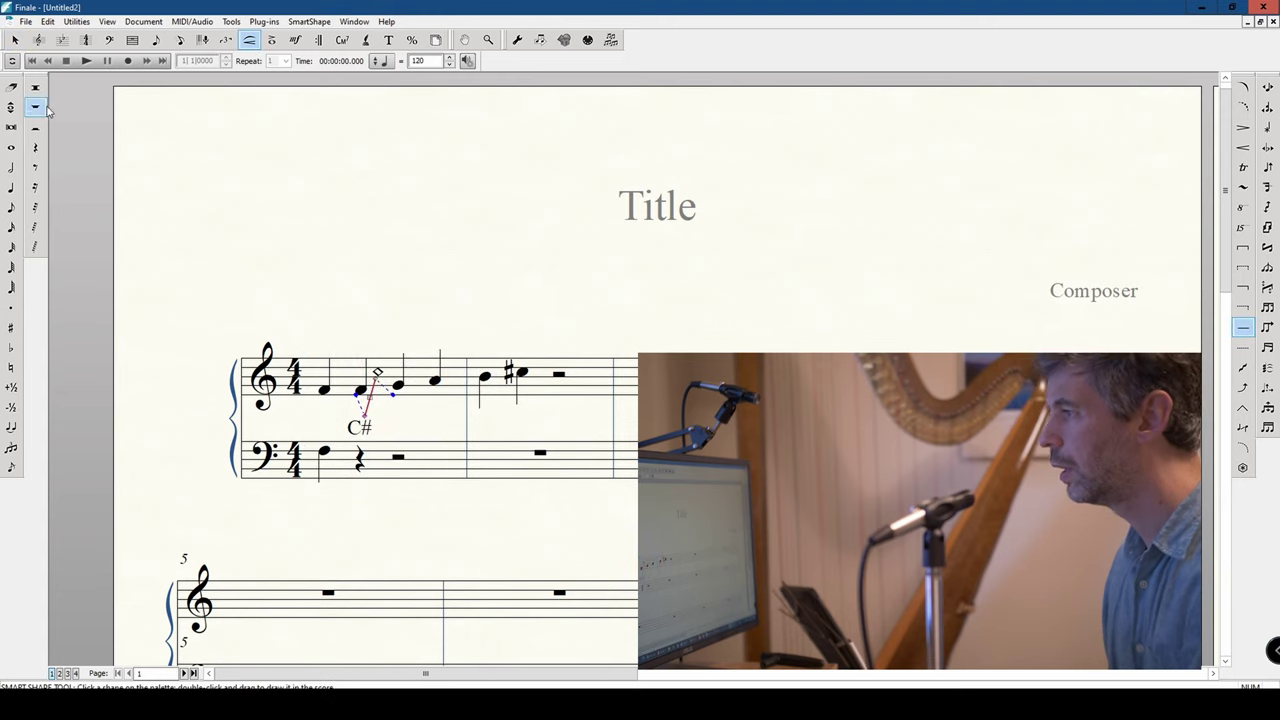
click(15, 40)
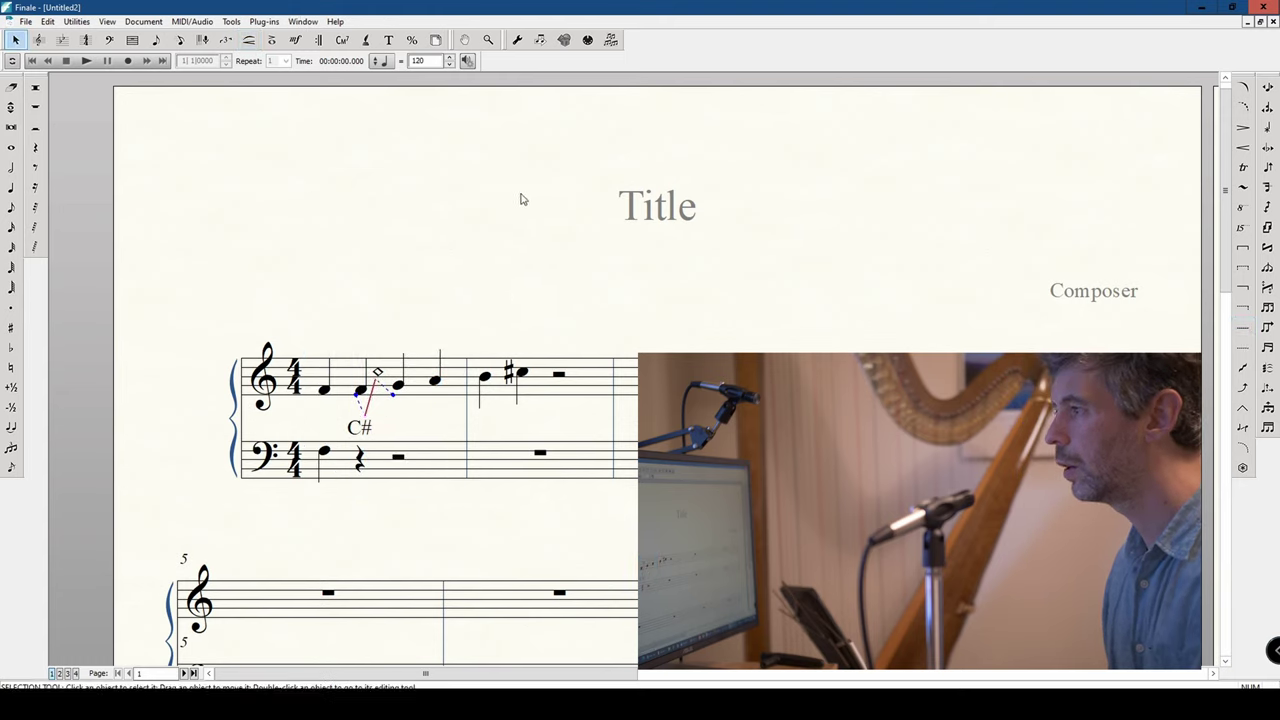
Step: Draw a new red line from the C# label, shortening it to end at the diamond note
click(372, 401)
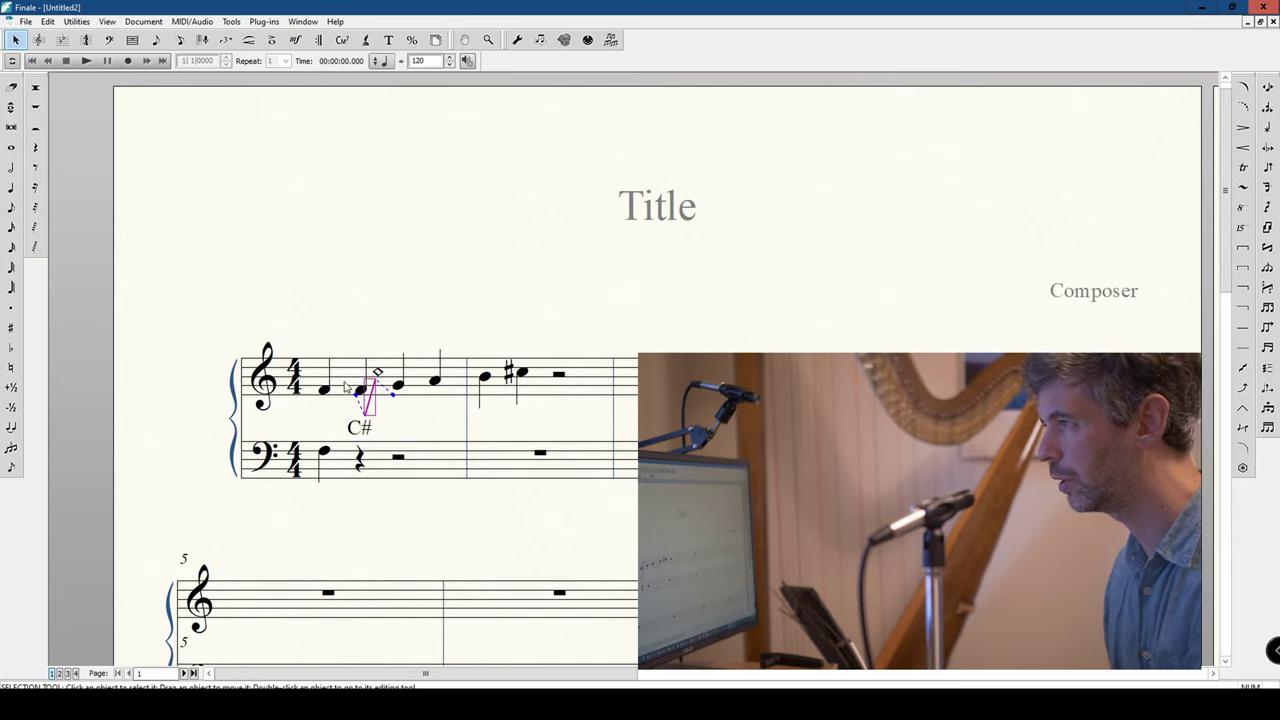
key(l)
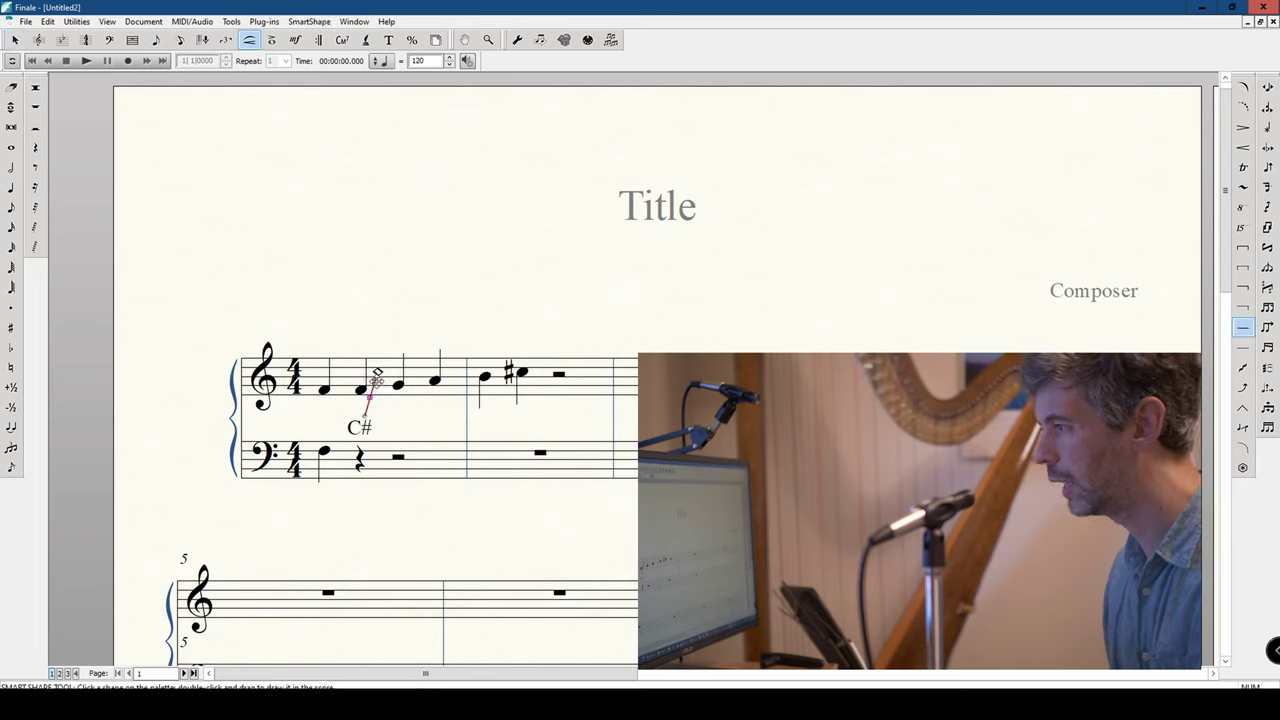
drag(362, 395, 516, 393)
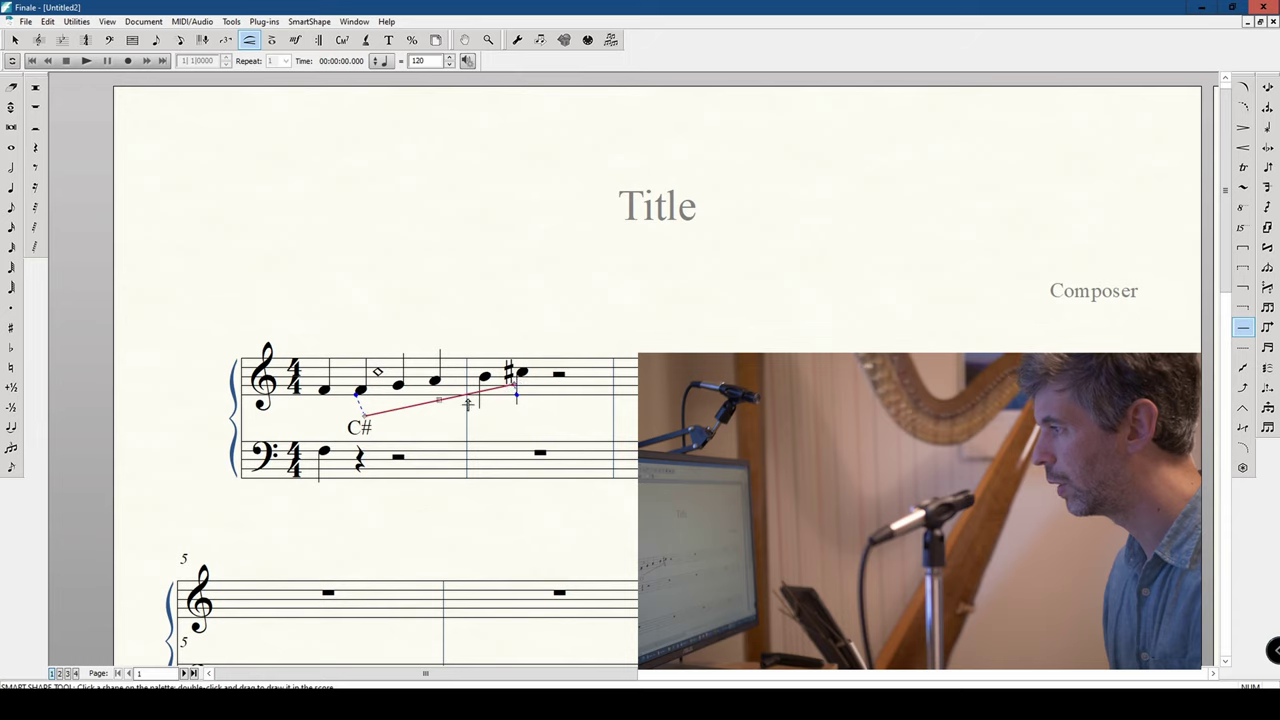
click(15, 39)
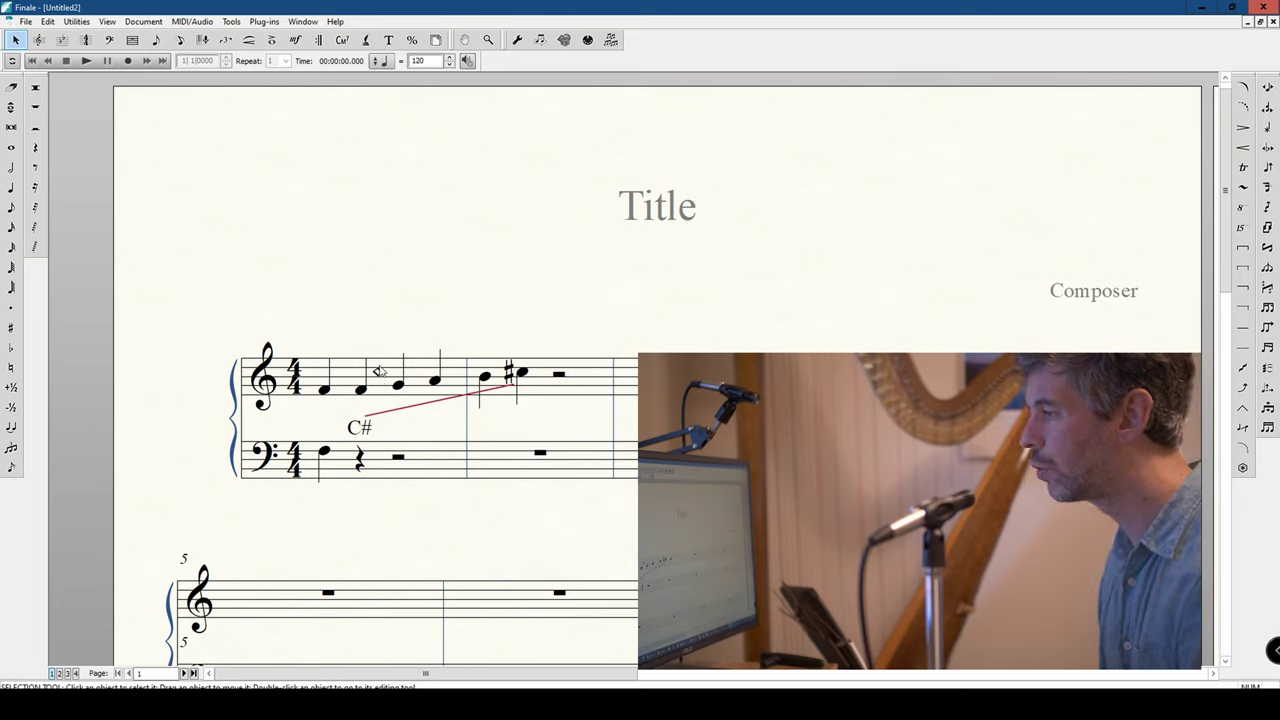
double_click(442, 401)
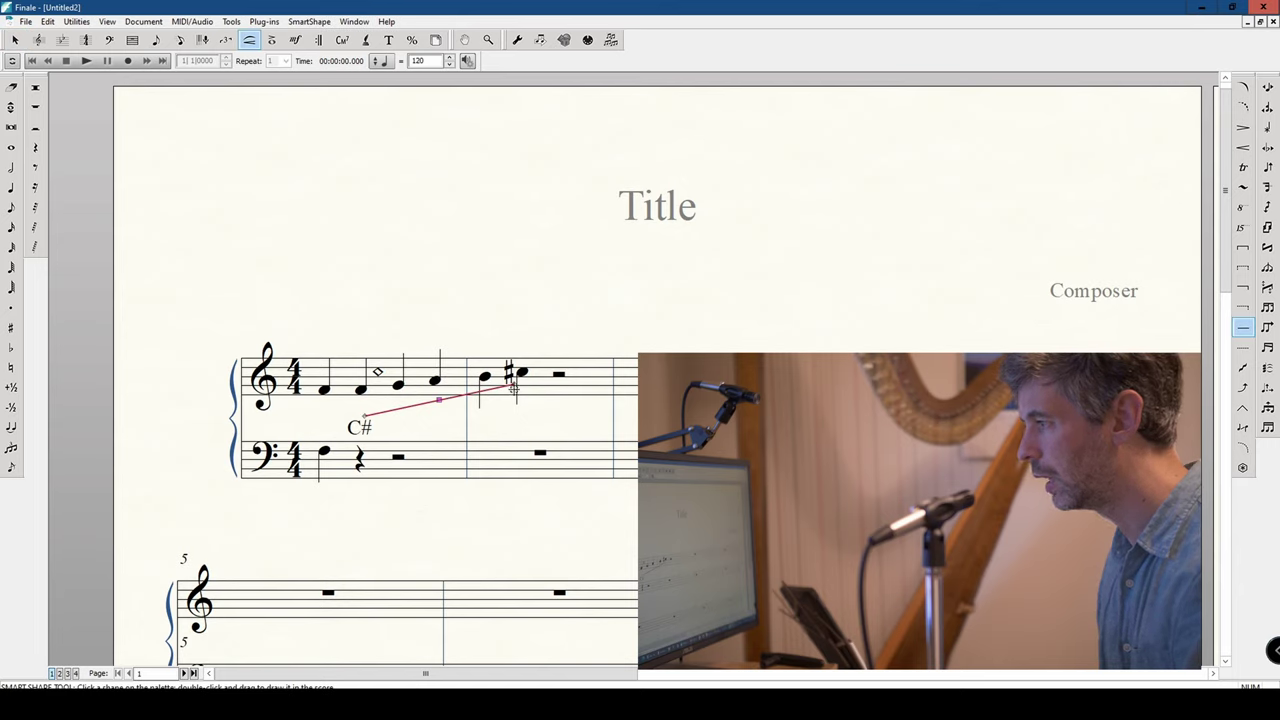
drag(514, 386, 375, 385)
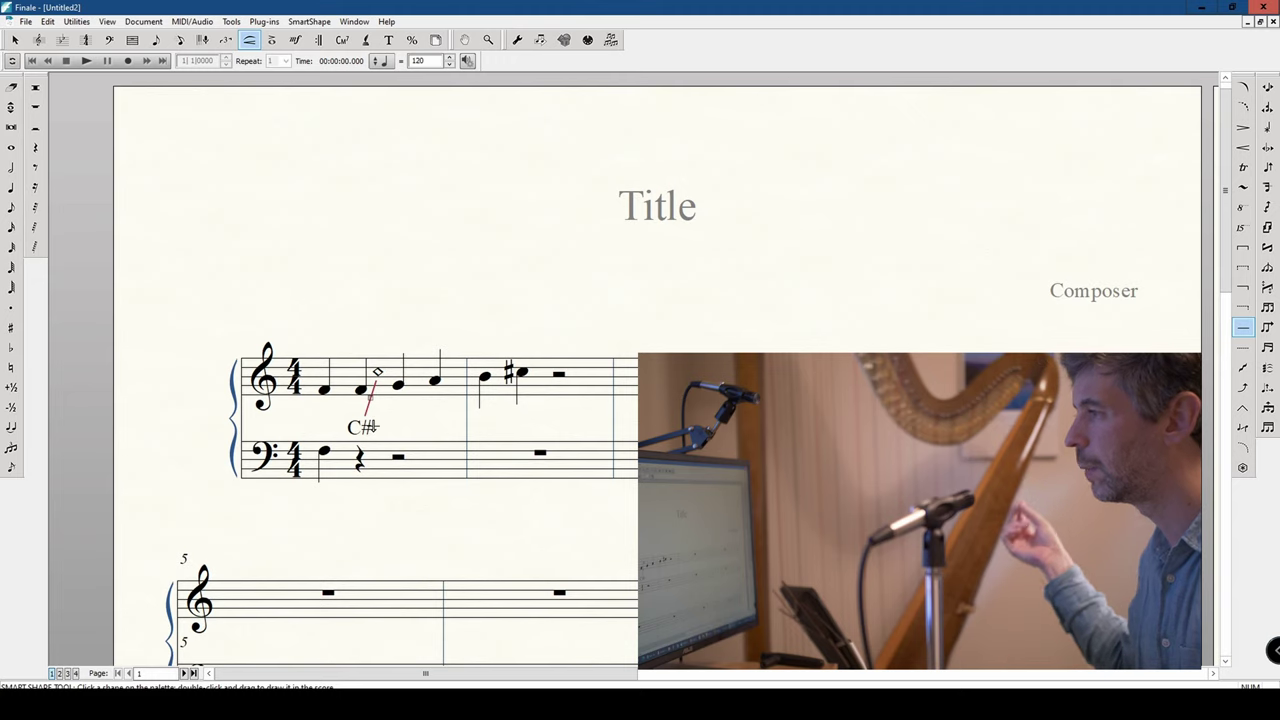
key(Escape)
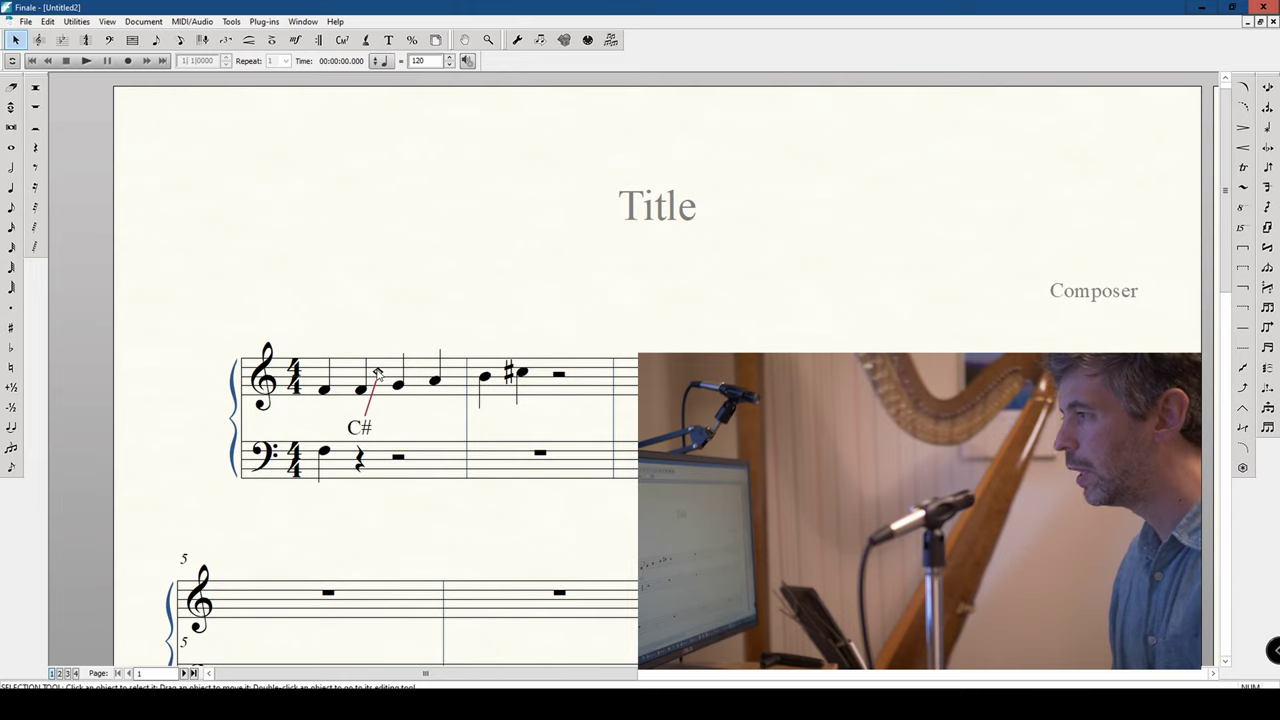
drag(378, 374, 383, 372)
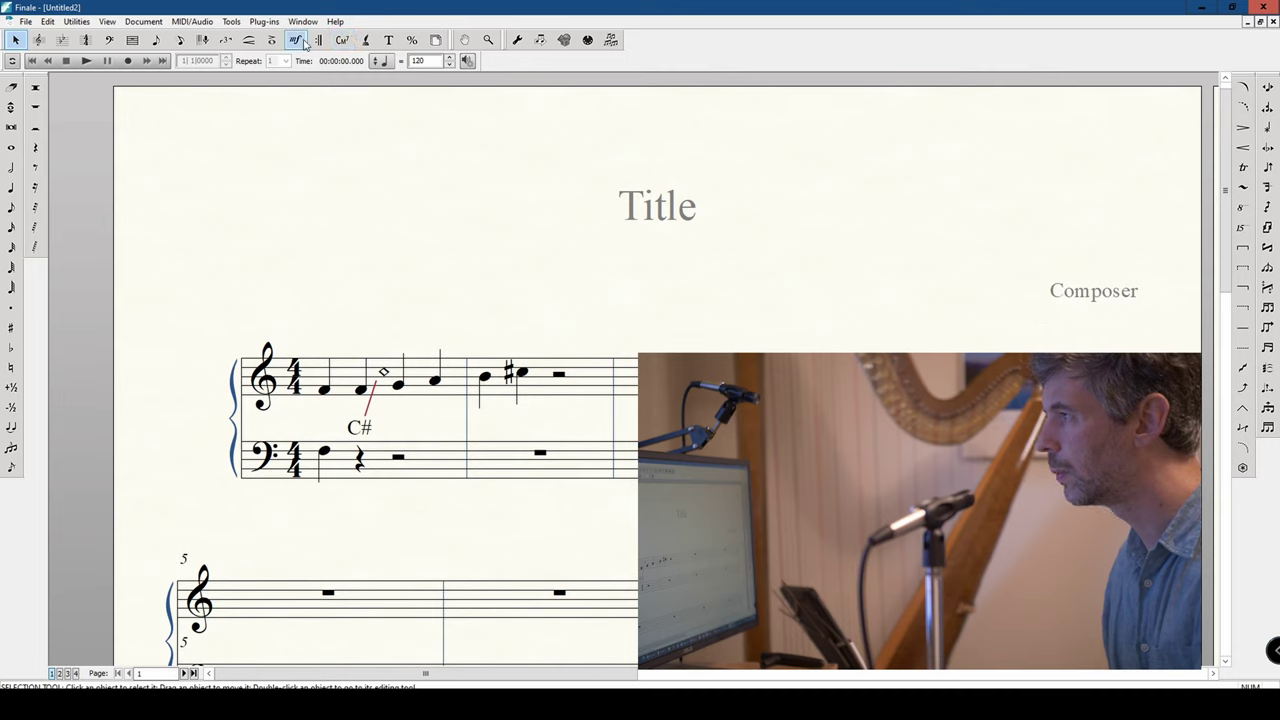
Step: Add a free '#' text block and move it beside the diamond note
click(389, 40)
double_click(452, 308)
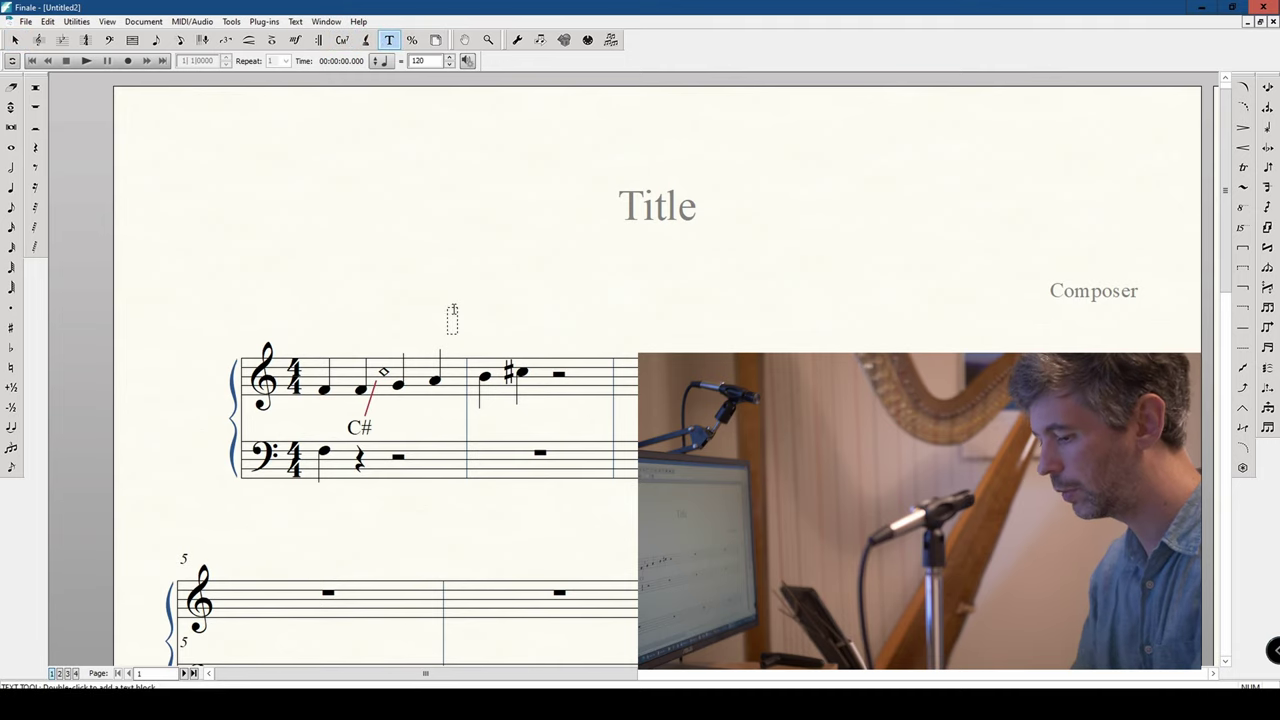
text(#)
click(495, 263)
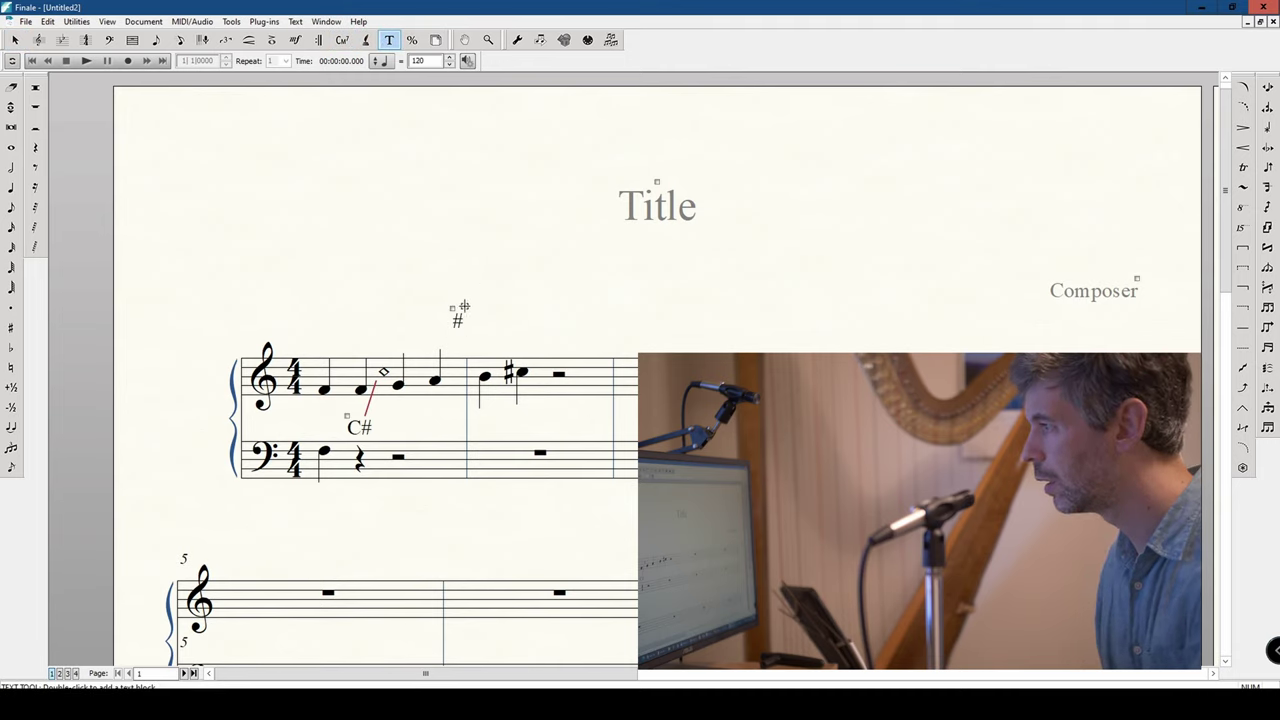
drag(452, 308, 375, 354)
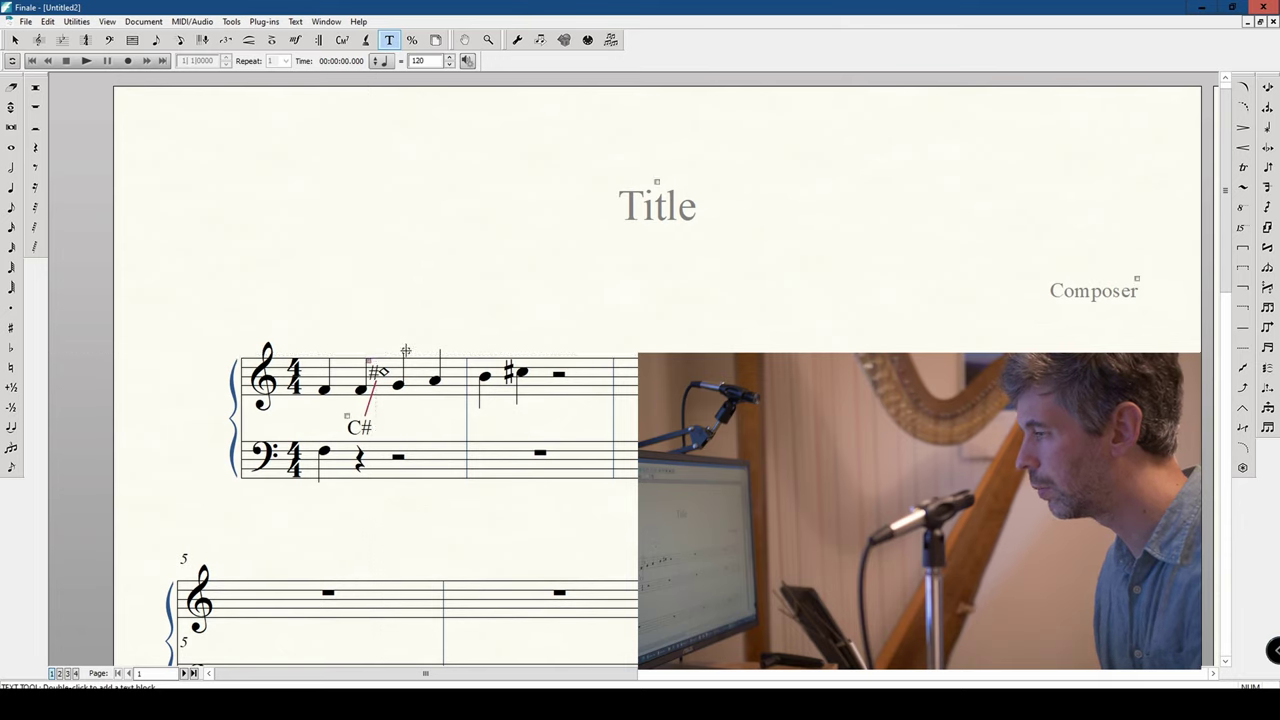
click(15, 40)
Step: Delete the connecting red line and the C# label
click(368, 408)
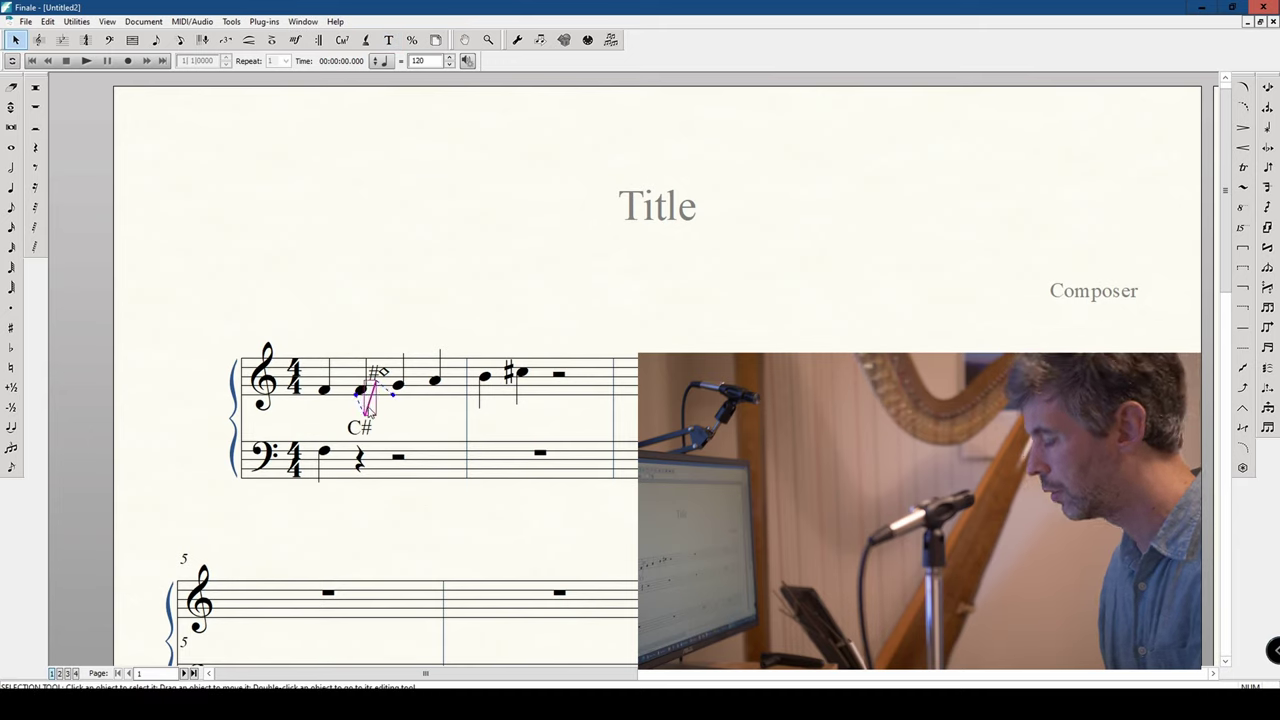
key(Delete)
click(360, 428)
key(Delete)
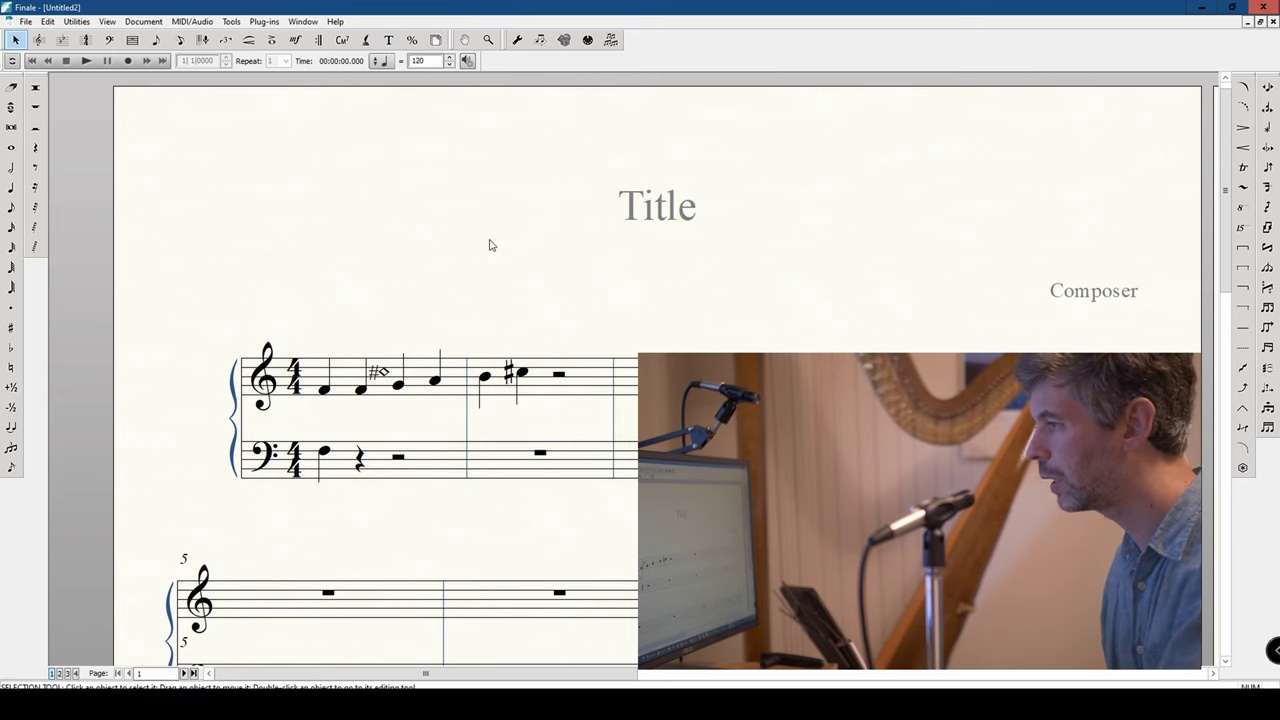
Step: Select the C# marking under measure 1 and delete it
click(382, 372)
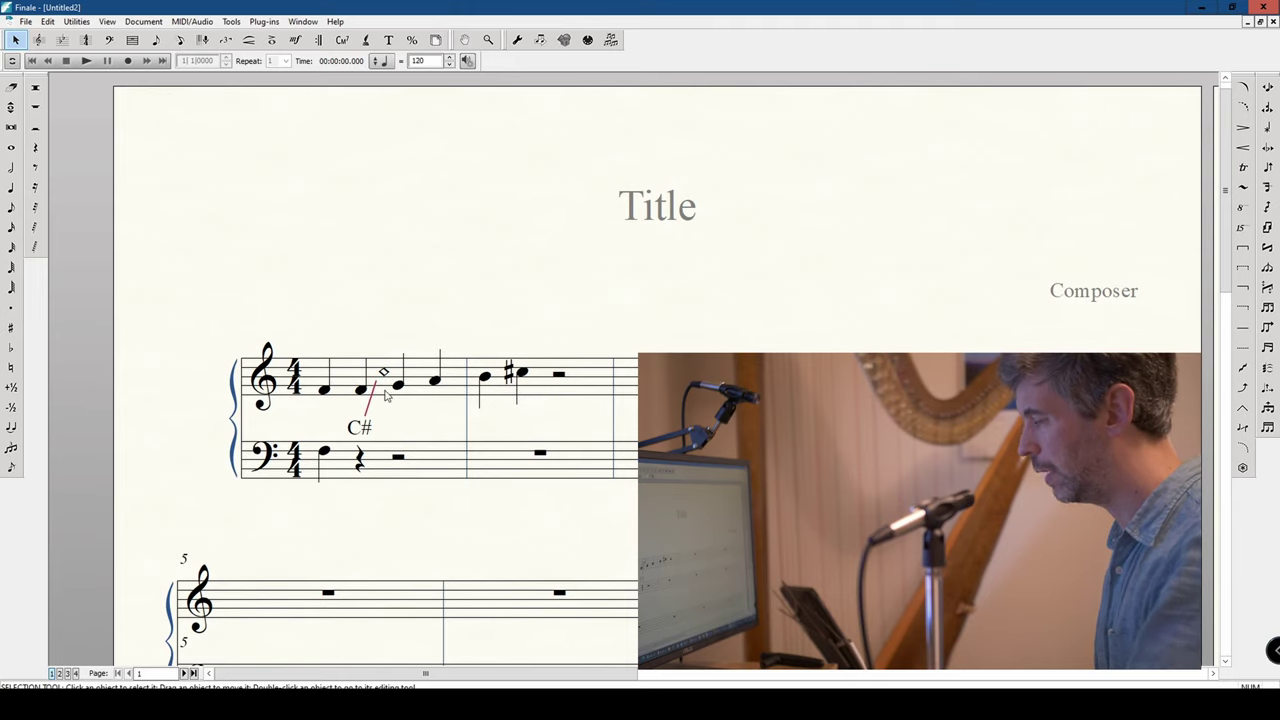
click(366, 408)
click(391, 314)
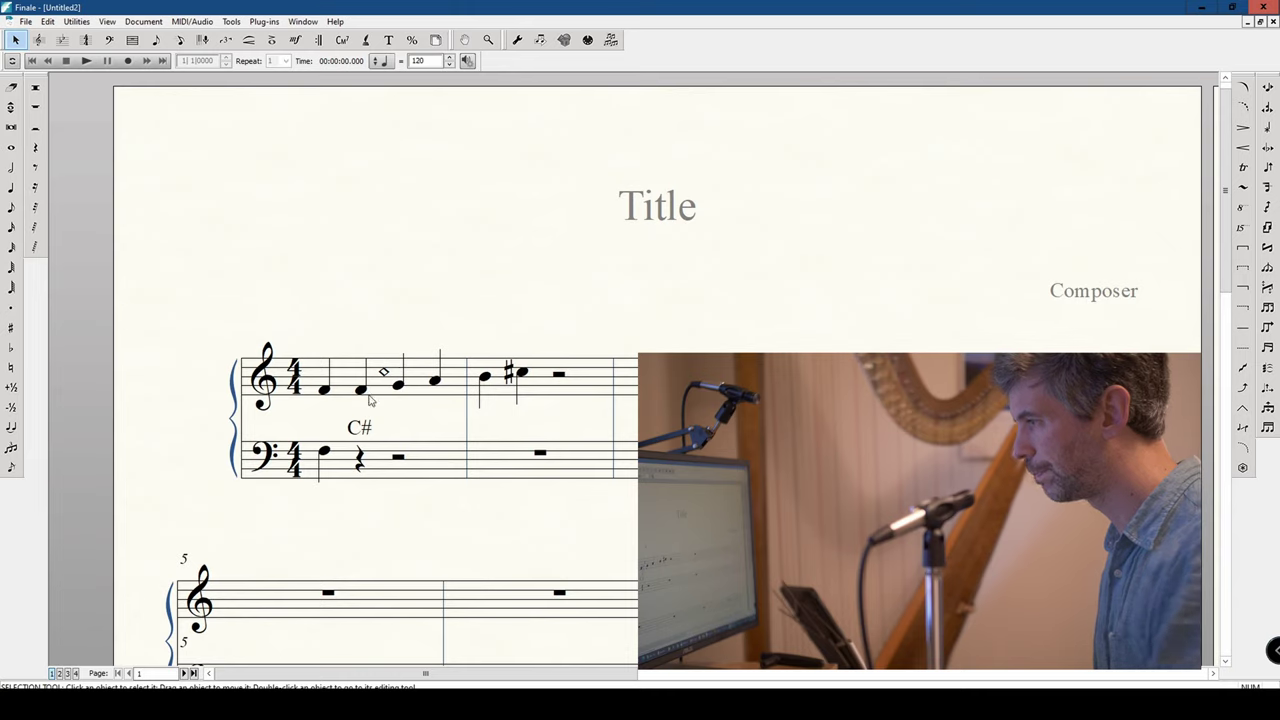
click(363, 428)
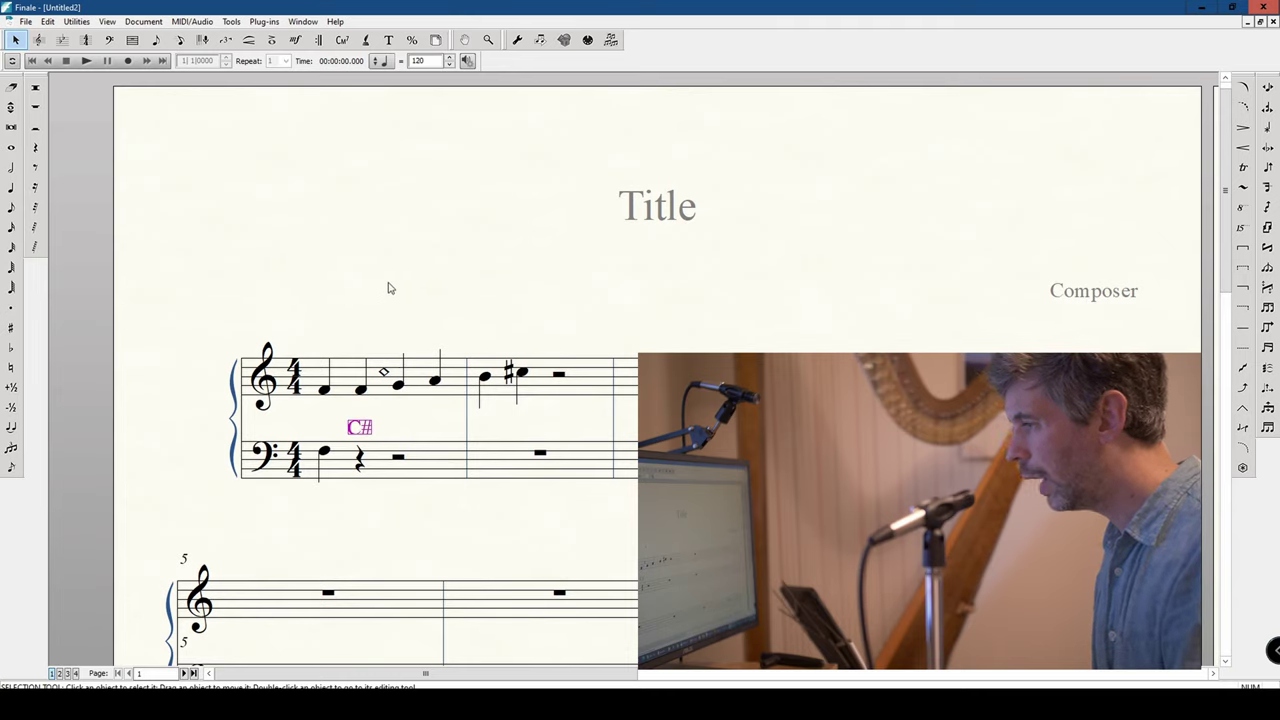
click(390, 288)
click(360, 428)
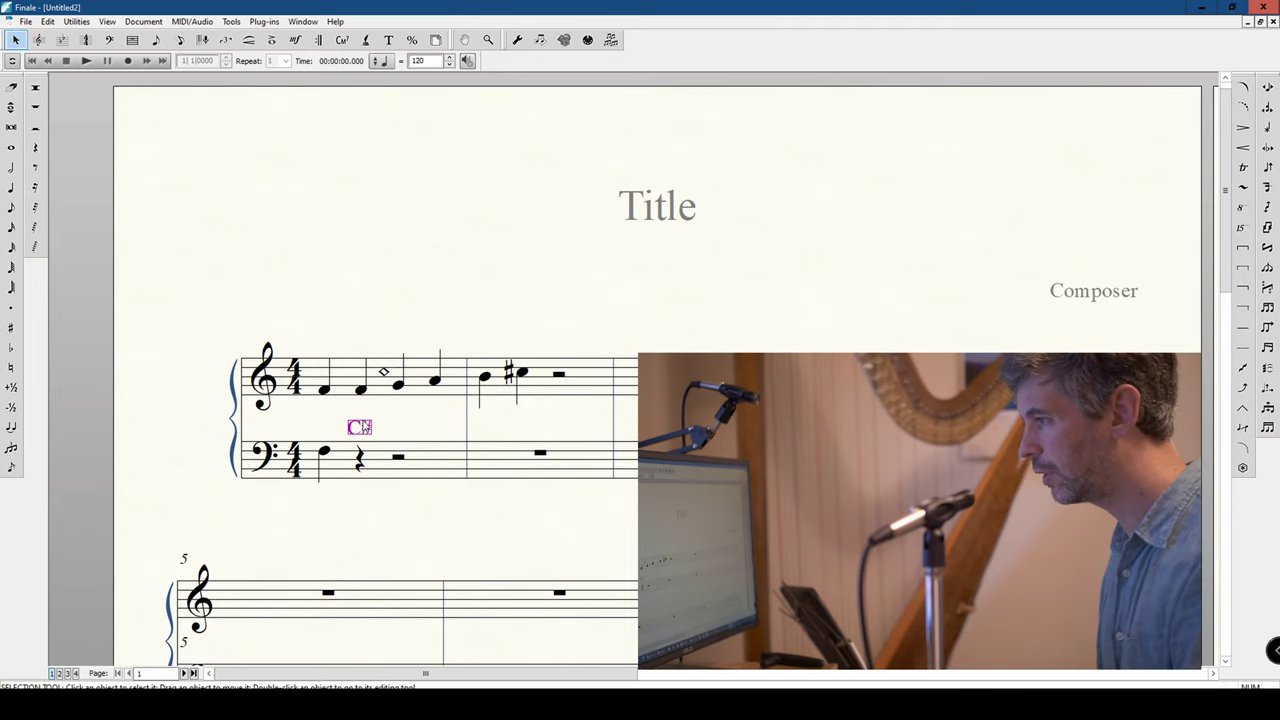
key(Delete)
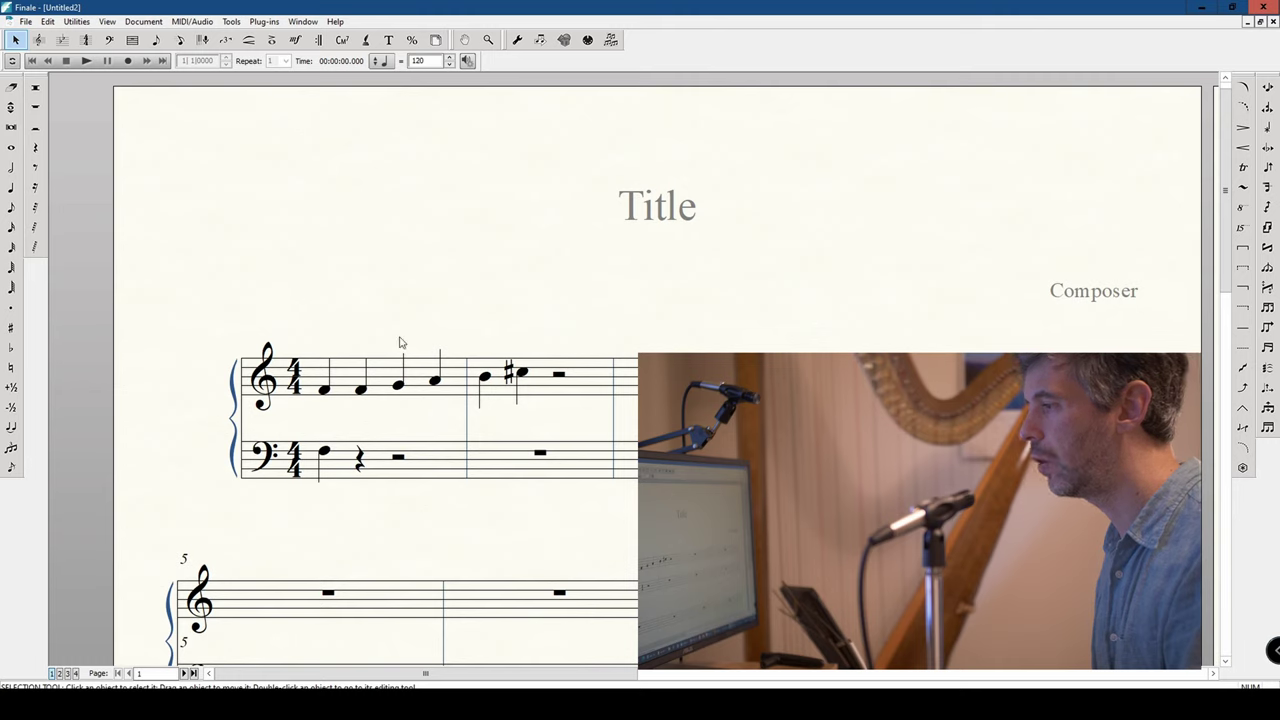
click(25, 21)
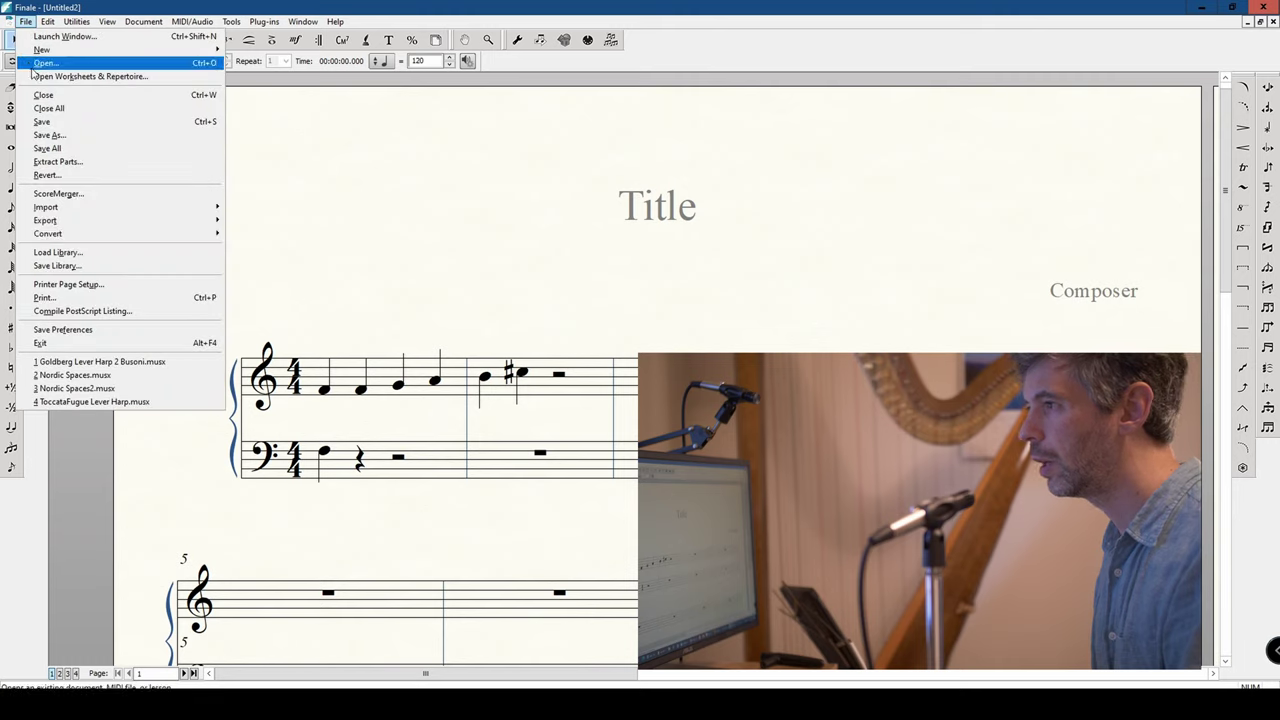
Step: Load the ToccataFugue library, then open expression choices on the third note with the Expression tool
click(60, 252)
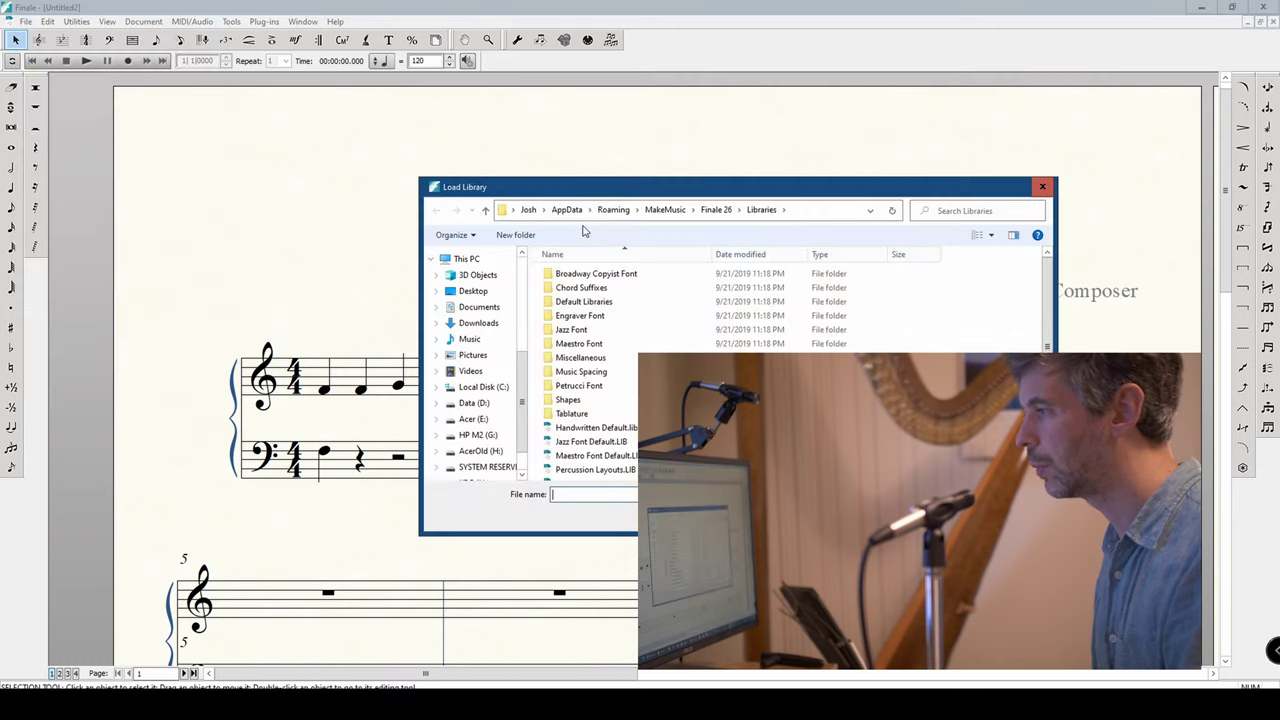
double_click(610, 476)
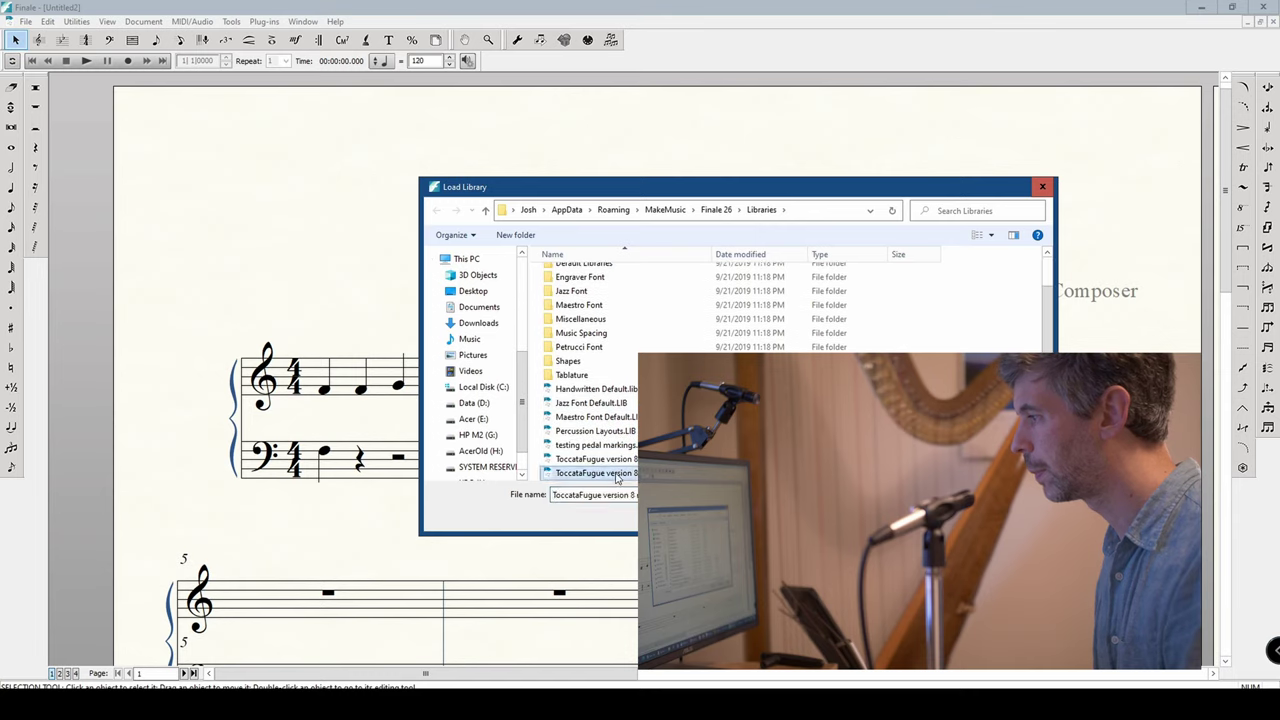
click(25, 21)
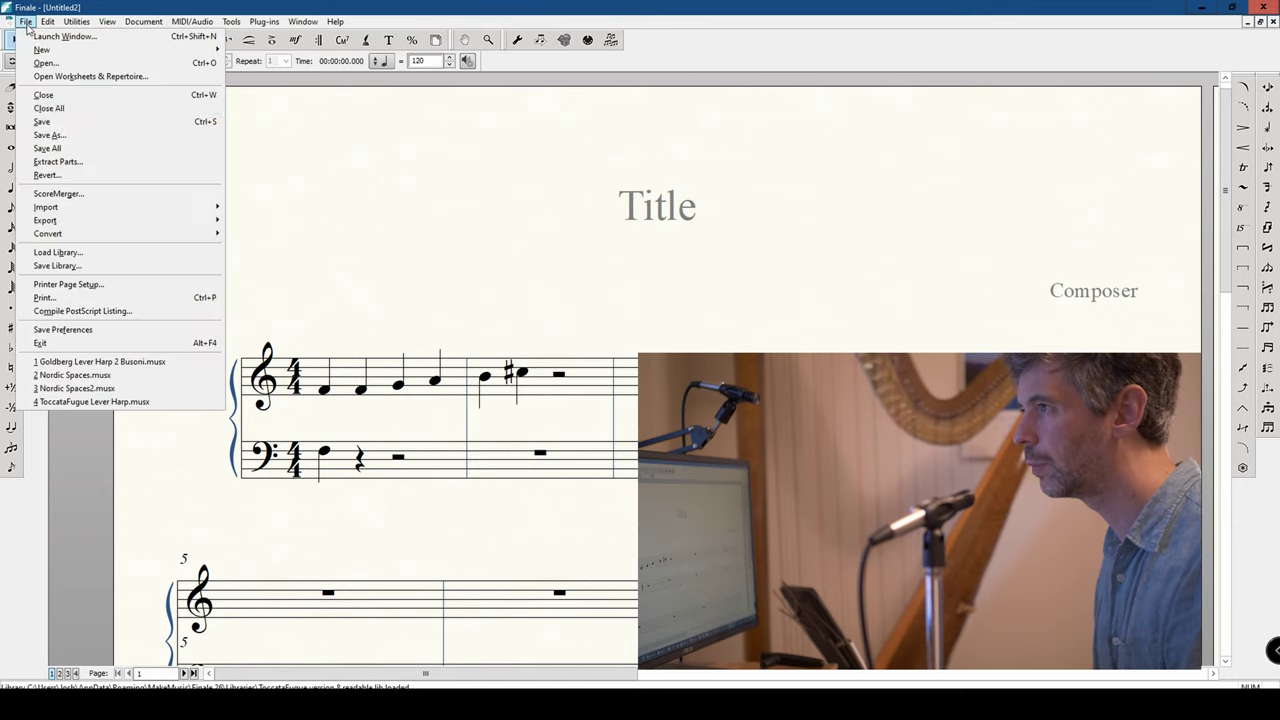
click(98, 253)
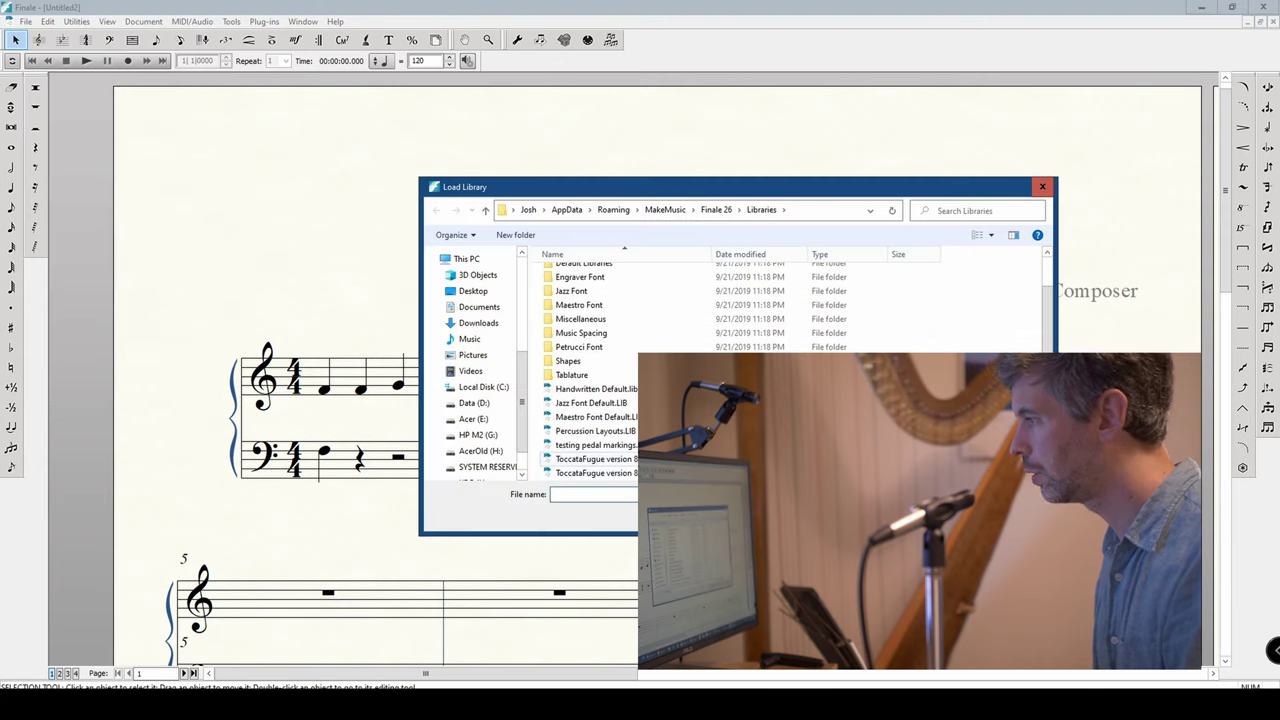
double_click(595, 459)
click(296, 40)
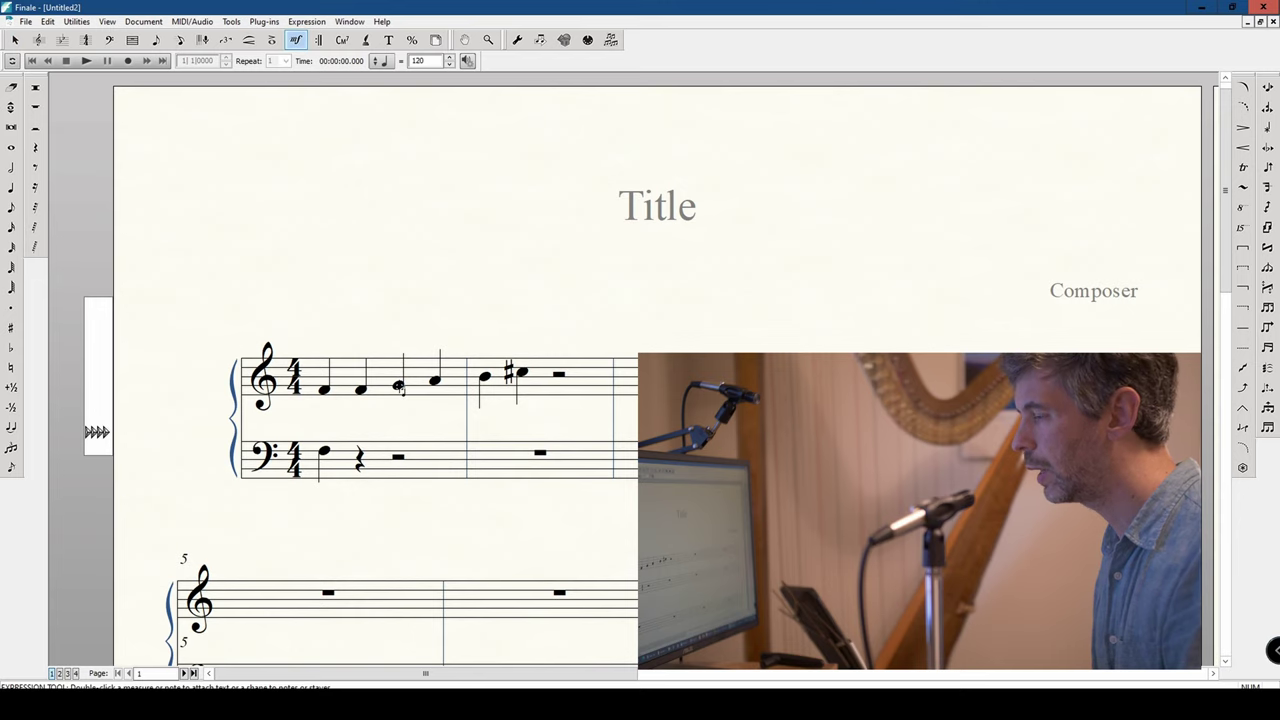
double_click(463, 400)
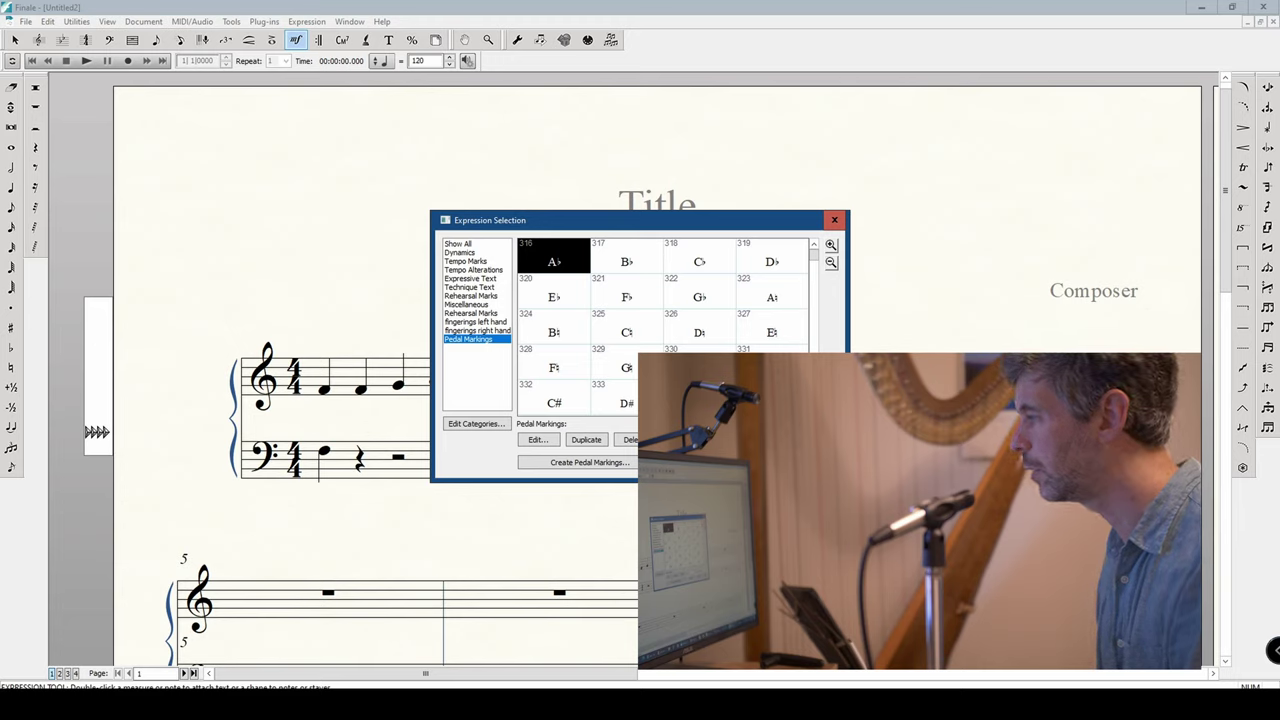
Step: Attach the C# pedal marking under the third treble note and open the category settings
double_click(554, 402)
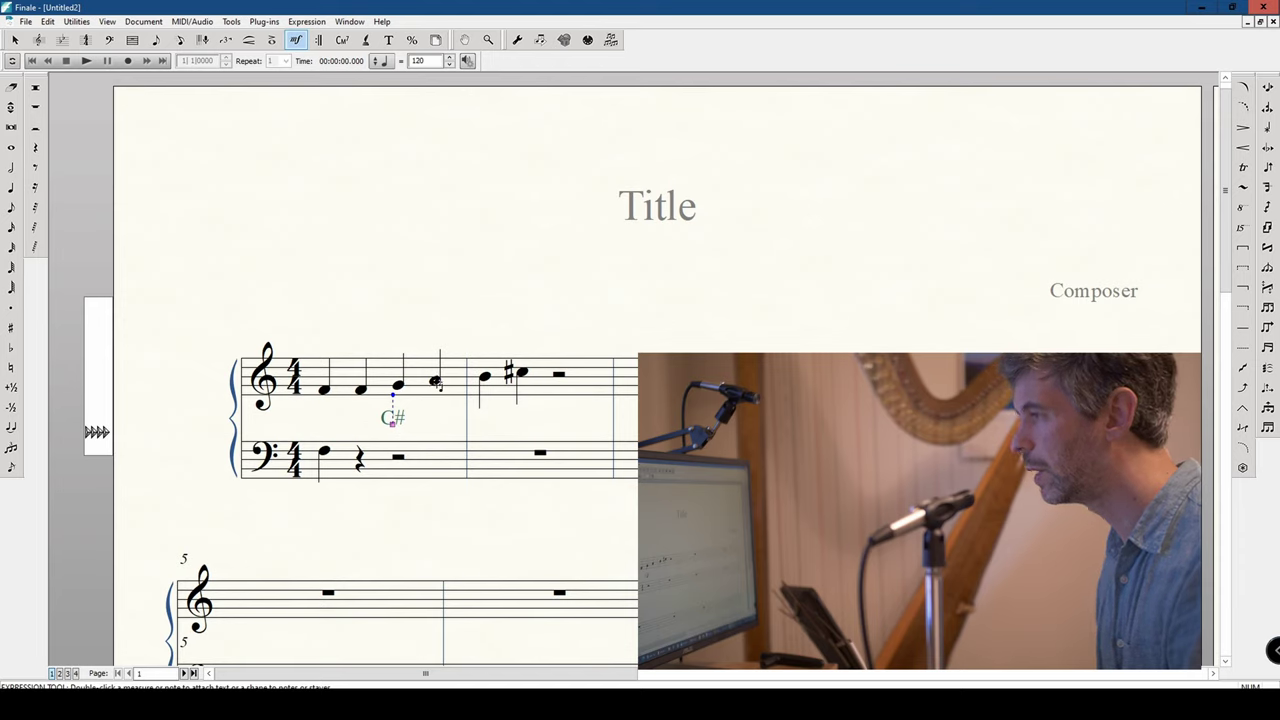
double_click(436, 383)
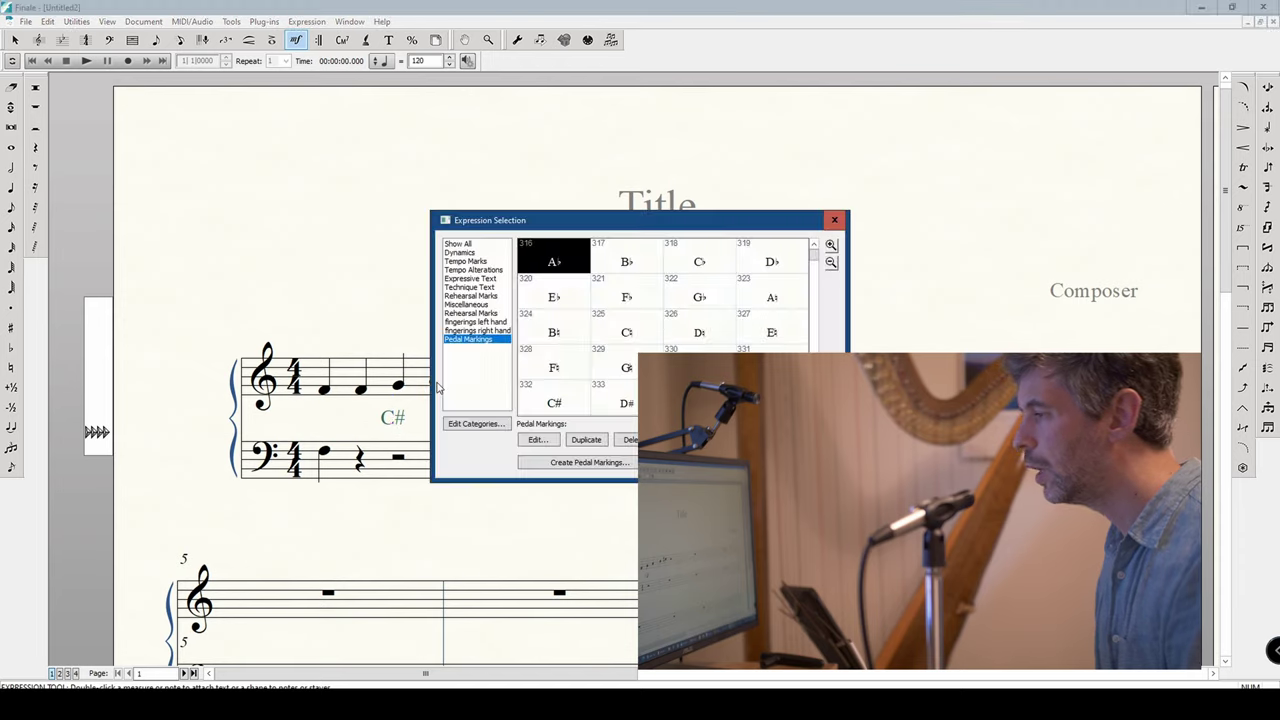
click(470, 424)
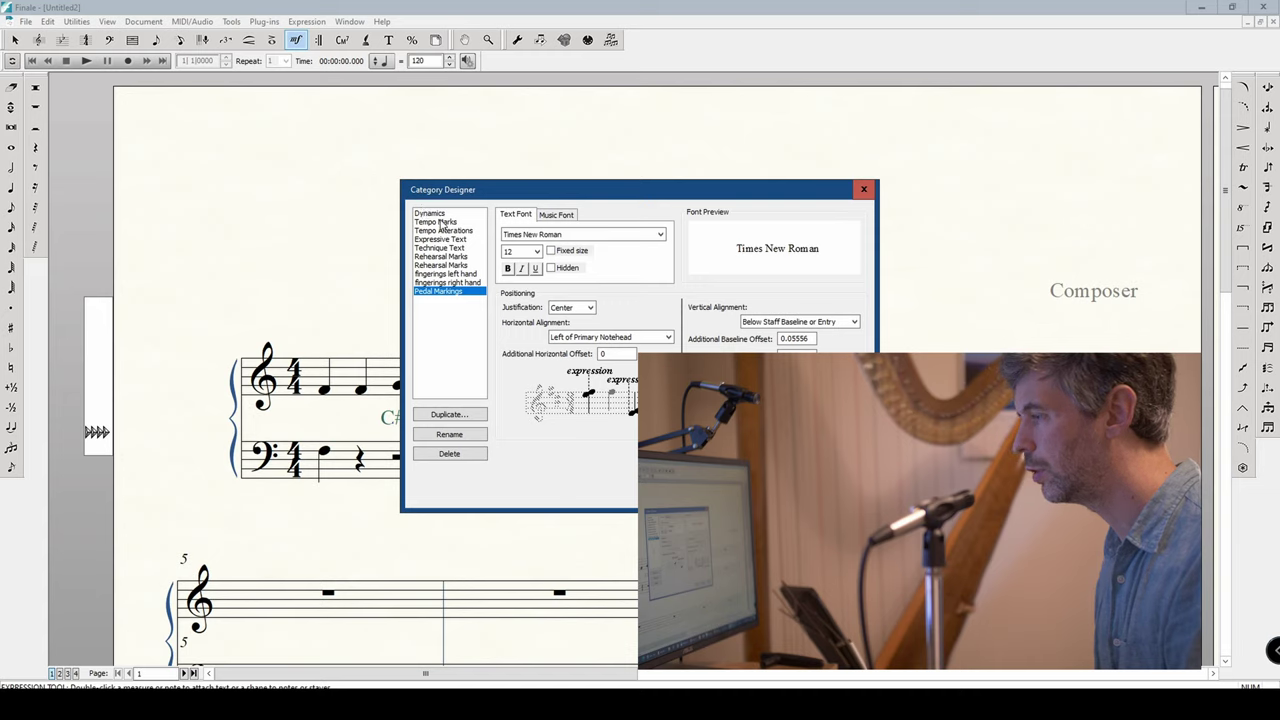
Step: Duplicate the Tempo Marks category as a new category named 'Lever Changes'
click(441, 222)
click(441, 214)
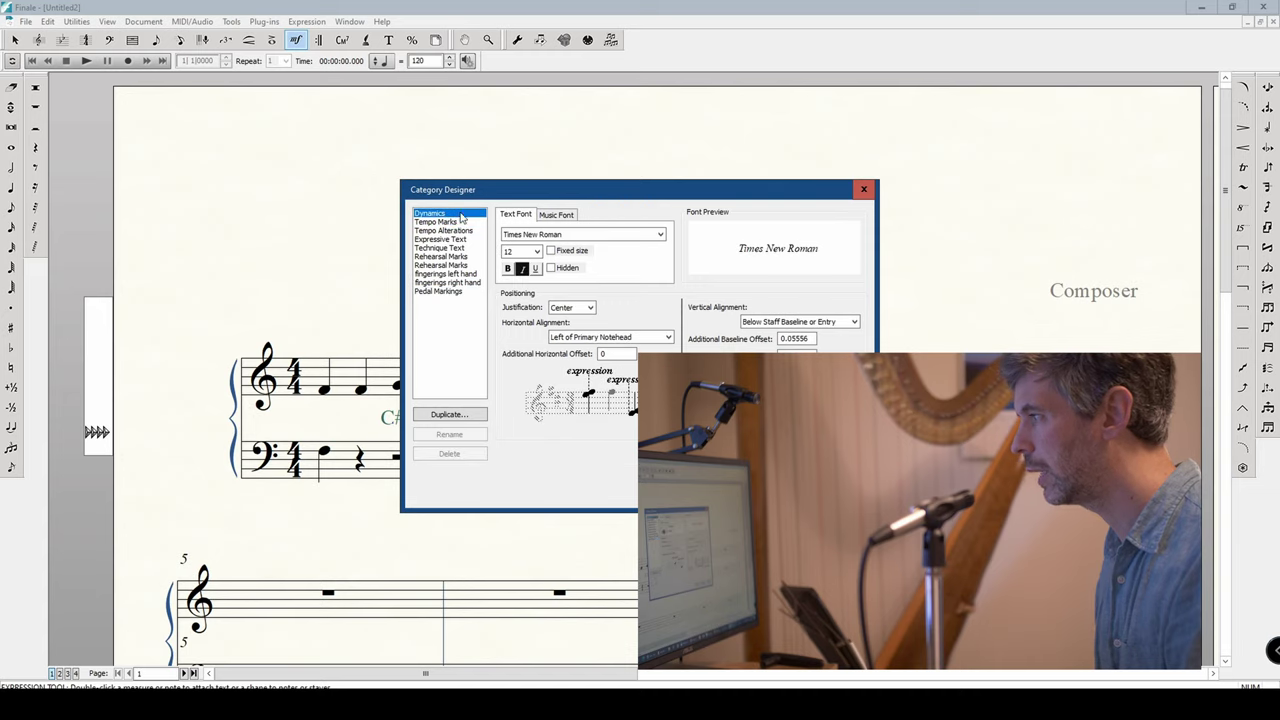
click(457, 222)
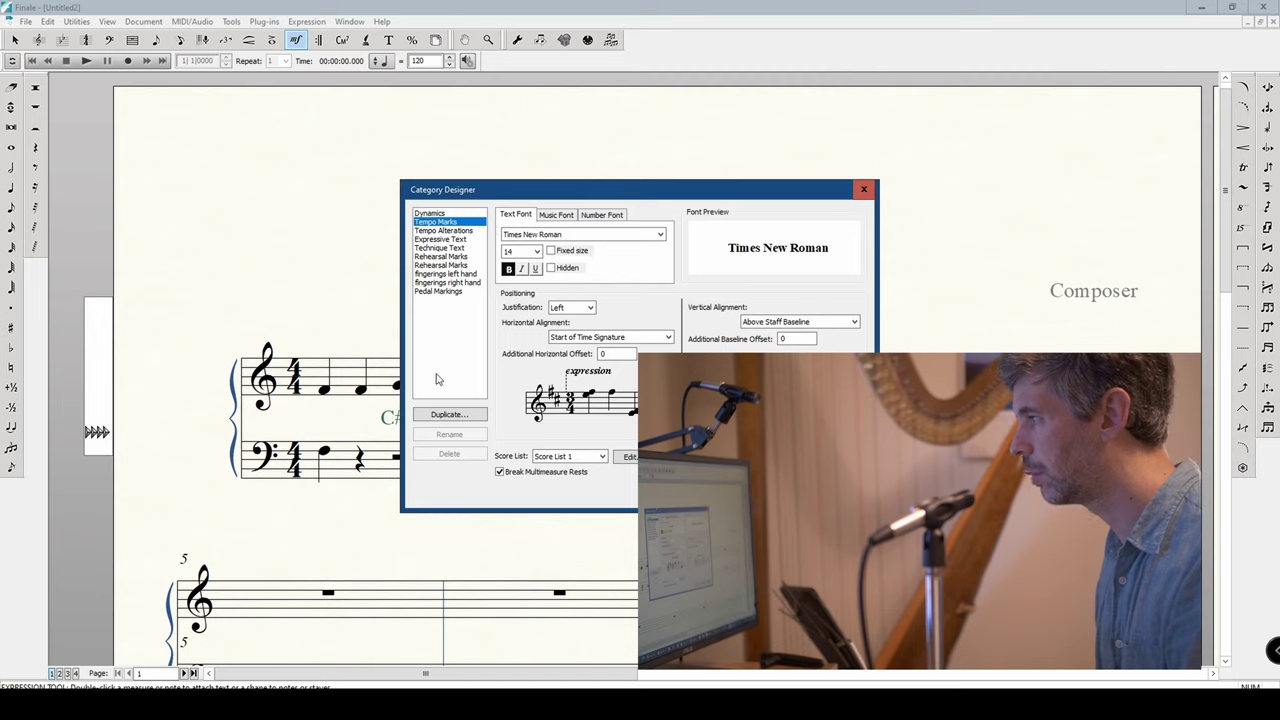
click(448, 414)
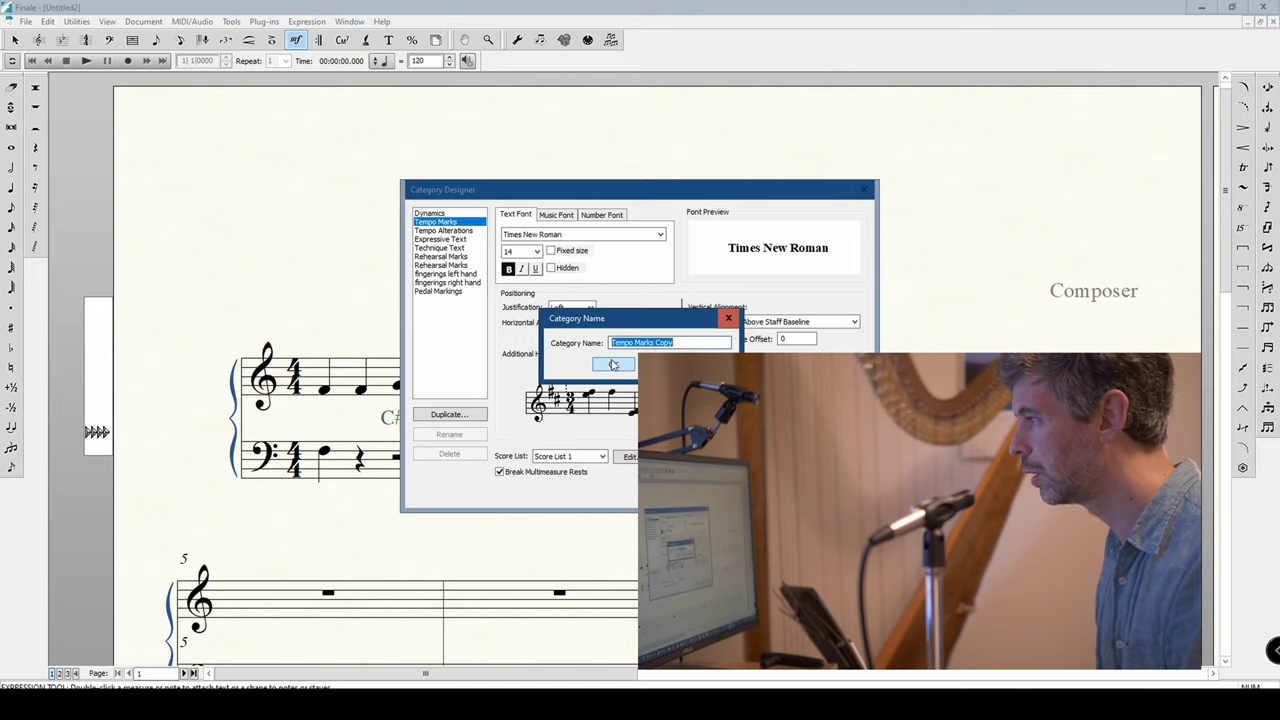
text(Lever )
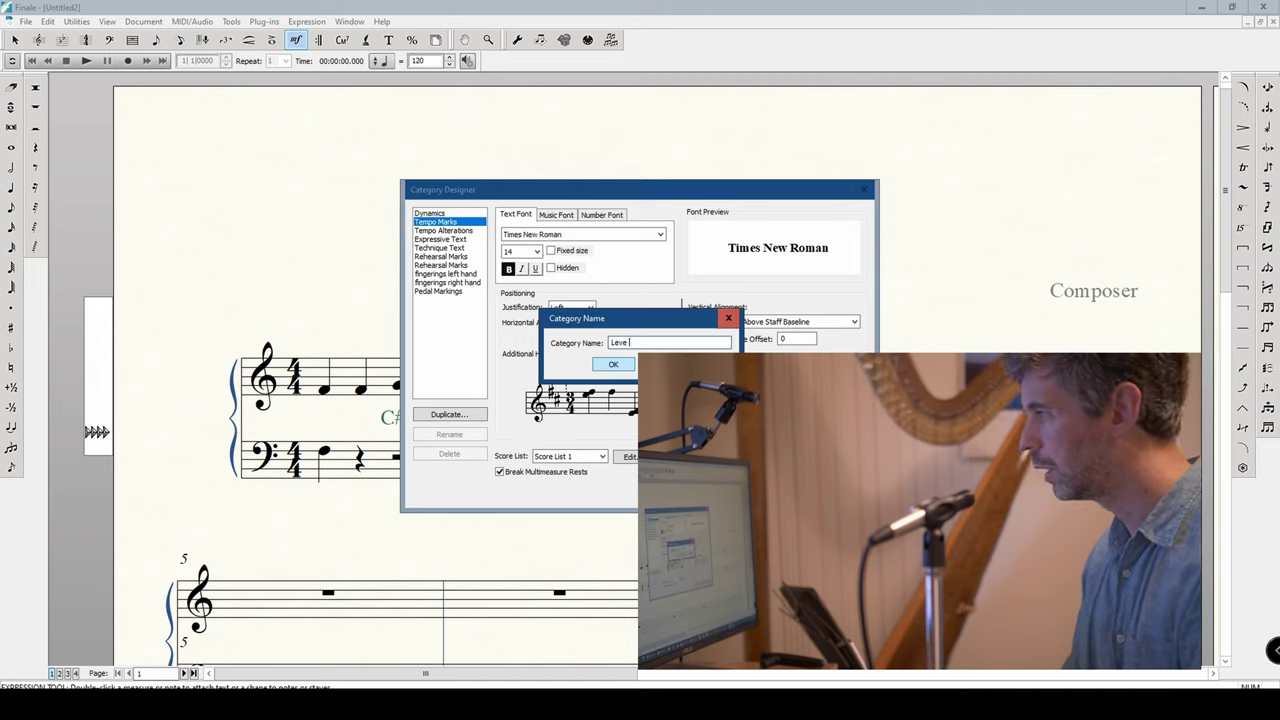
text(Changes)
key(Return)
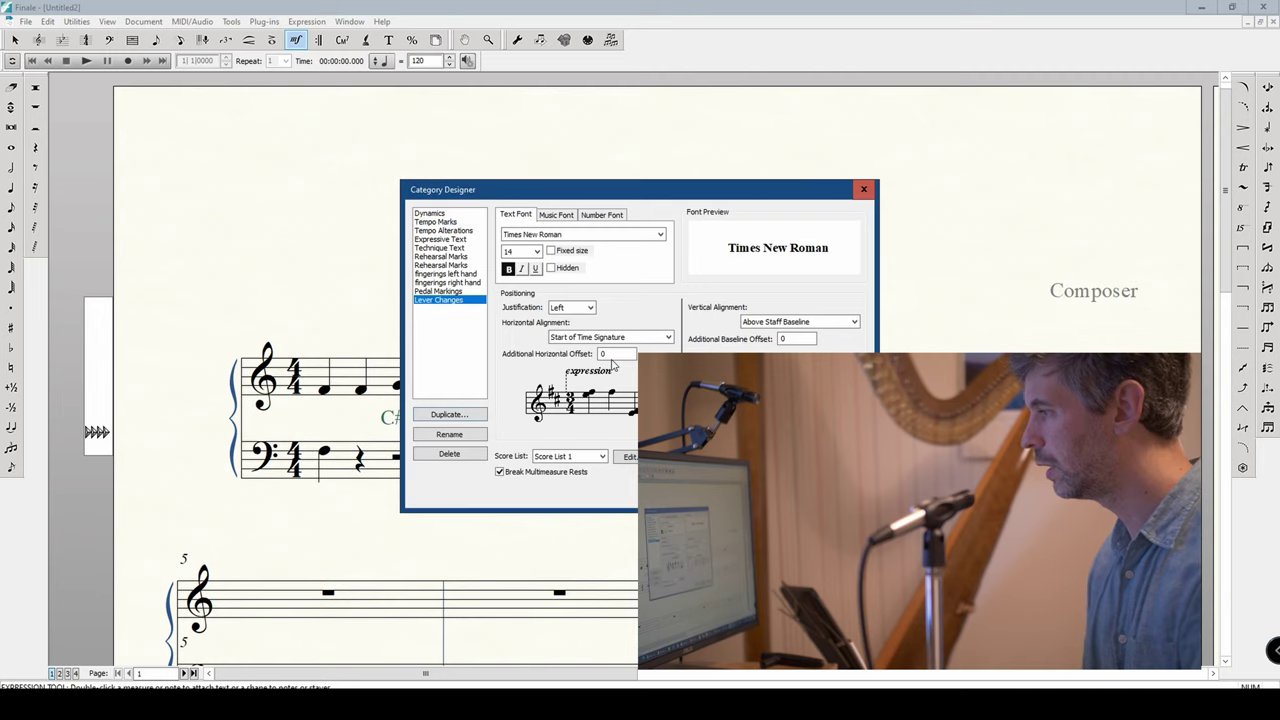
Step: Turn off bold and set the Lever Changes text font to MaestroTimes
click(508, 268)
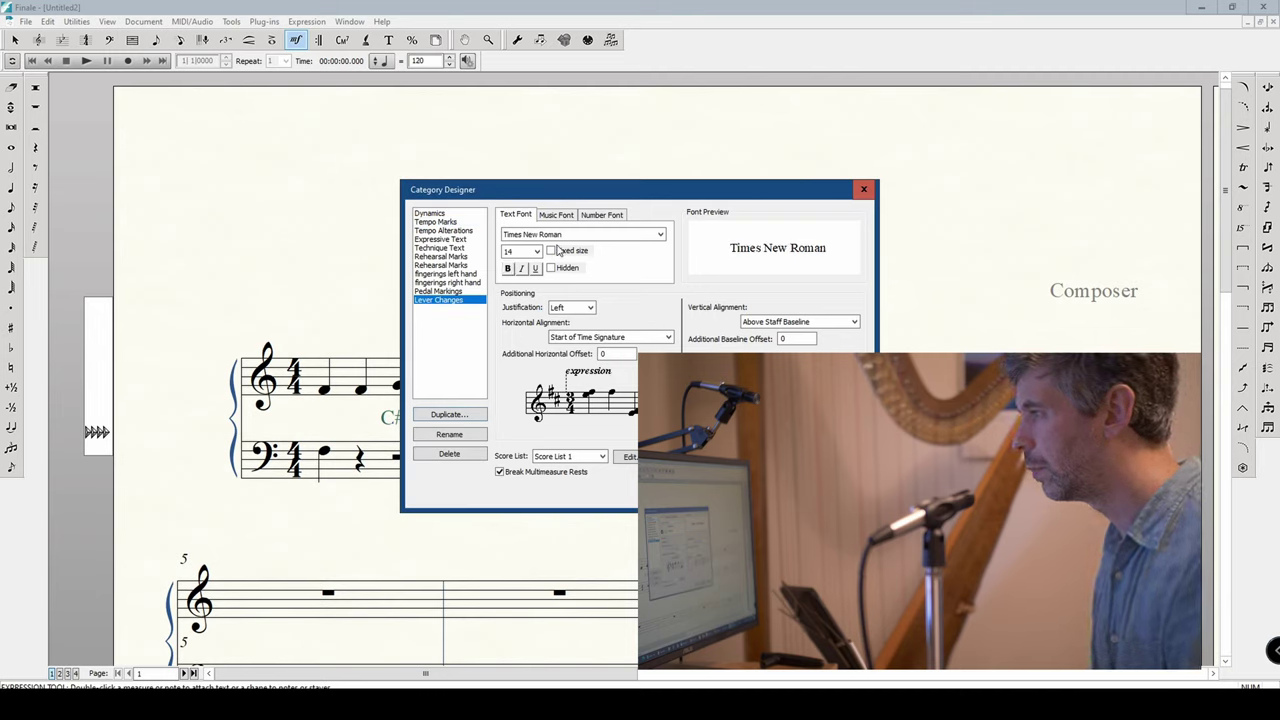
click(573, 236)
key(m)
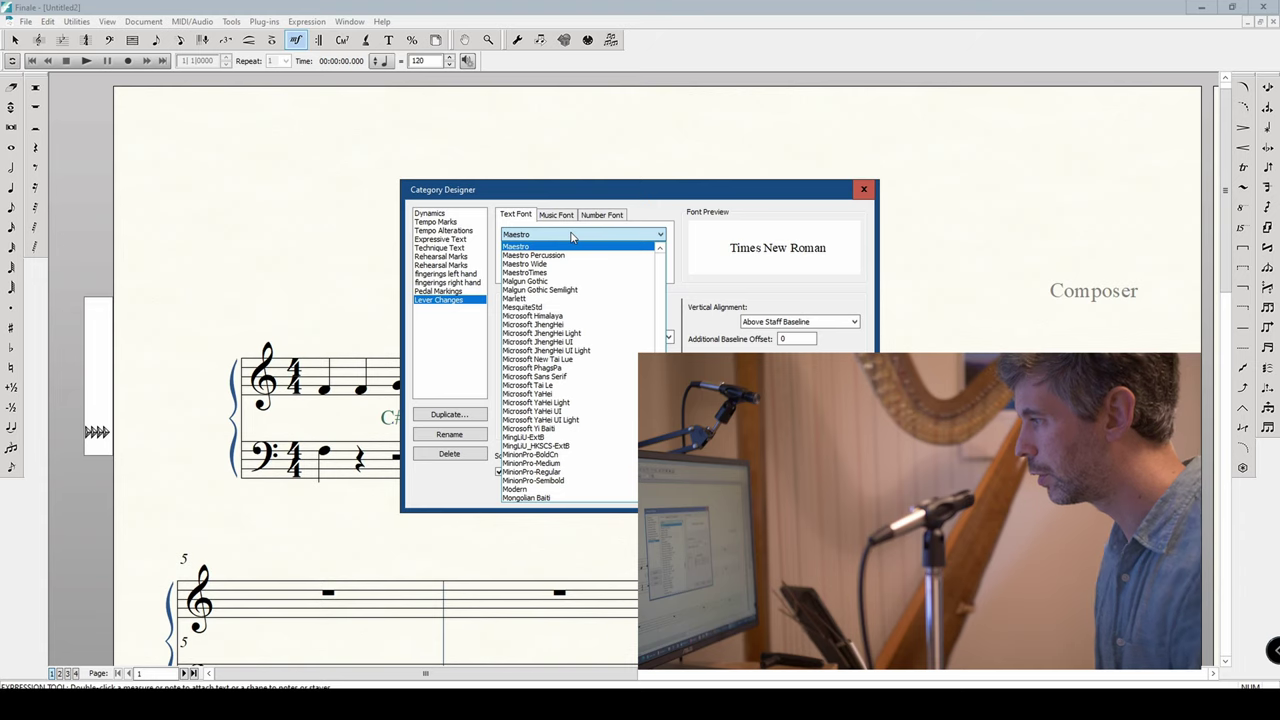
scroll(560, 345, down, 1)
scroll(560, 345, down, 1)
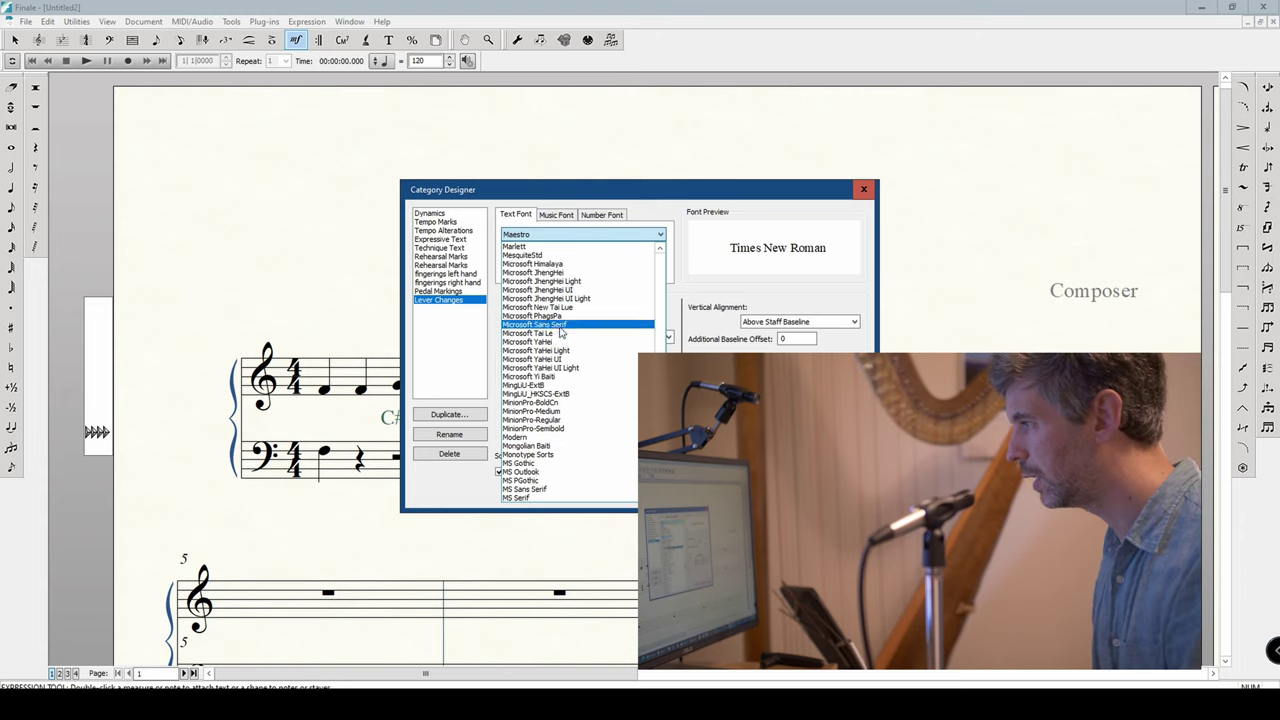
scroll(565, 325, up, 3)
scroll(565, 325, up, 3)
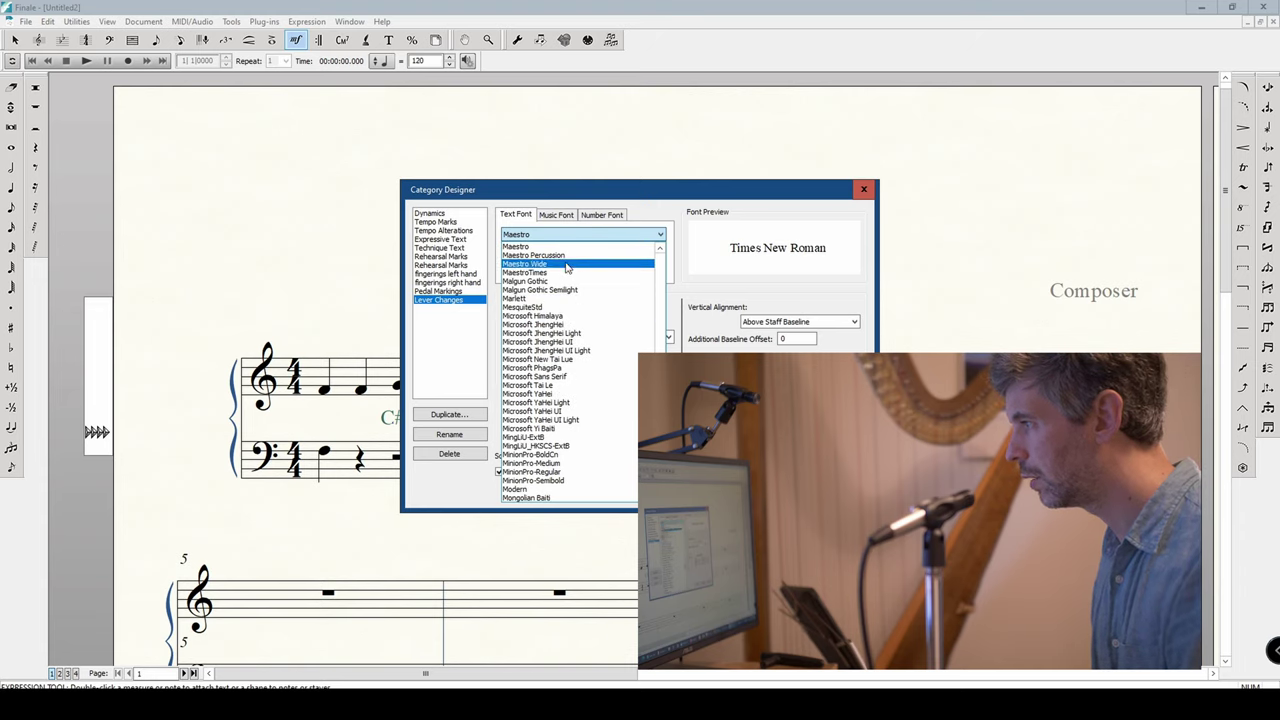
click(563, 273)
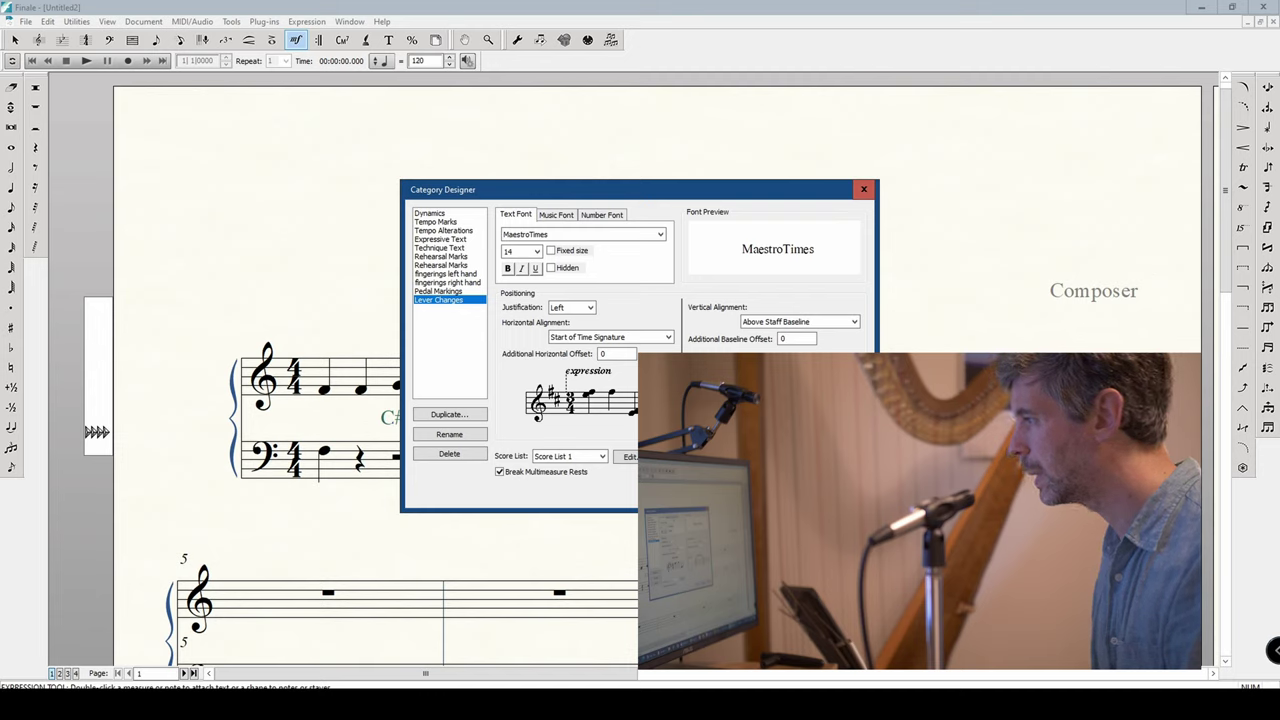
key(Return)
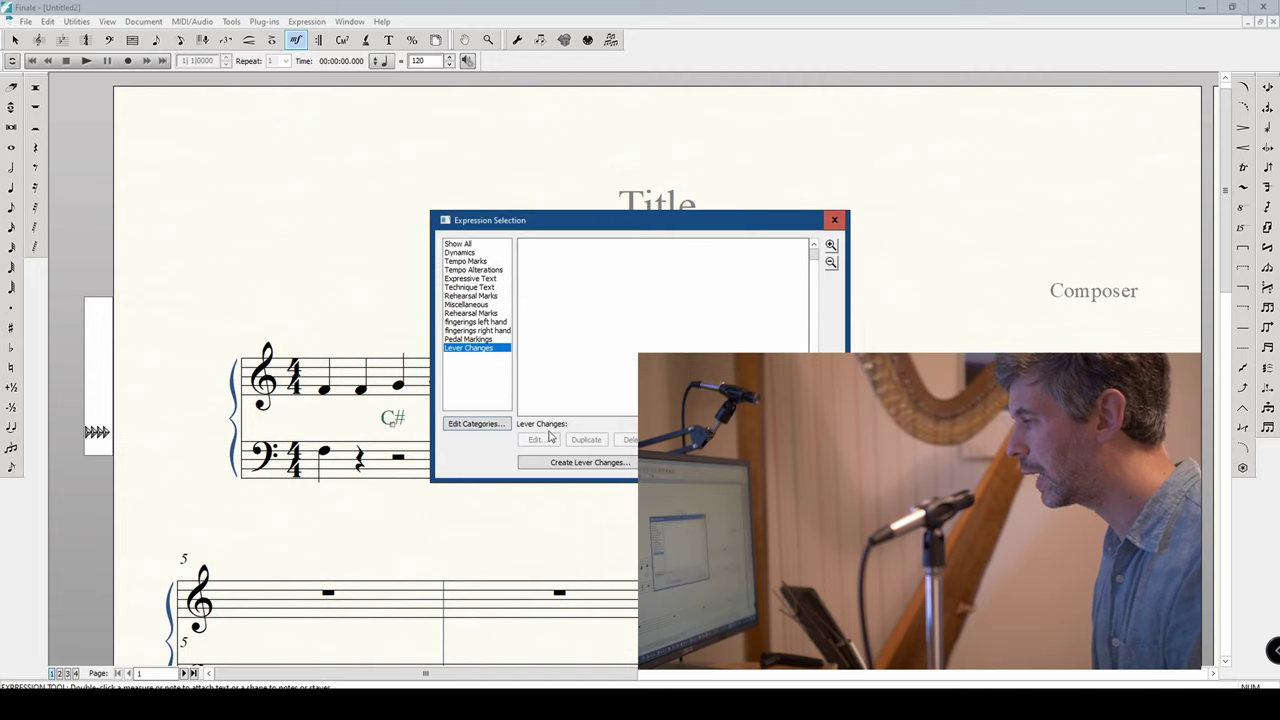
Step: Create a C♮ lever expression in Lever Changes, place it above bar 1, and reopen category settings
click(578, 463)
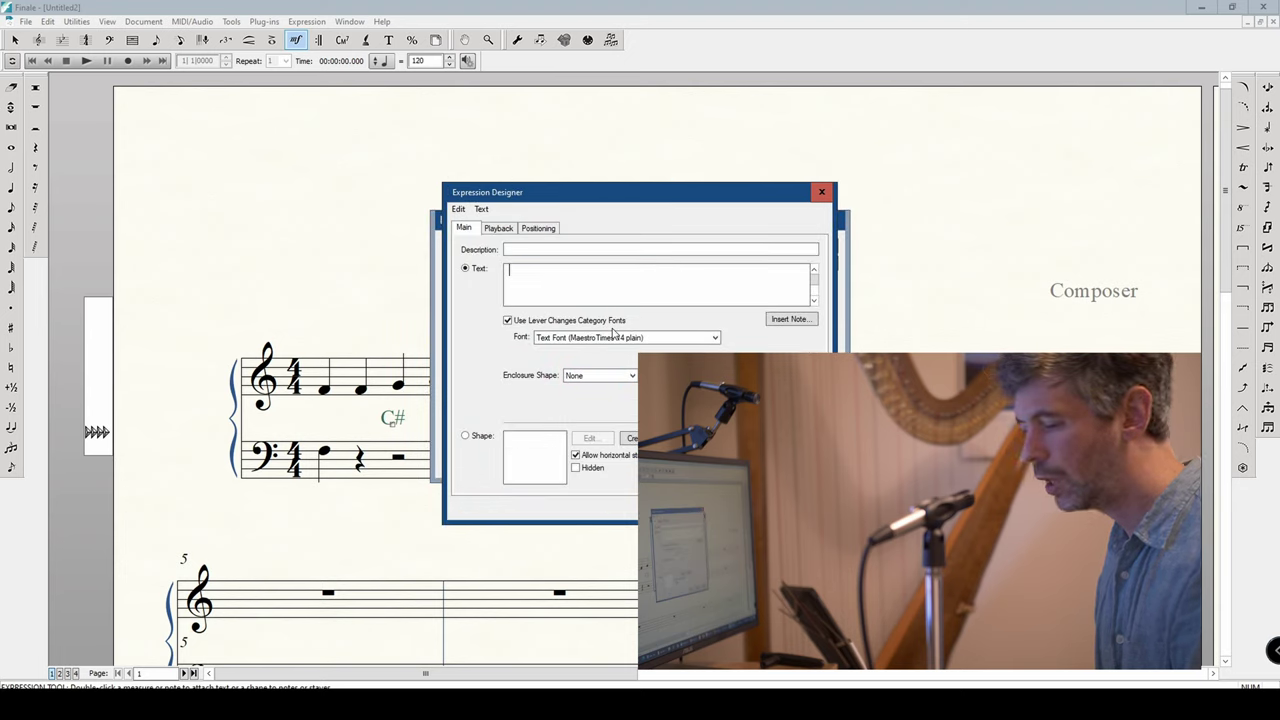
text(C)
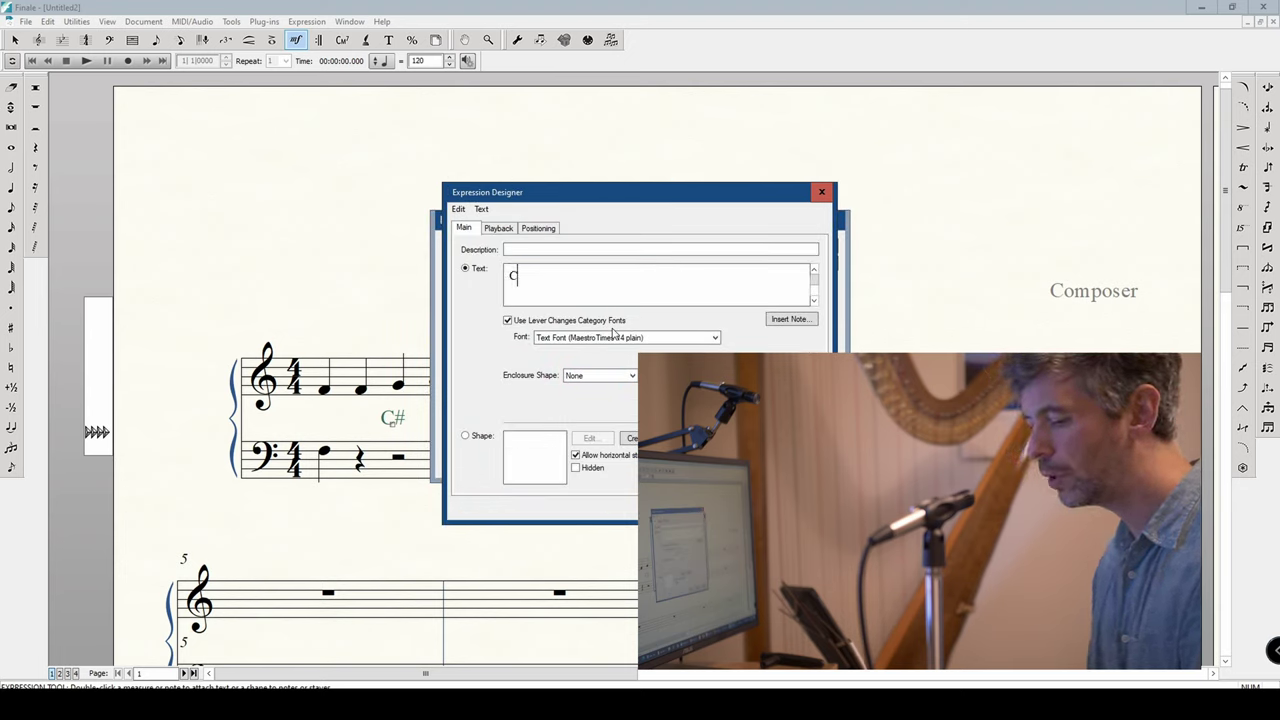
text(#)
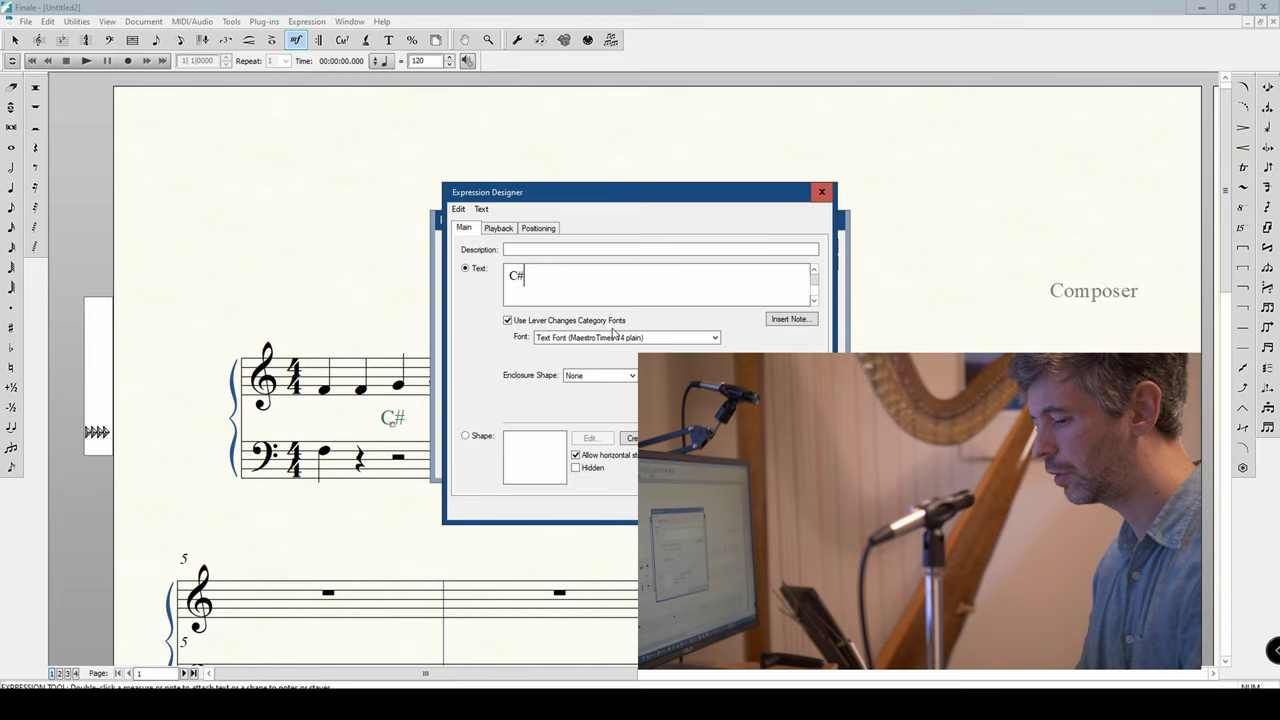
key(BackSpace)
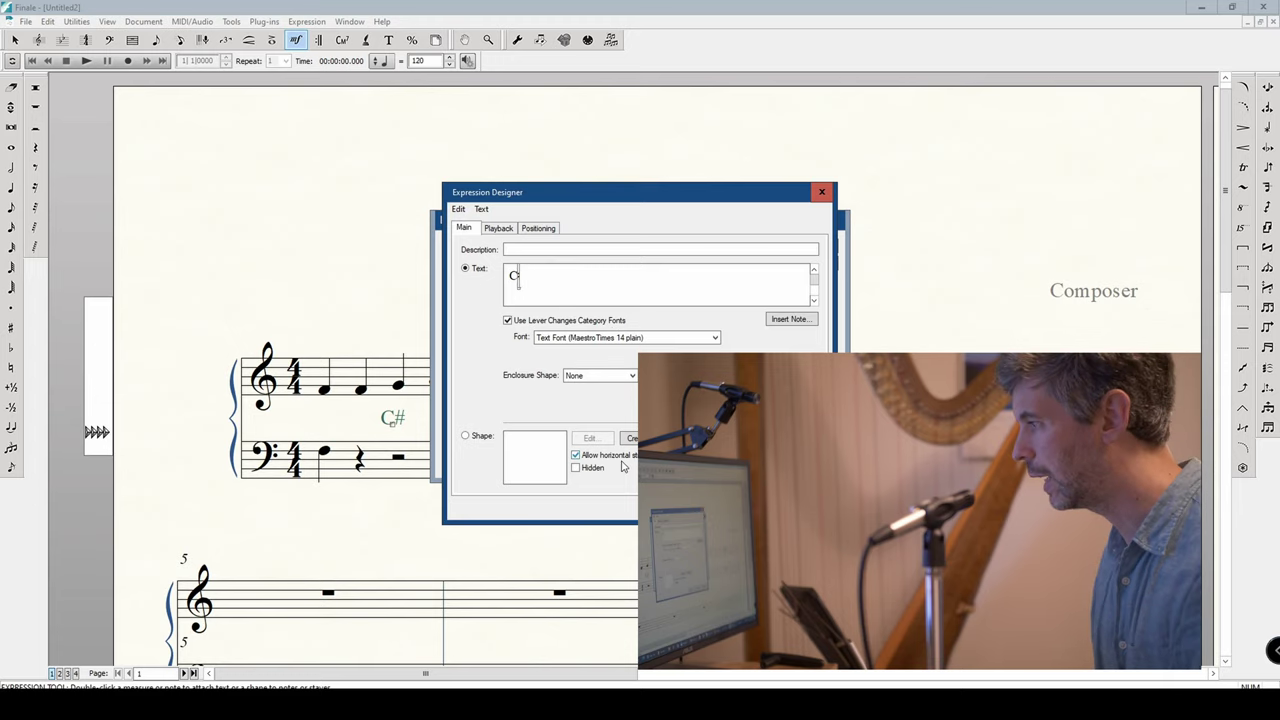
key(Return)
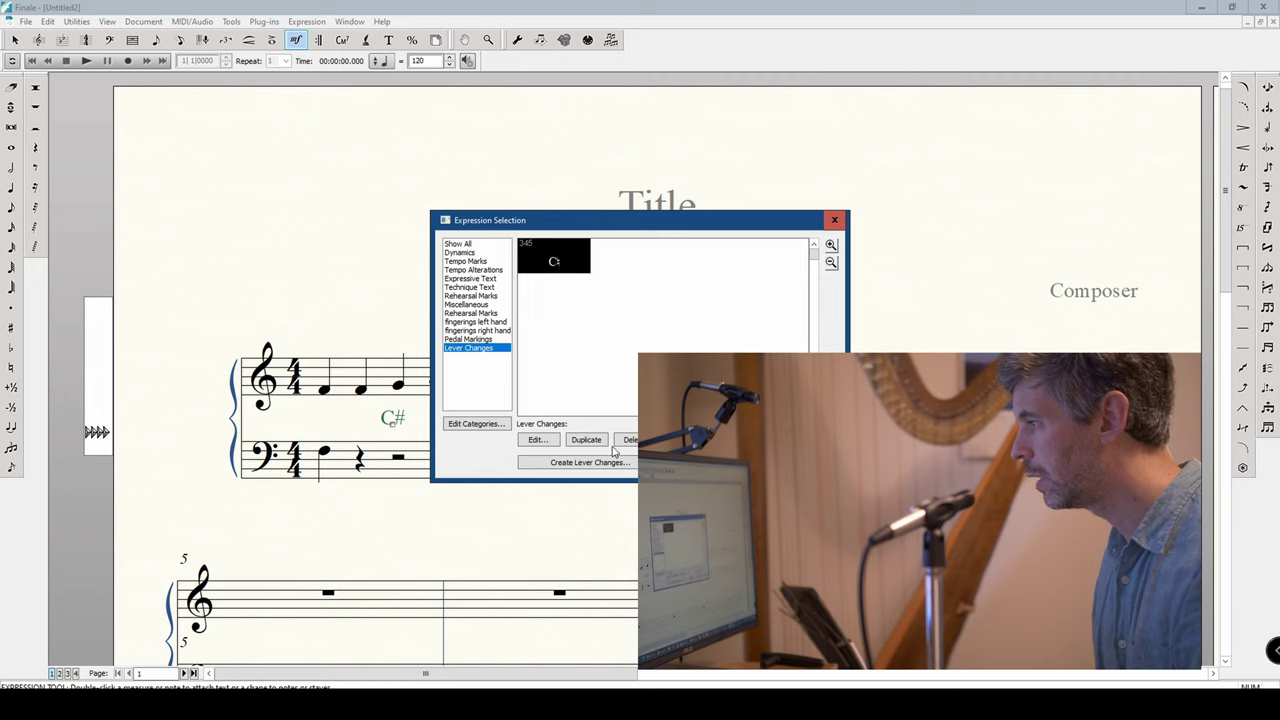
key(Return)
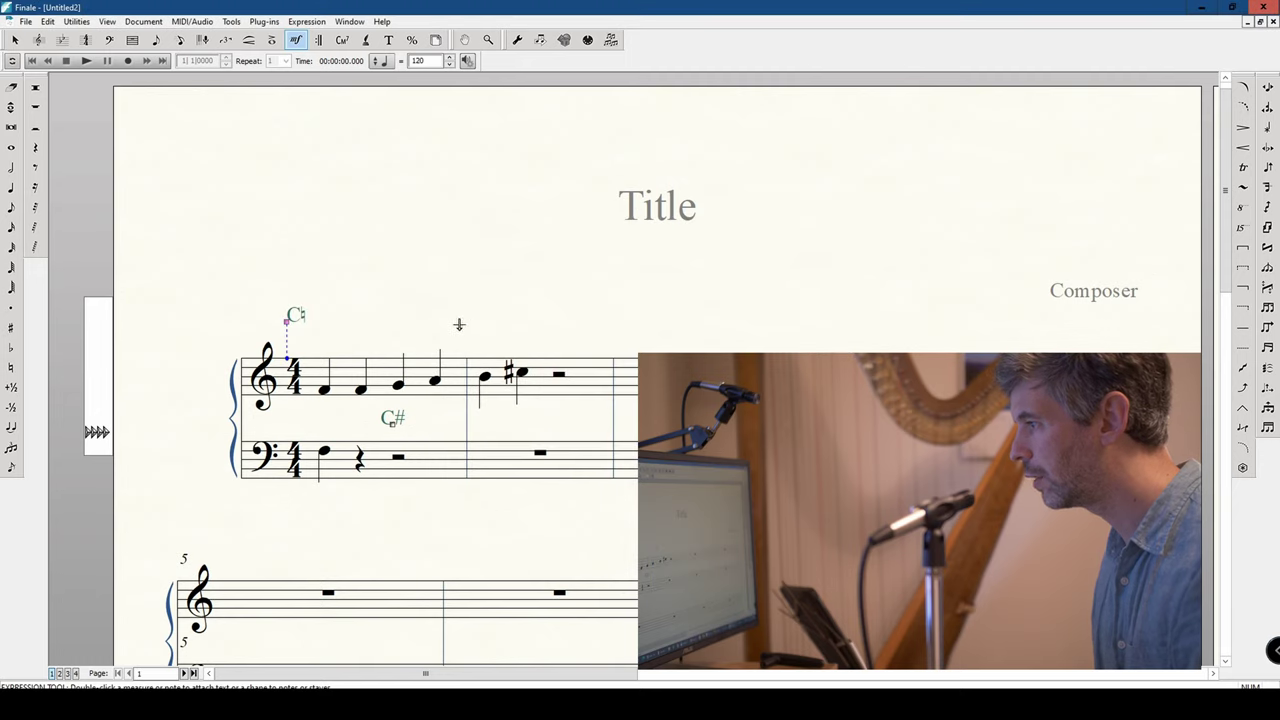
double_click(288, 320)
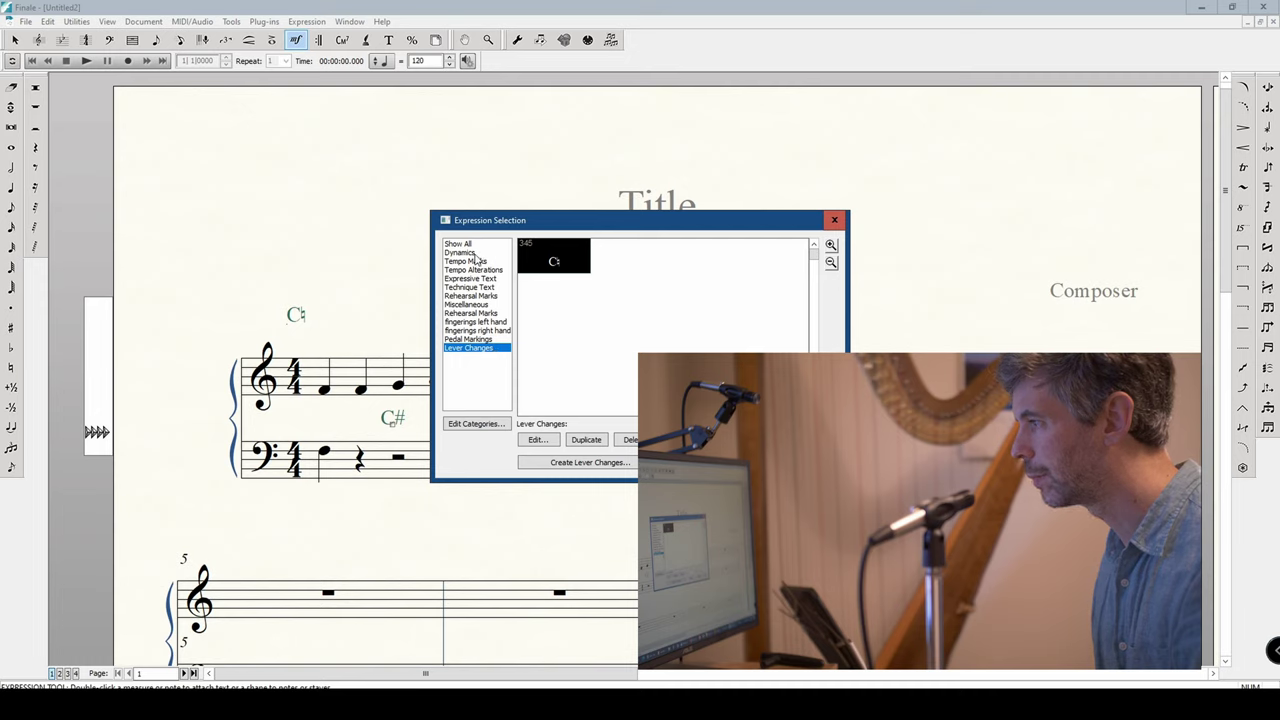
click(475, 423)
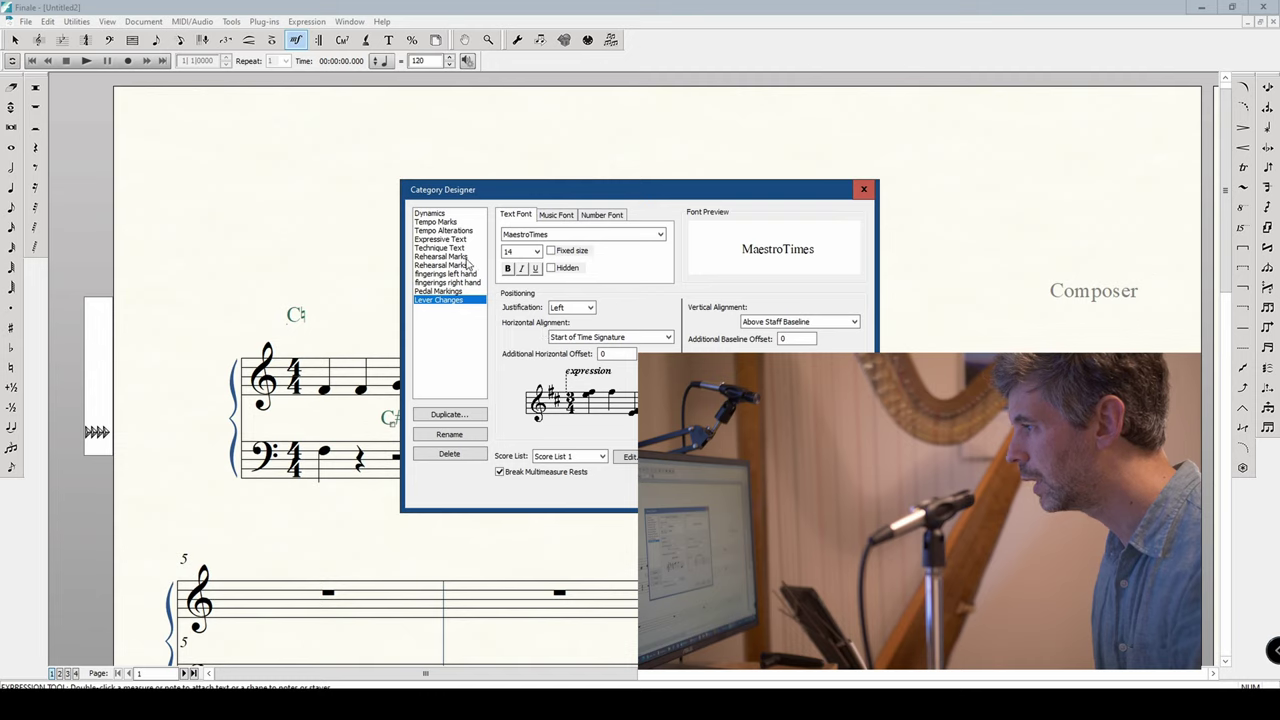
Step: Close the dialogs and delete the stray C♮ expression above measure 1
key(Return)
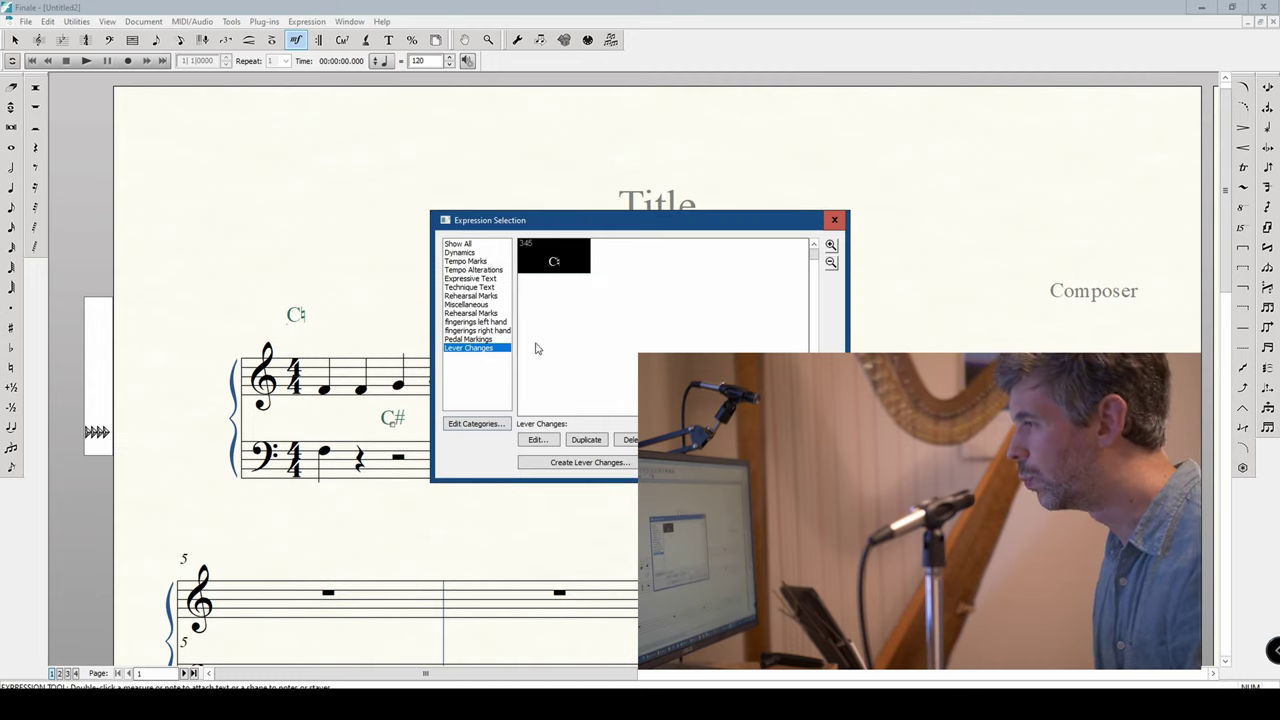
key(Return)
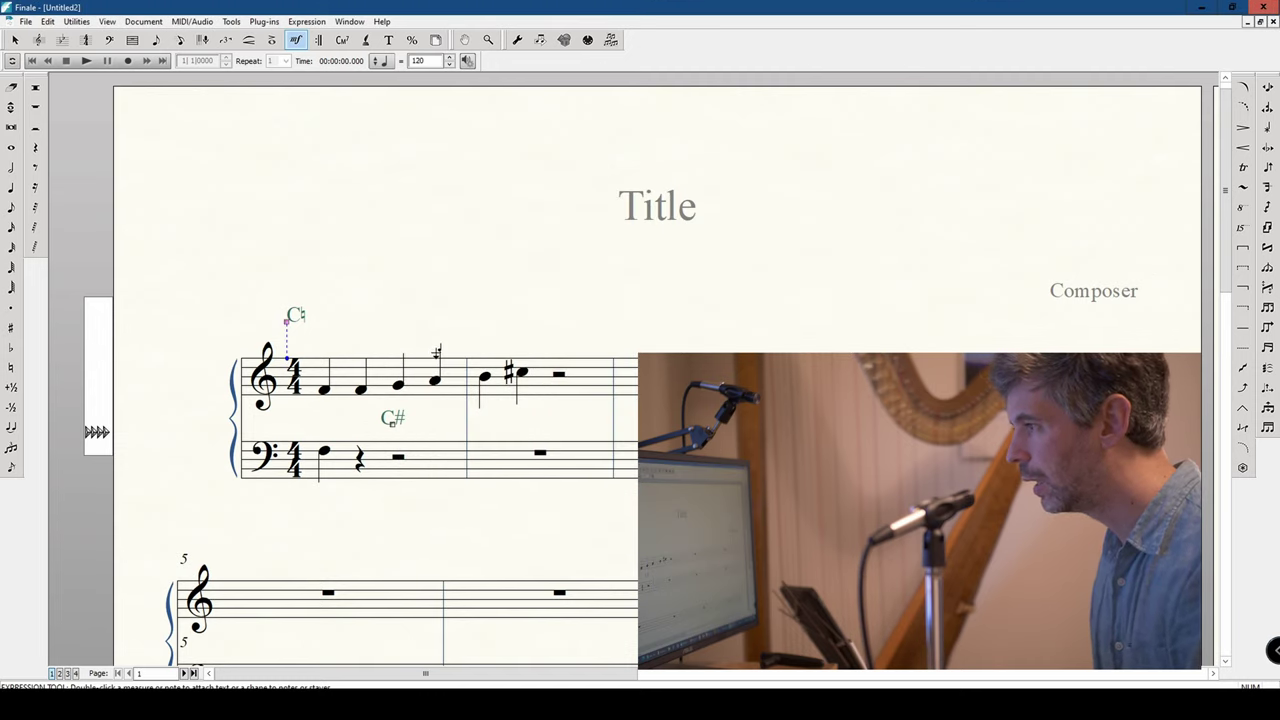
key(Delete)
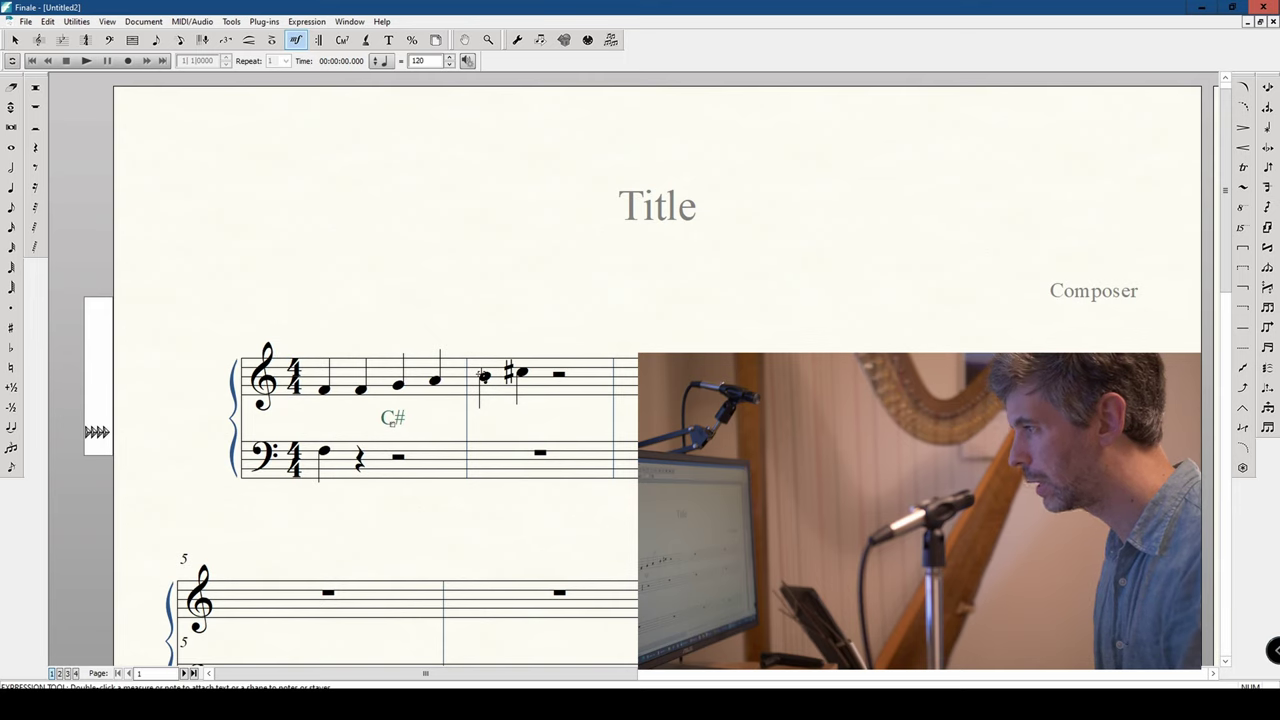
Step: Attach a C♮ pedal marking in measure 2, drag it right, and nudge the C# marking left
double_click(484, 376)
click(490, 339)
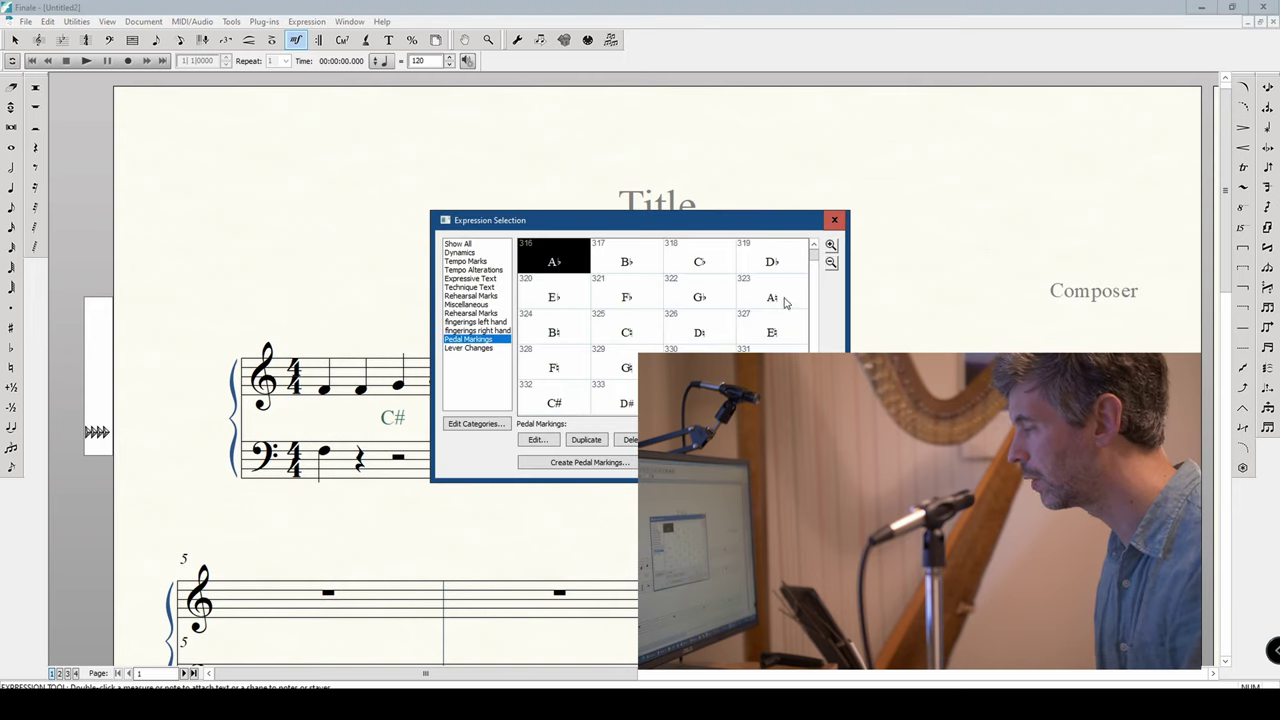
click(626, 332)
key(Return)
drag(478, 430, 587, 427)
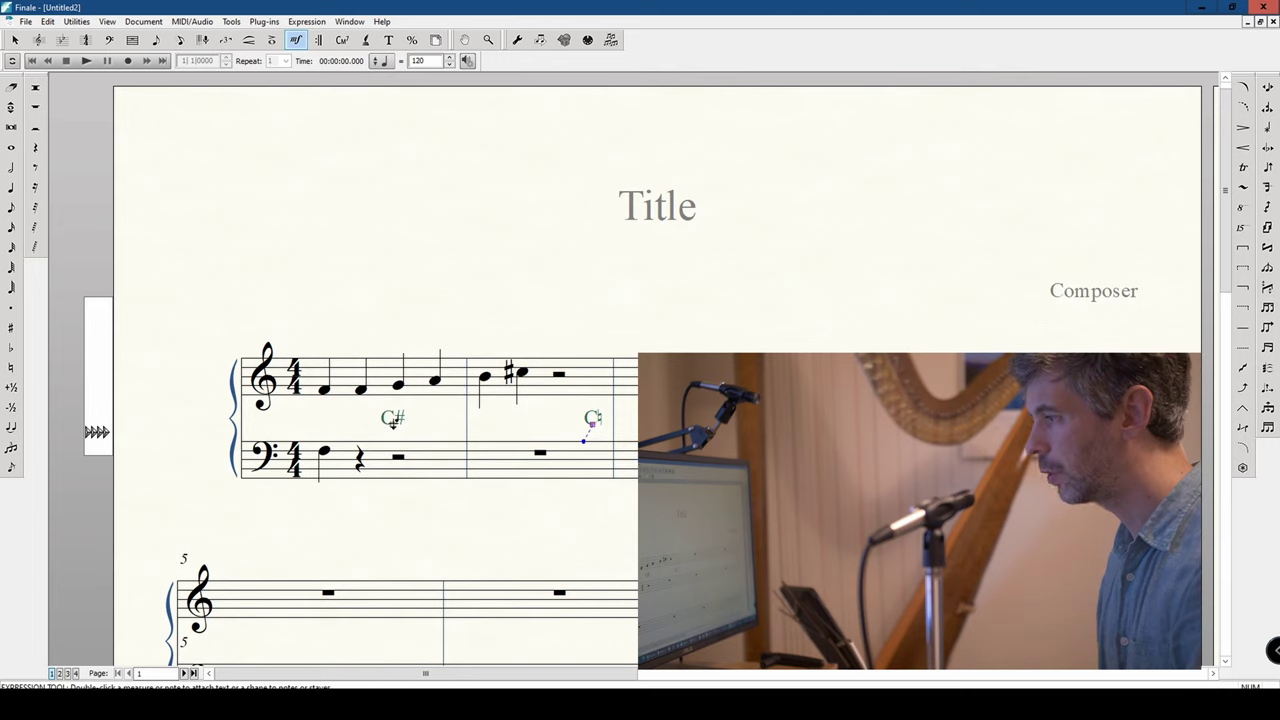
drag(393, 421, 386, 427)
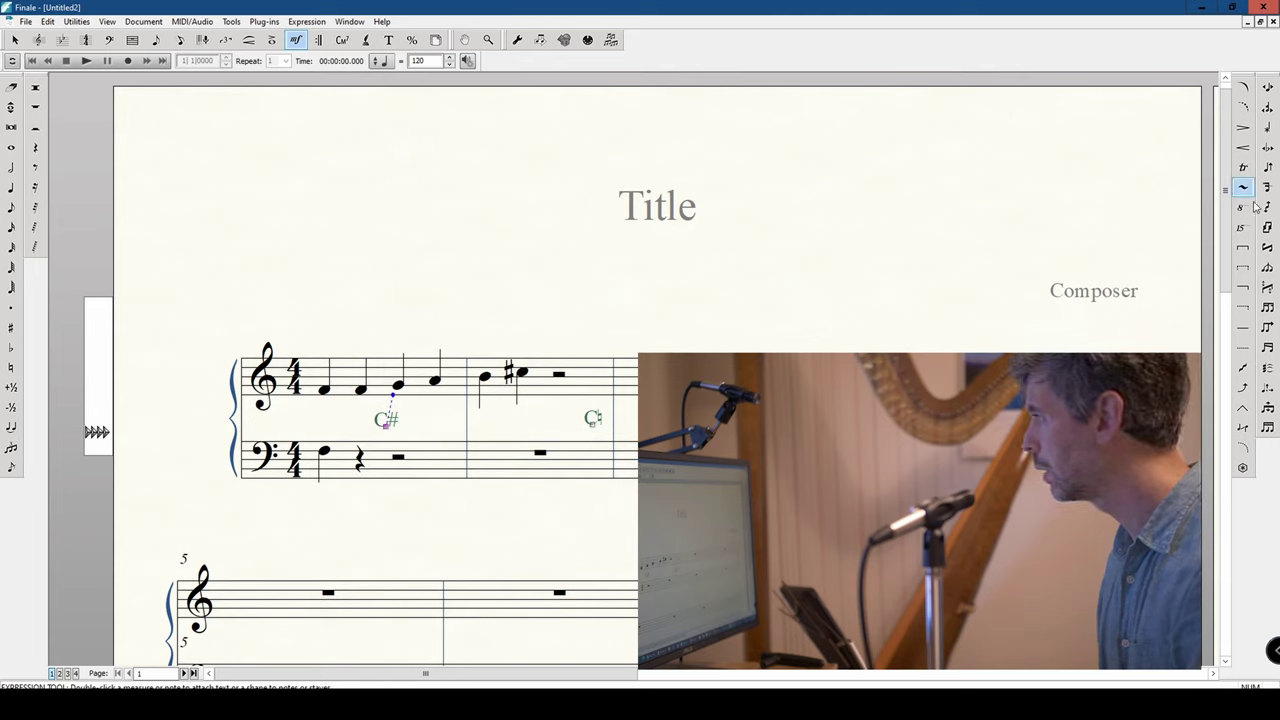
Step: Draw a short trial line near the C#, delete it, and add an articulation to the third treble note
click(1244, 330)
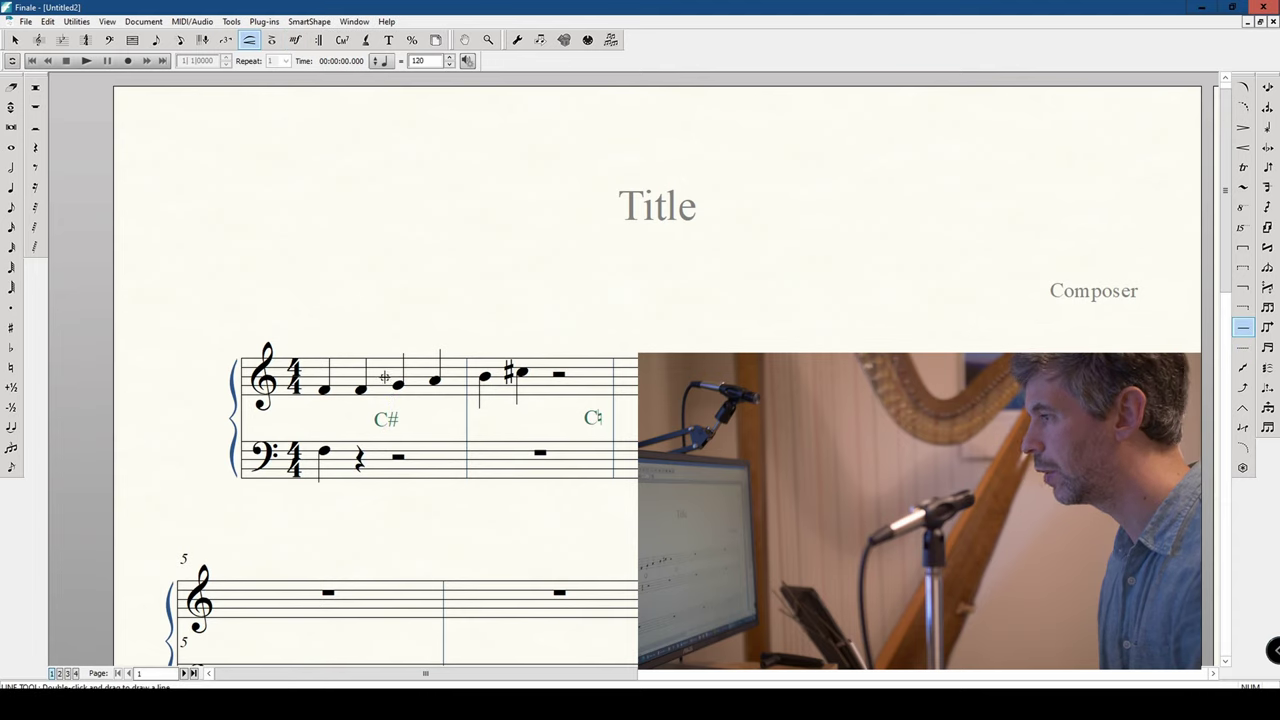
drag(381, 377, 391, 410)
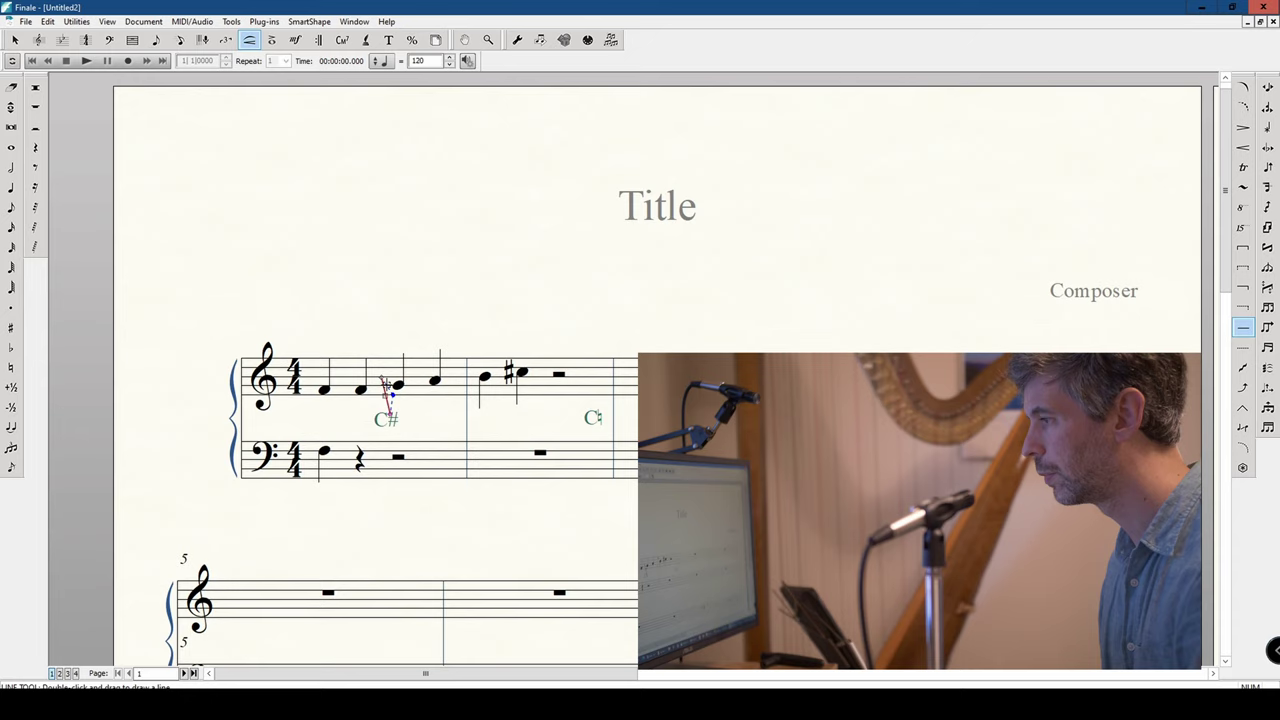
key(Delete)
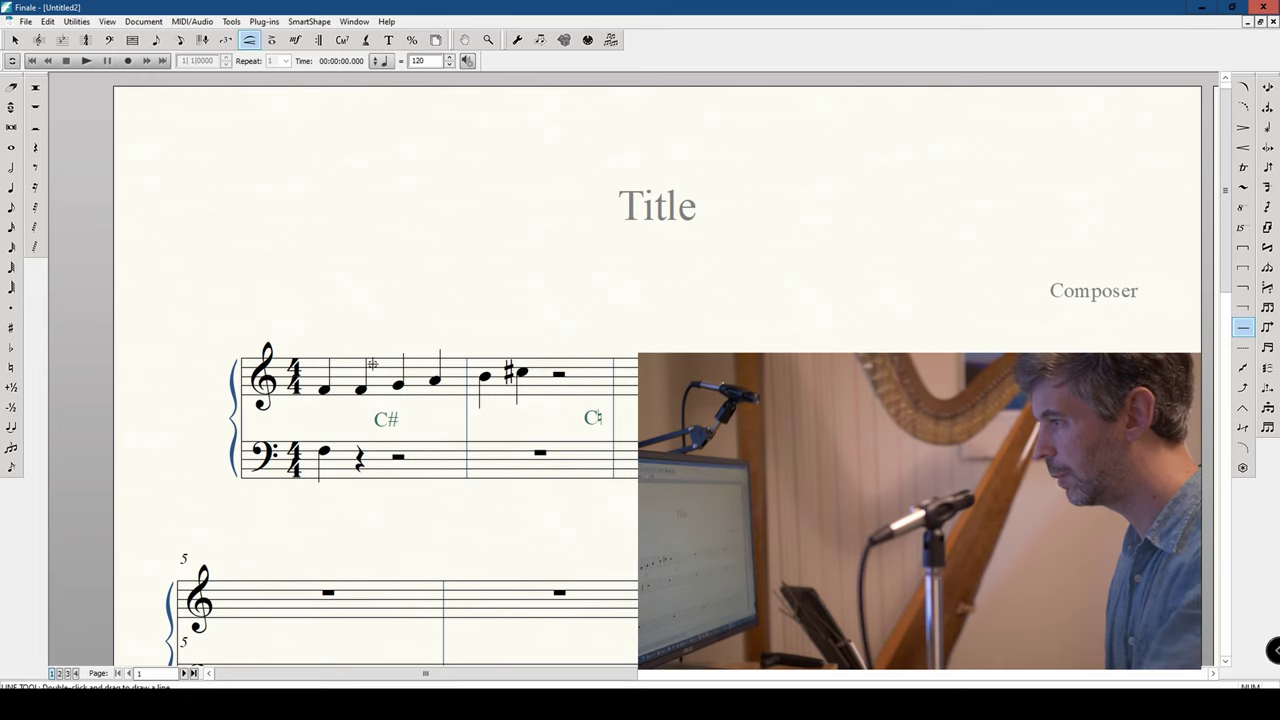
click(272, 39)
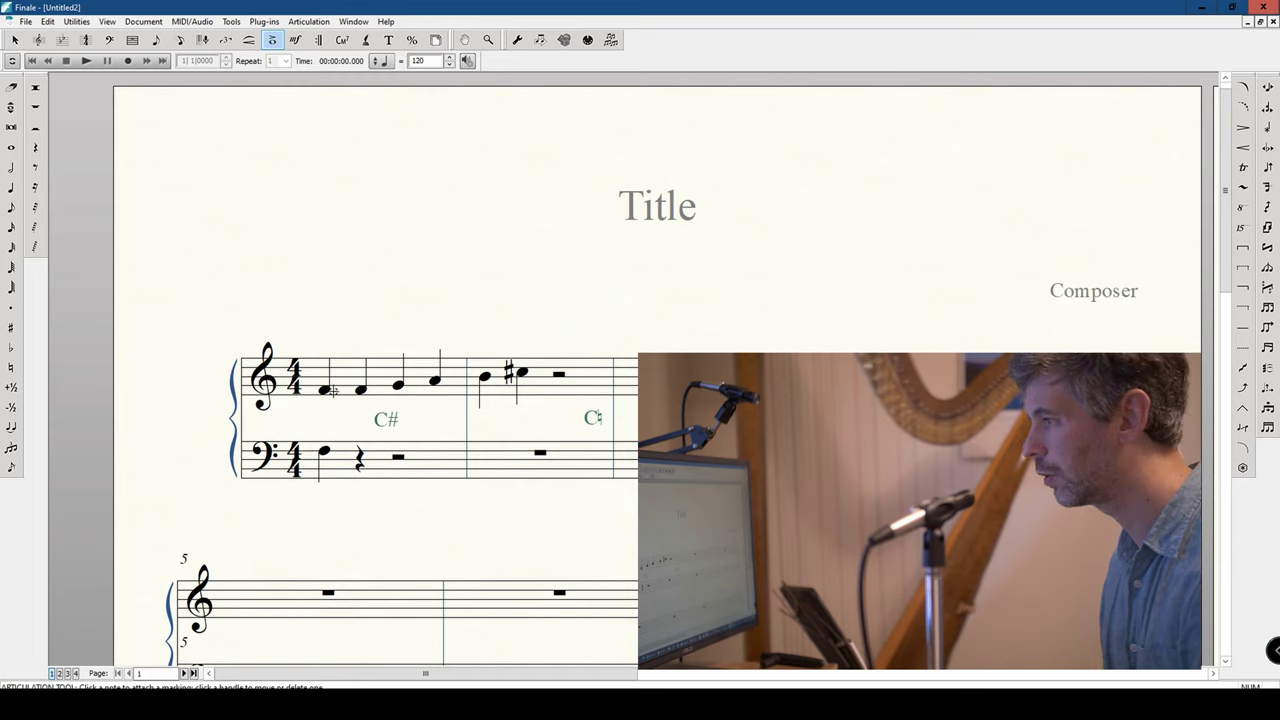
click(399, 387)
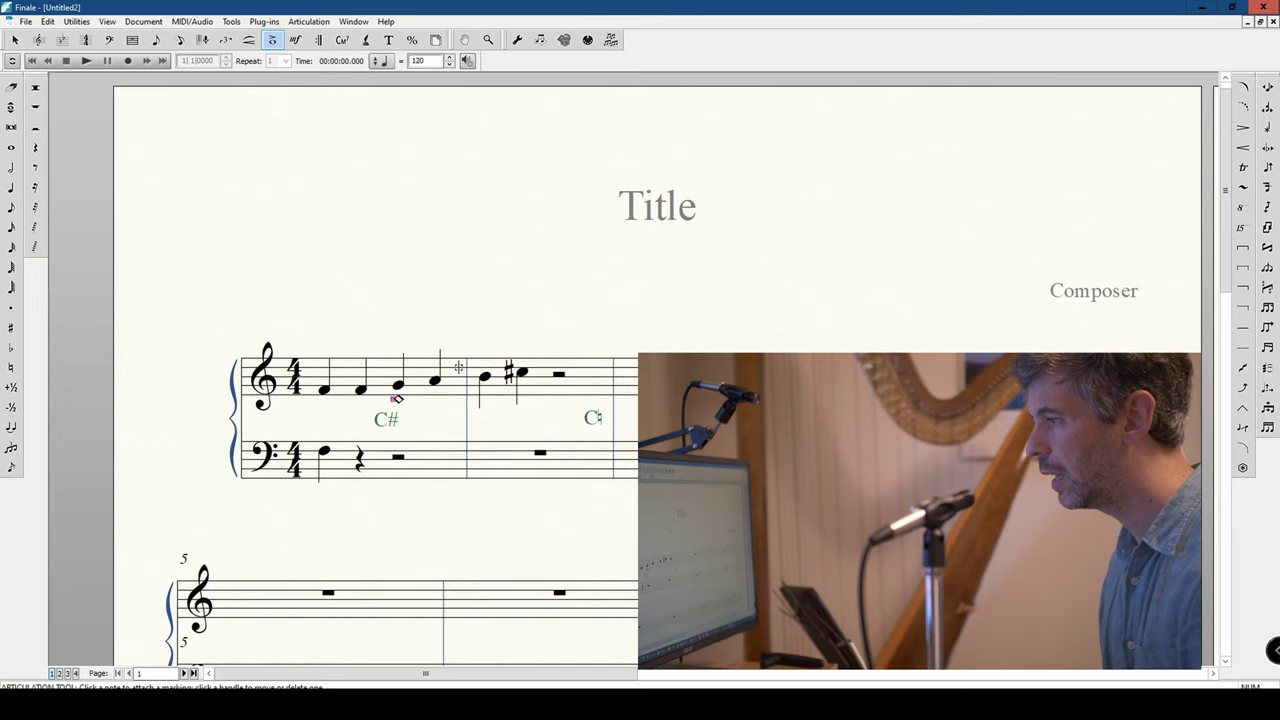
Step: Shift the diamond articulation left and nudge it slightly up, checking its Articulation Designer settings
drag(396, 399, 381, 377)
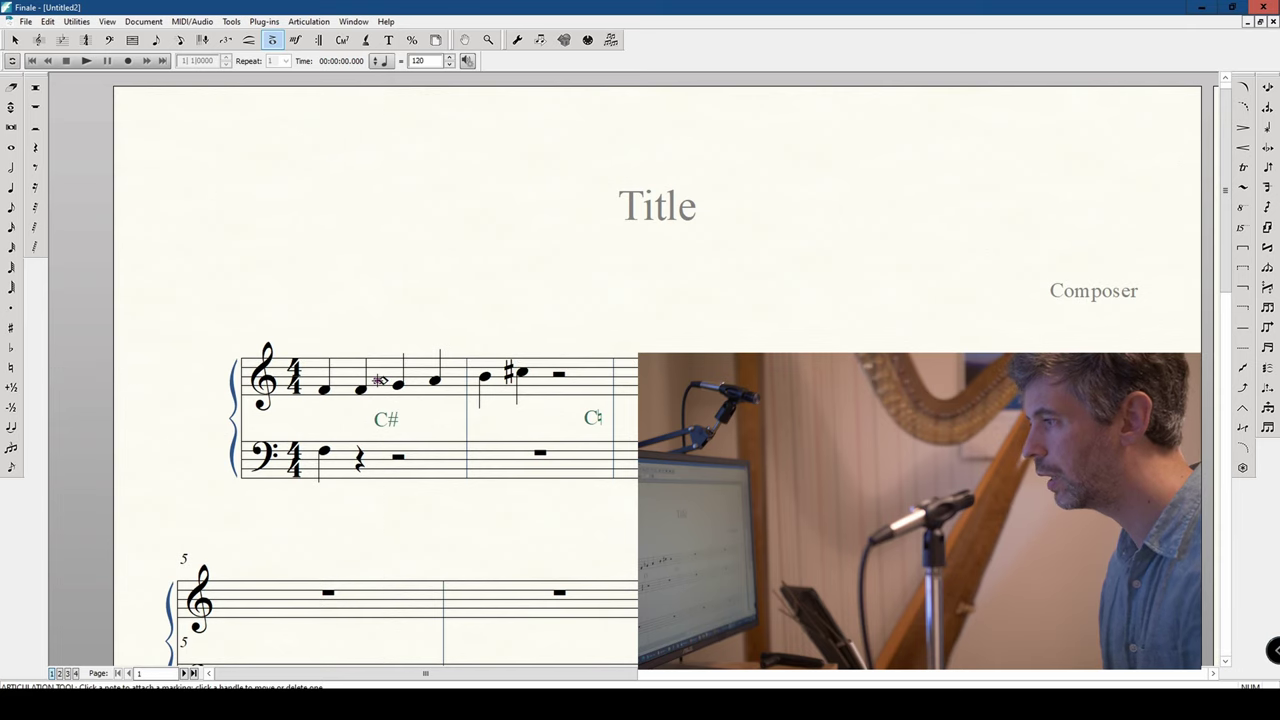
double_click(380, 381)
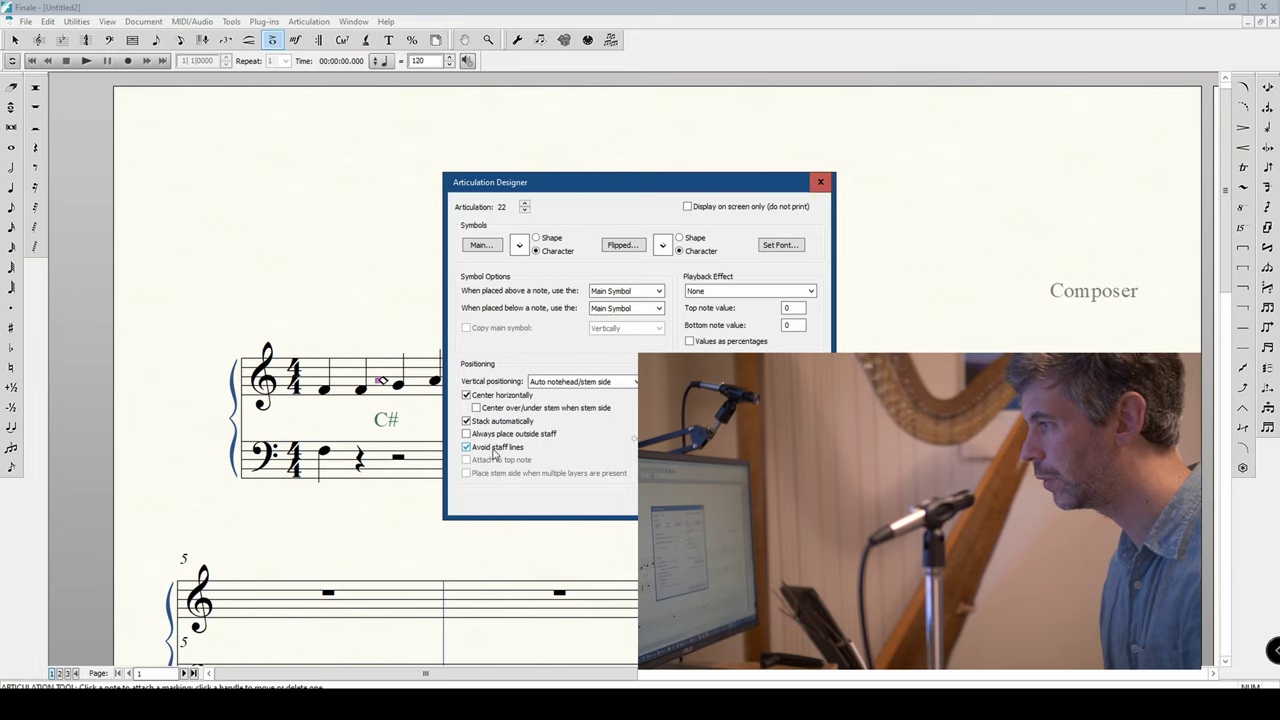
key(Return)
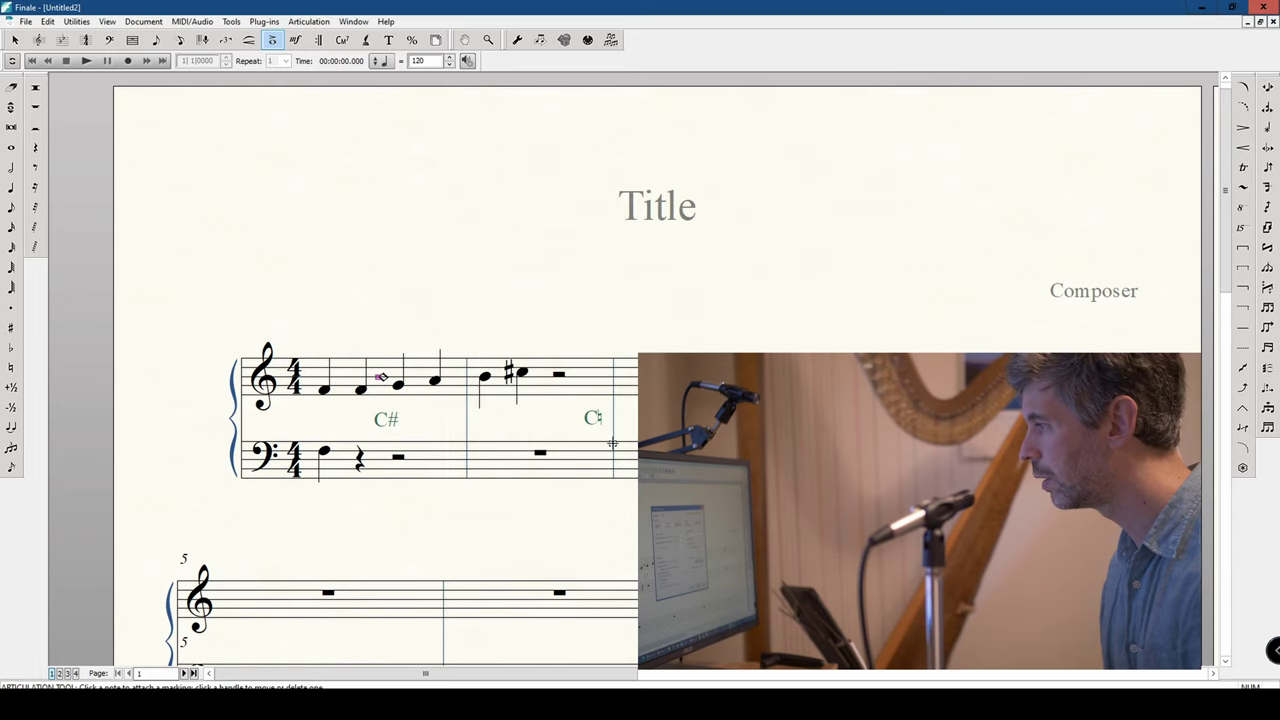
mouse_move(380, 376)
mouse_down()
mouse_move(380, 356)
mouse_move(377, 372)
mouse_up()
click(1243, 324)
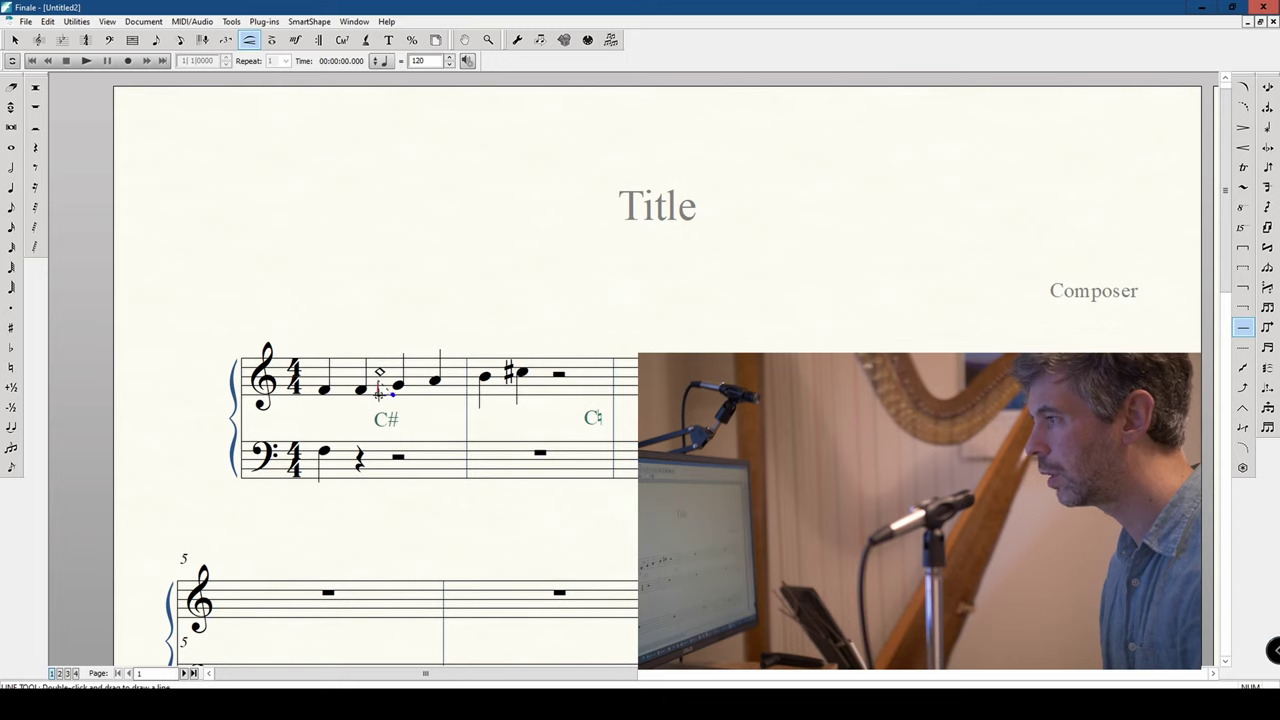
Step: Move the C# pedal marking left and draw a line from the diamond down to it
key(Escape)
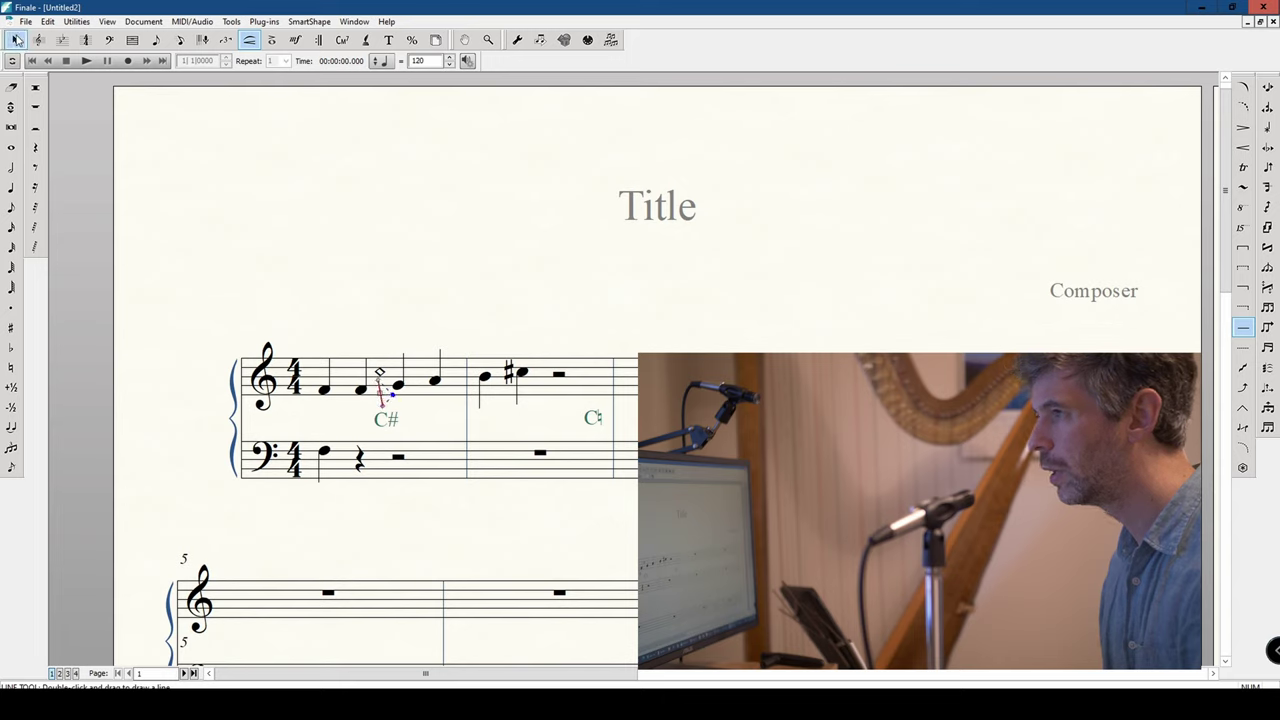
mouse_move(386, 419)
mouse_down()
mouse_move(413, 433)
mouse_move(364, 425)
mouse_up()
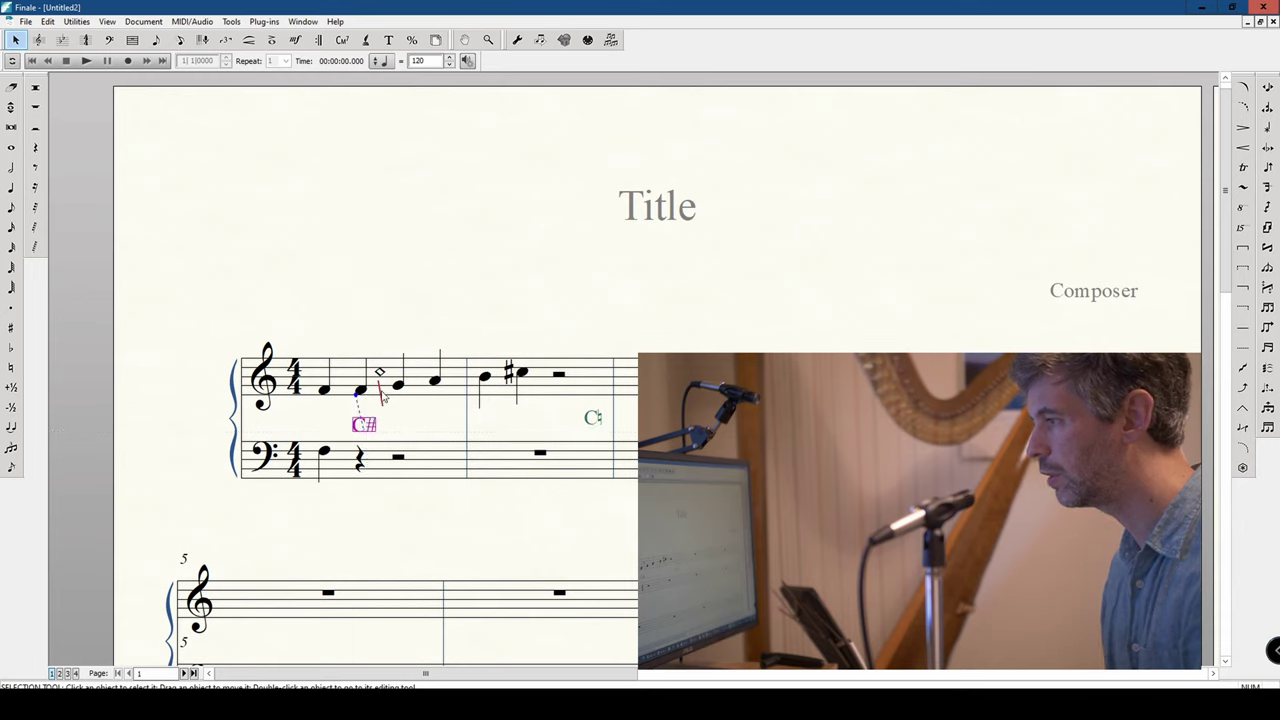
key(ctrl+alt+s)
mouse_move(382, 407)
mouse_down()
mouse_move(366, 412)
mouse_move(370, 425)
mouse_up()
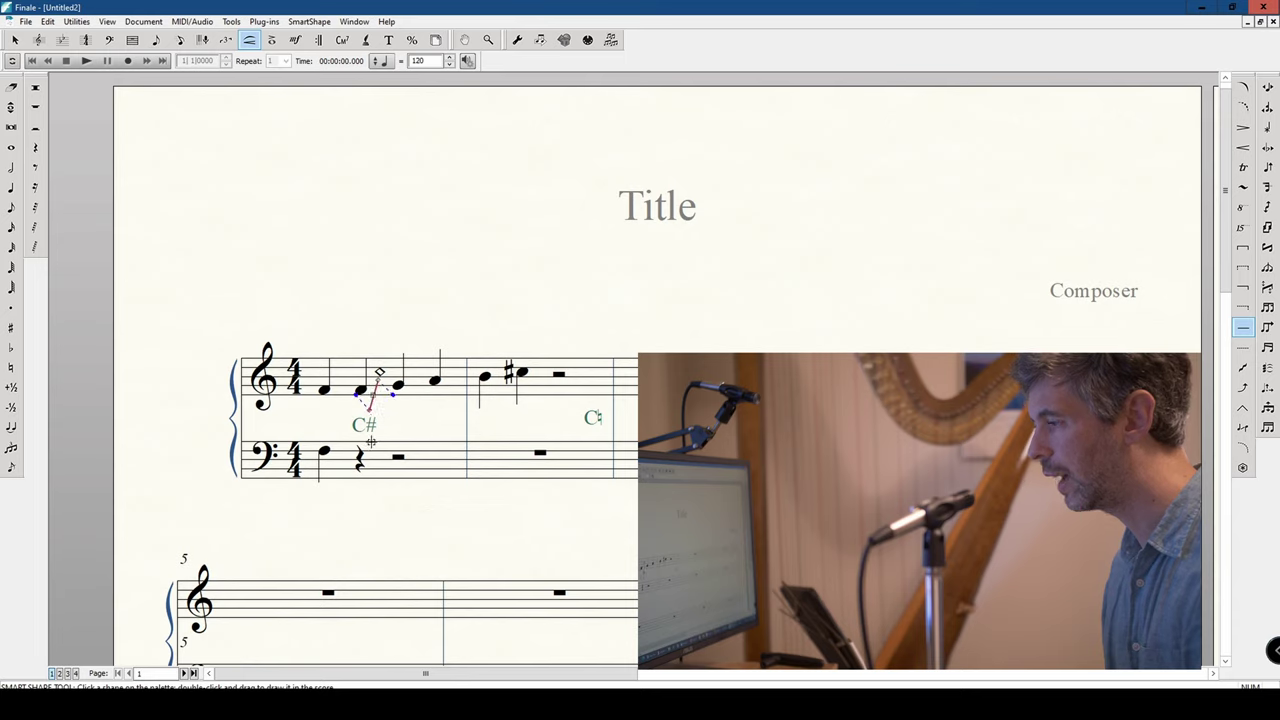
click(15, 40)
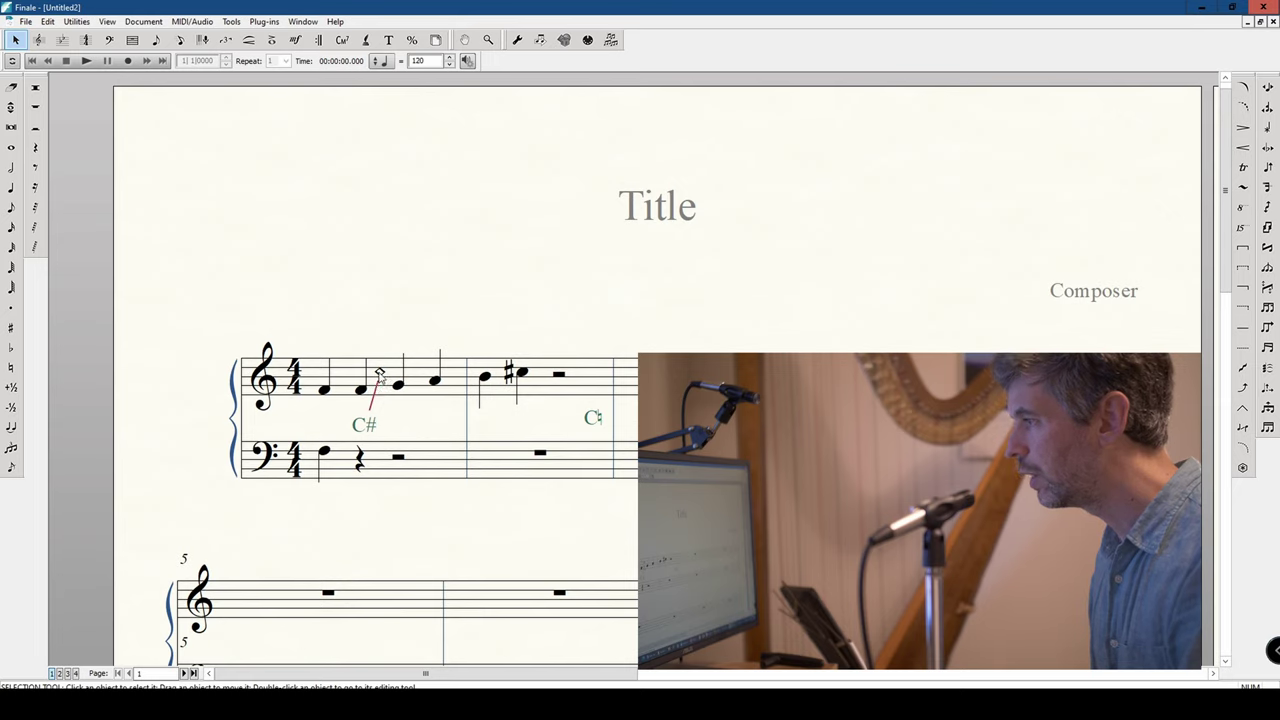
mouse_move(378, 392)
mouse_down()
mouse_move(372, 372)
mouse_move(386, 395)
mouse_move(375, 400)
mouse_up()
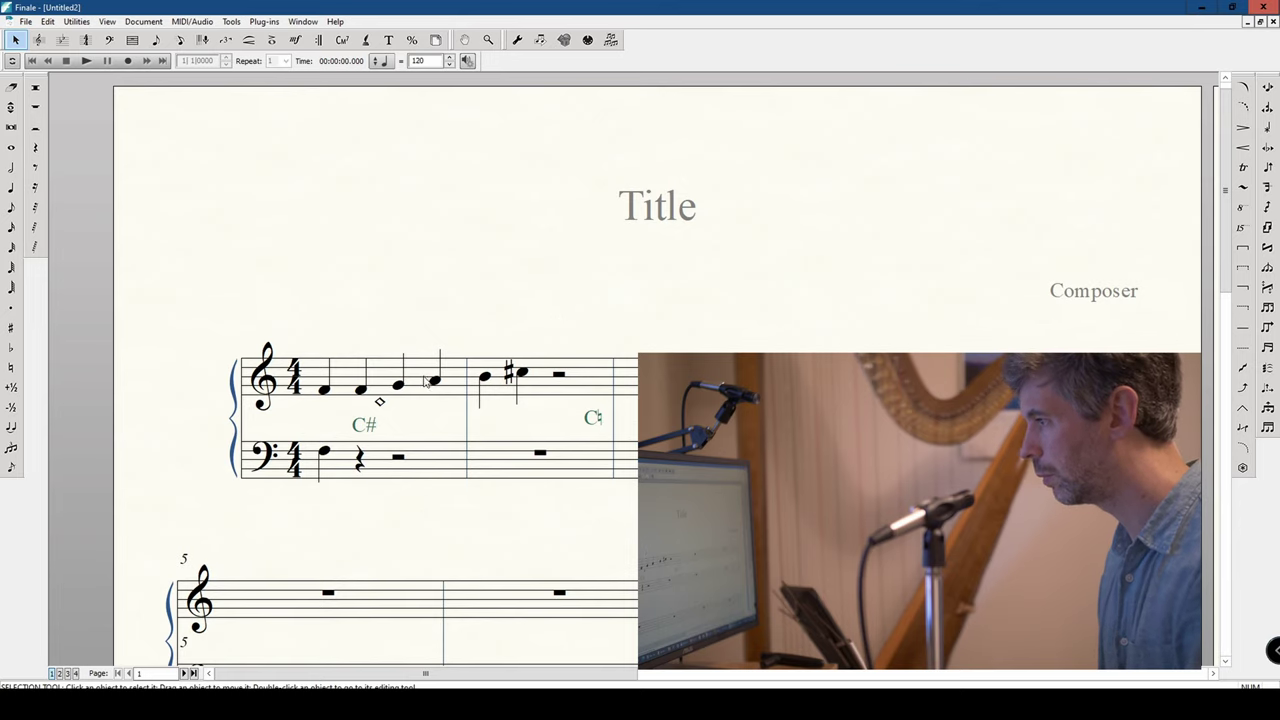
Step: Drag the diamond down below the staff so it sits just above the C# marking
drag(380, 402, 377, 402)
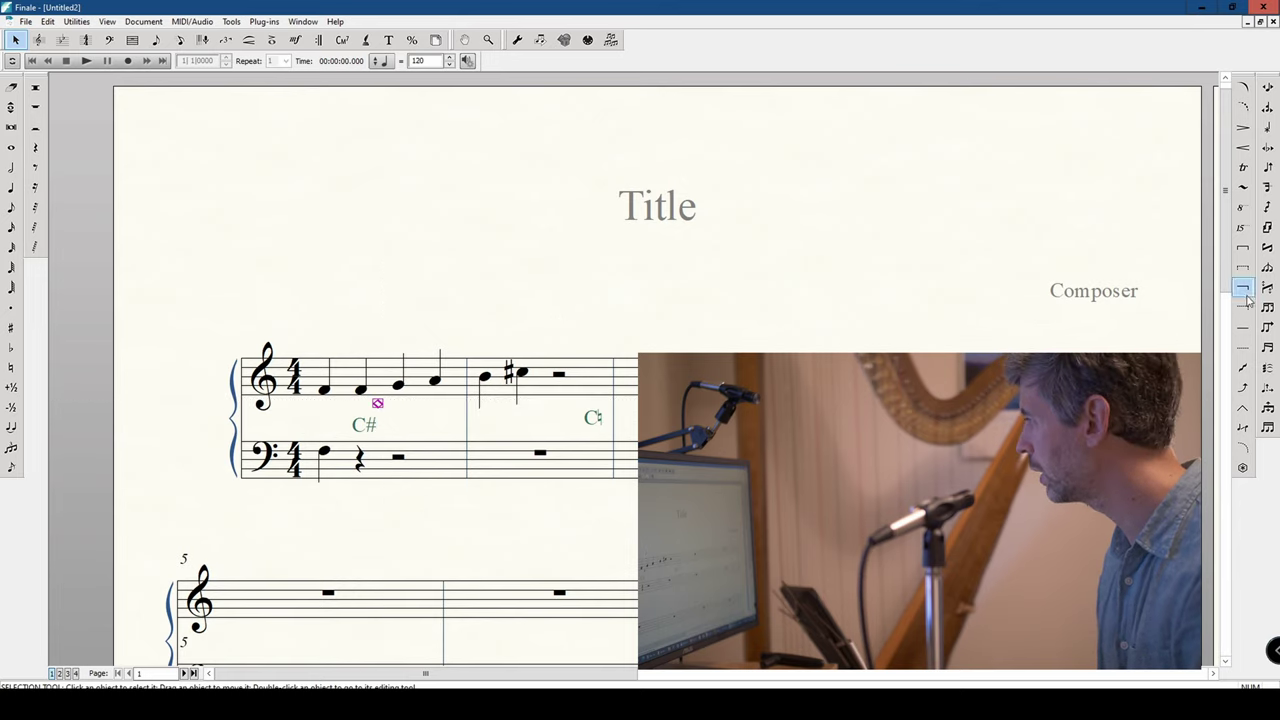
click(1243, 327)
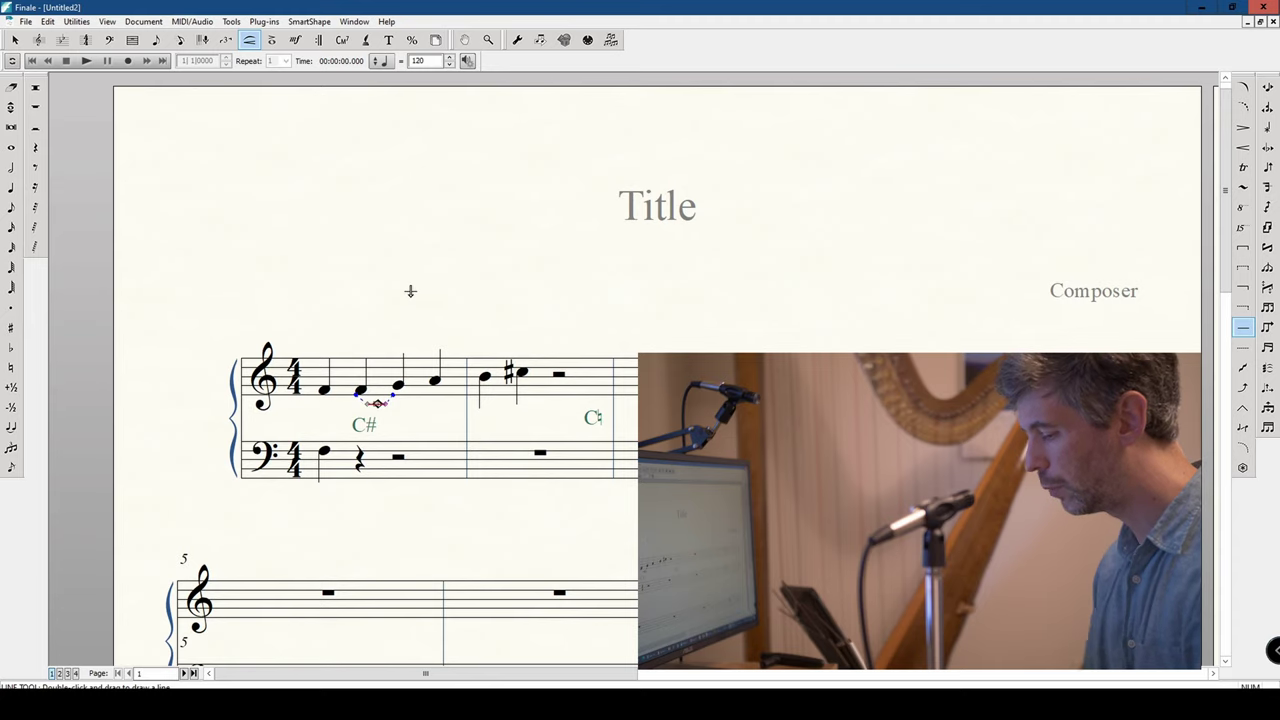
scroll(410, 291, up, 5)
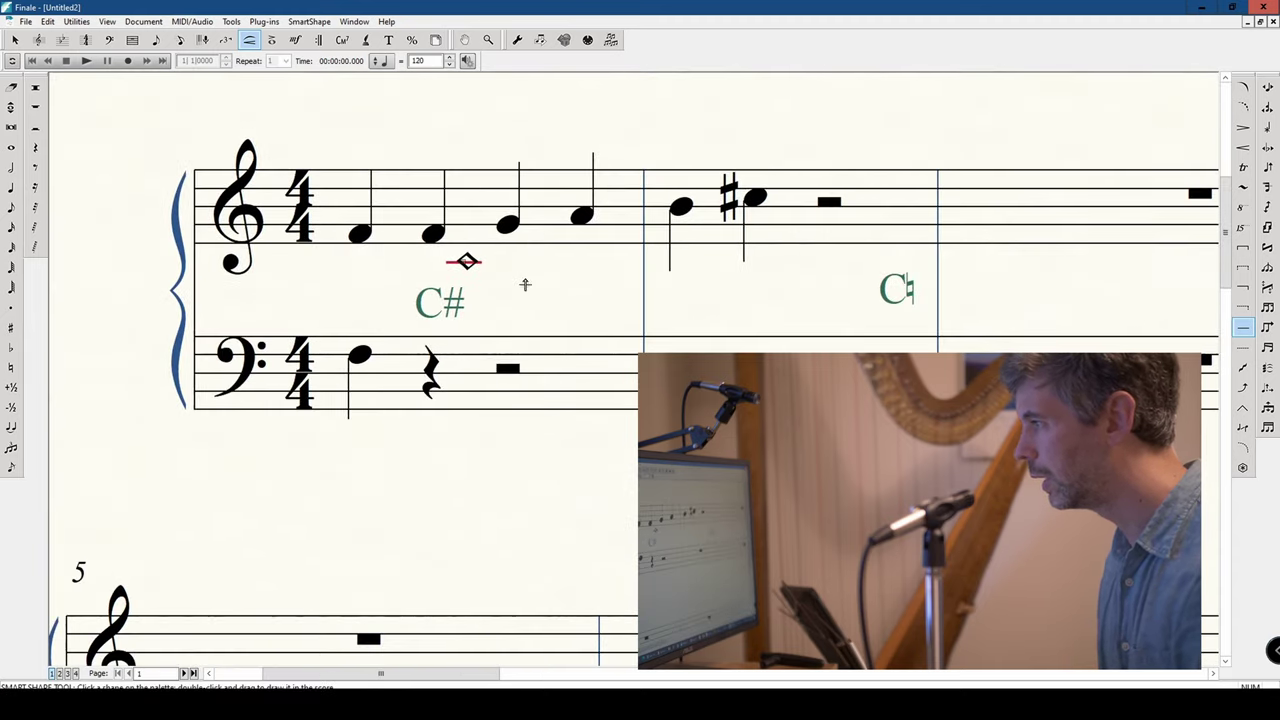
Step: Draw a slanted line linking the diamond mark down to the C# pedal marking
key(Escape)
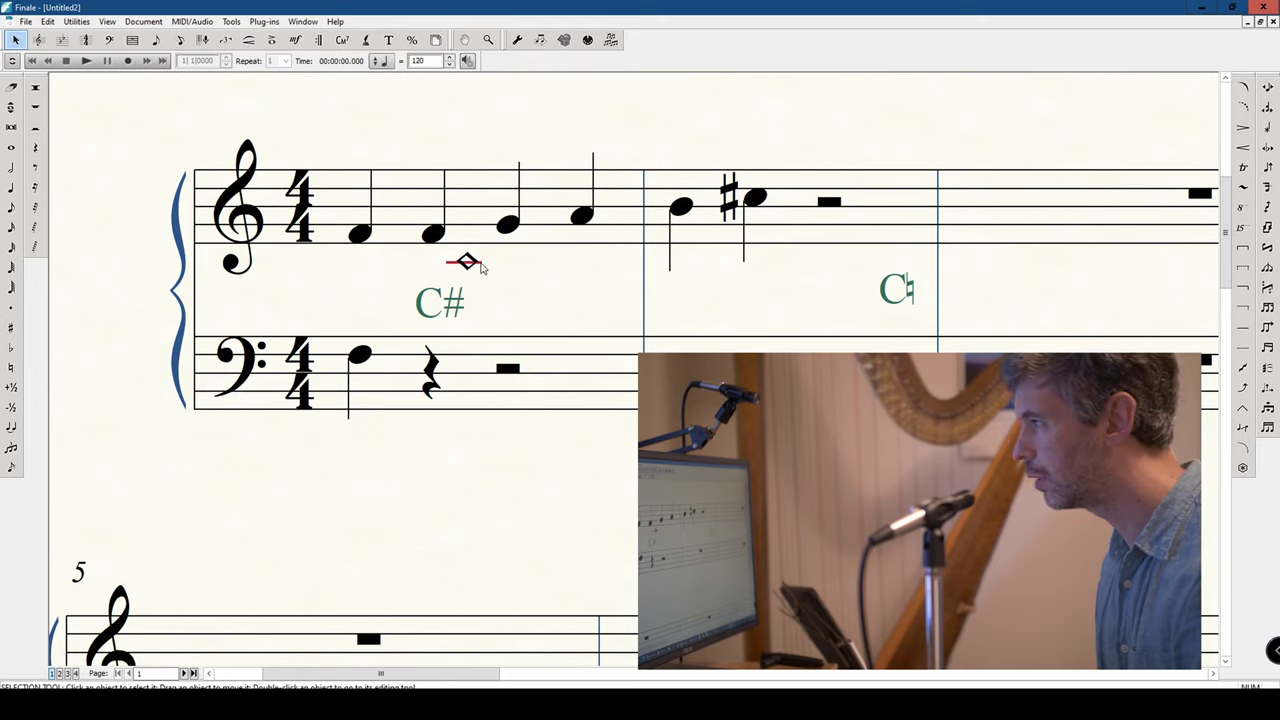
click(452, 266)
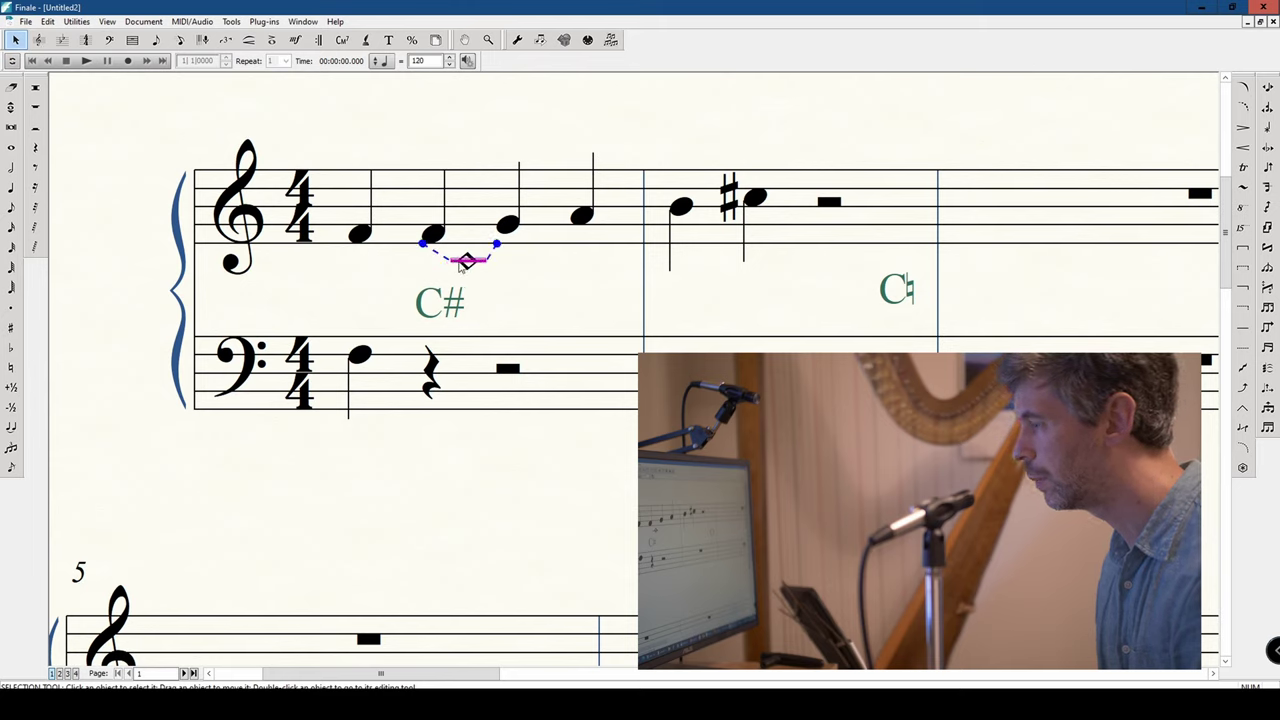
click(570, 286)
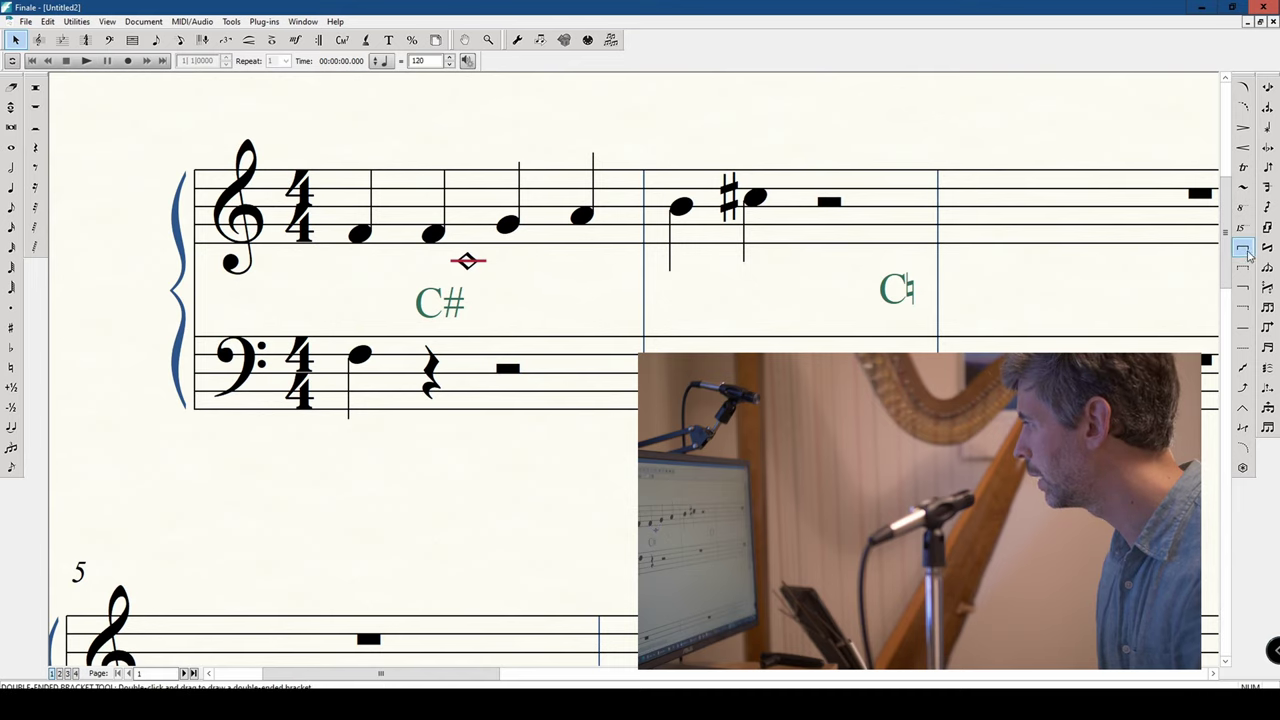
click(1242, 326)
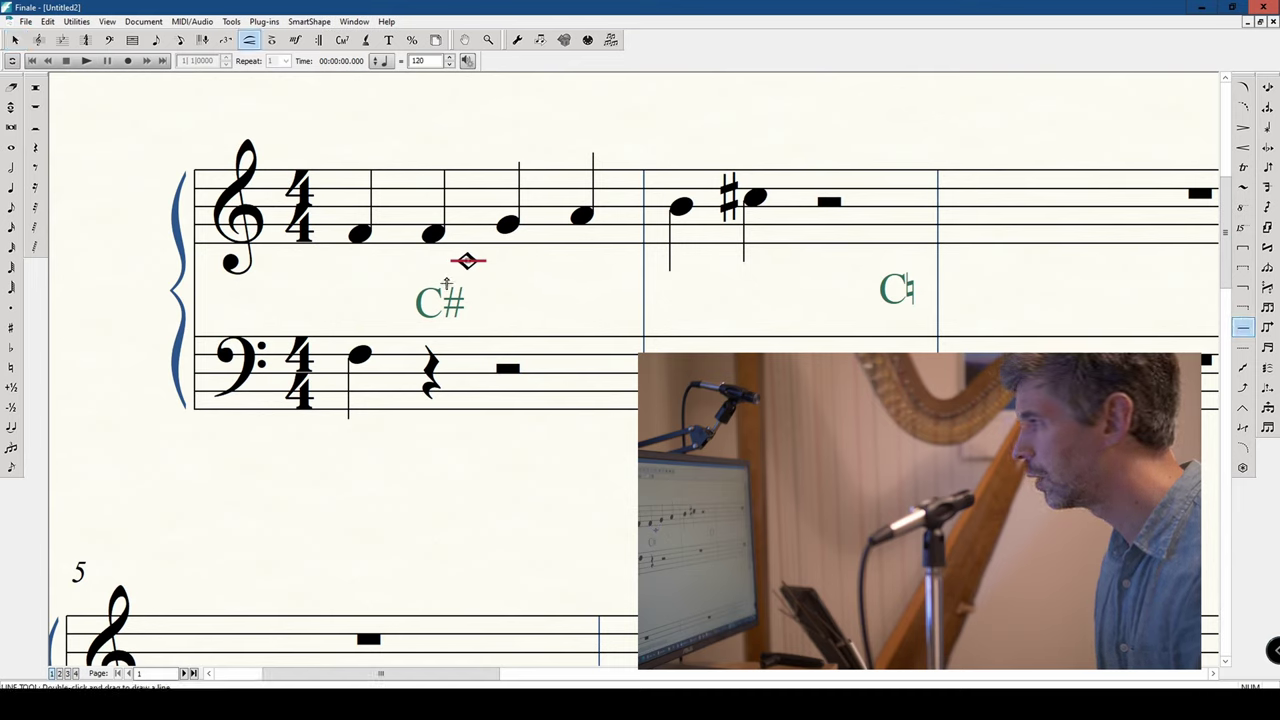
drag(422, 243, 452, 272)
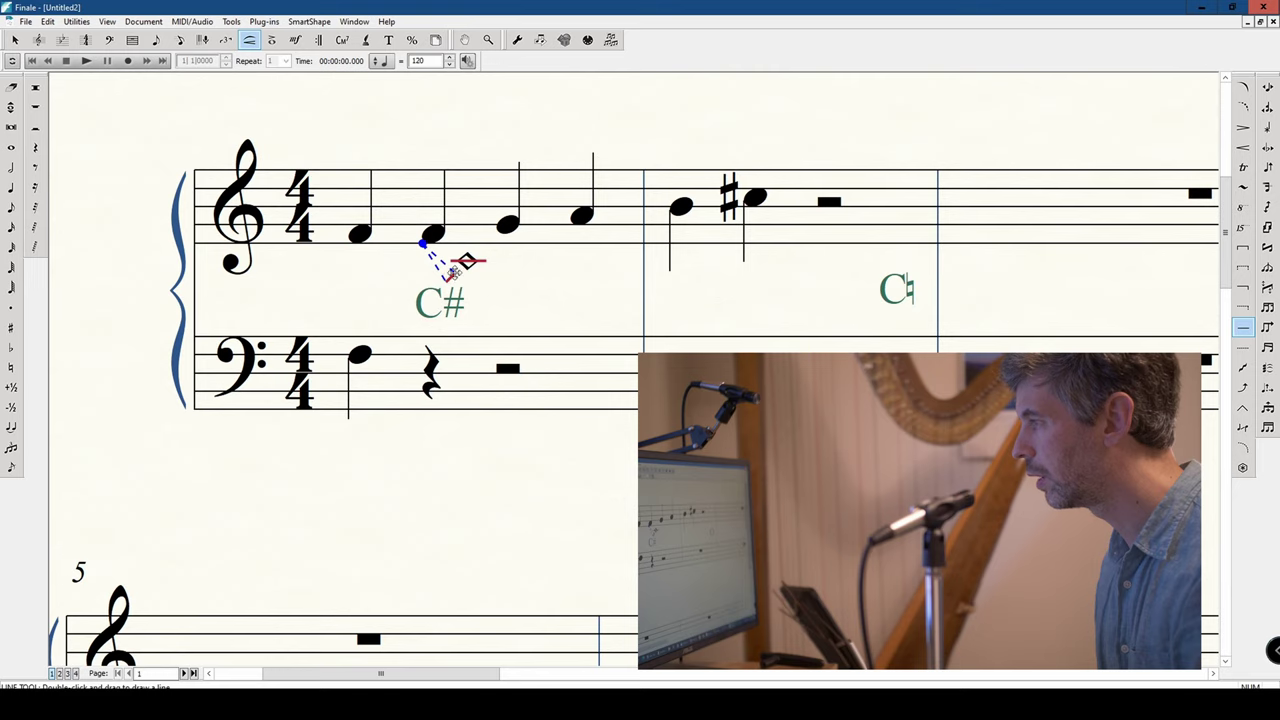
key(Escape)
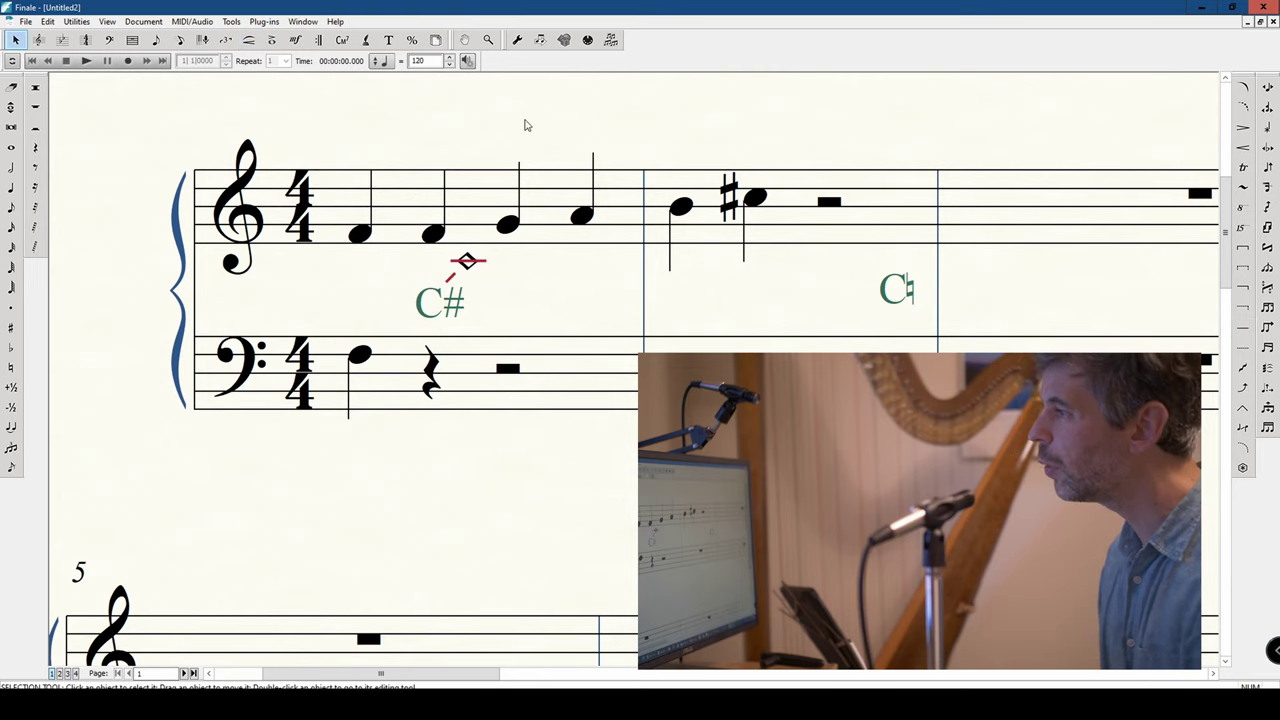
Step: Zoom and pan the page to bring the title and opening bars into view
key(ctrl+minus)
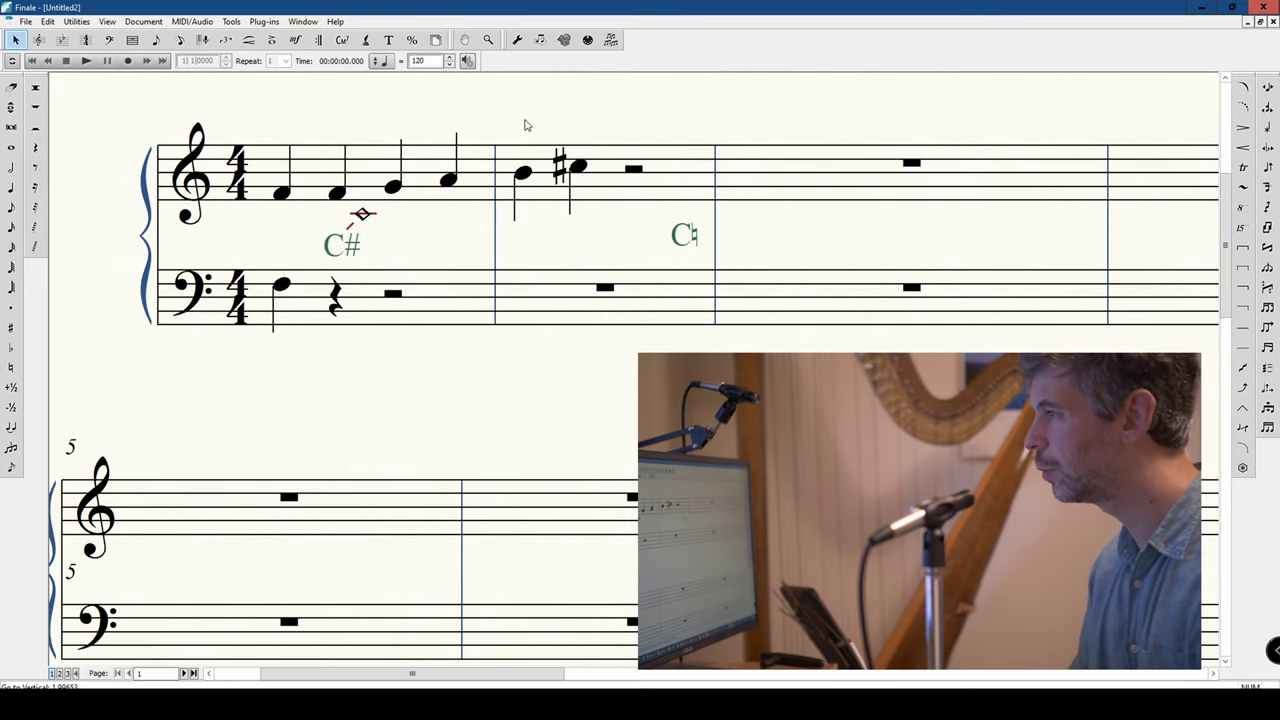
key(ctrl+plus)
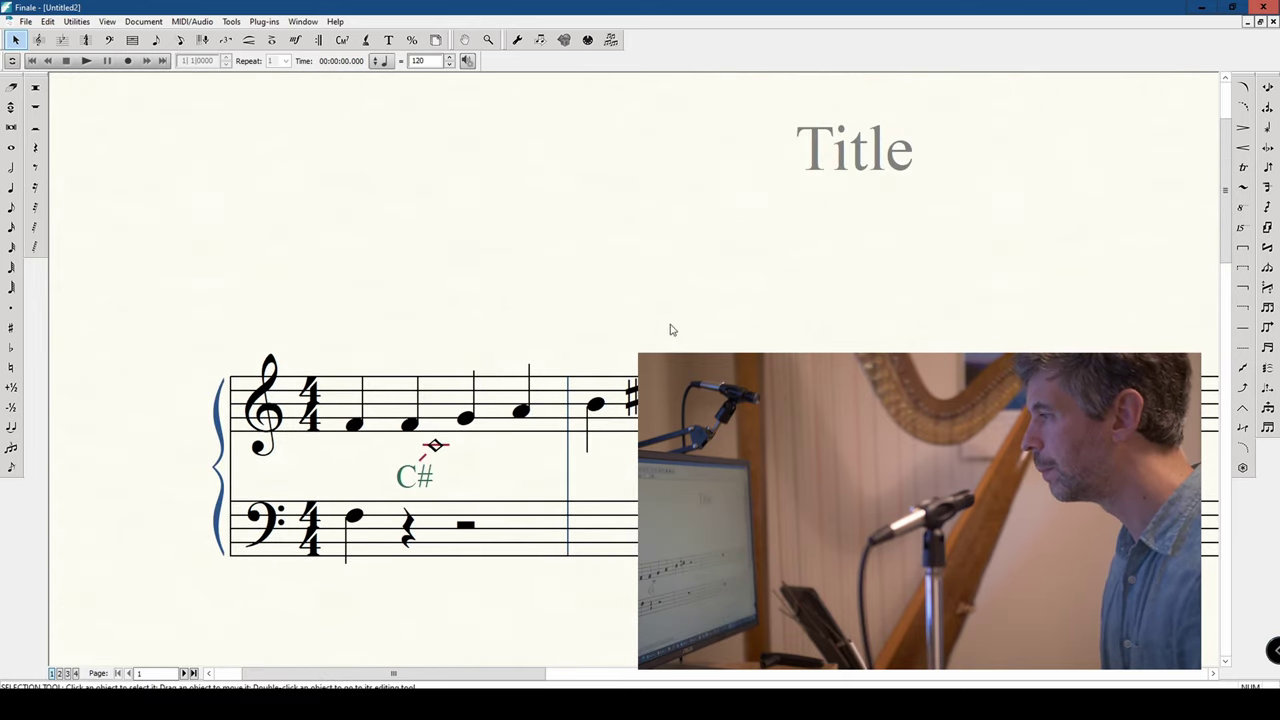
drag(669, 329, 539, 251)
drag(456, 225, 574, 274)
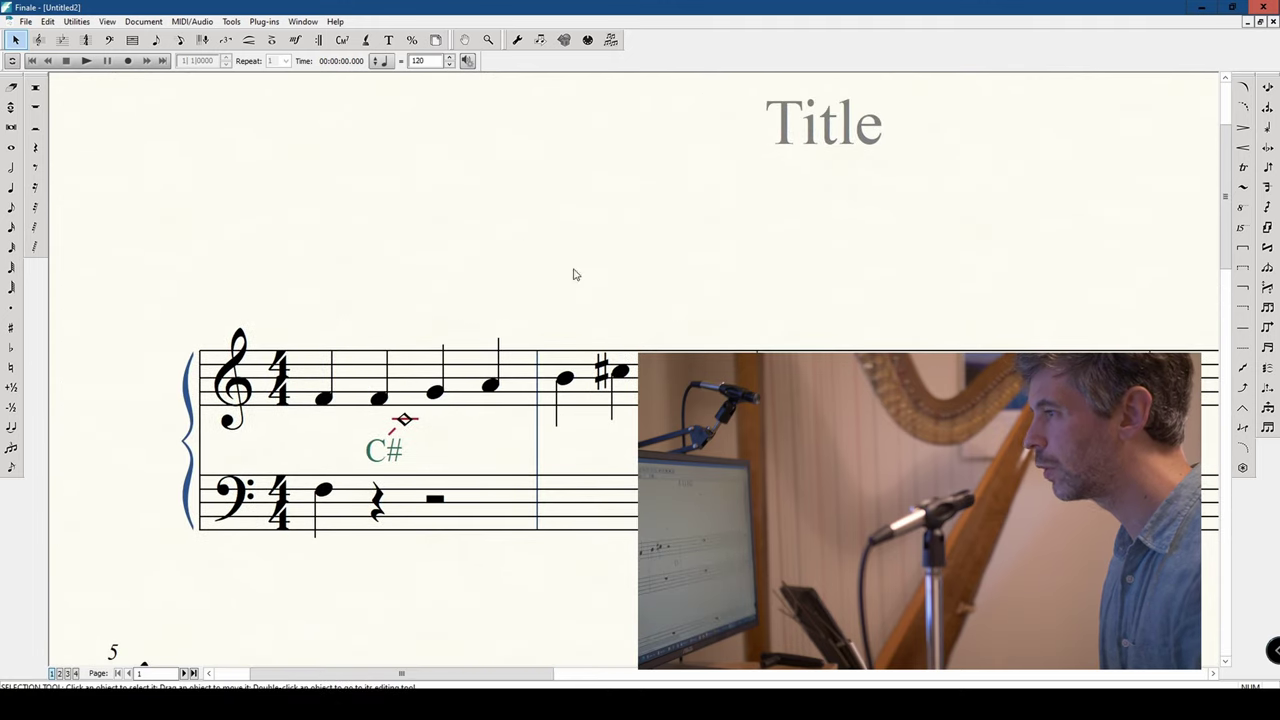
drag(380, 251, 514, 300)
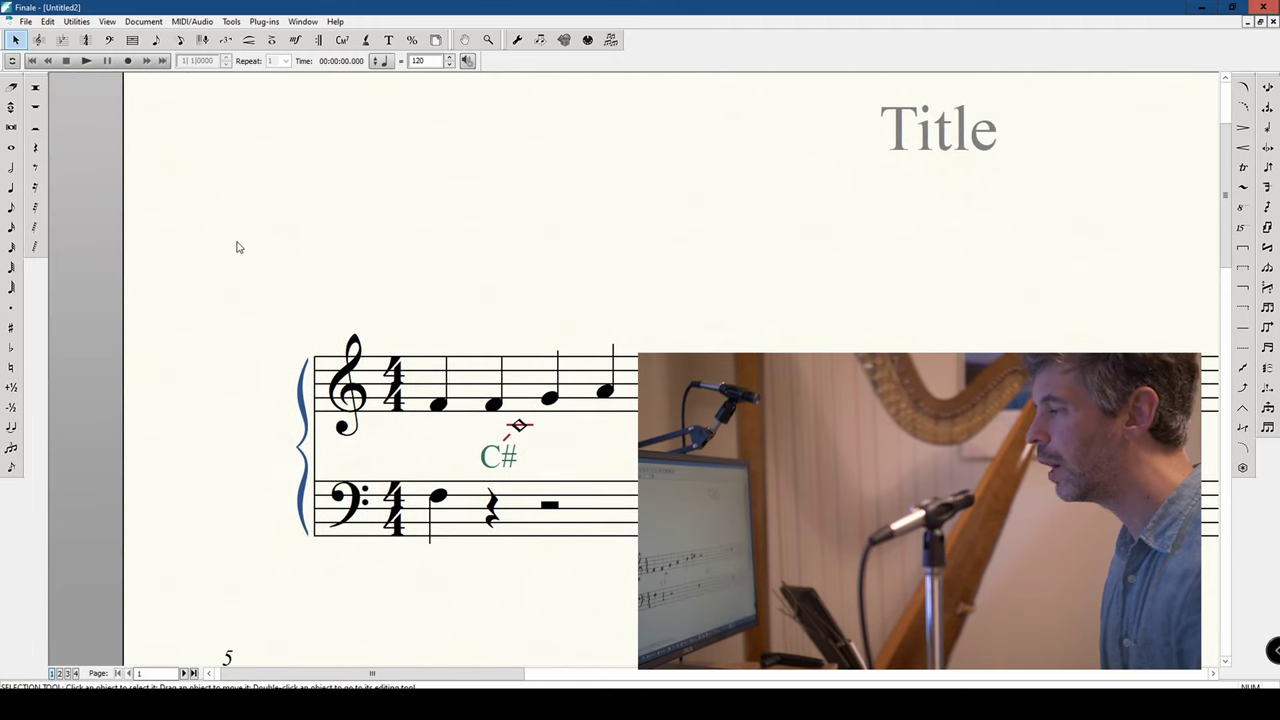
Step: In layer 2 of measure 1, insert a quarter rest before the C# using Speedy Entry
click(156, 41)
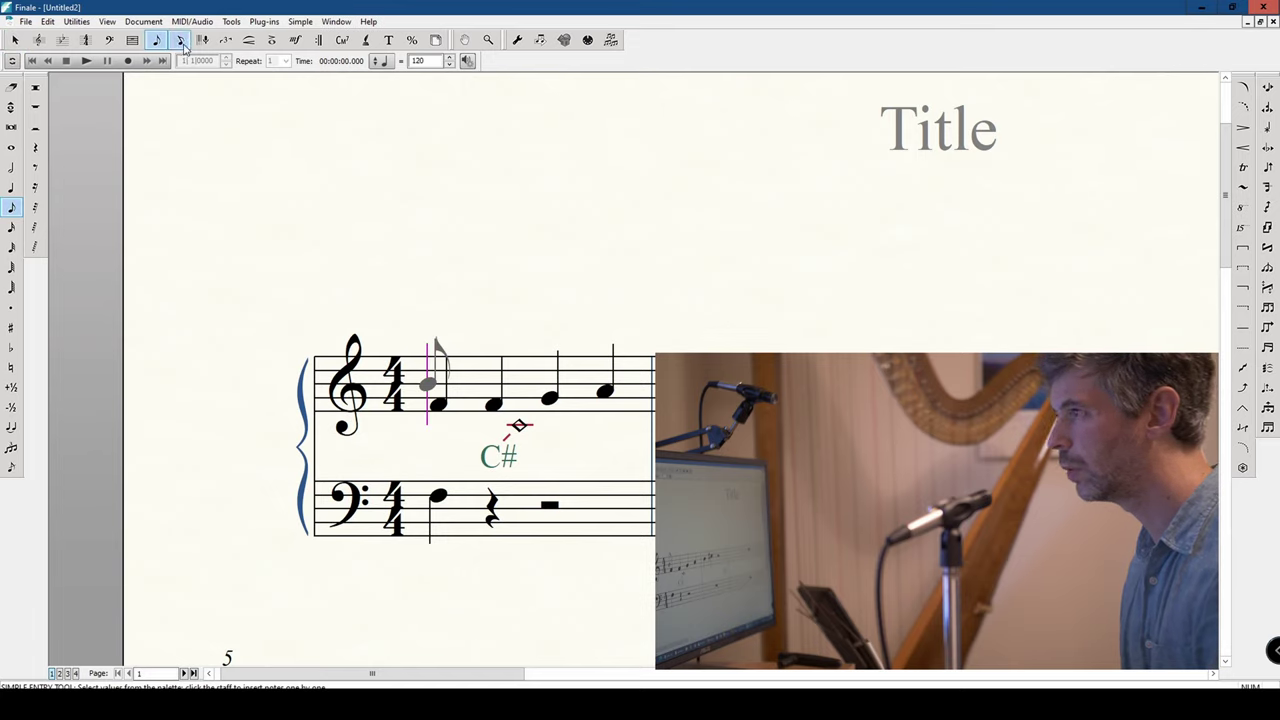
click(181, 40)
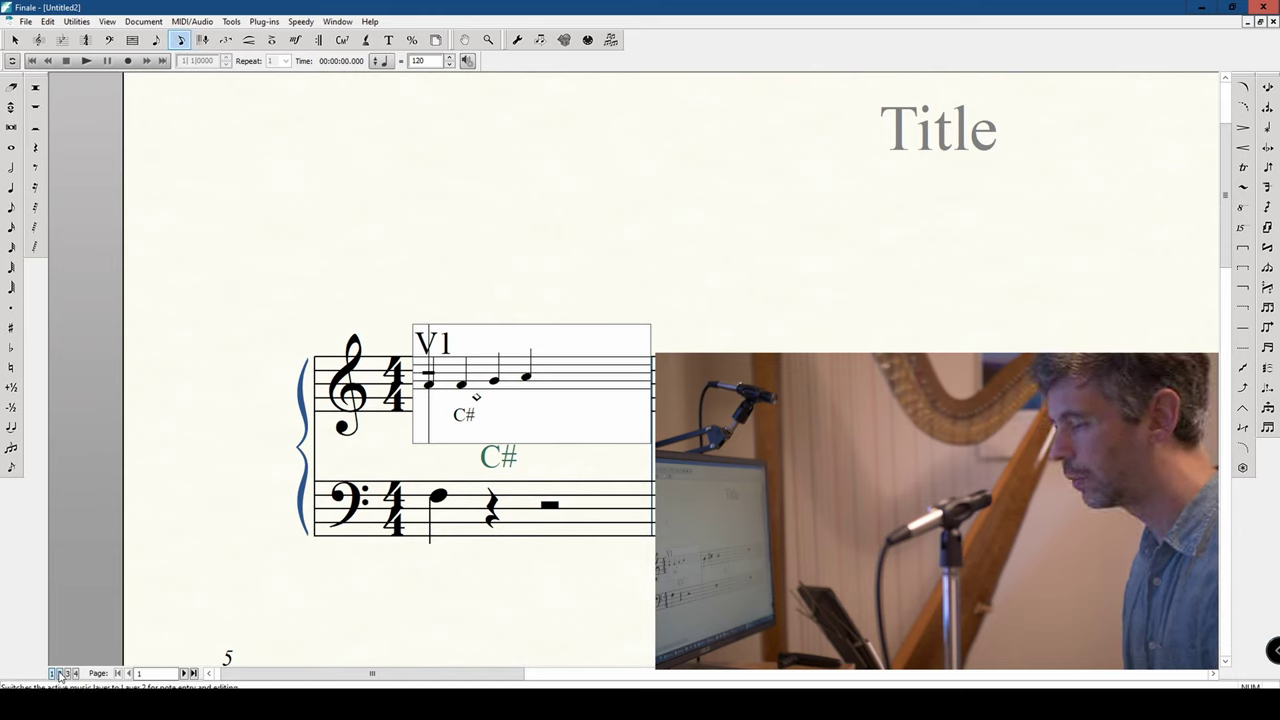
click(60, 673)
click(509, 258)
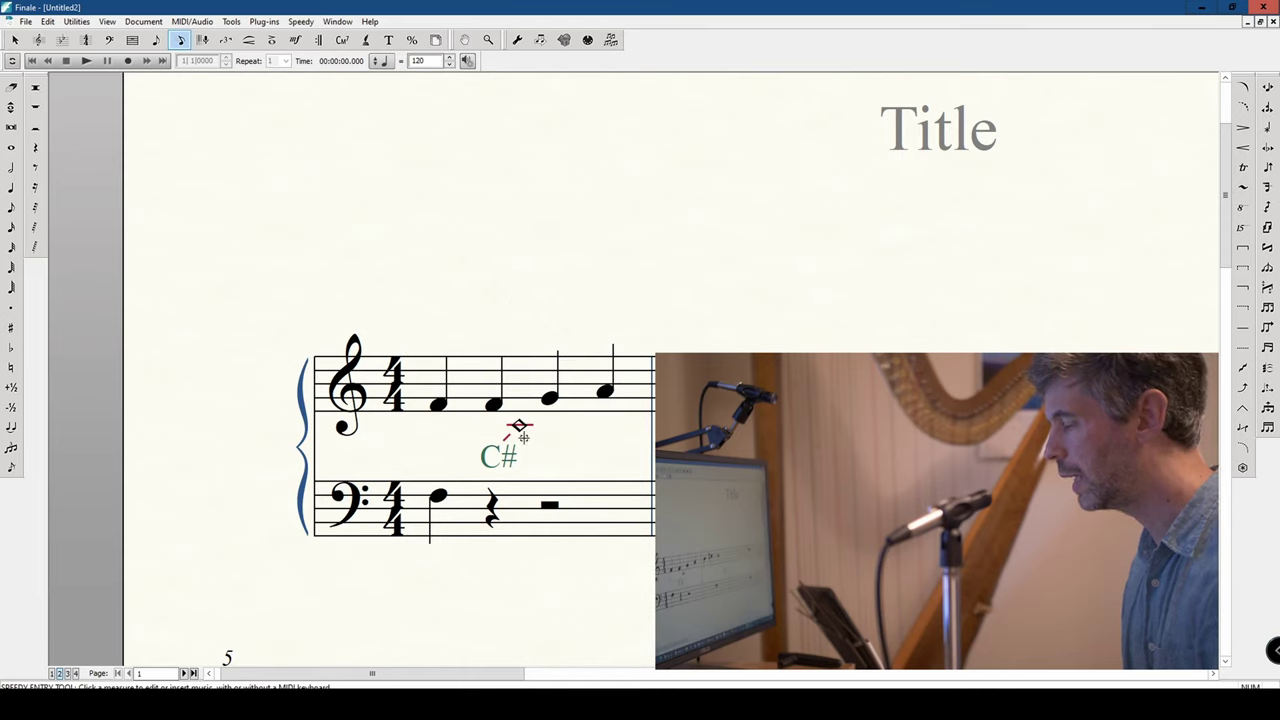
click(467, 386)
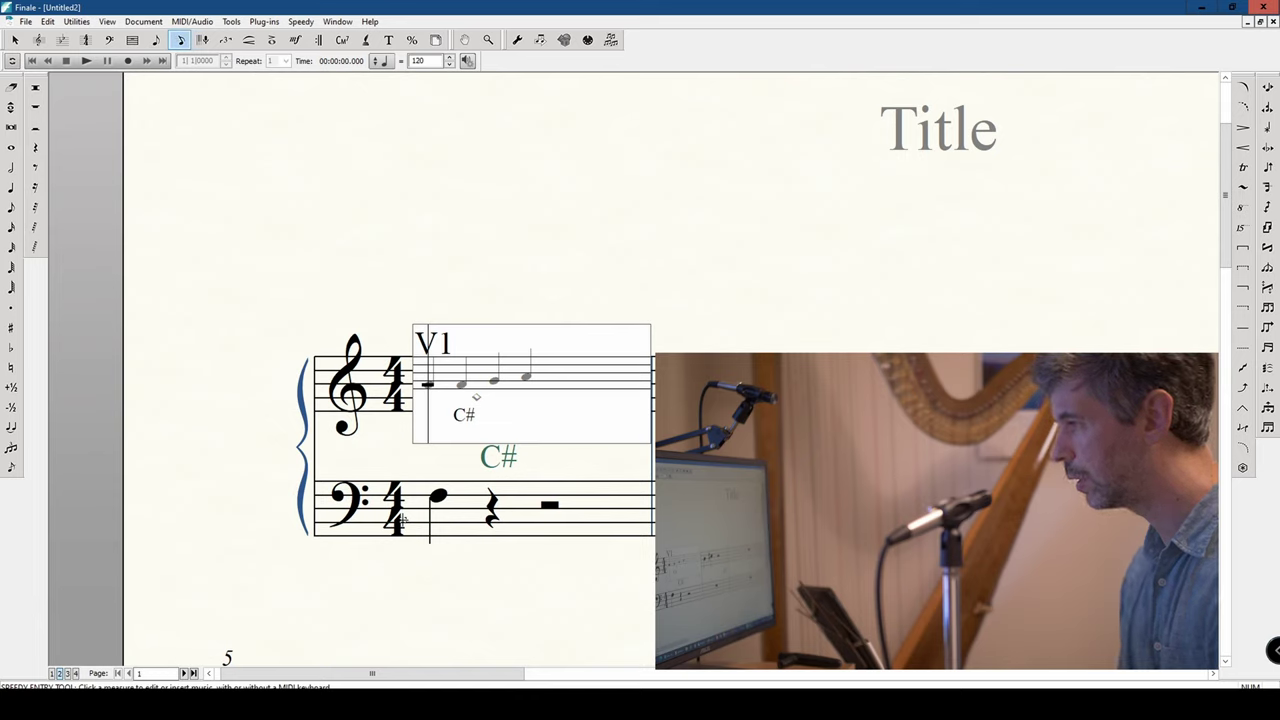
key(5)
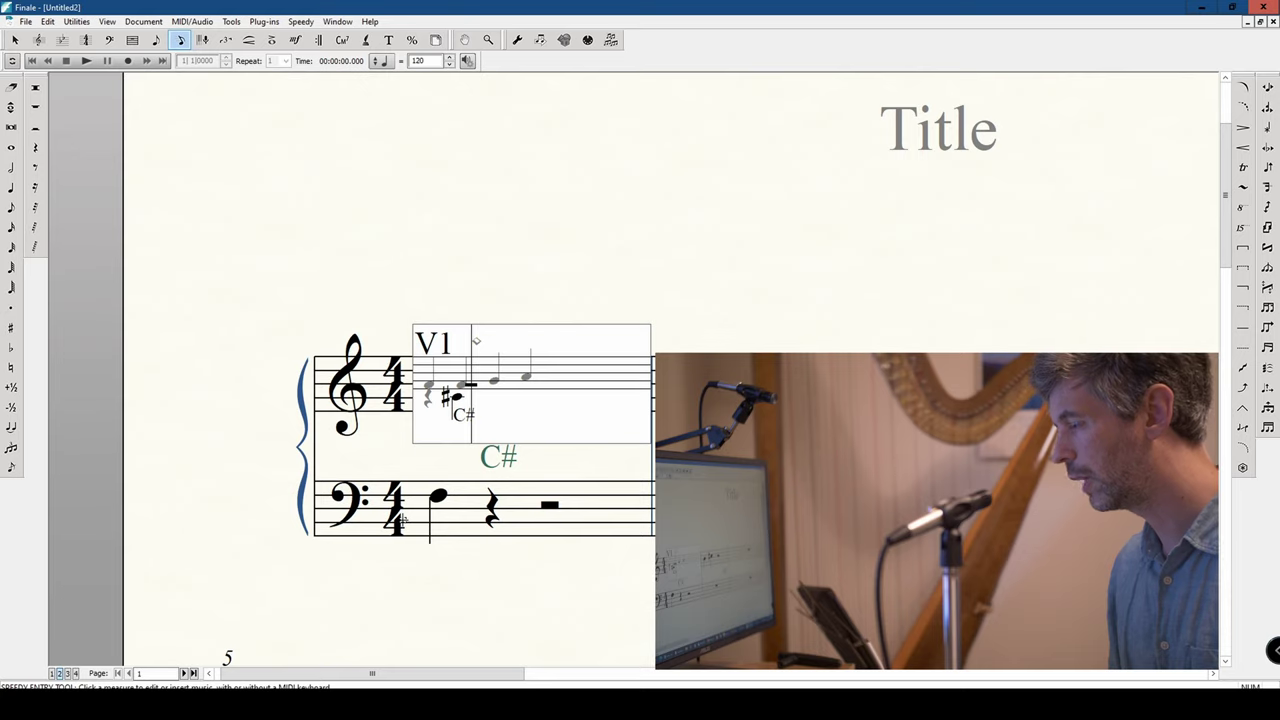
key(Escape)
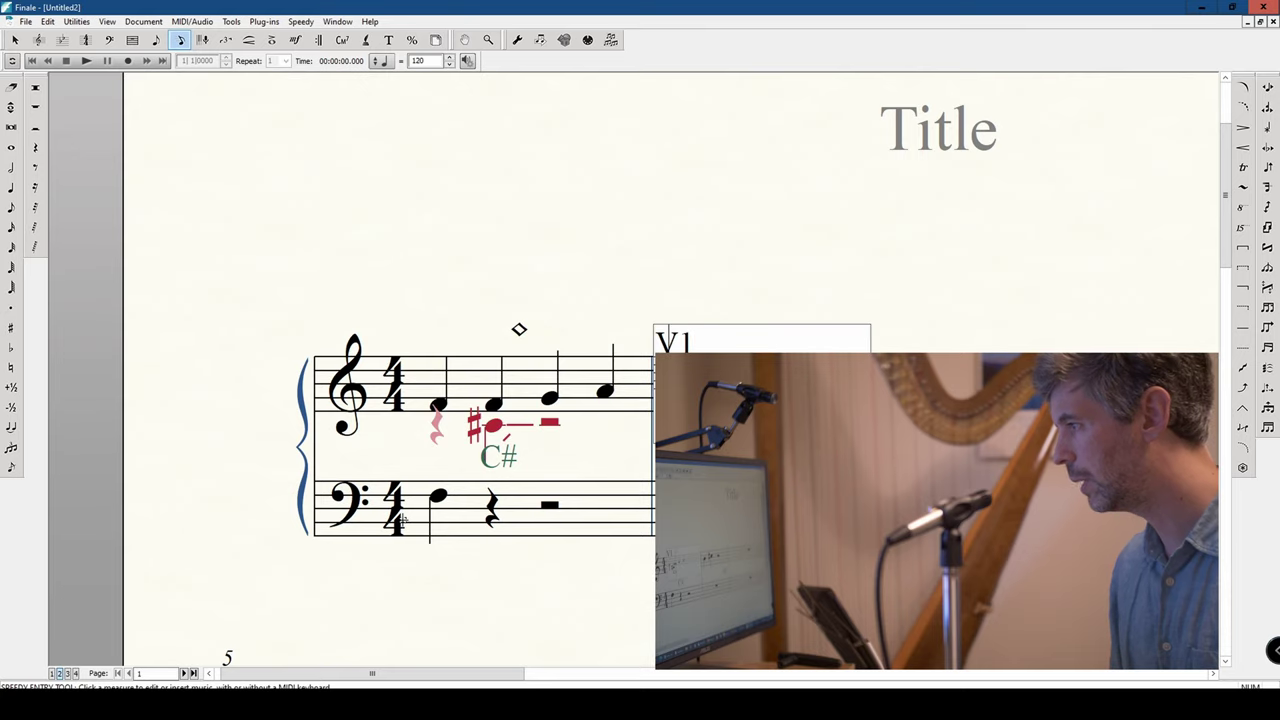
click(558, 397)
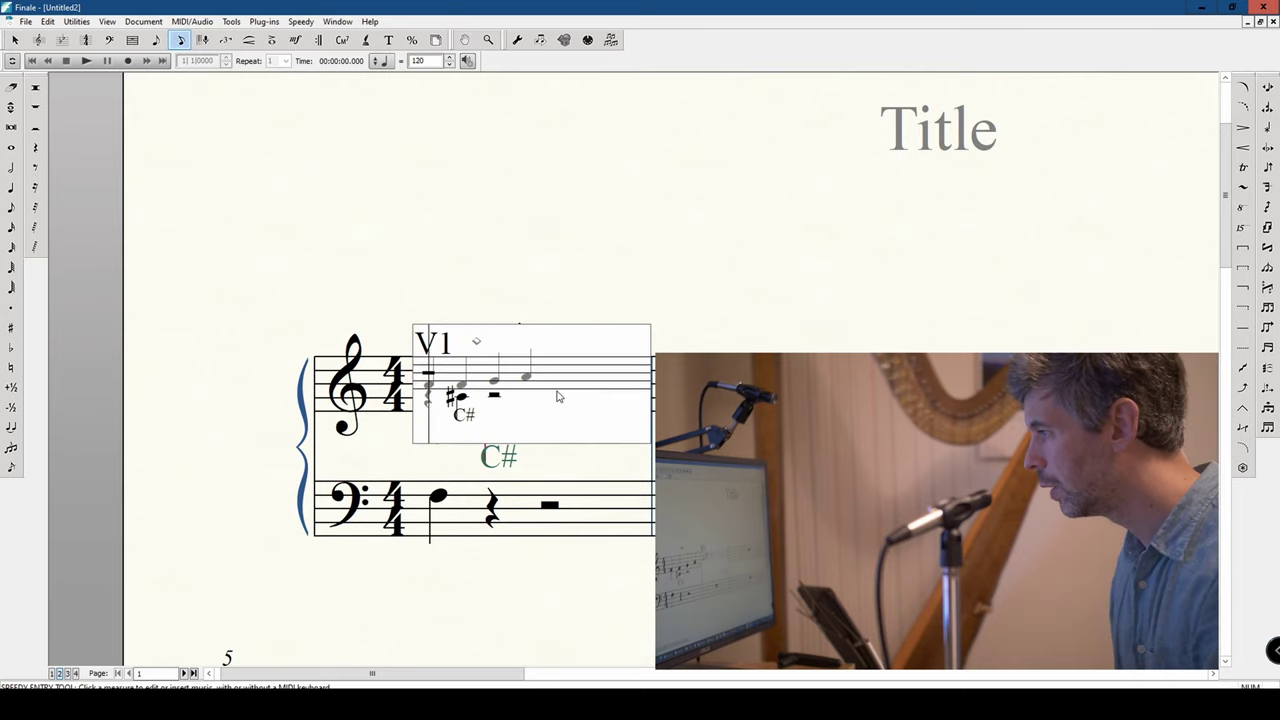
click(496, 397)
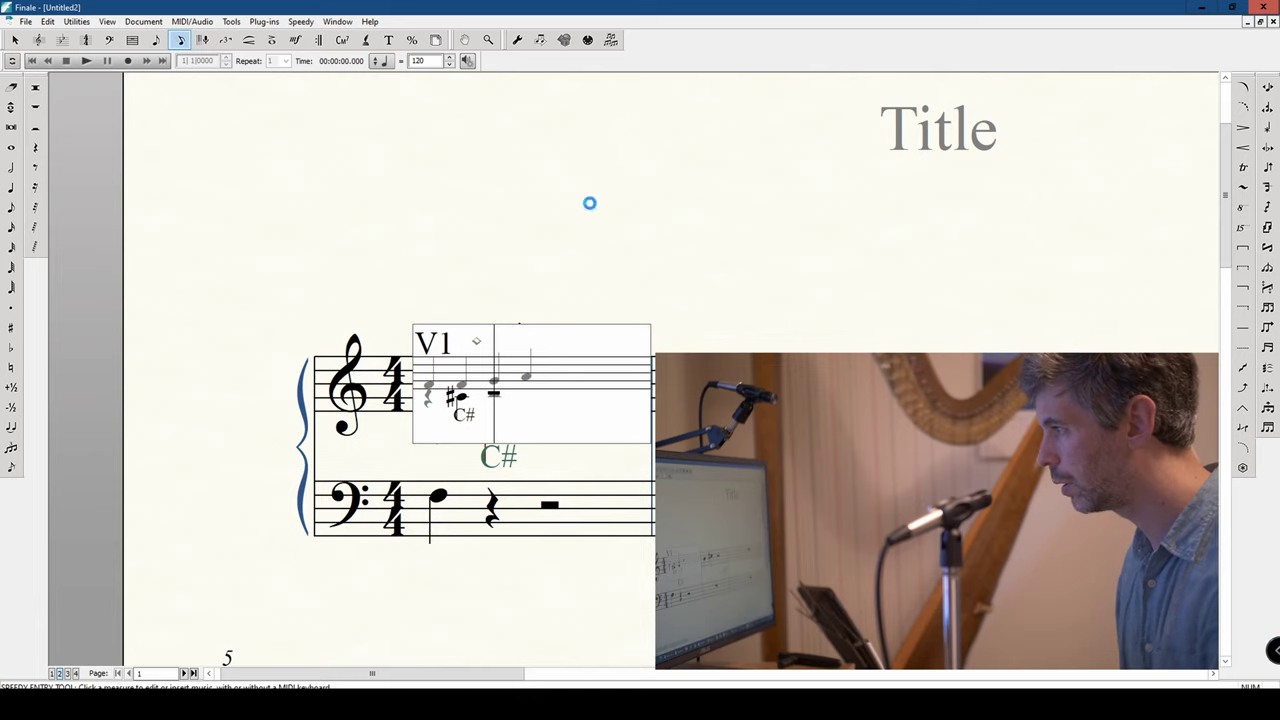
key(Escape)
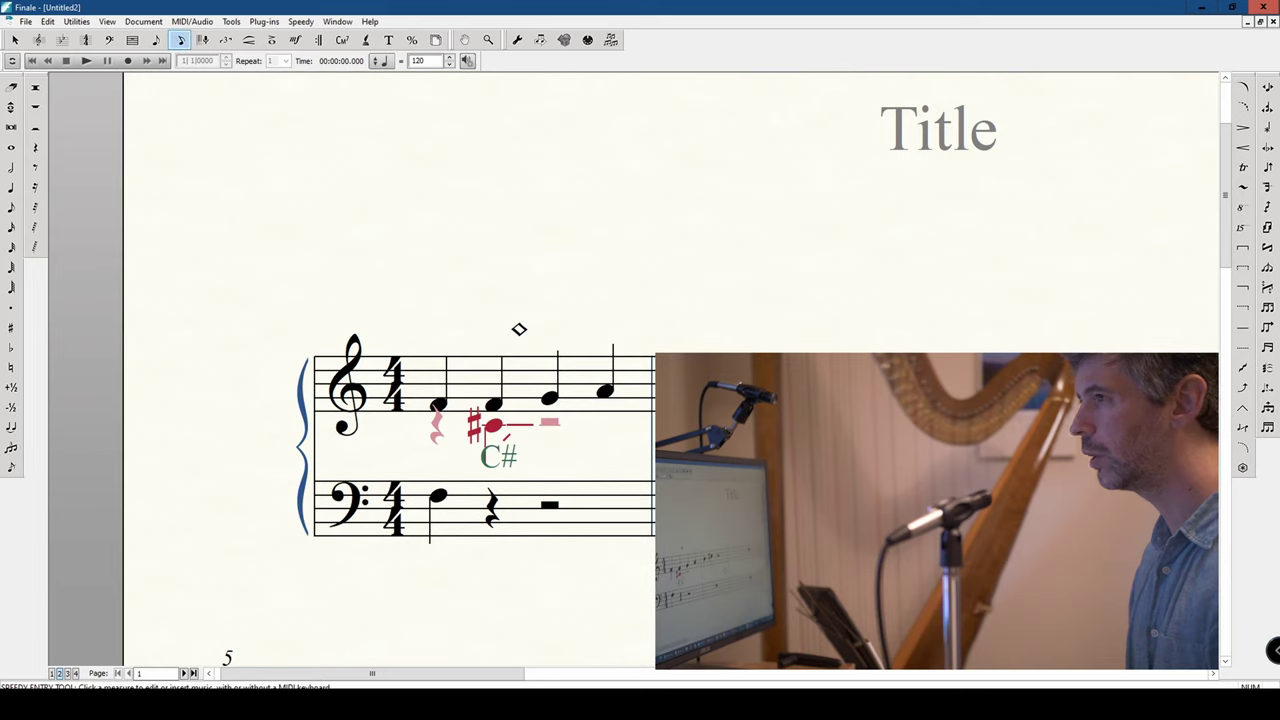
Step: Move the C# chord symbol down and to the right, out of the way
click(15, 39)
drag(505, 458, 592, 474)
click(508, 440)
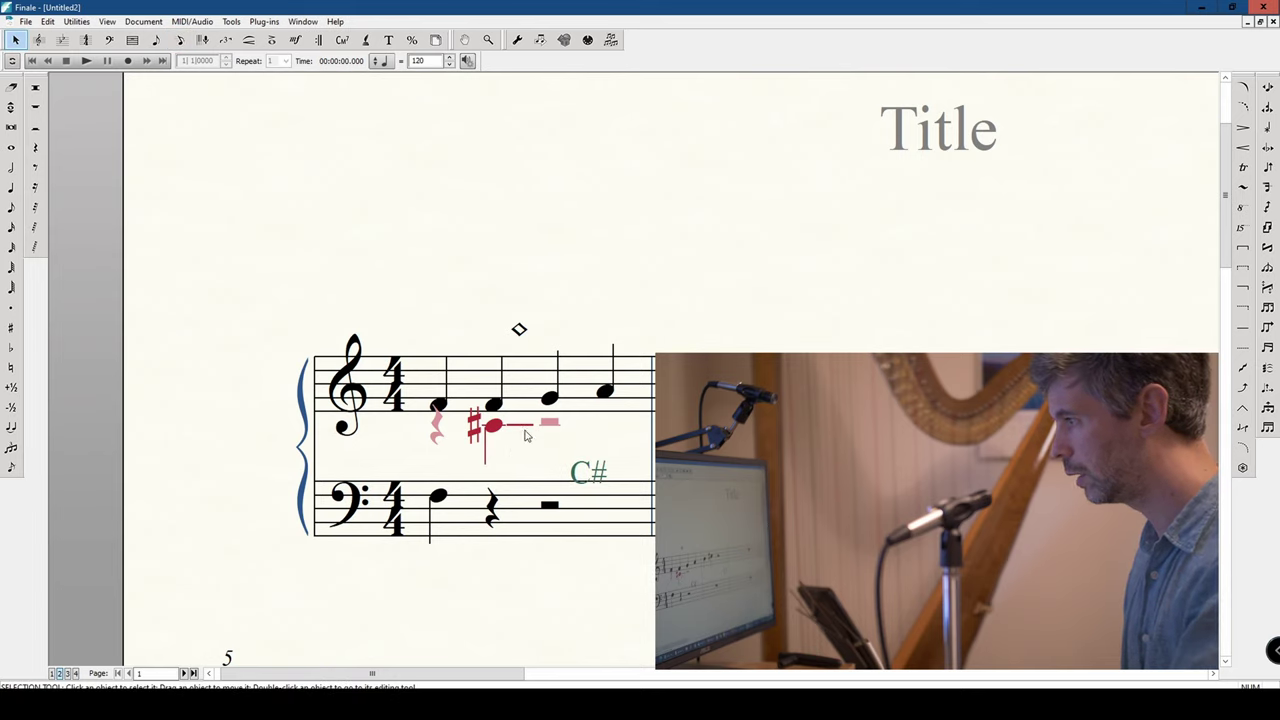
click(530, 438)
click(524, 322)
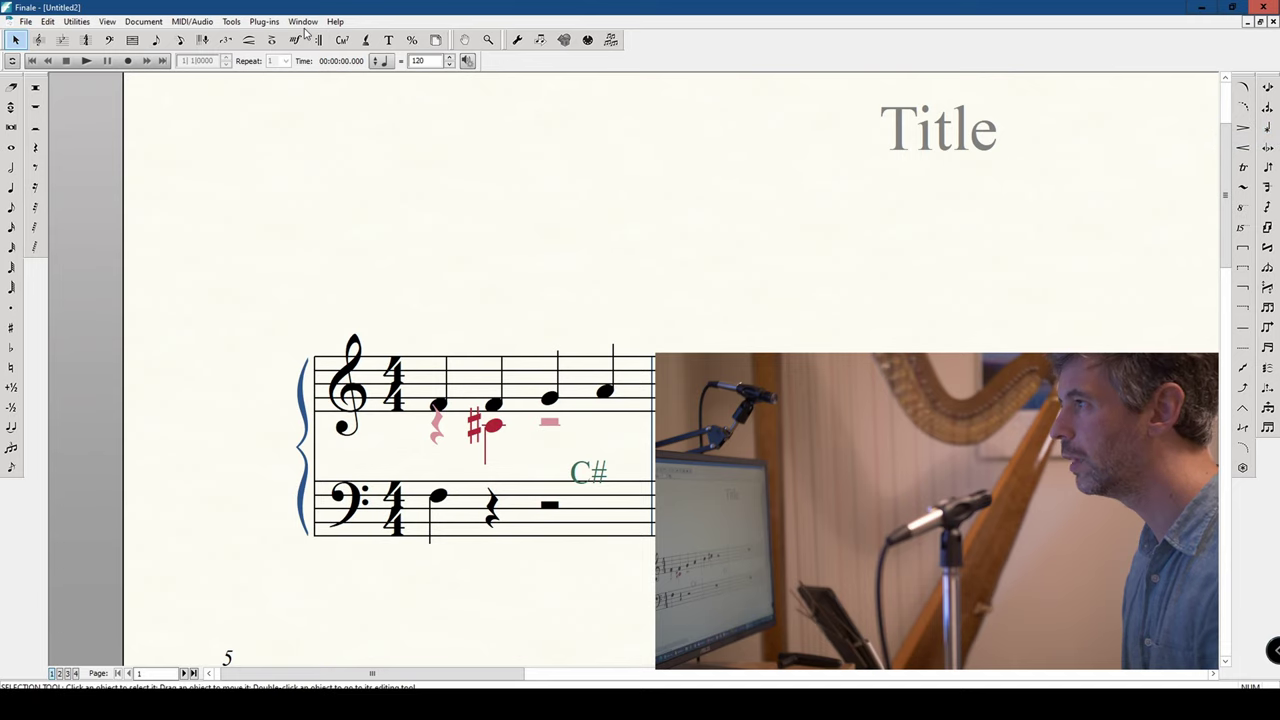
Step: Switch to the Note Shape special tool for replacing noteheads
click(231, 21)
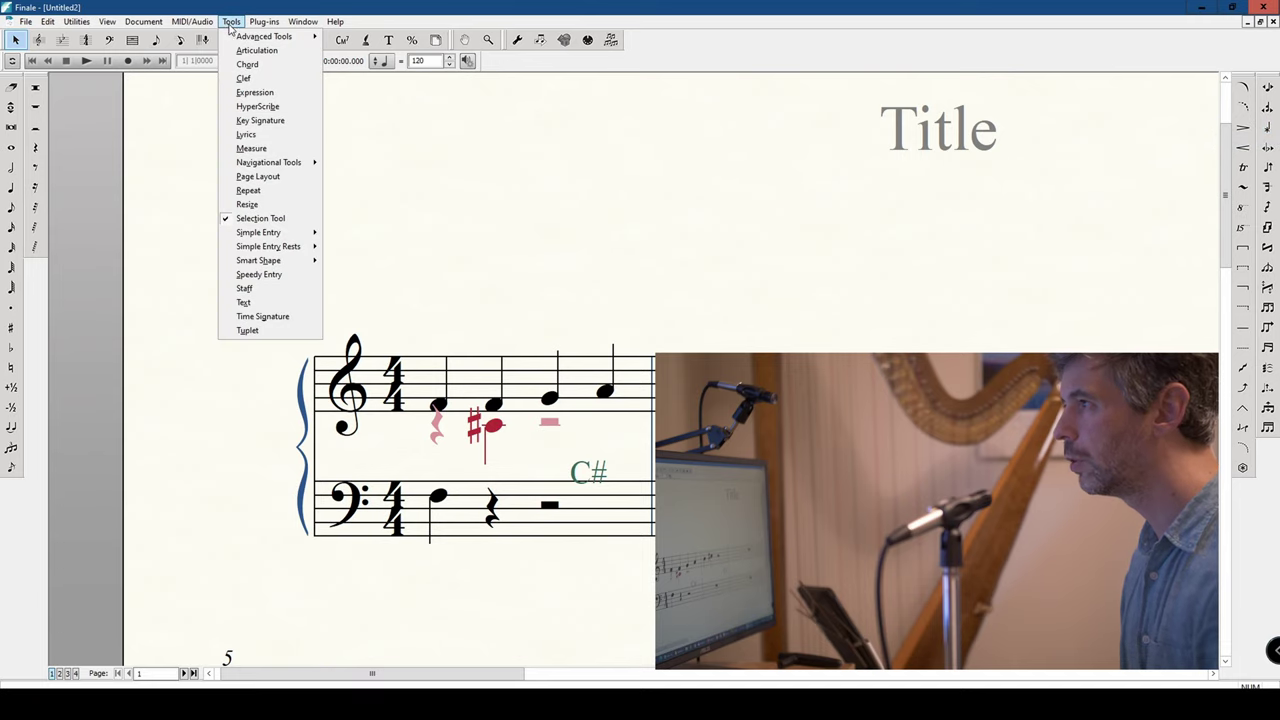
mouse_move(244, 38)
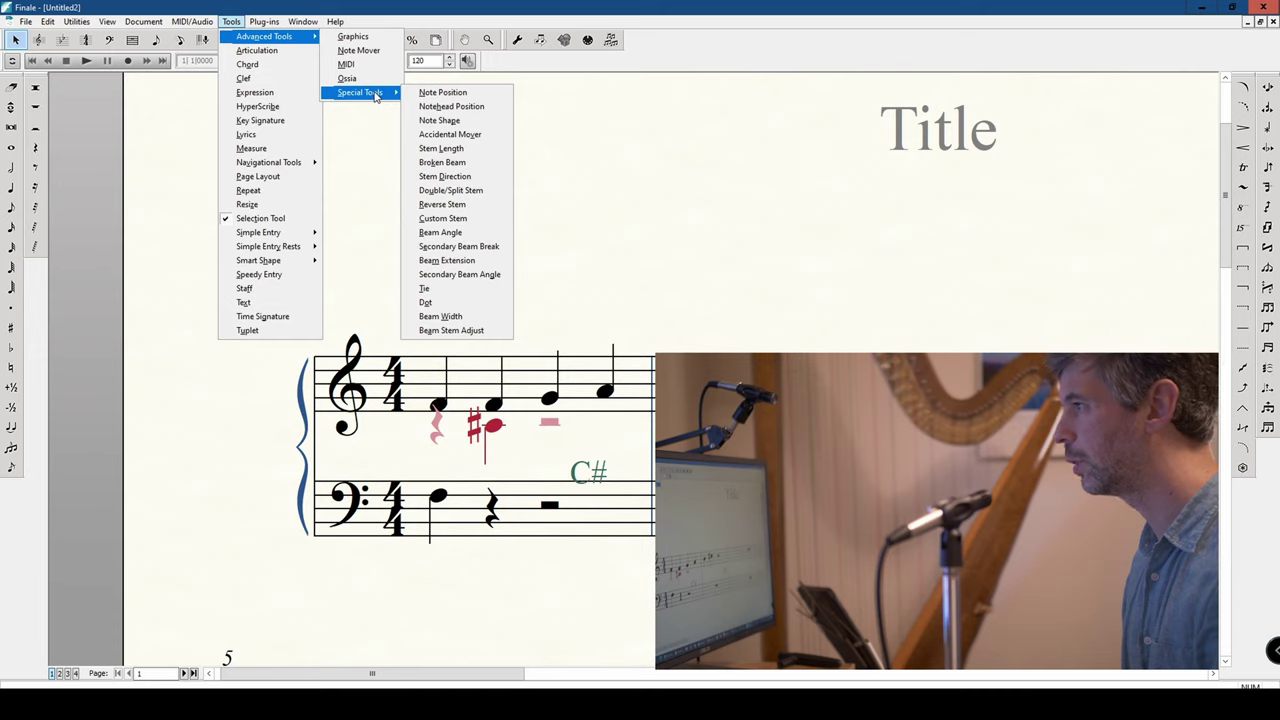
key(Escape)
key(Escape)
key(Escape)
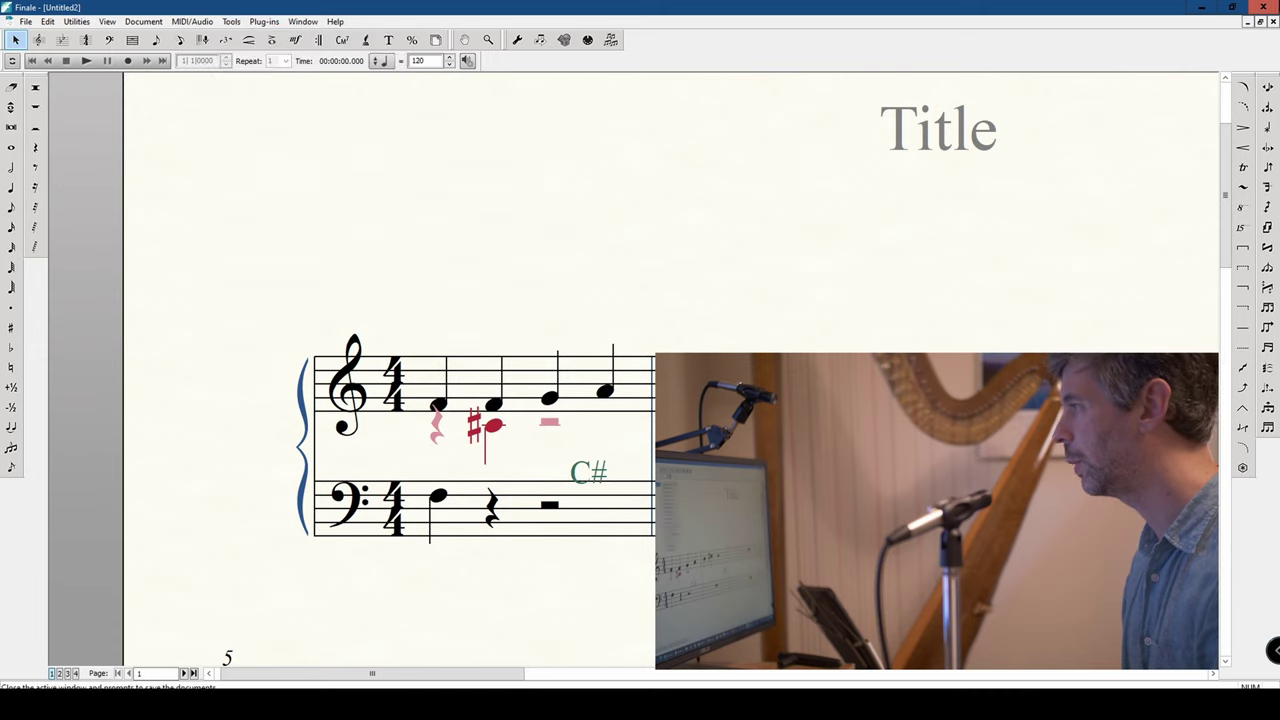
click(1268, 129)
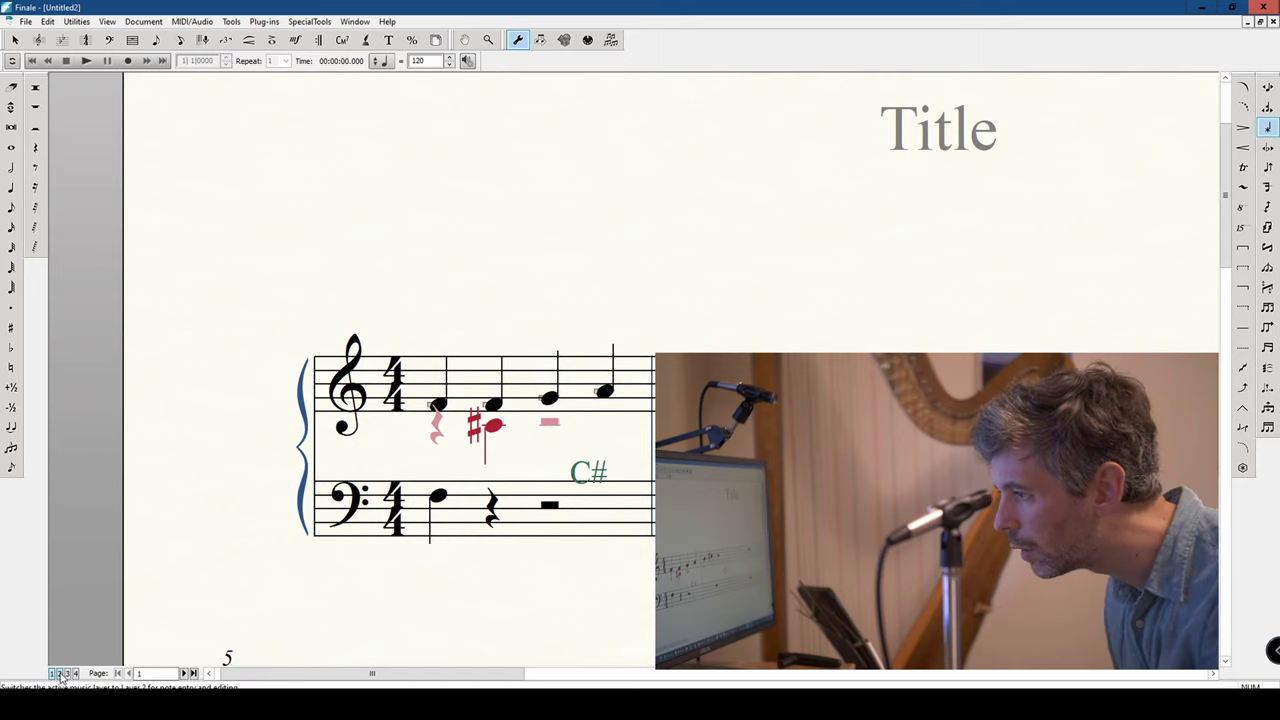
Step: Replace the layer-2 C-sharp notehead with small hollow diamond symbol 225
double_click(495, 428)
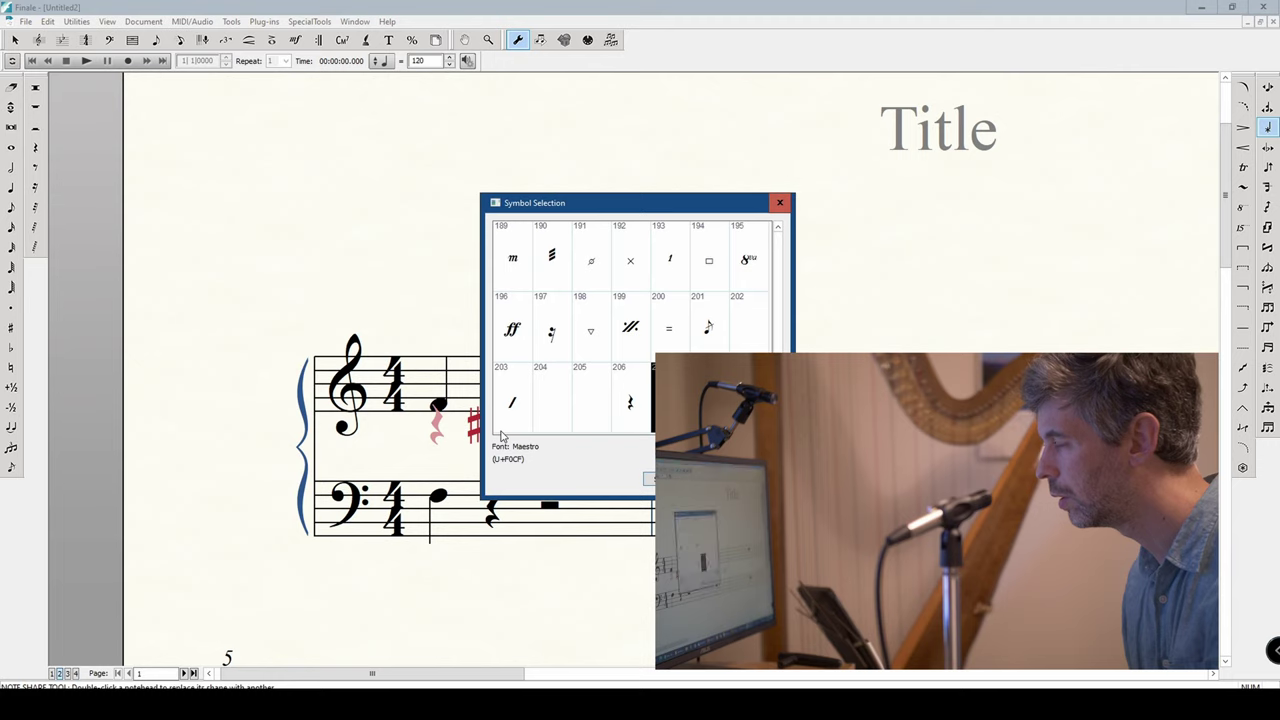
scroll(605, 348, up, 3)
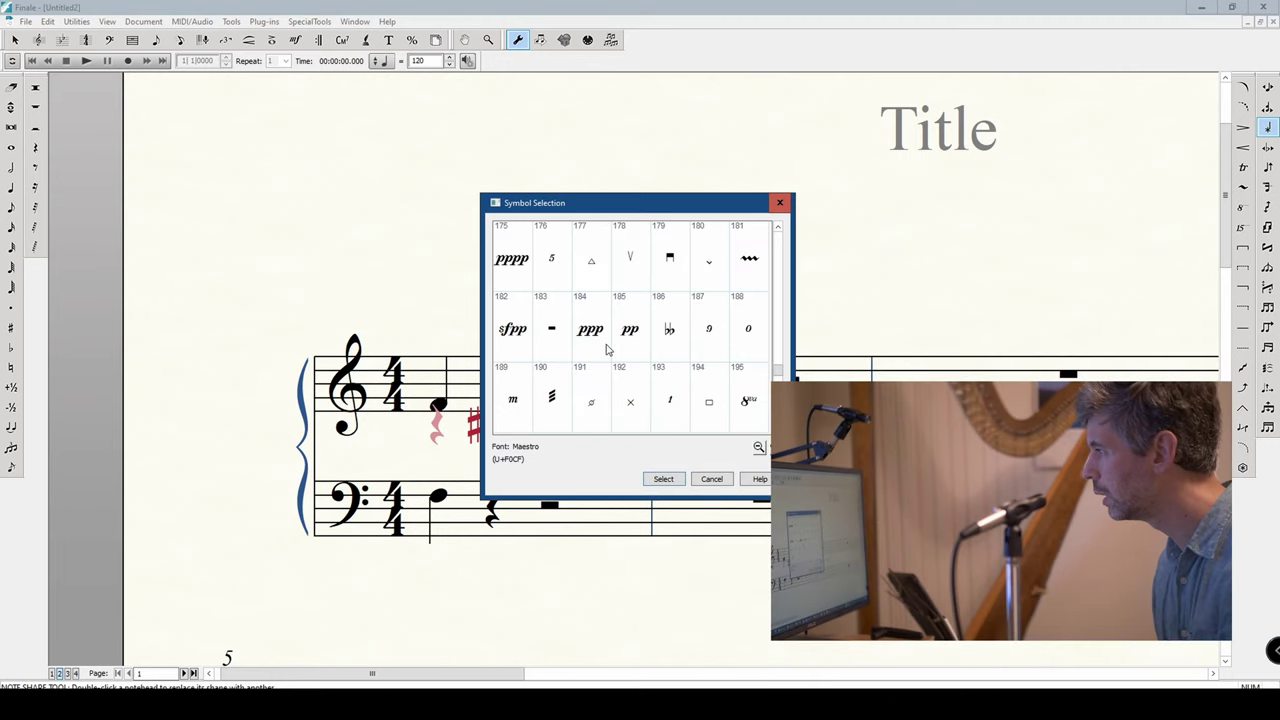
scroll(605, 348, up, 2)
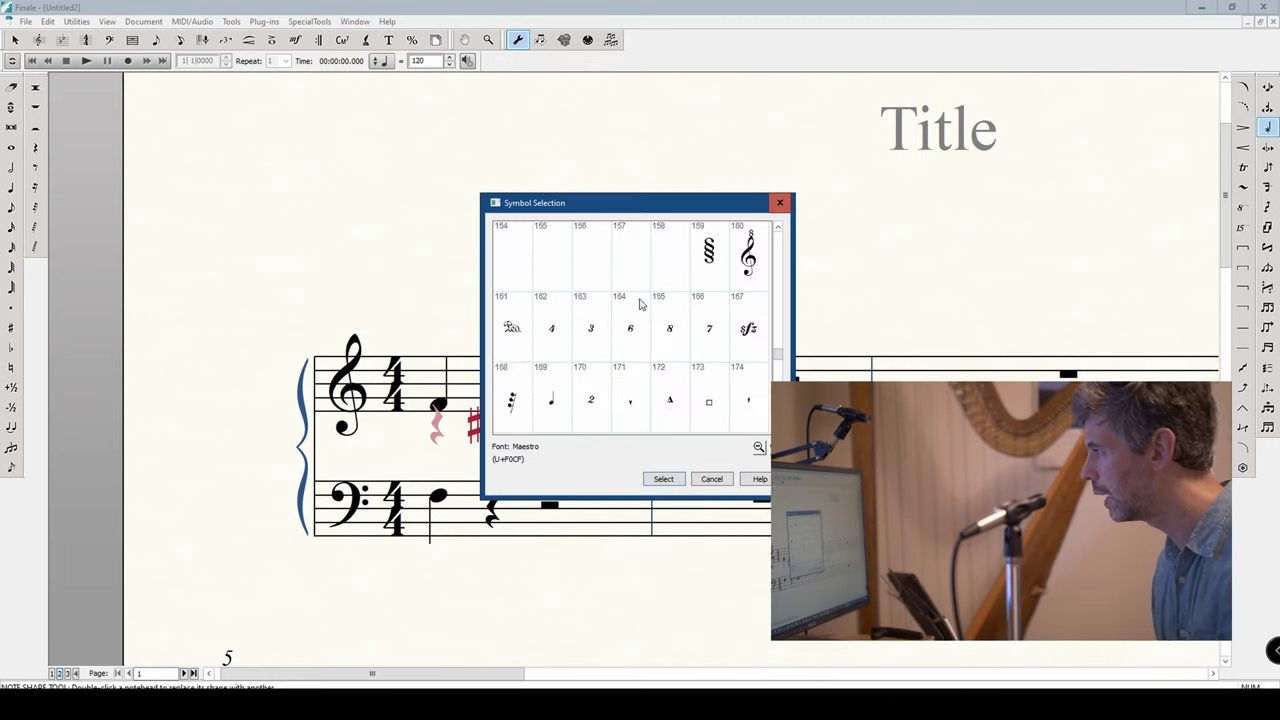
scroll(641, 303, up, 3)
scroll(640, 303, up, 3)
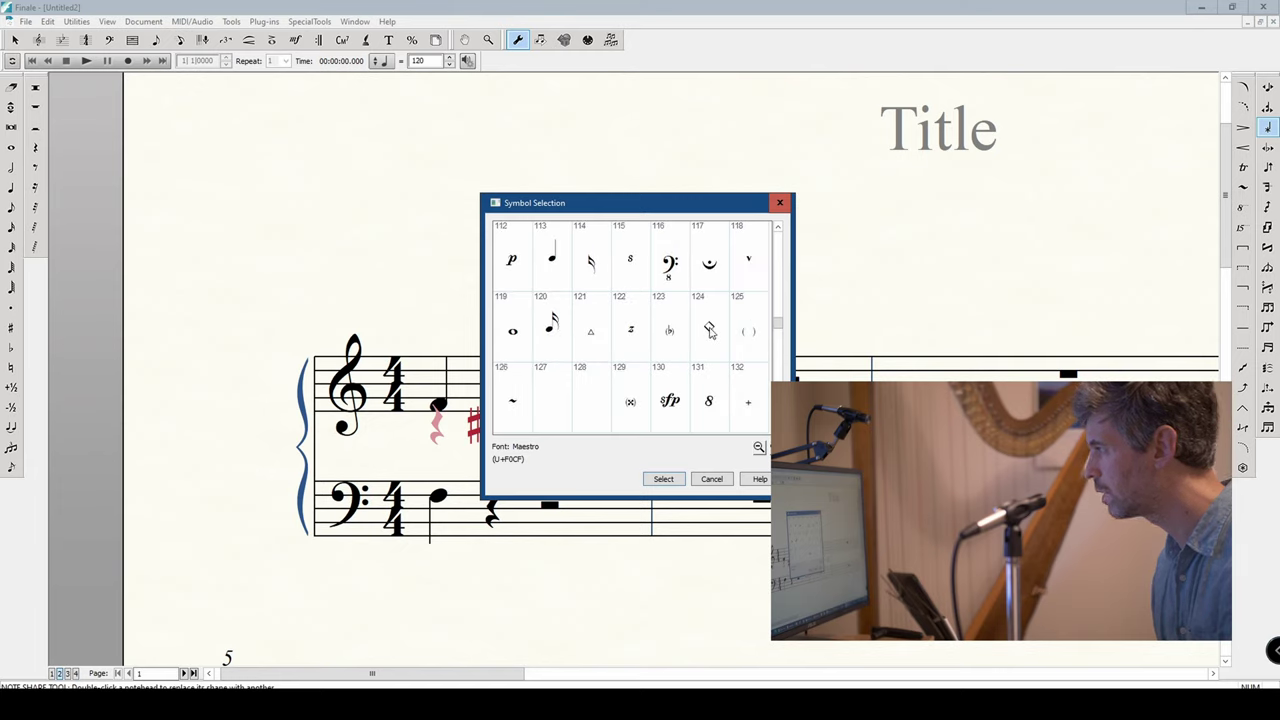
scroll(709, 332, up, 1)
scroll(709, 332, down, 9)
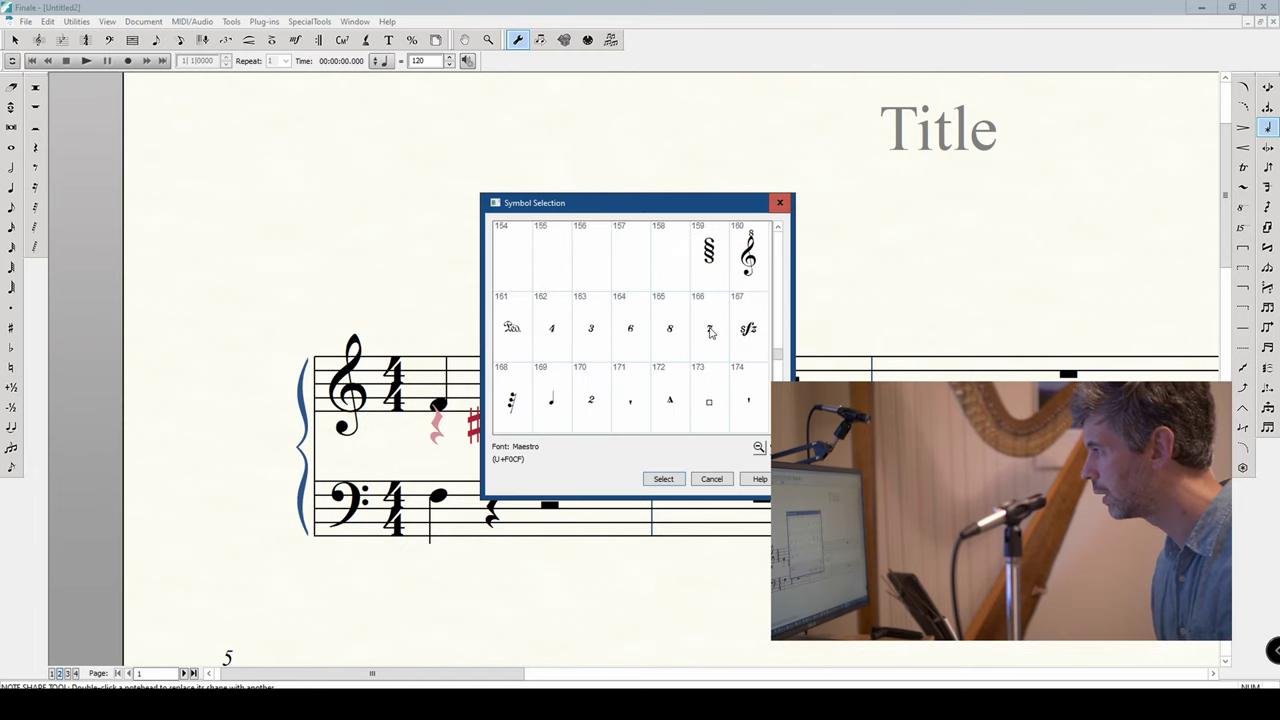
scroll(662, 331, down, 2)
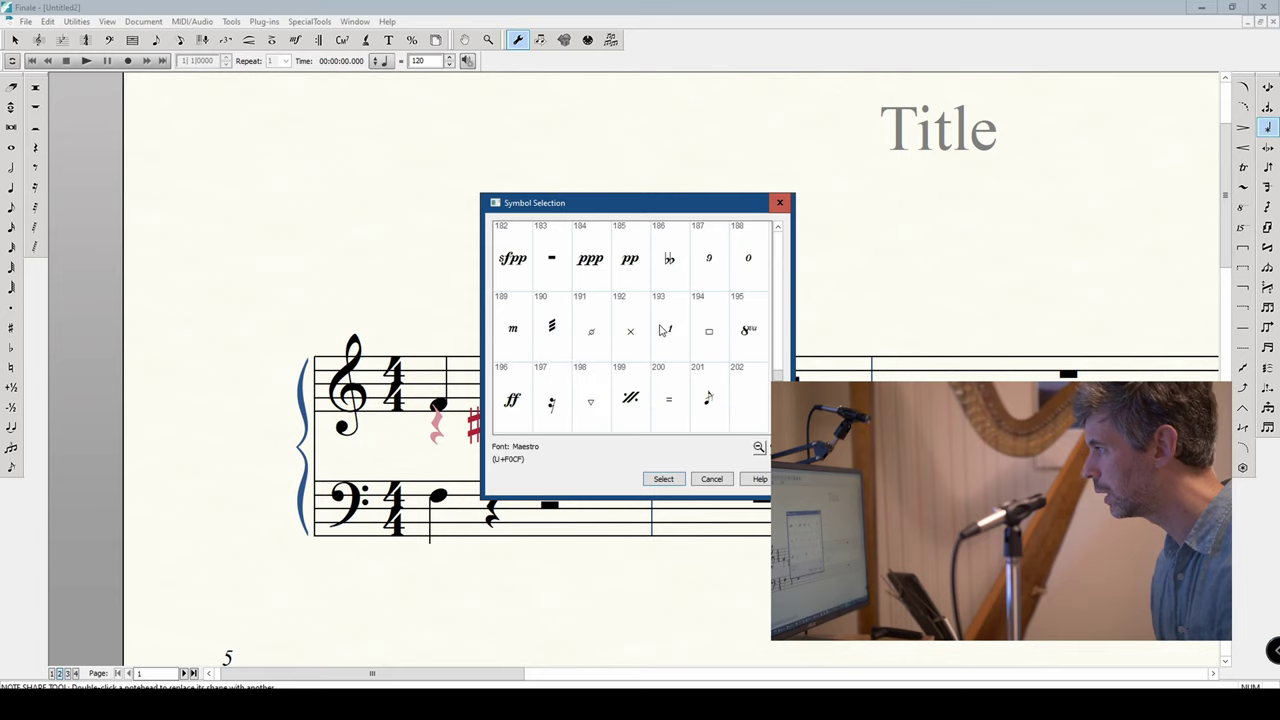
scroll(662, 331, down, 4)
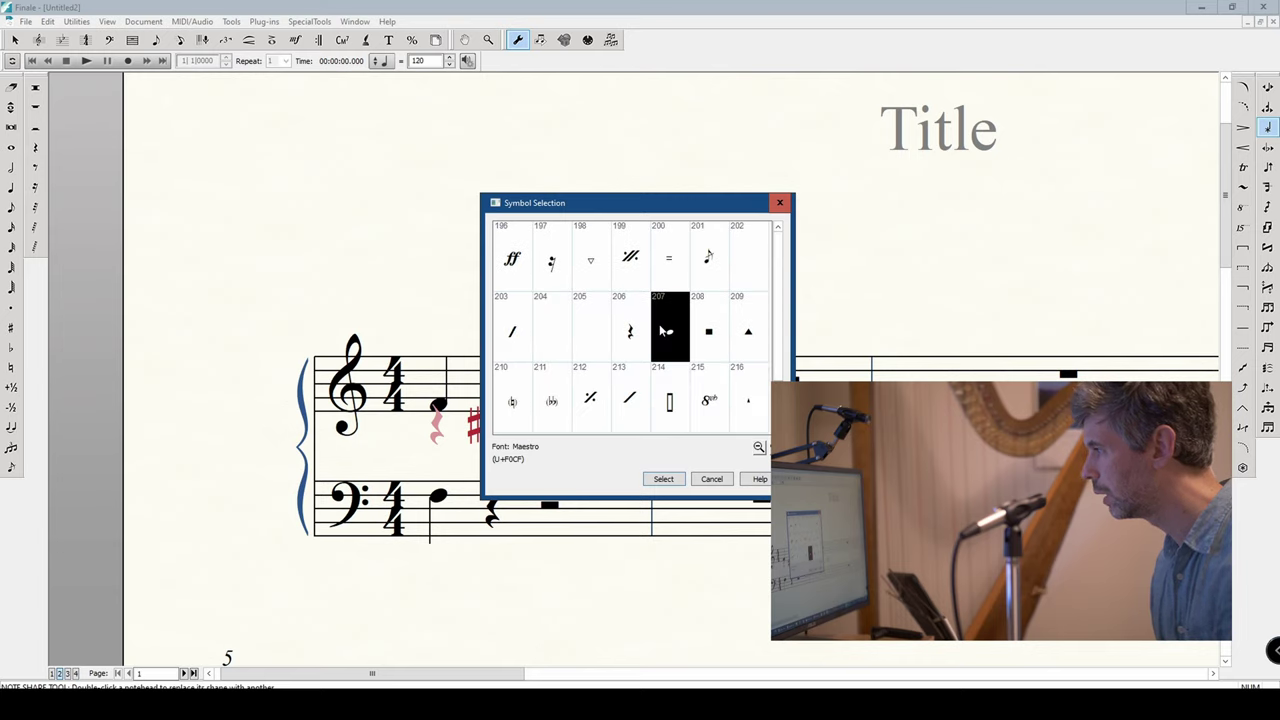
scroll(662, 331, down, 2)
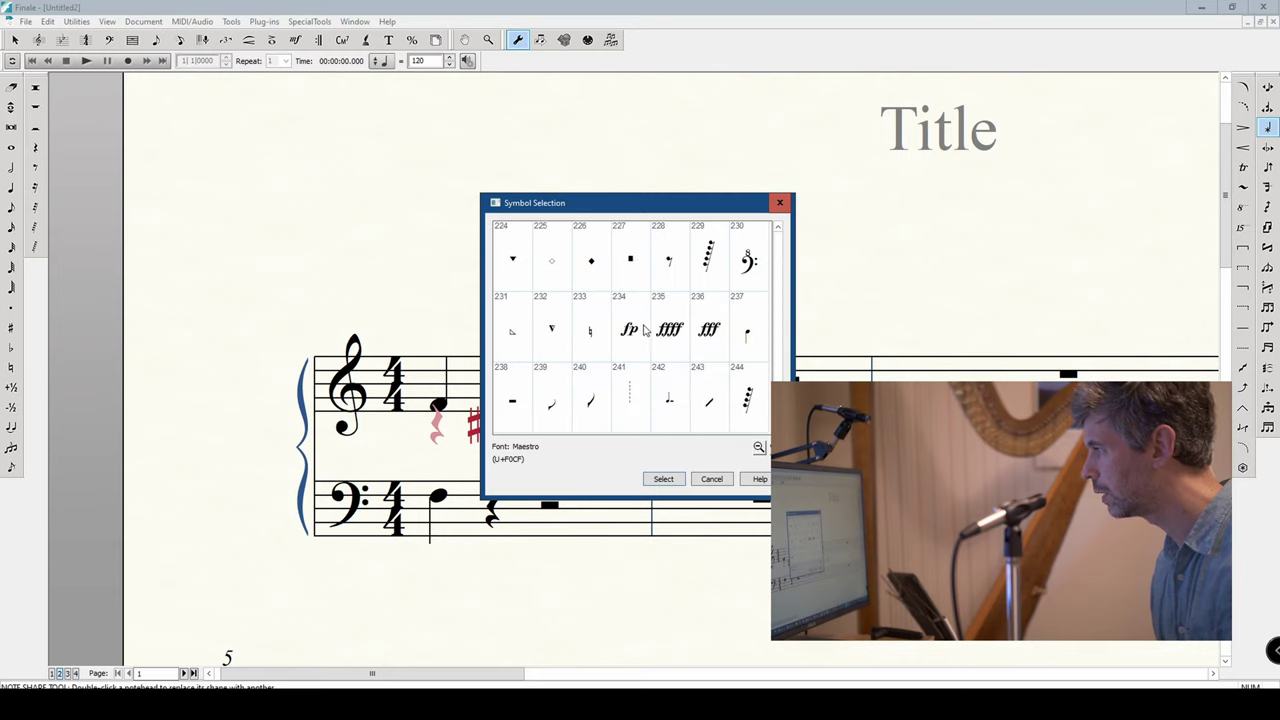
double_click(557, 258)
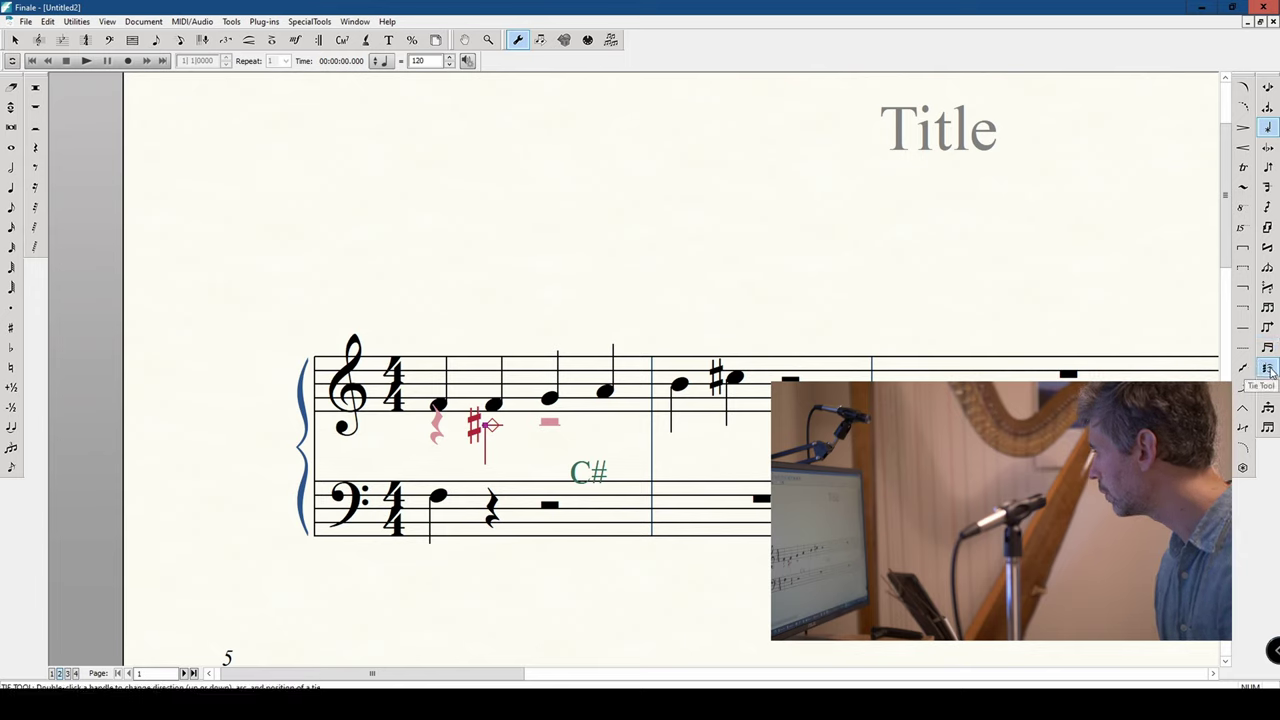
Step: Give the C-sharp a new blank custom stem shape so it appears stemless
click(1269, 270)
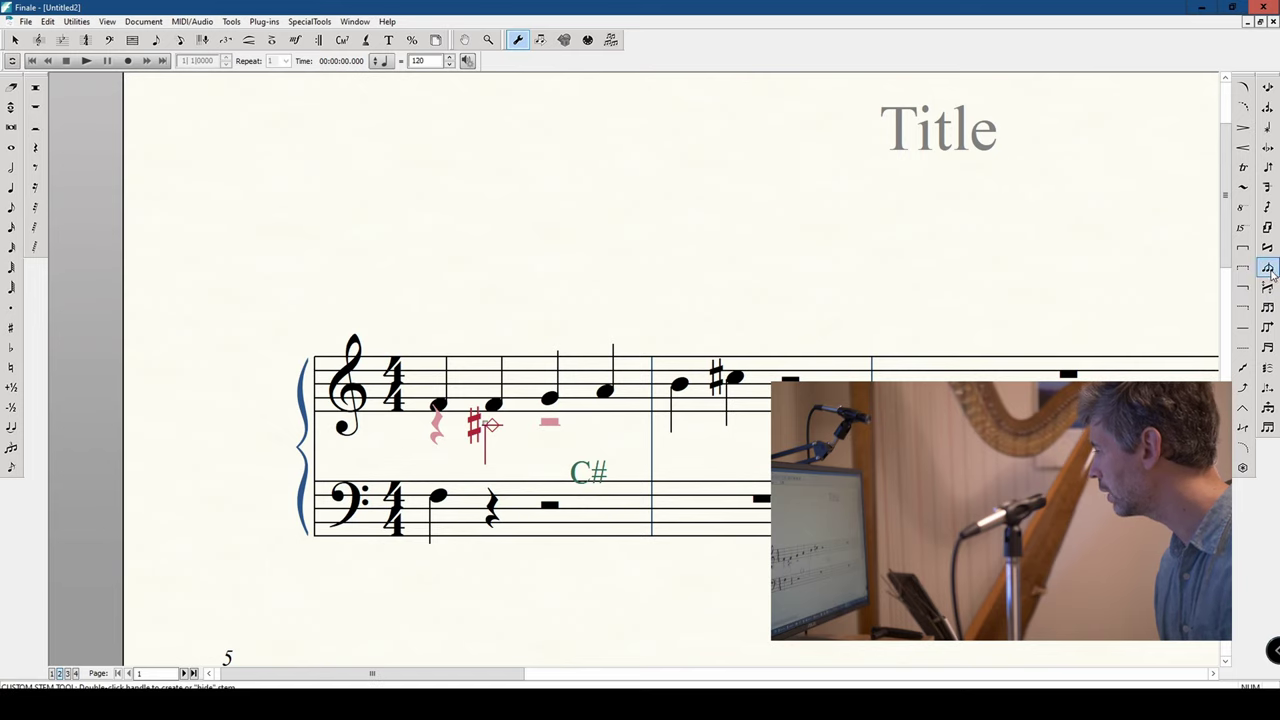
double_click(487, 426)
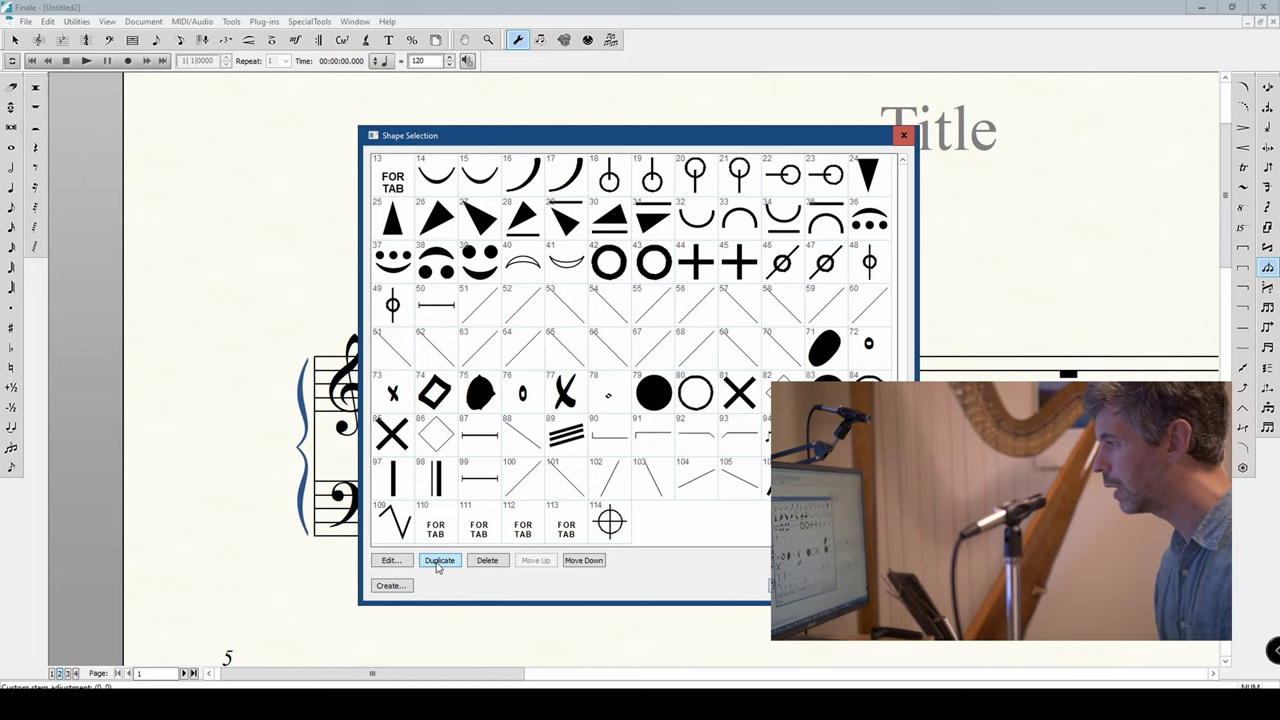
click(391, 585)
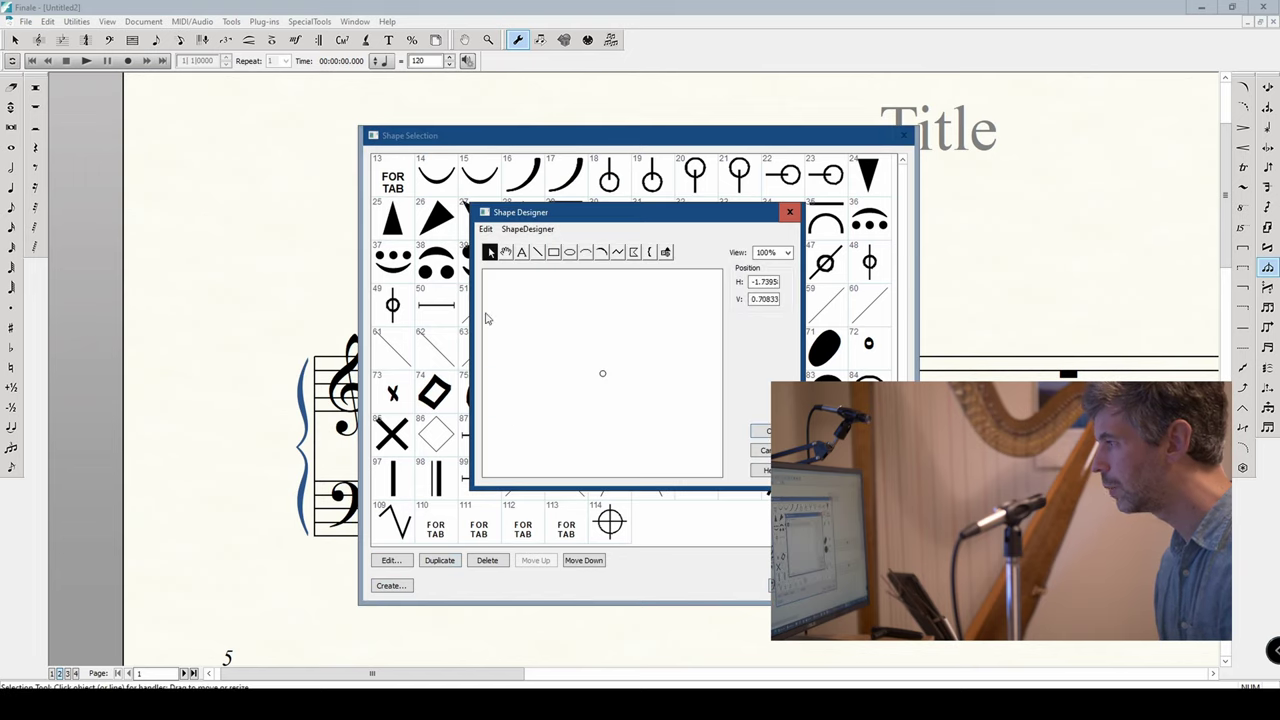
click(760, 431)
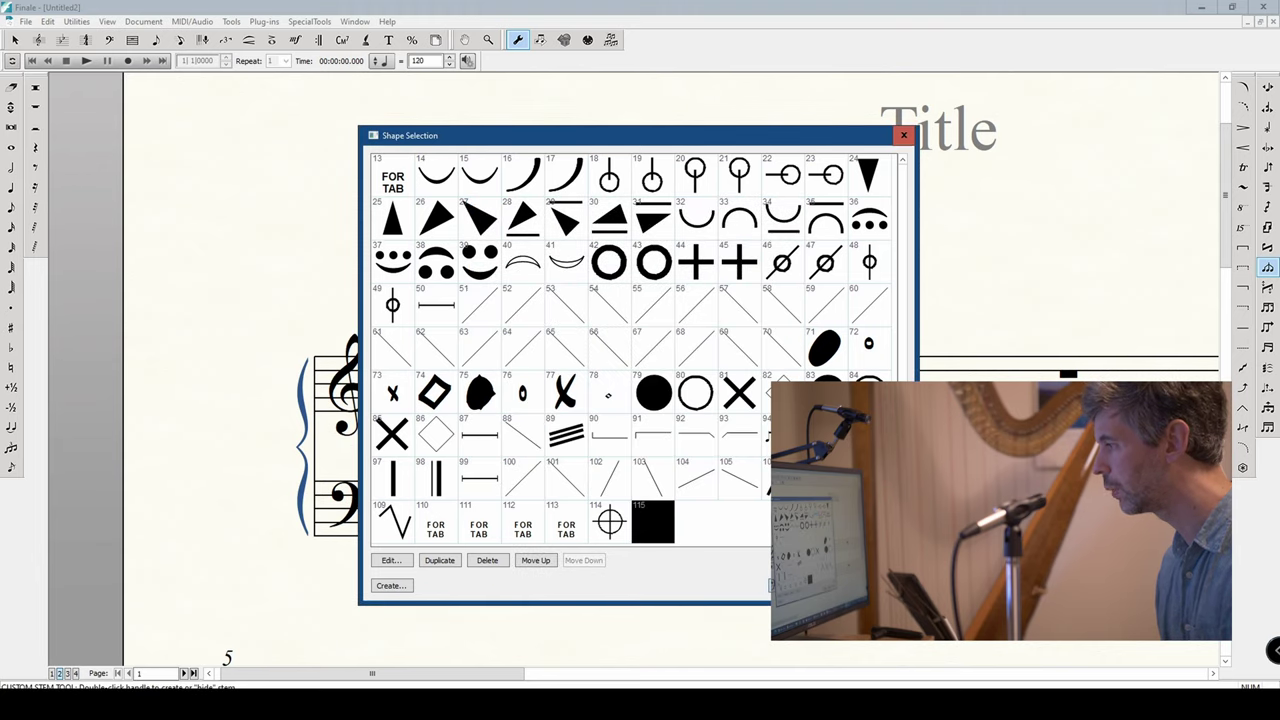
key(Return)
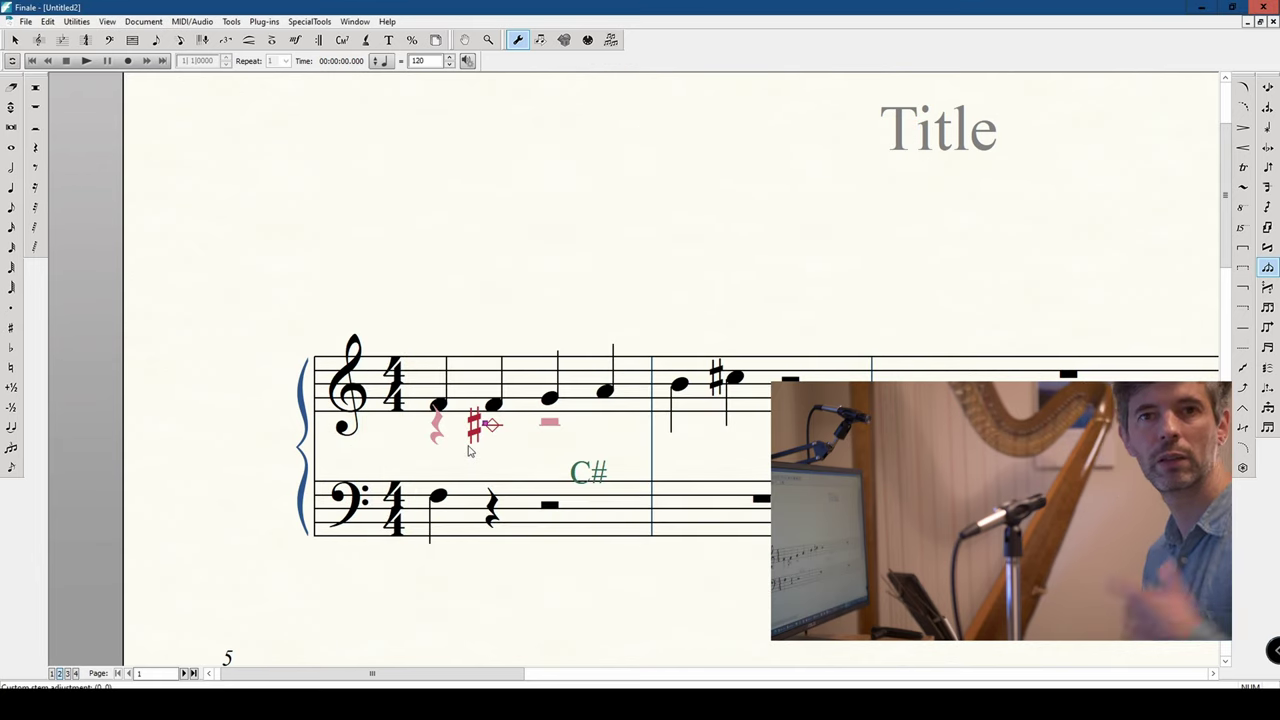
click(15, 40)
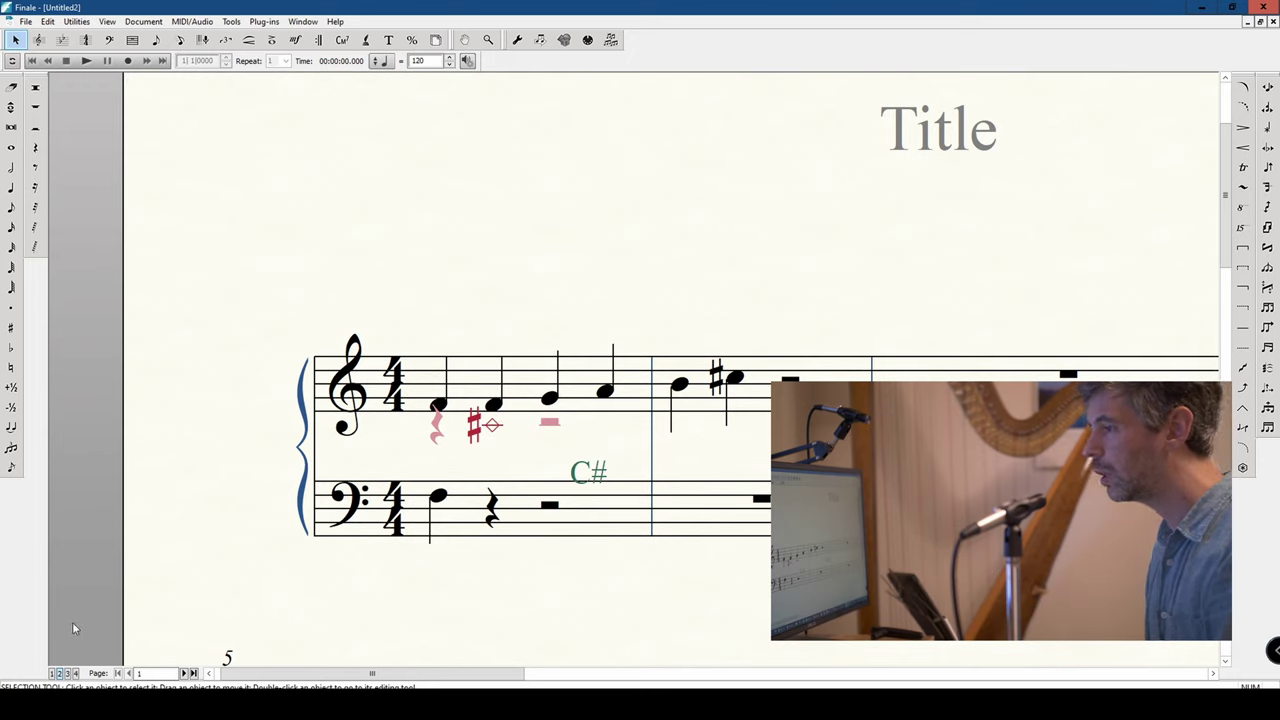
Step: Raise the layer-2 diamond C-sharp in measure 1 above the treble staff with Speedy Entry
click(181, 40)
click(481, 355)
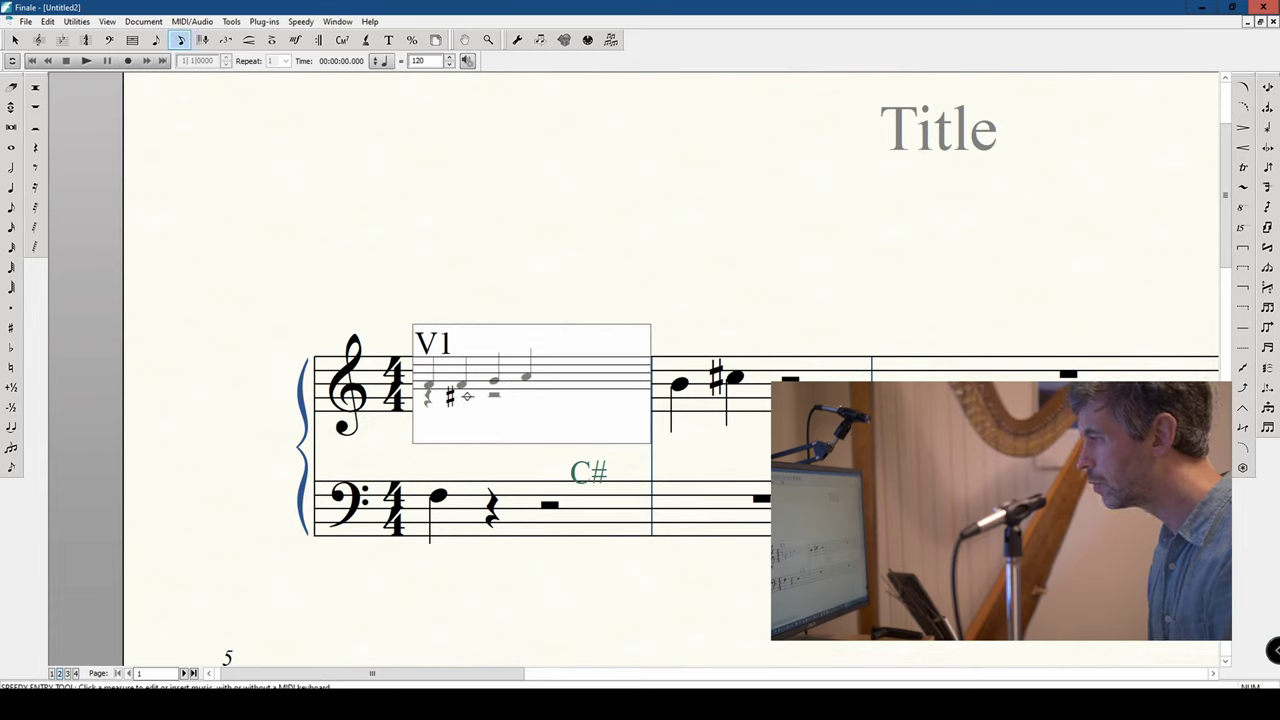
click(567, 268)
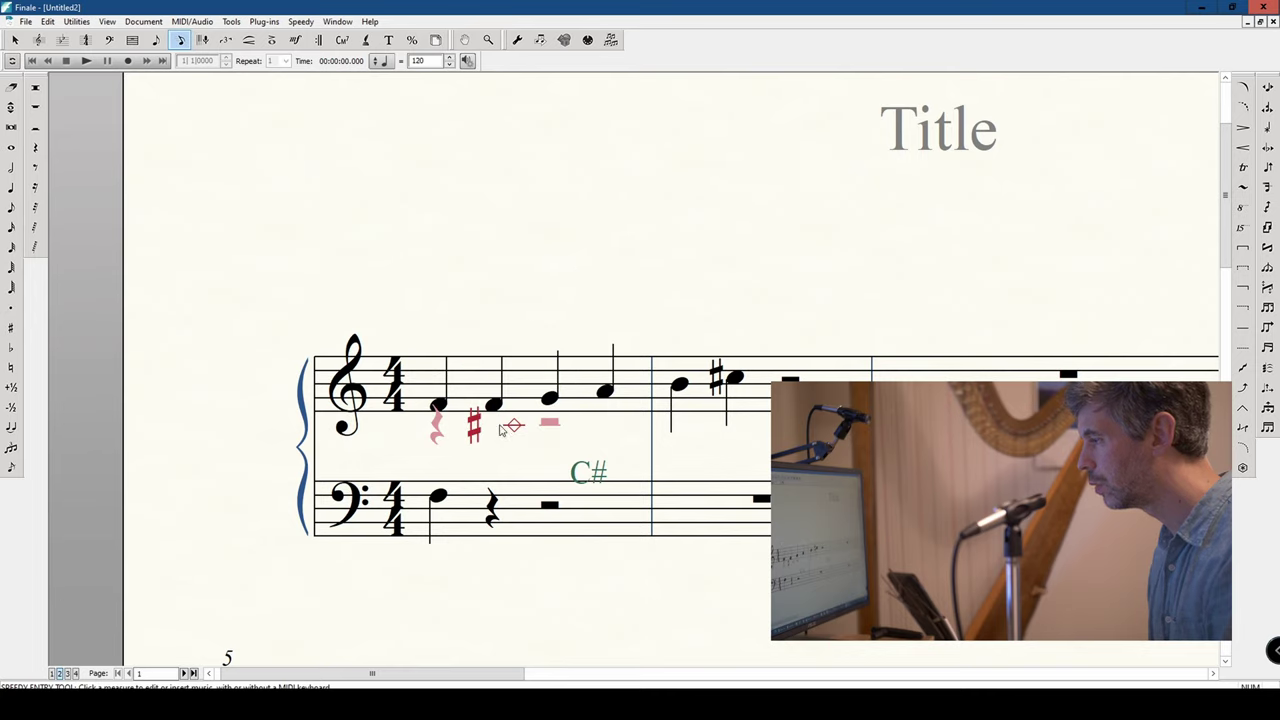
click(518, 400)
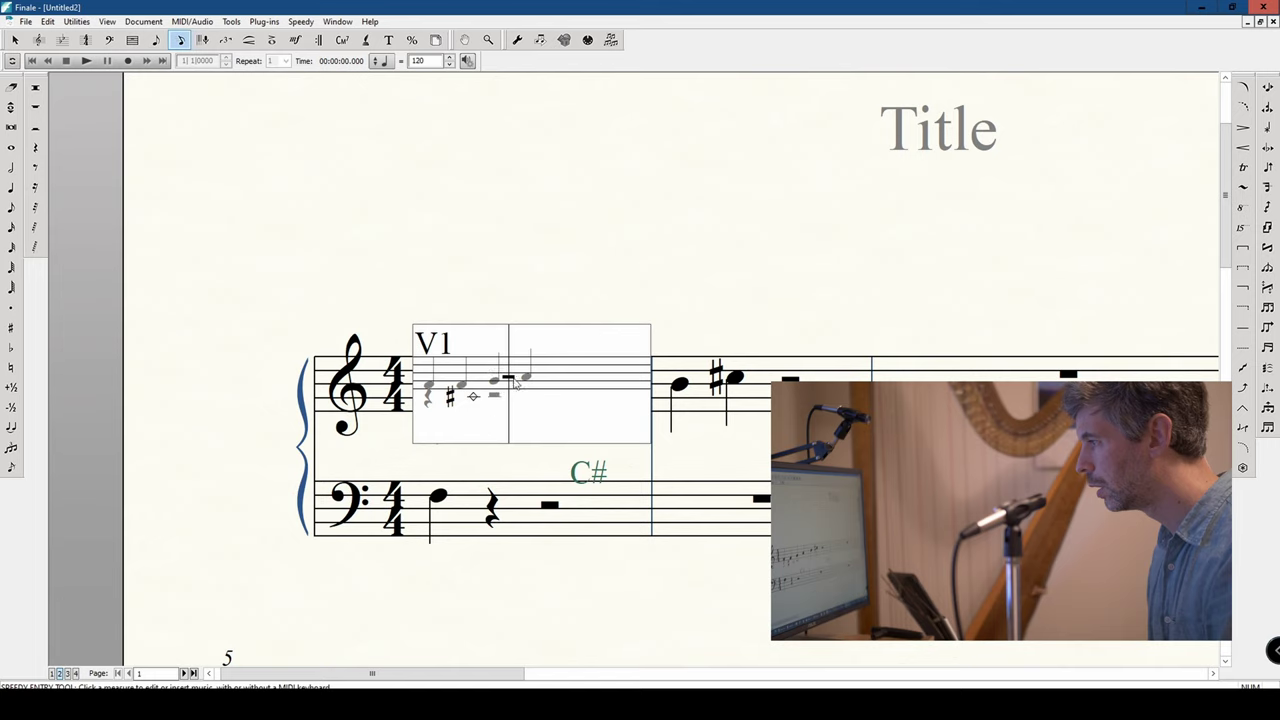
key(Left)
key(Left)
key(Left)
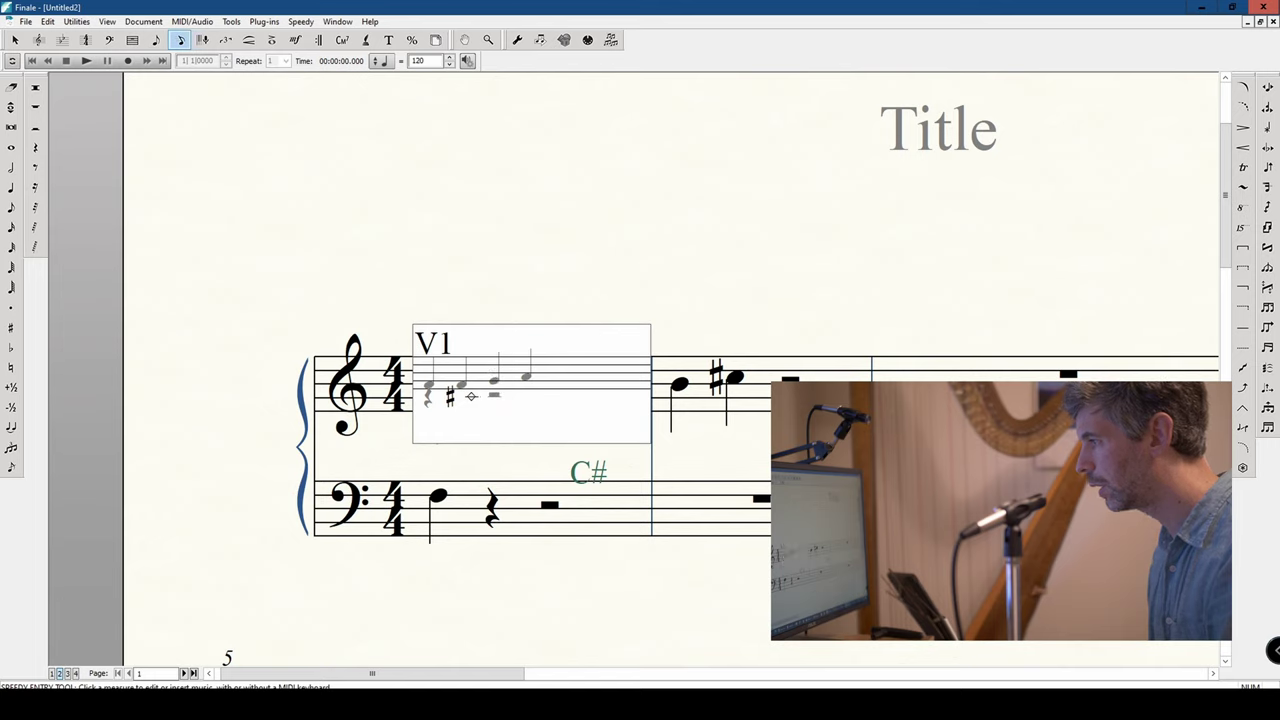
key(Right)
key(Up)
key(Up)
key(Up)
key(Up)
key(Up)
key(Up)
key(Up)
key(Up)
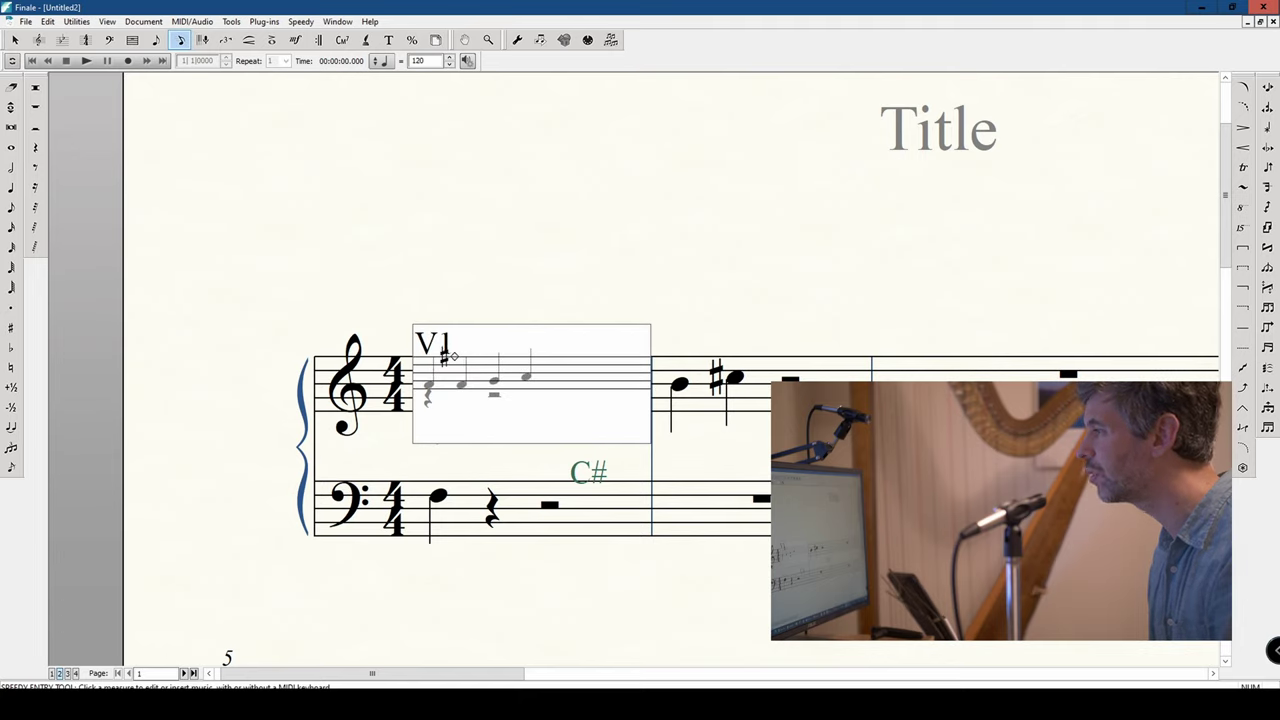
key(Escape)
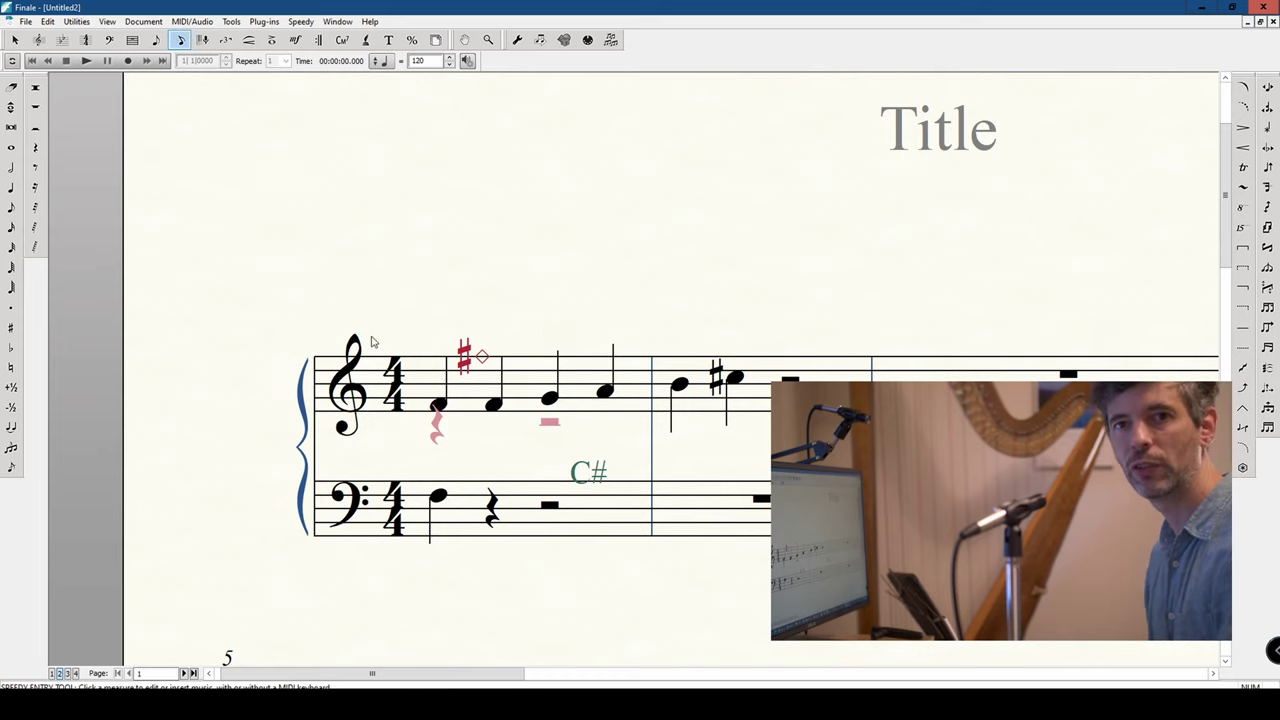
click(15, 39)
Step: Clear all items from measures 1–2 on both staves, leaving only whole rests
click(517, 387)
shift+click(735, 503)
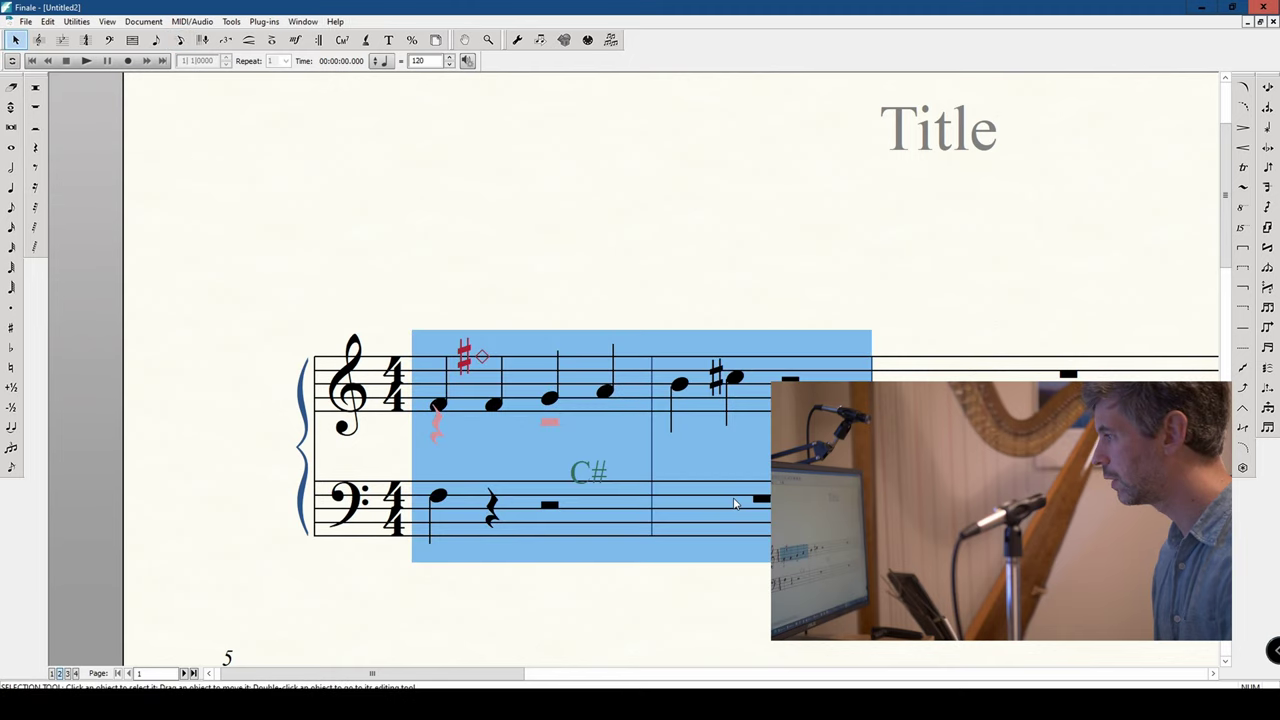
right_click(735, 503)
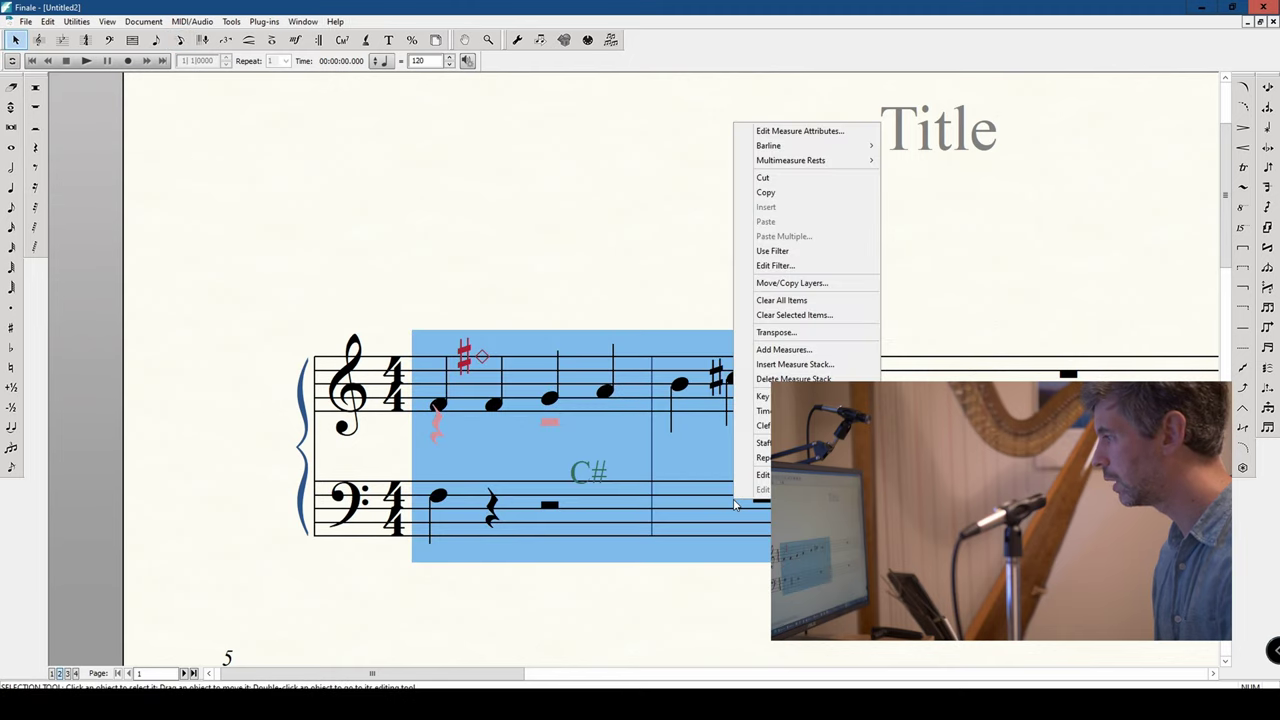
click(810, 315)
click(605, 503)
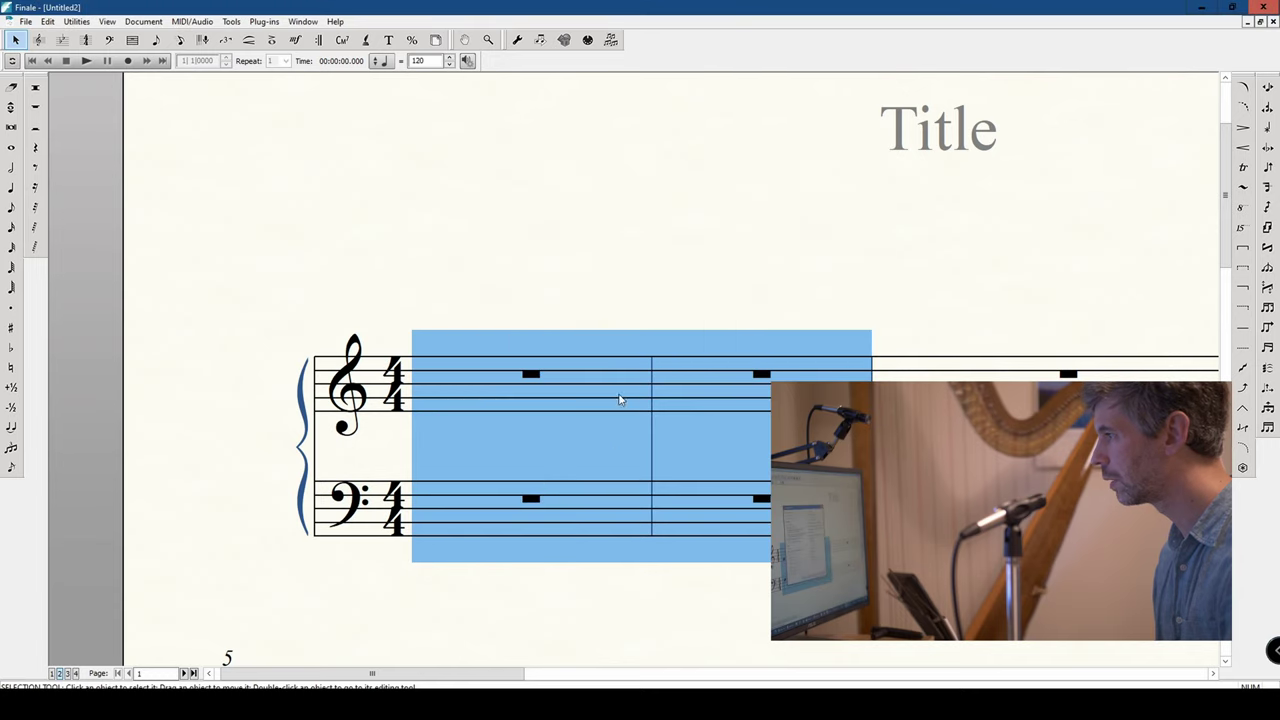
click(548, 293)
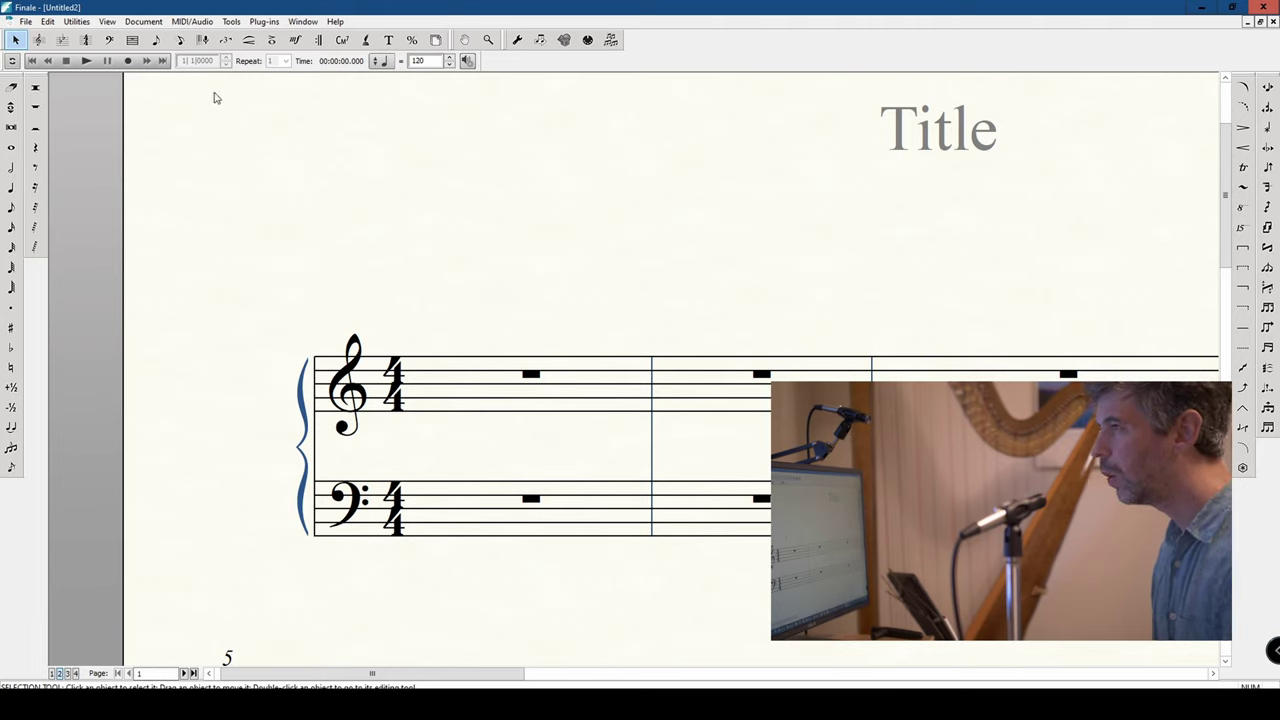
click(181, 40)
Step: Give measure 1 only a one-beat time signature while it still displays 4/4
click(529, 421)
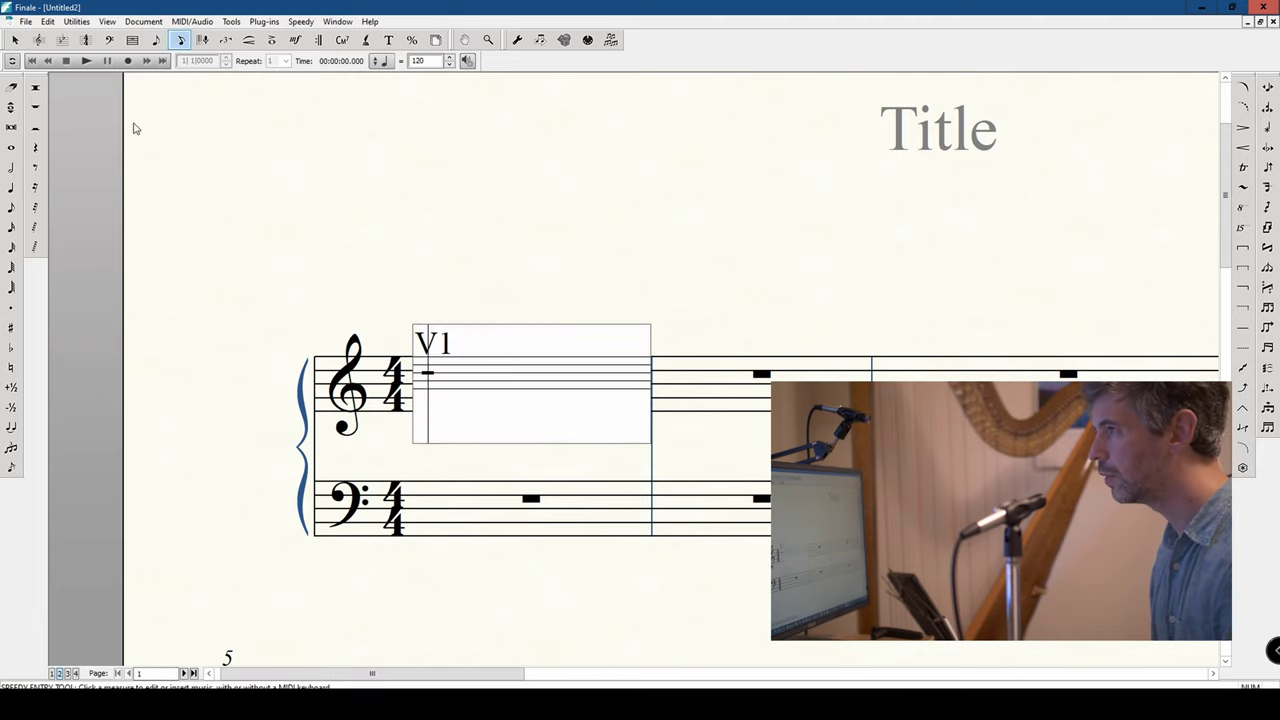
click(657, 170)
click(86, 40)
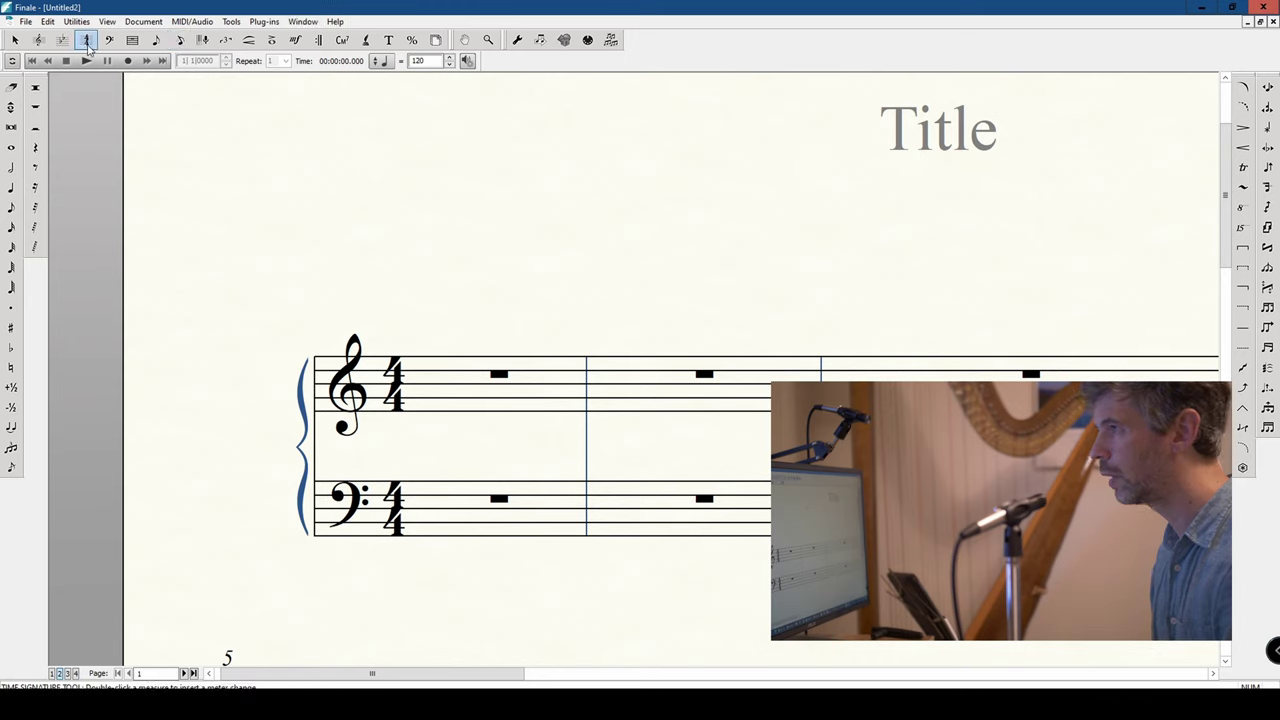
double_click(466, 396)
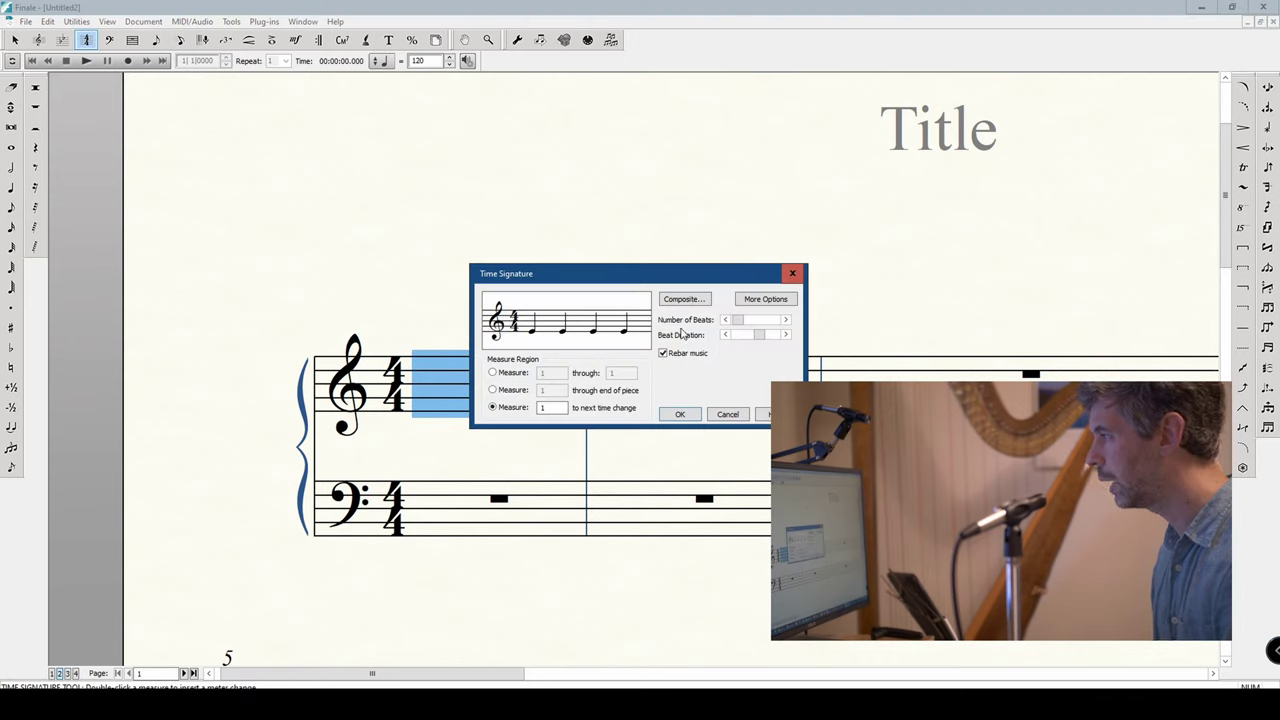
click(506, 372)
click(724, 319)
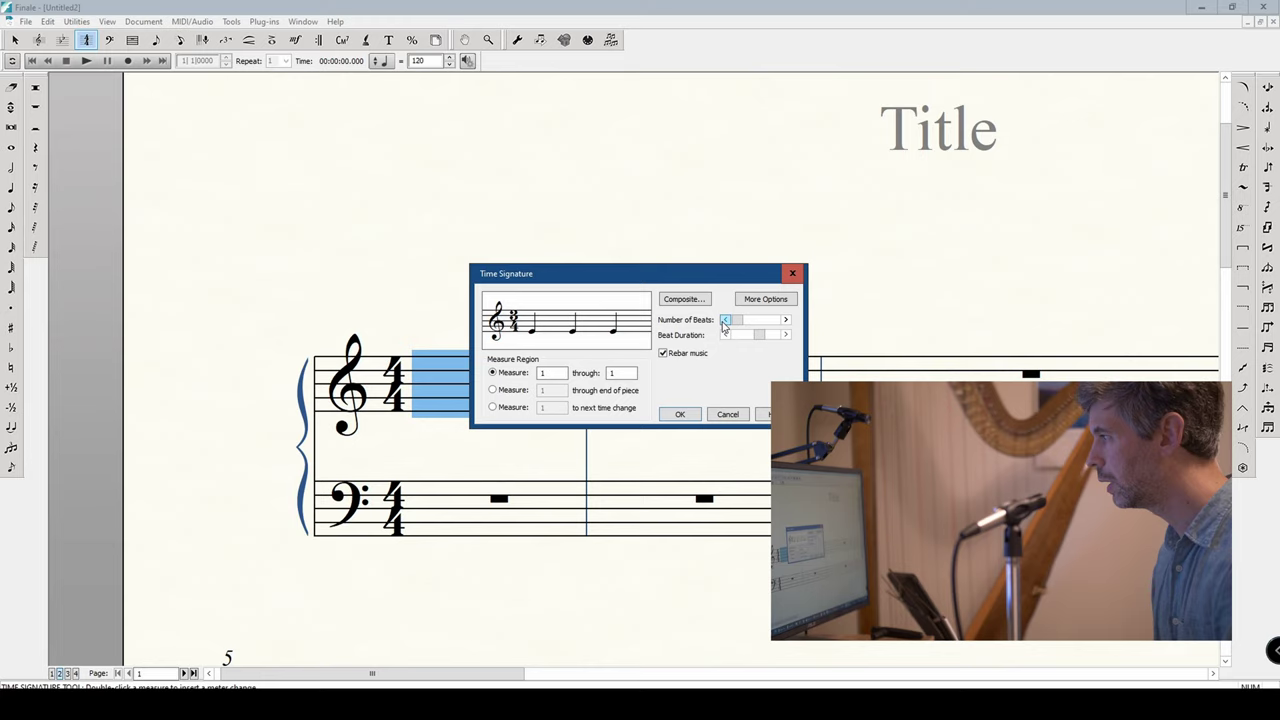
click(724, 319)
click(724, 319)
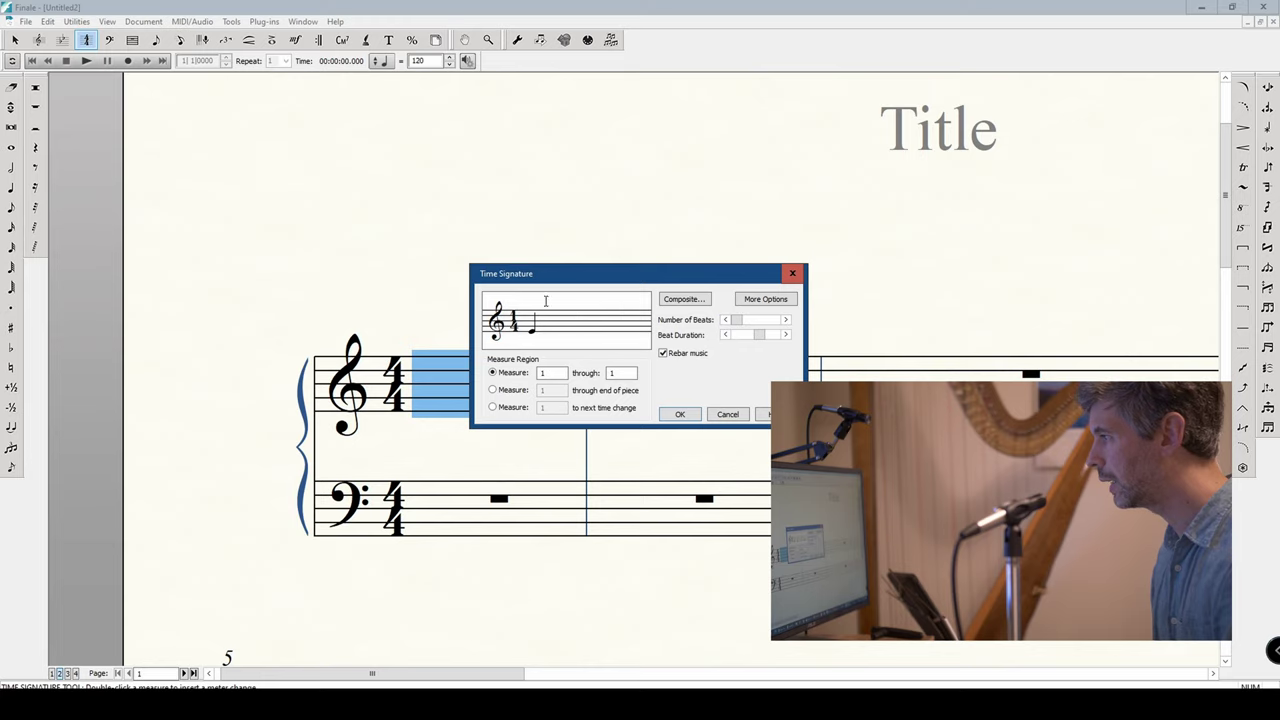
click(761, 302)
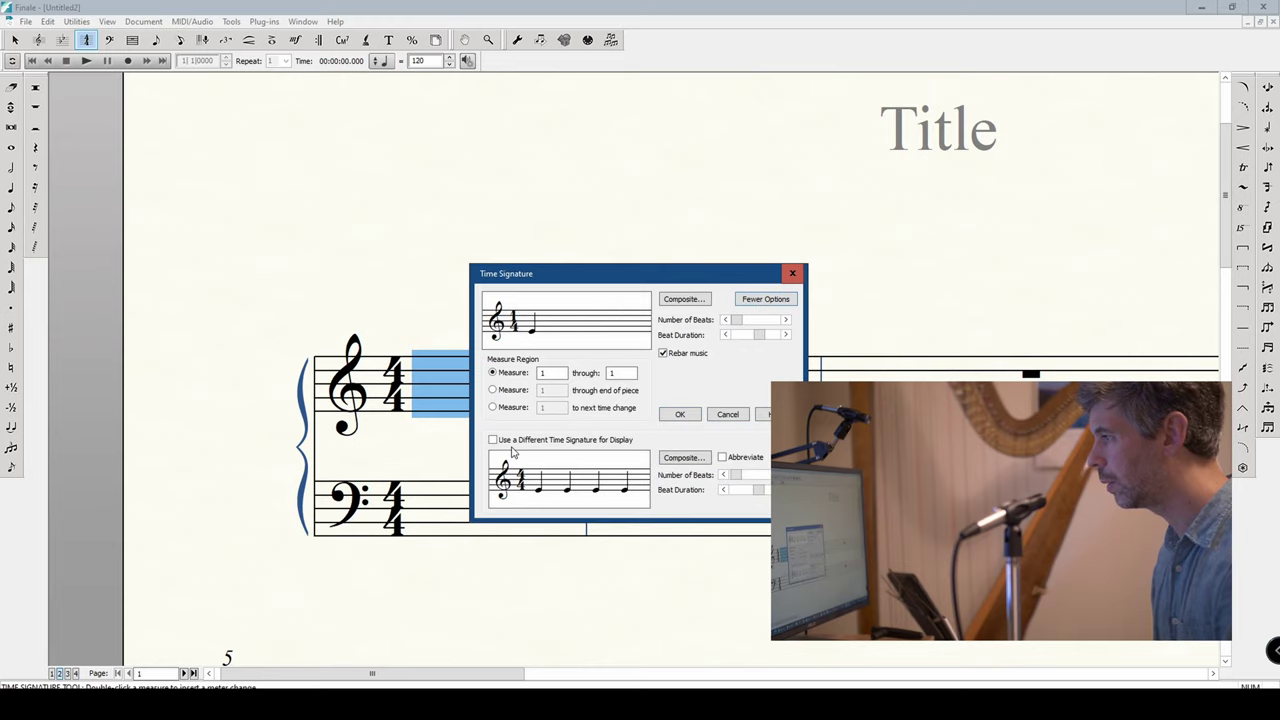
click(679, 415)
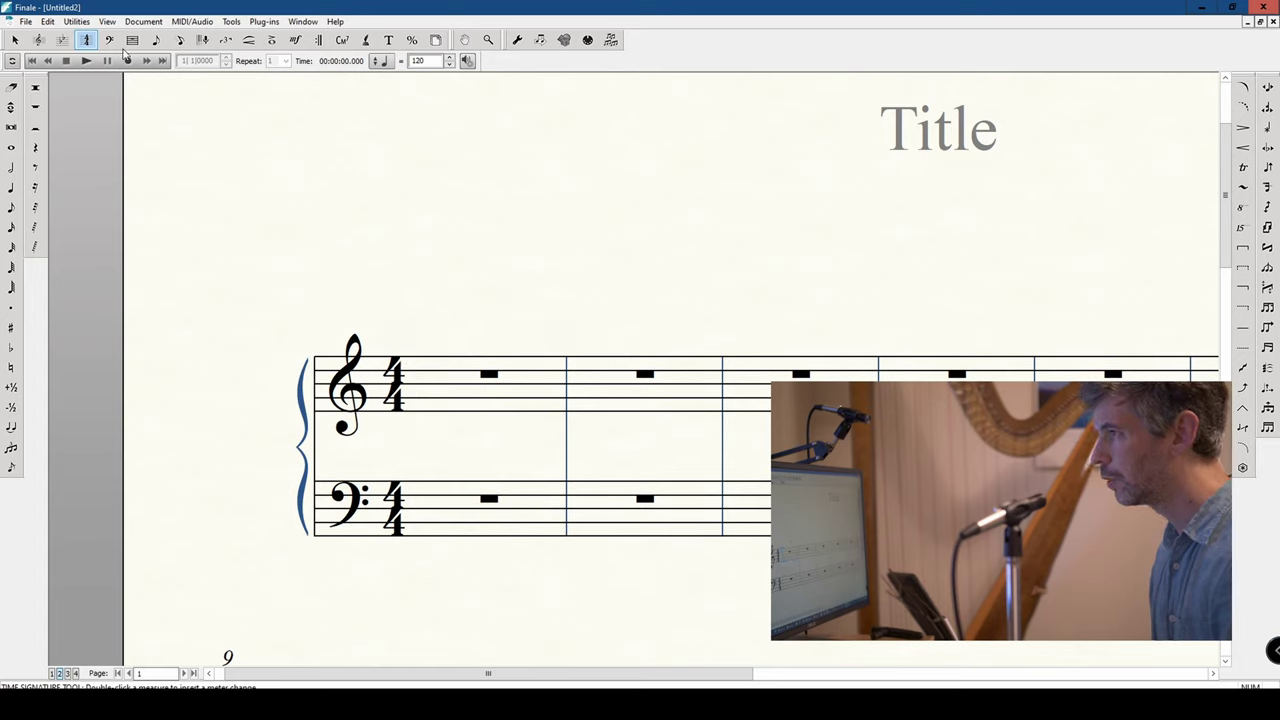
Step: Enter a sharped two-note C-sharp quarter chord in treble bar 1
click(180, 40)
click(410, 312)
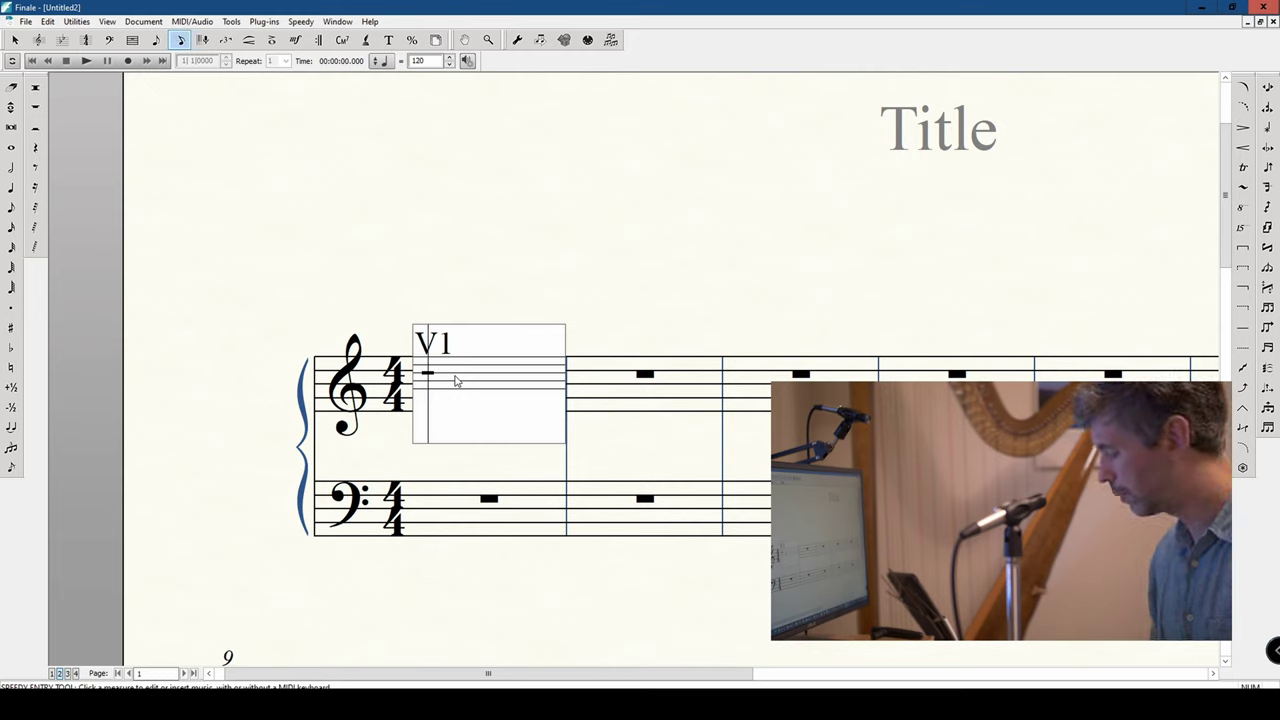
key(5)
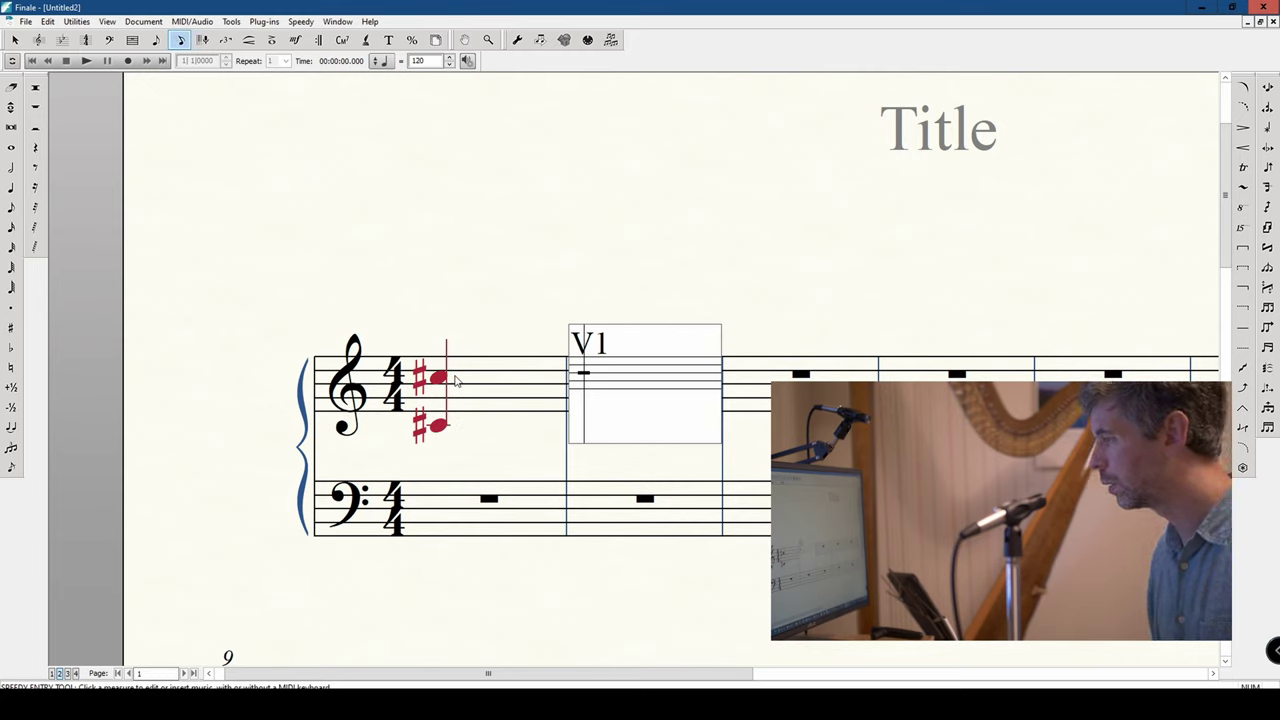
click(505, 288)
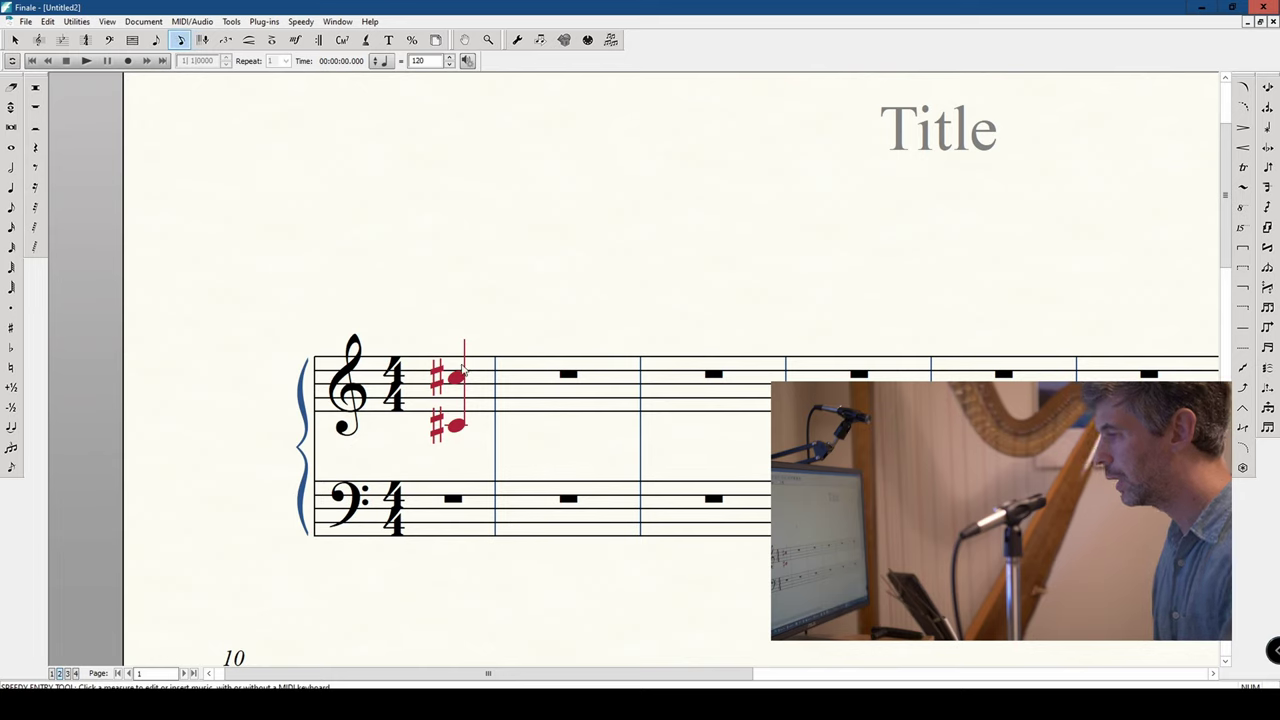
Step: Enter a quarter rest in bass bar 1
click(453, 514)
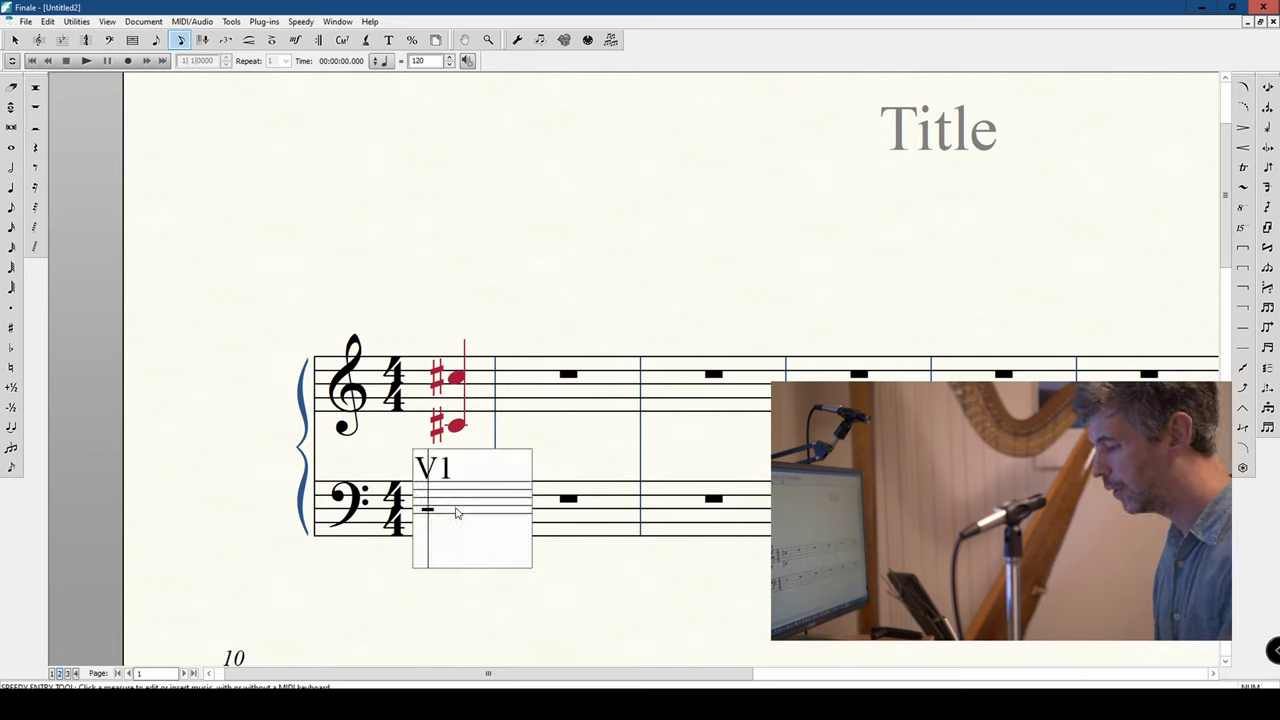
key(5)
click(455, 513)
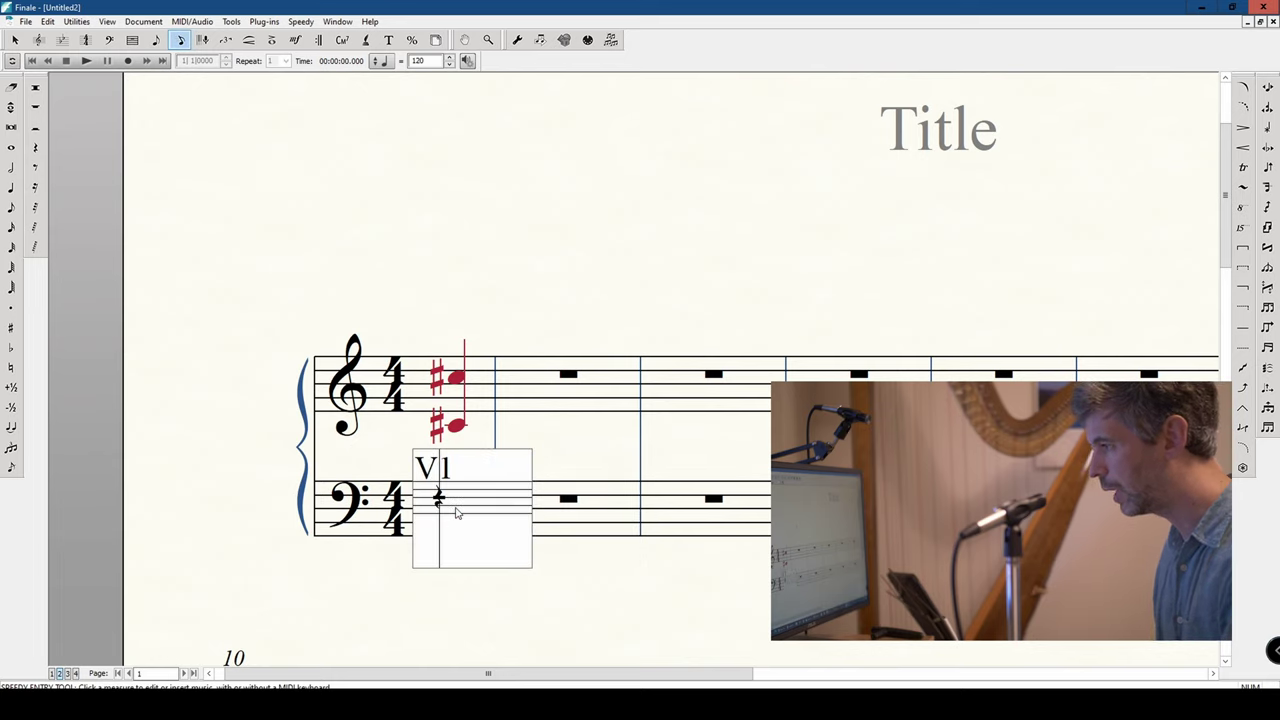
click(649, 162)
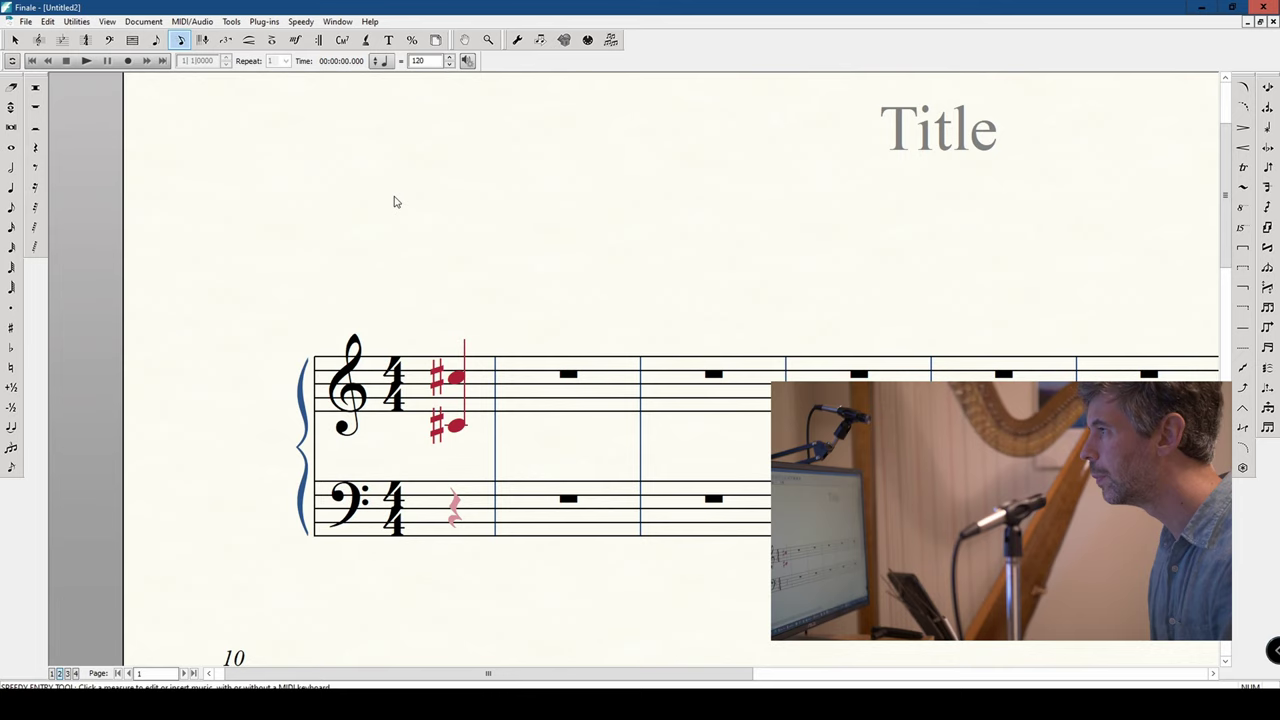
click(1270, 126)
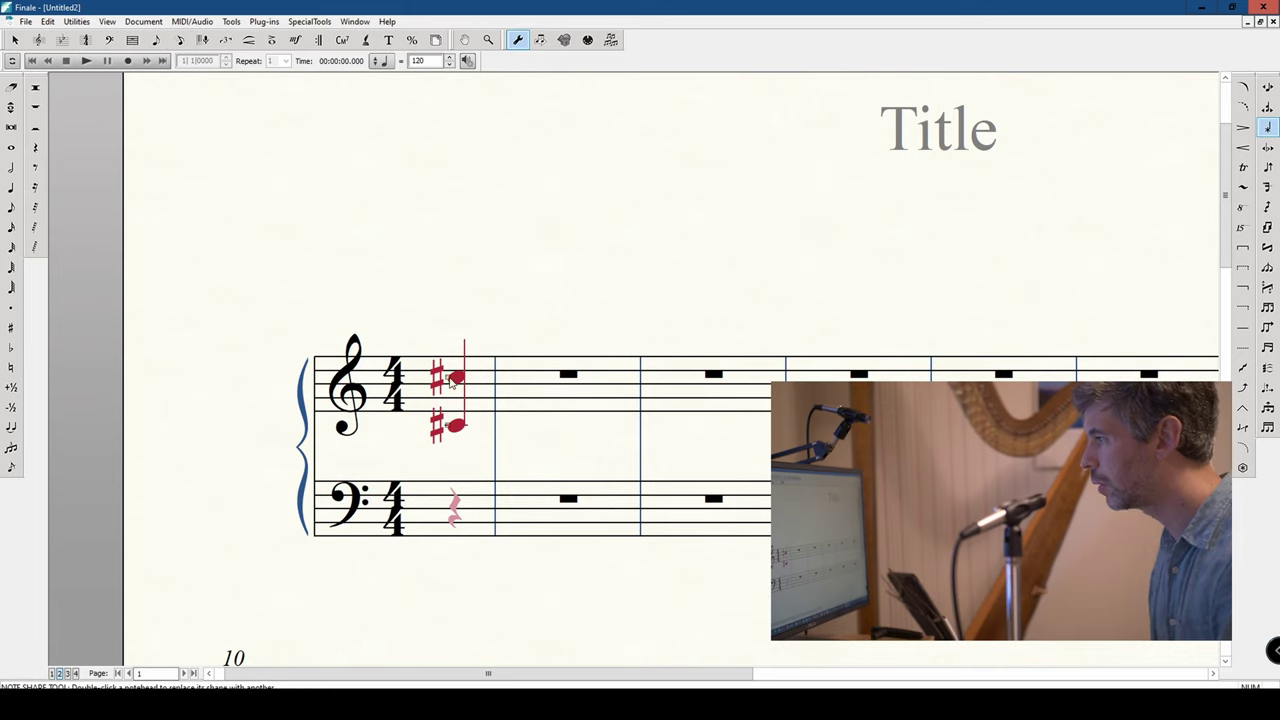
Step: Change both C-sharp noteheads in bar 1 to hollow diamonds
double_click(452, 377)
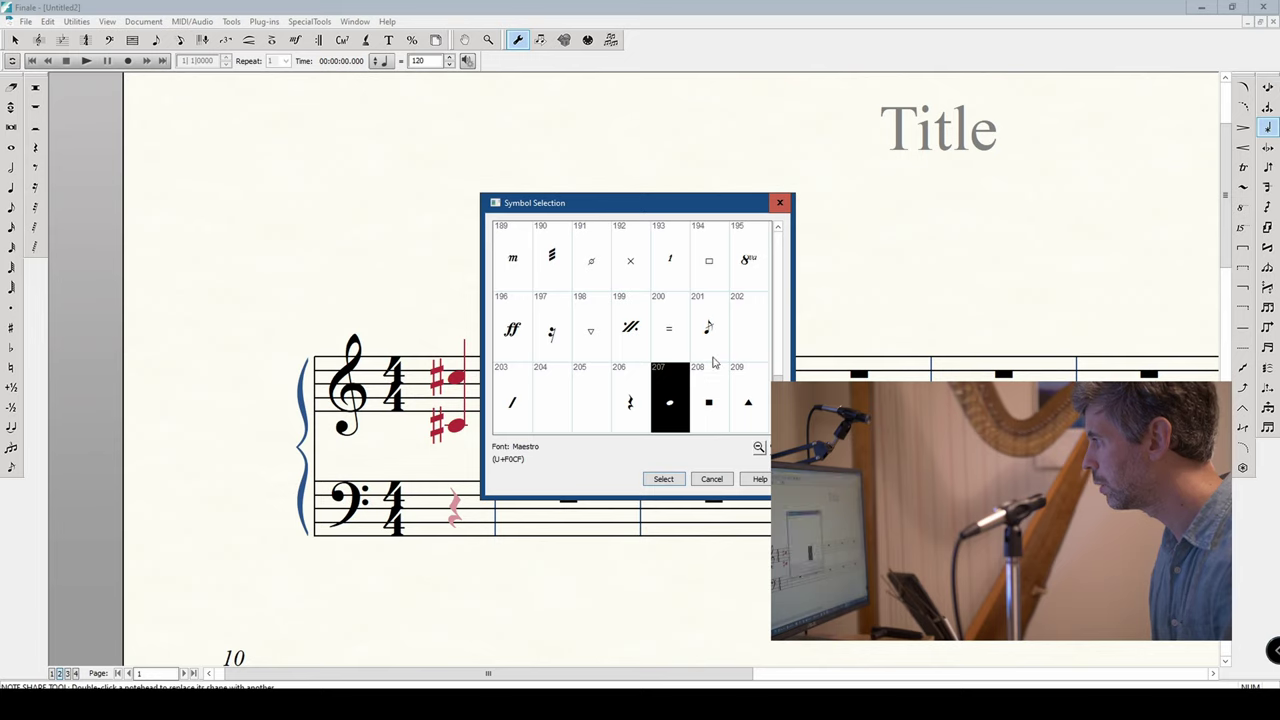
scroll(582, 357, down, 4)
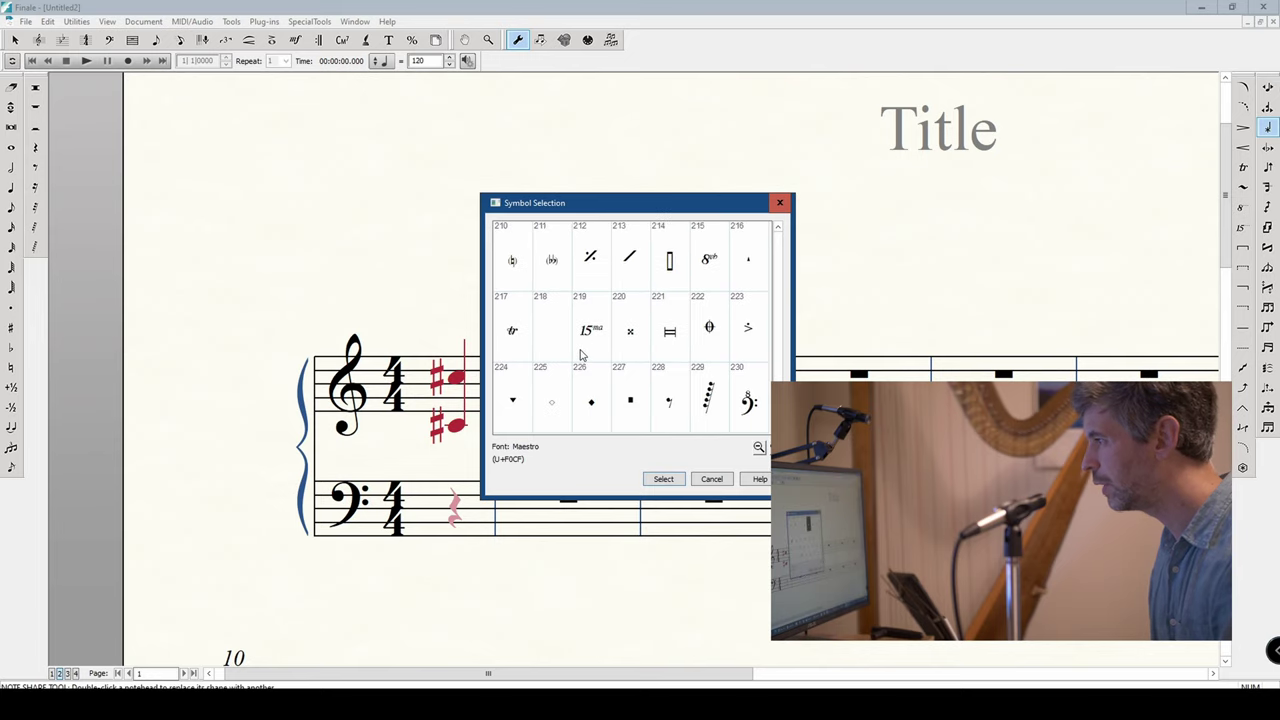
click(558, 343)
double_click(558, 343)
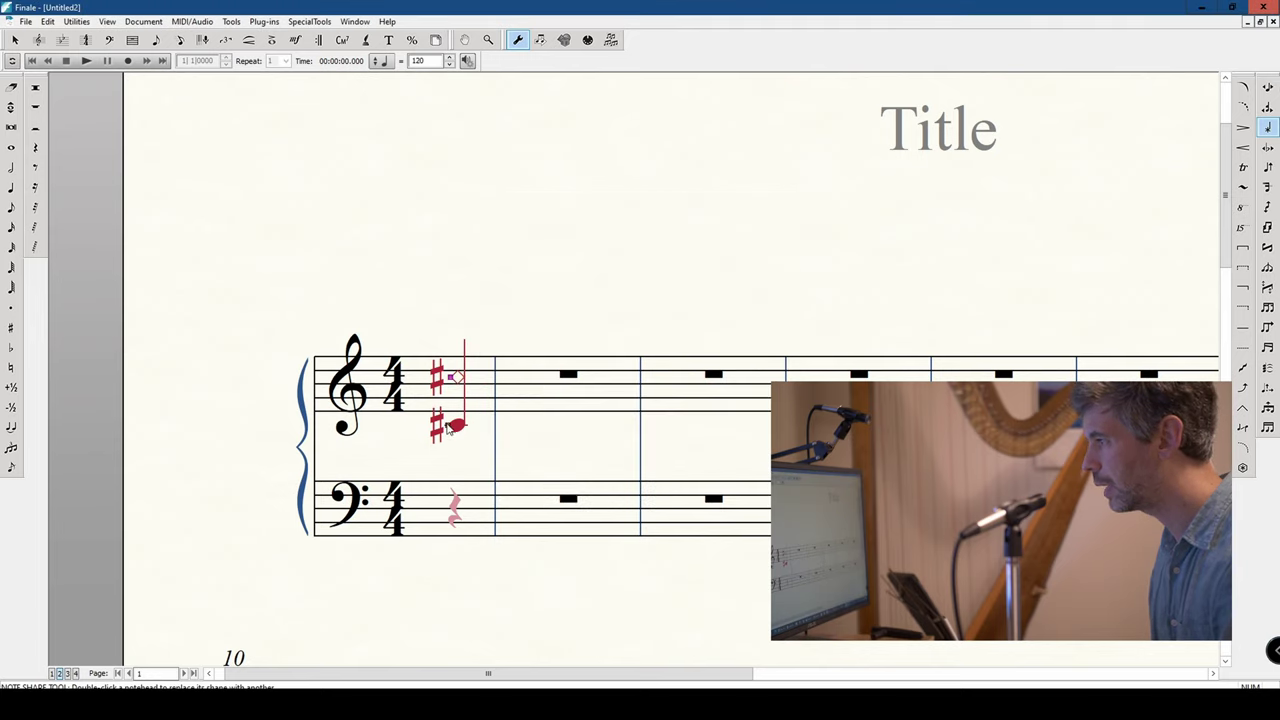
scroll(553, 340, down, 4)
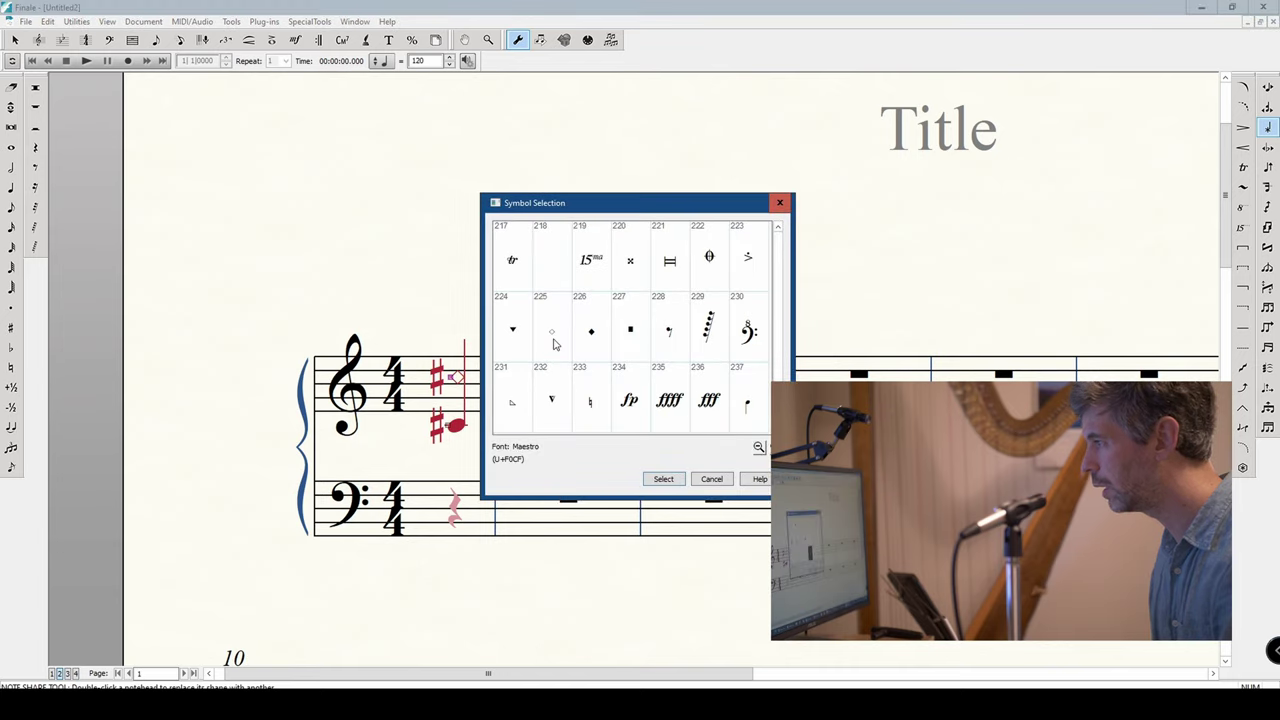
double_click(555, 344)
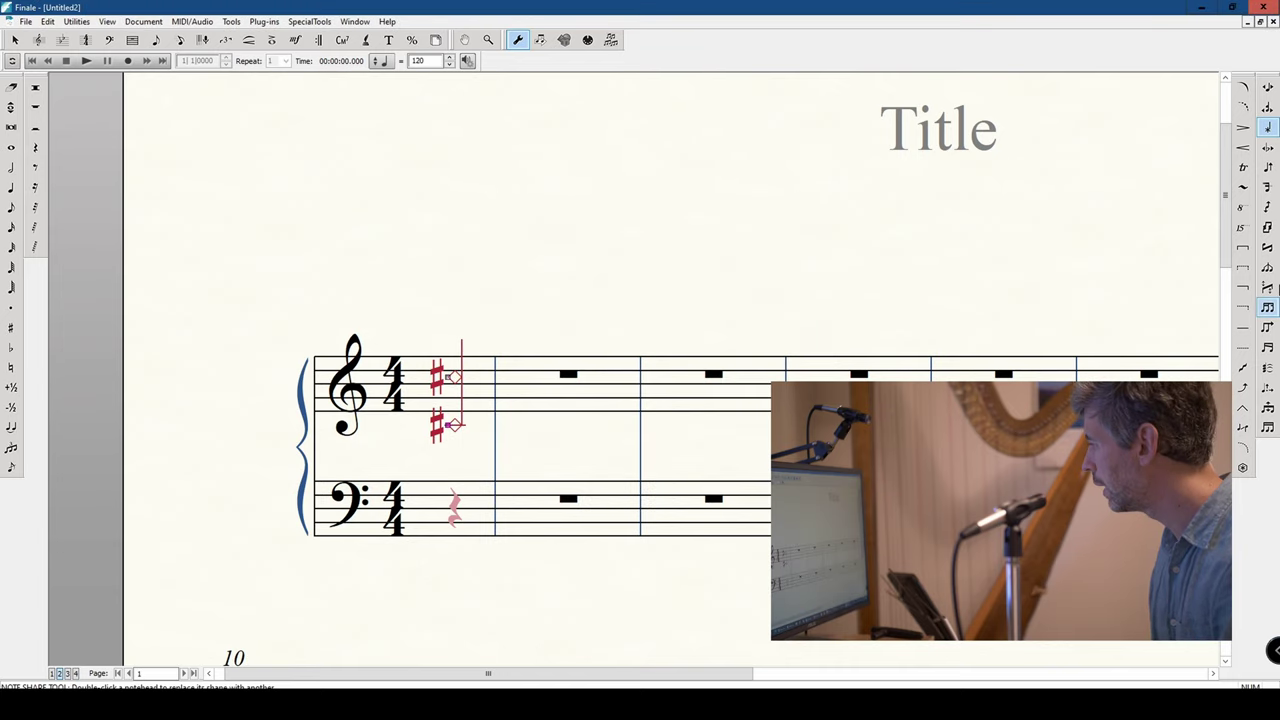
Step: Replace the chord's stem with a blank stem shape so the diamonds are stemless
click(1268, 269)
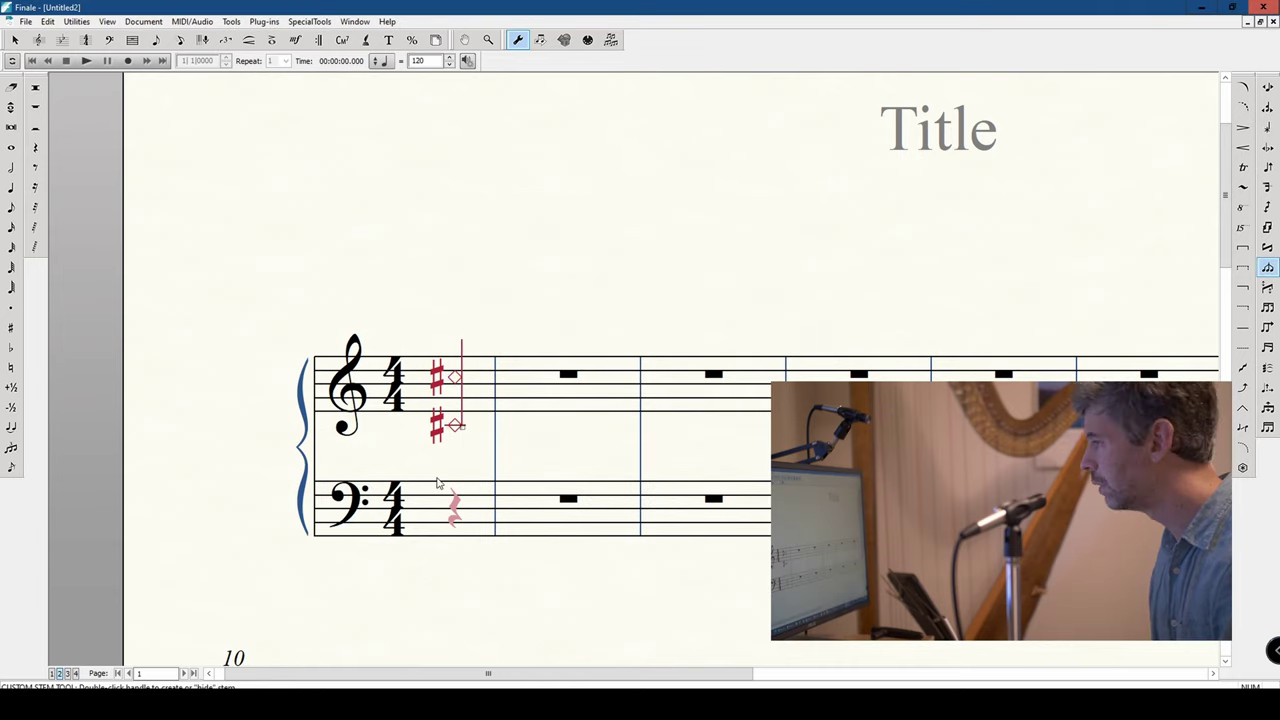
double_click(462, 432)
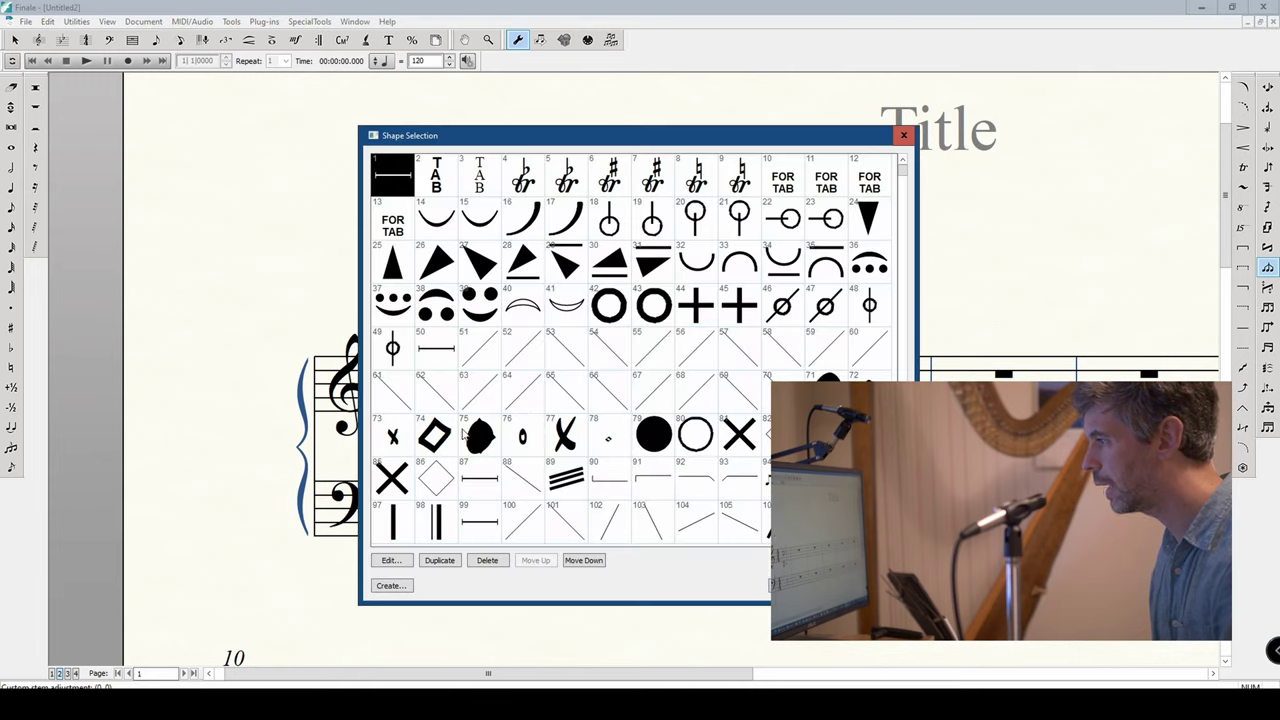
scroll(660, 523, down, 1)
double_click(660, 528)
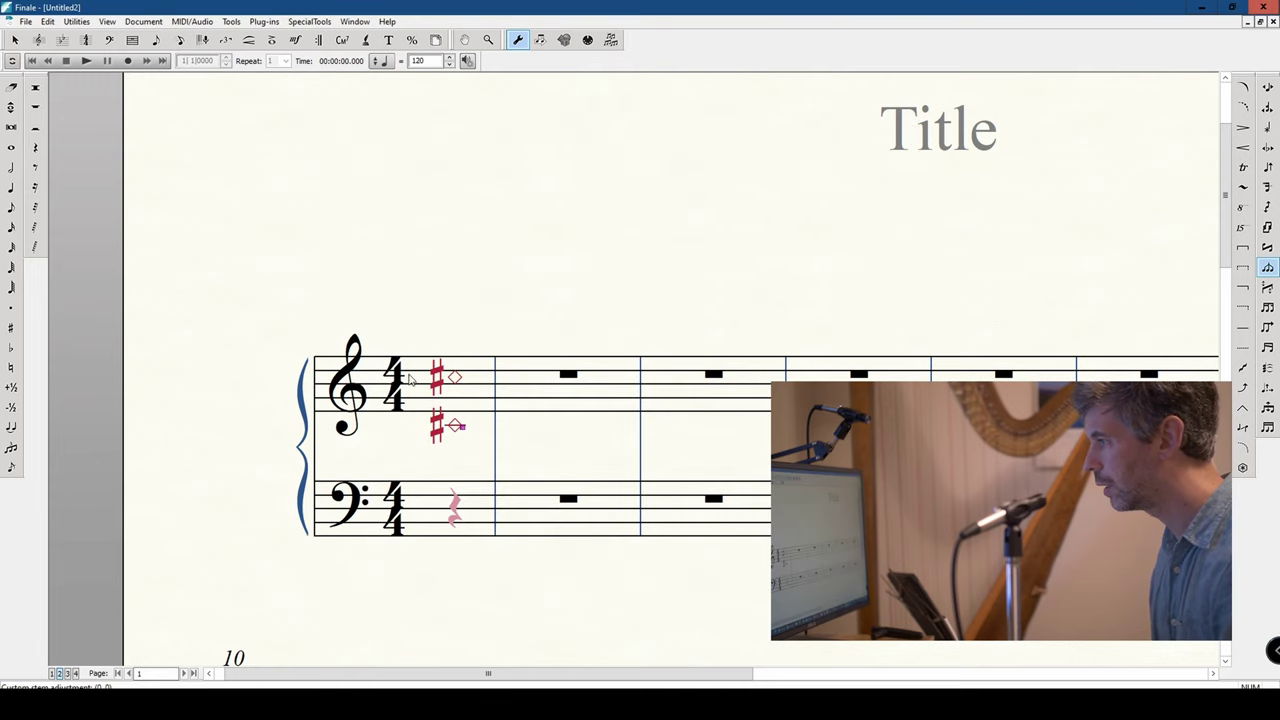
click(15, 40)
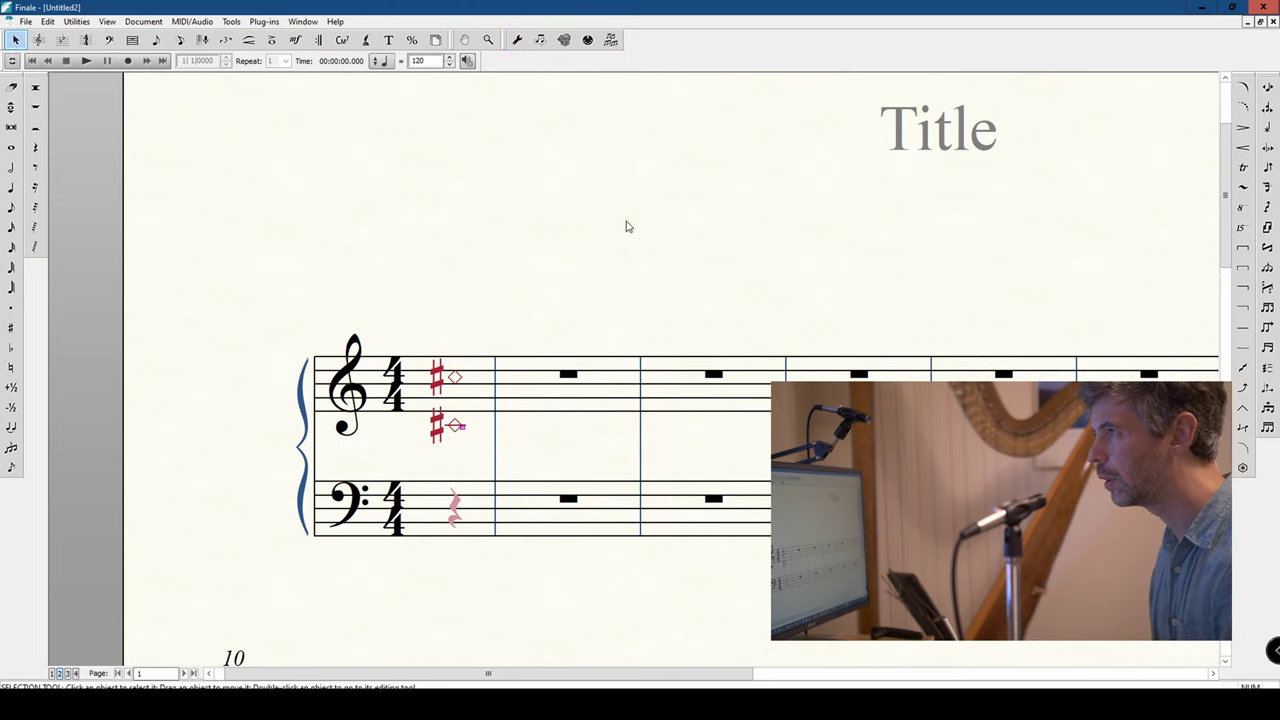
click(132, 40)
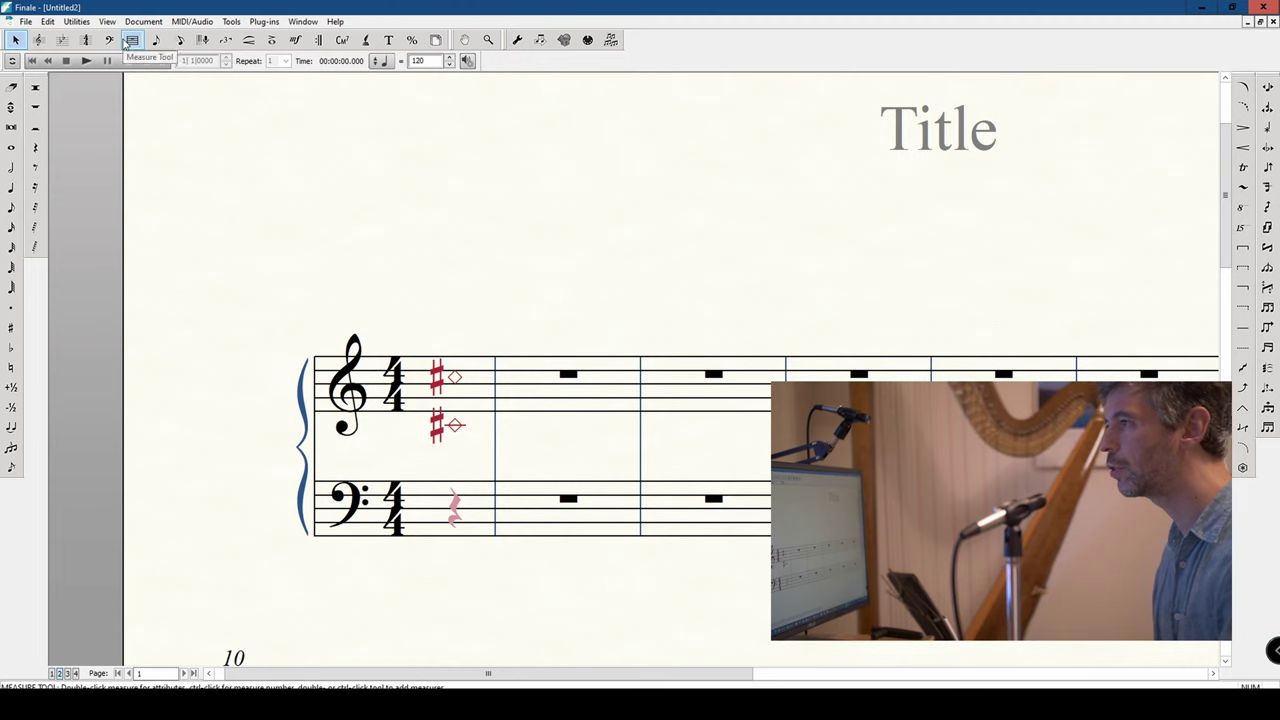
Step: Make the barline after bar 1 invisible
right_click(495, 356)
click(497, 357)
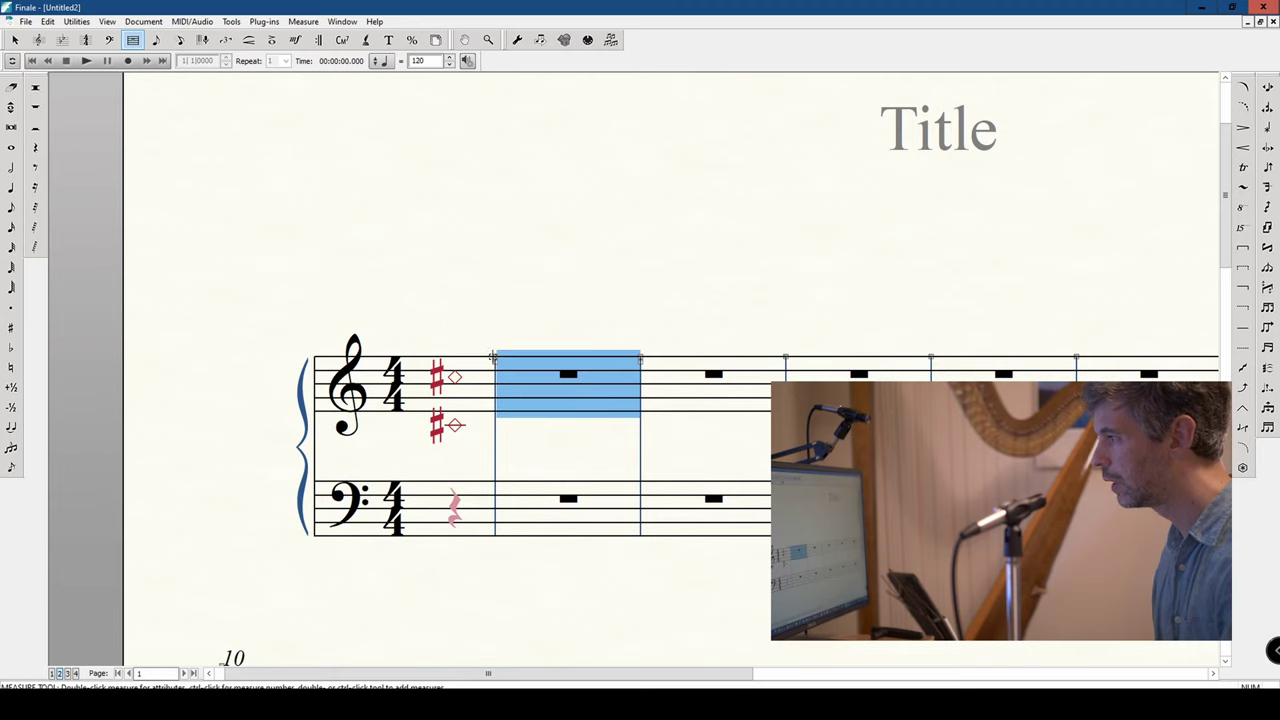
click(493, 357)
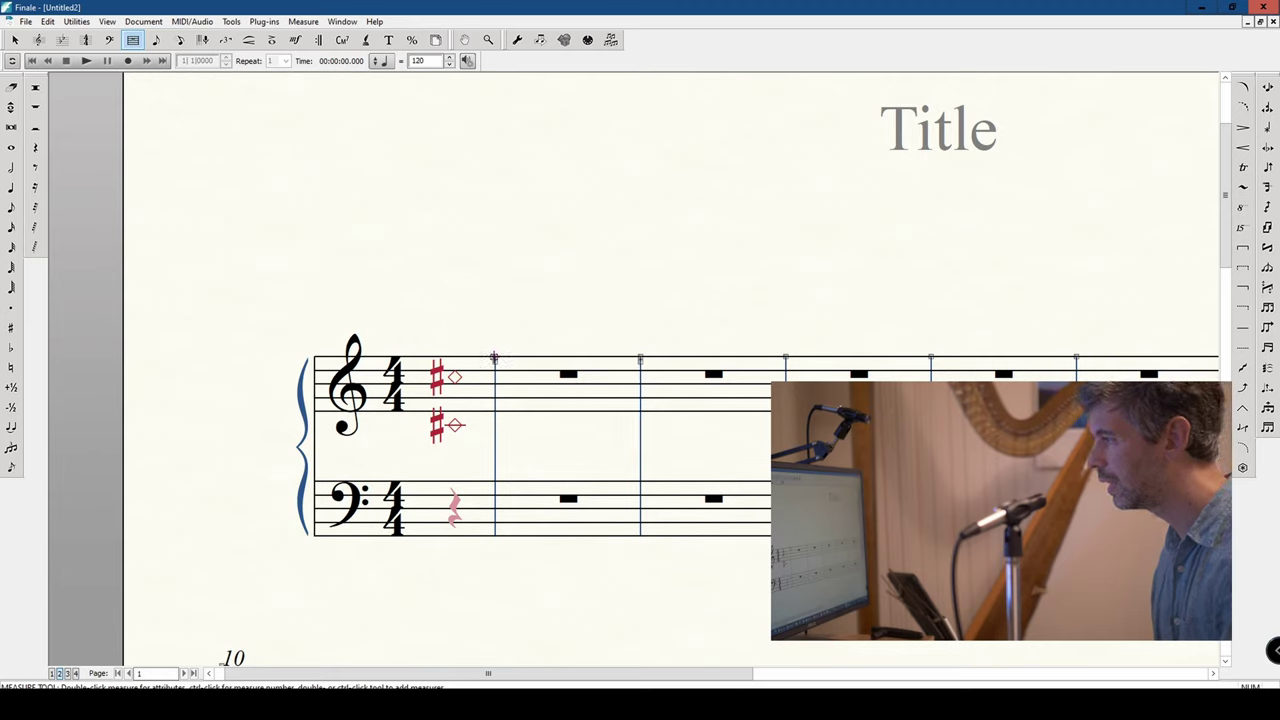
right_click(494, 356)
mouse_move(543, 339)
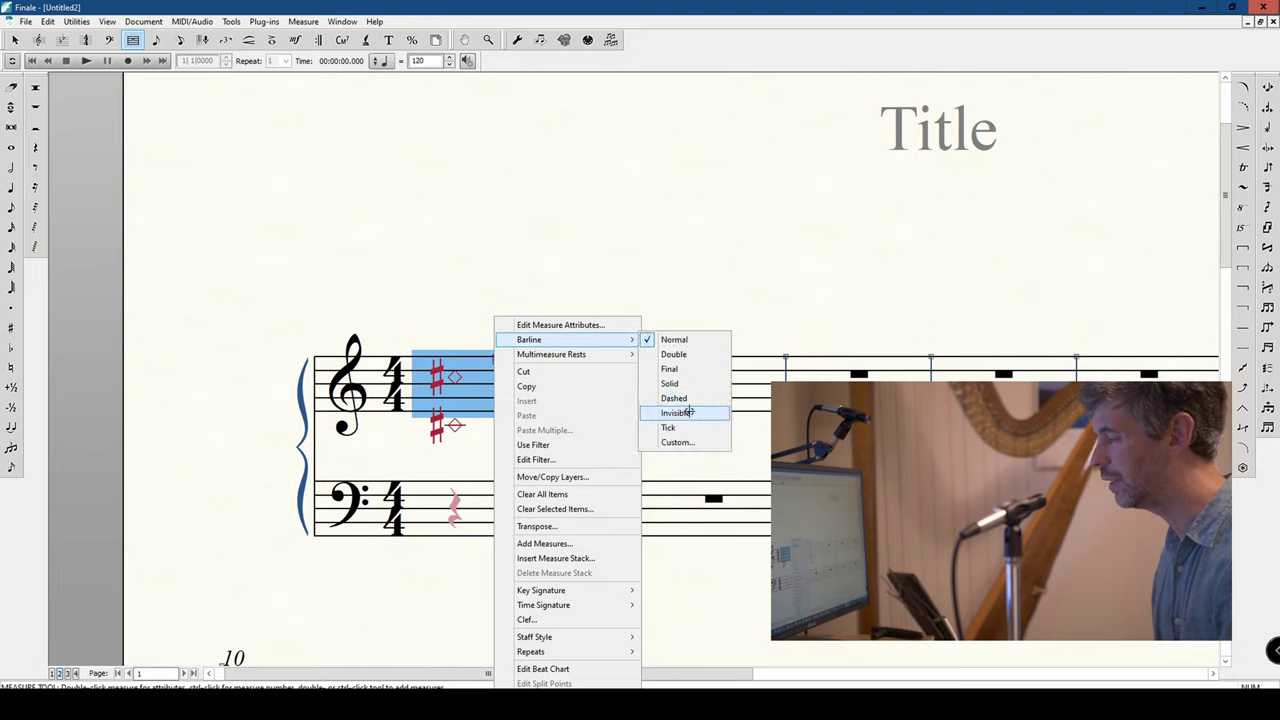
click(689, 412)
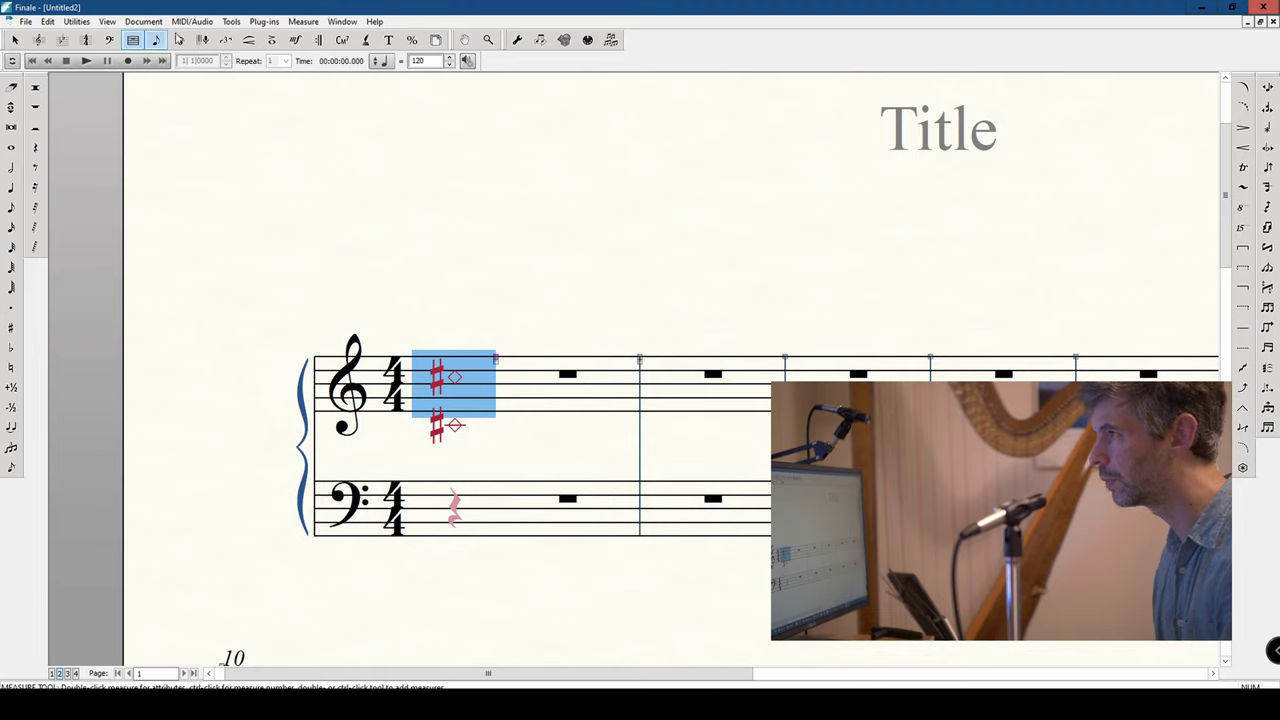
click(509, 332)
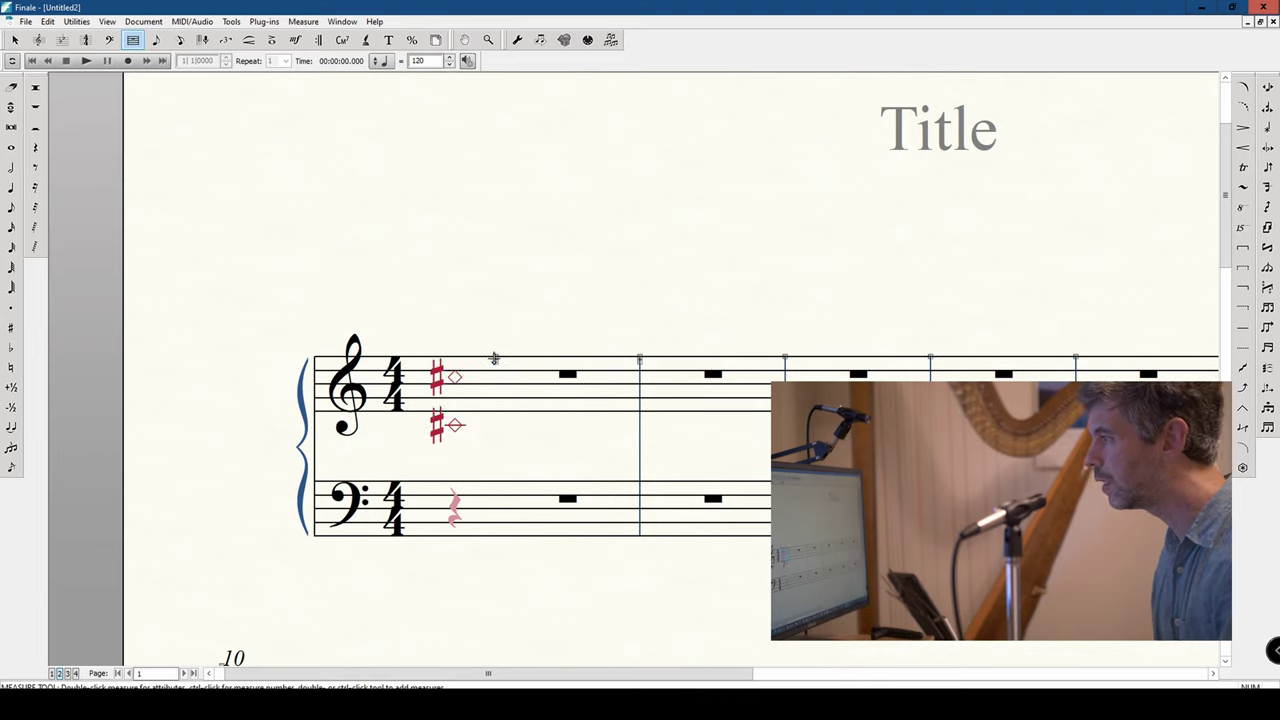
Step: Tighten bar 1's spacing and open the second treble bar for Speedy Entry
drag(494, 357, 477, 357)
click(180, 40)
click(540, 424)
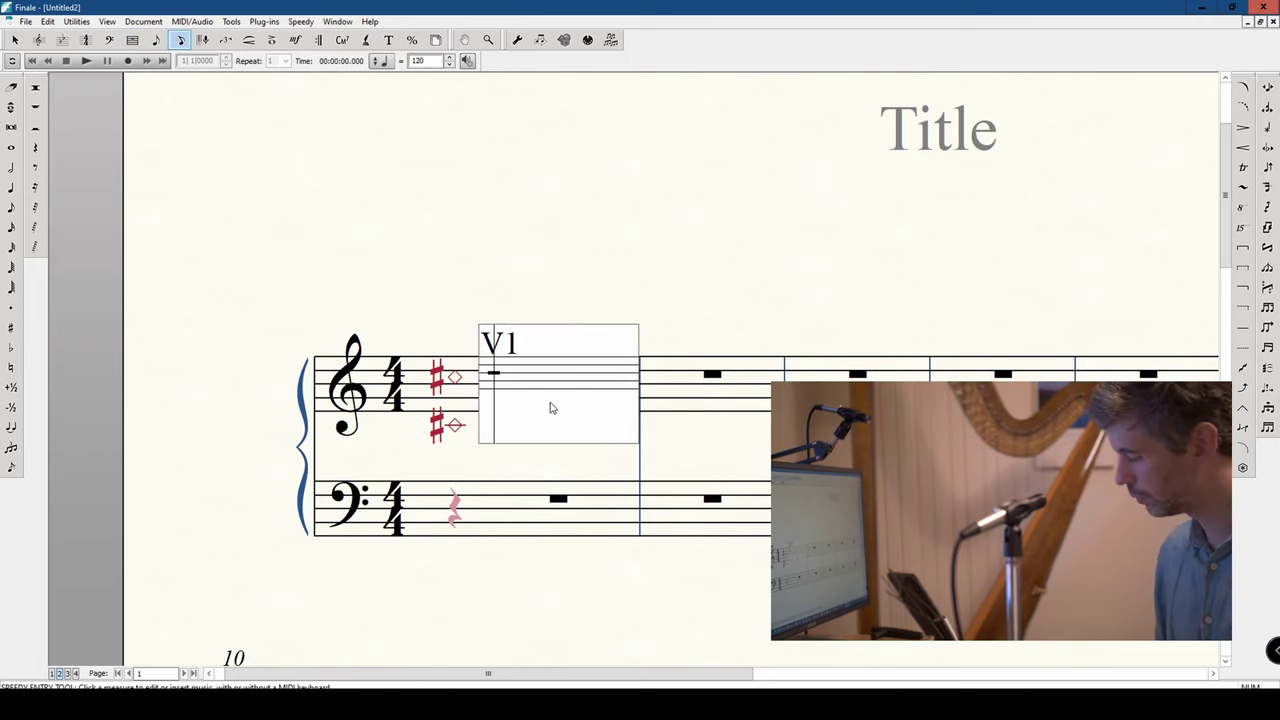
Step: Enter four quarter notes starting on C-sharp in bar 2, then pull them closer to the diamonds
key(5)
key(5)
key(5)
key(5)
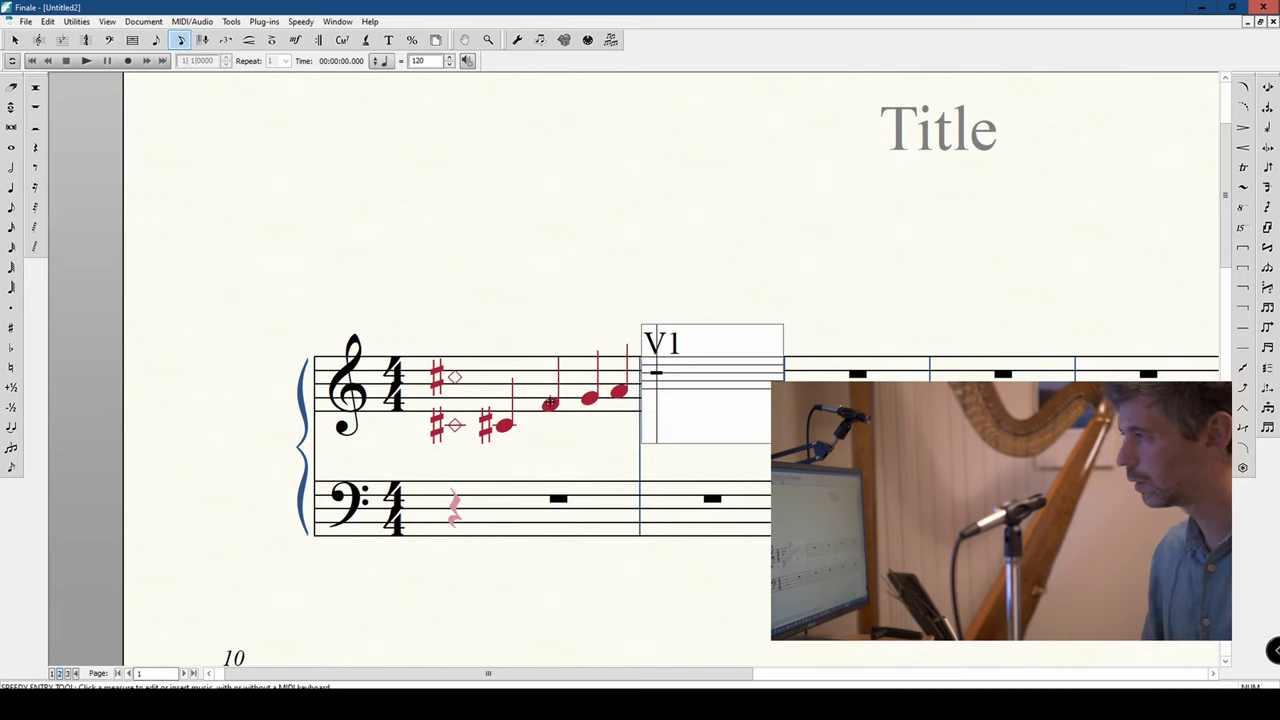
click(514, 265)
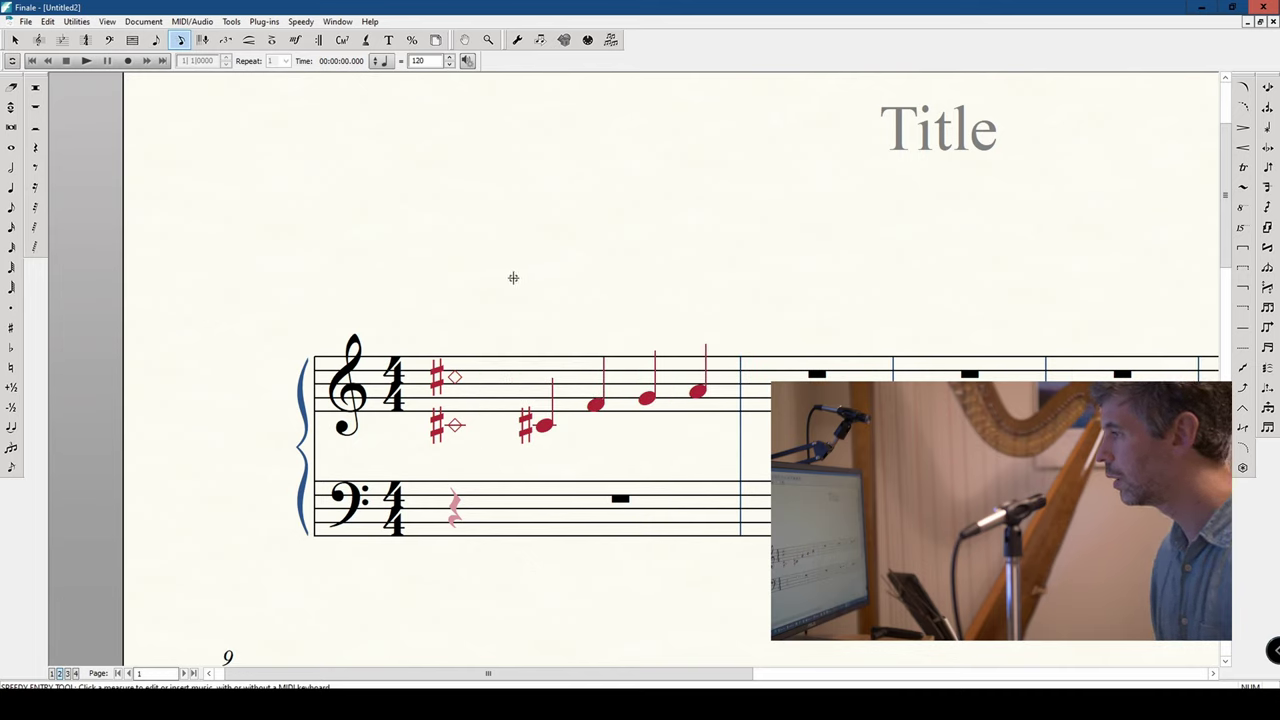
click(132, 40)
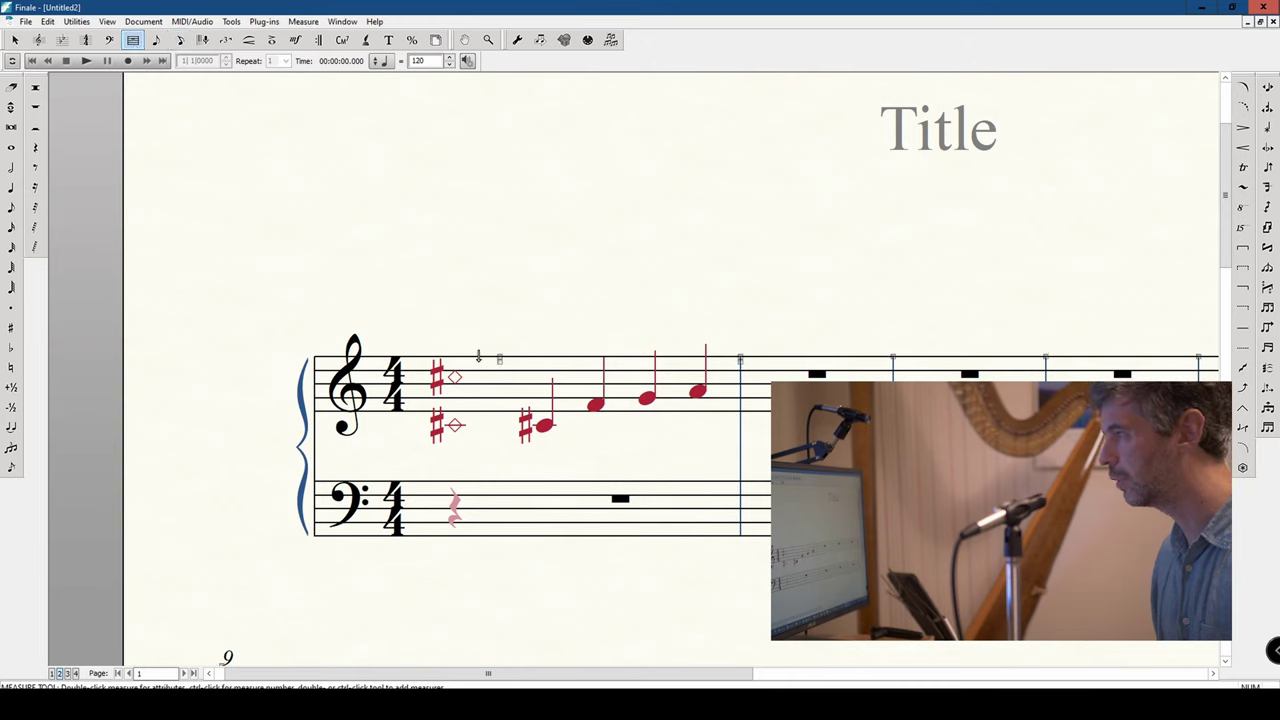
drag(499, 357, 483, 358)
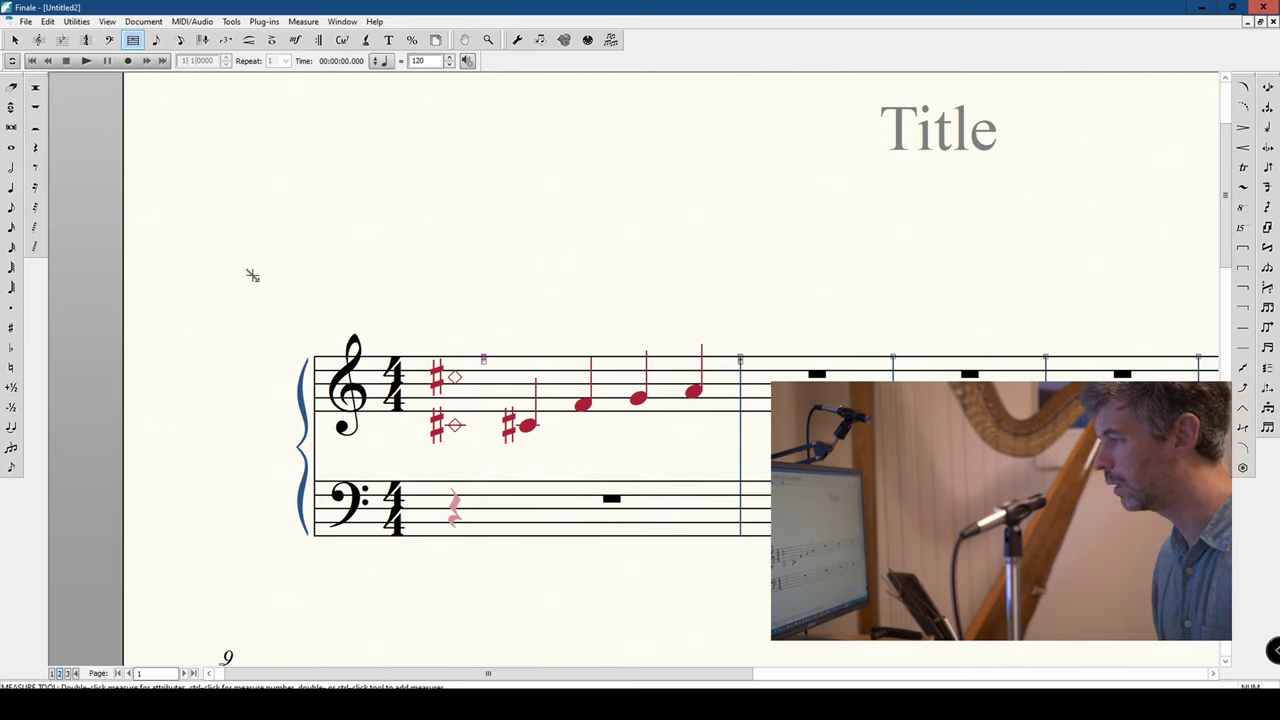
click(15, 40)
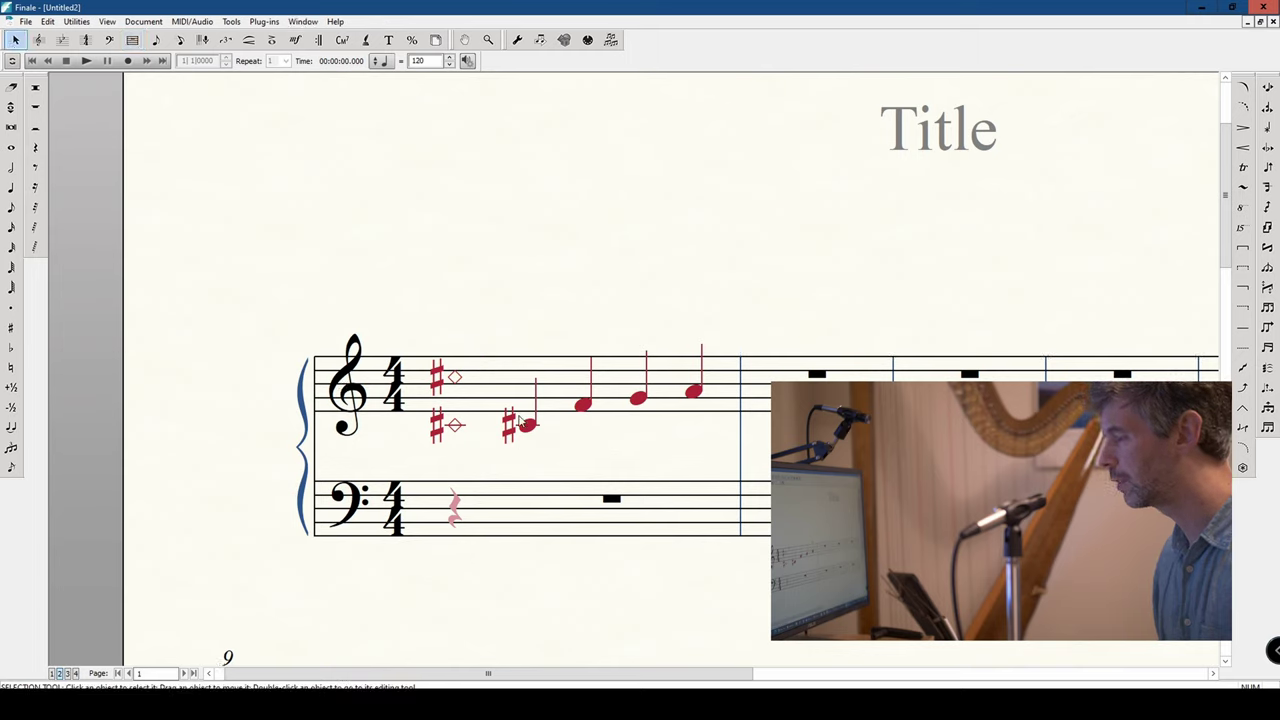
click(389, 40)
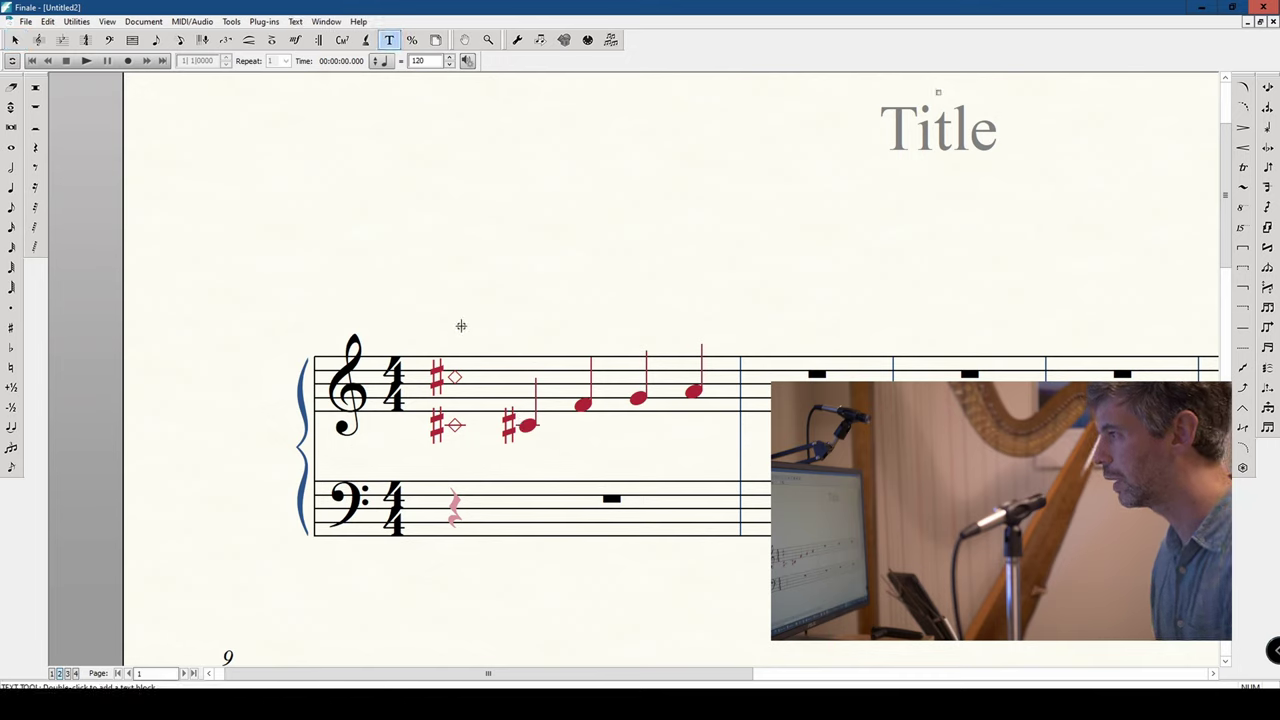
Step: Create a 'Set 2 C#s' technique text expression and assign it to the diamond chord
click(297, 41)
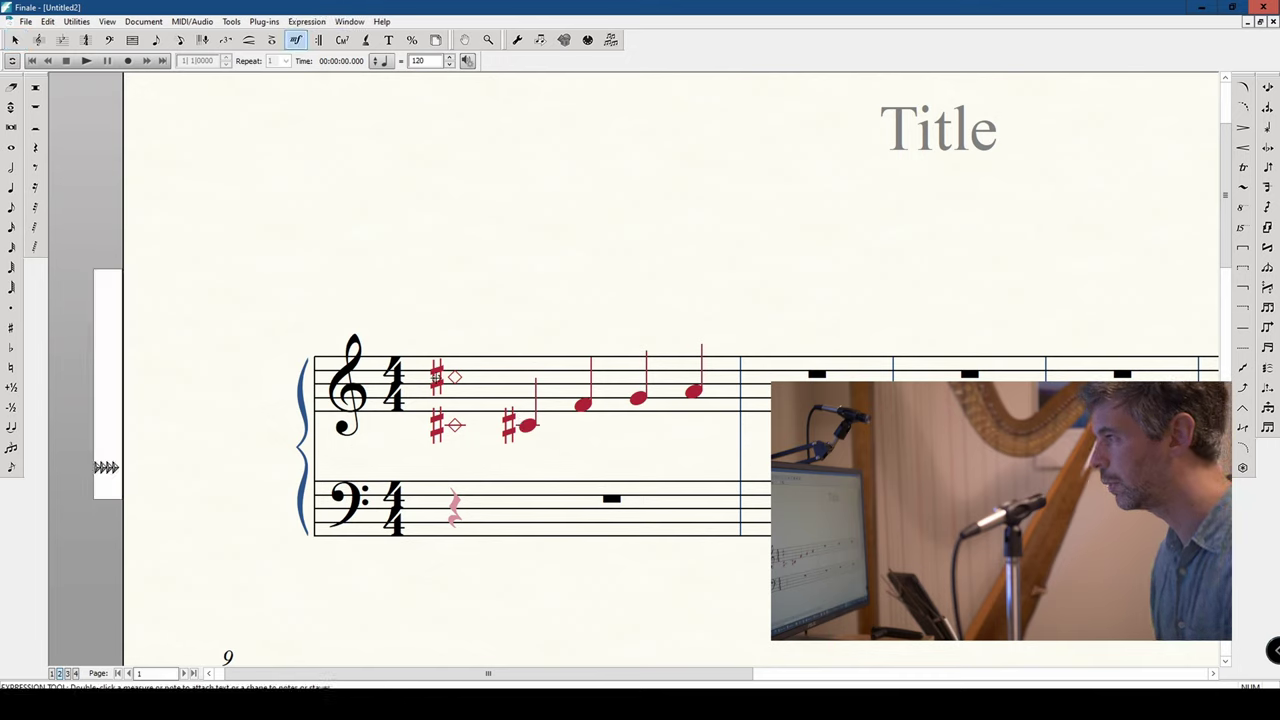
double_click(454, 379)
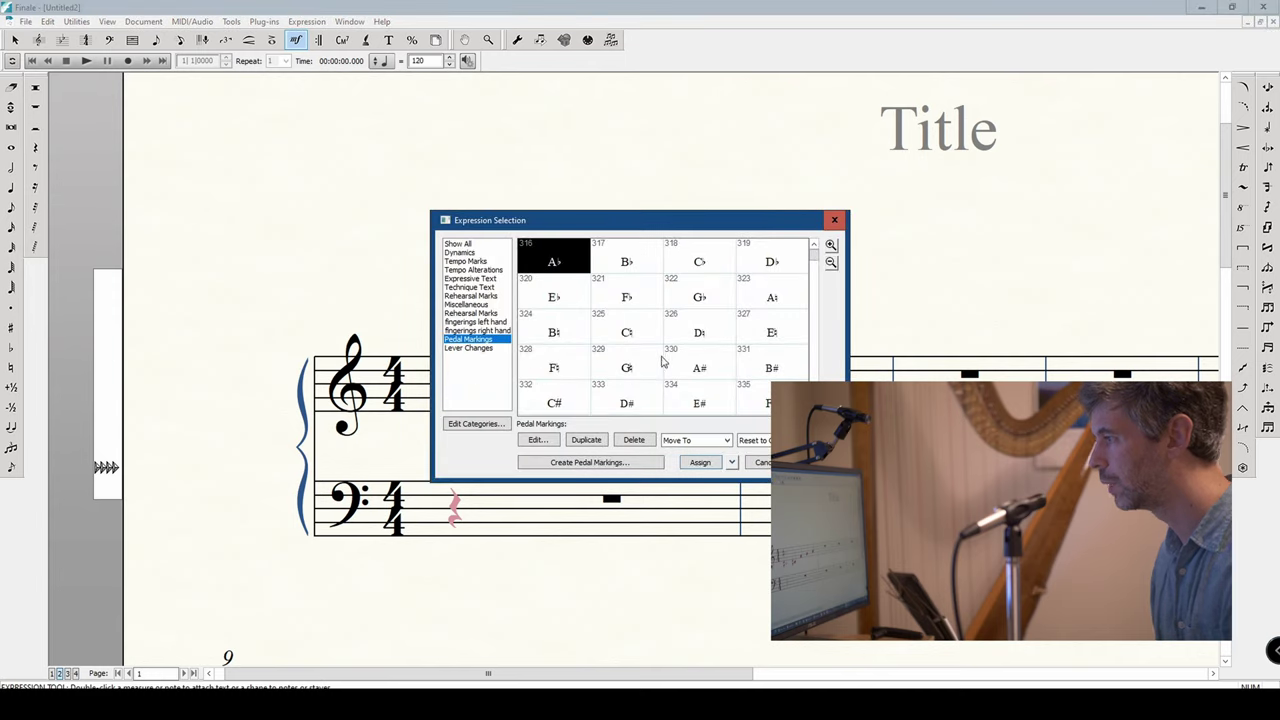
click(468, 287)
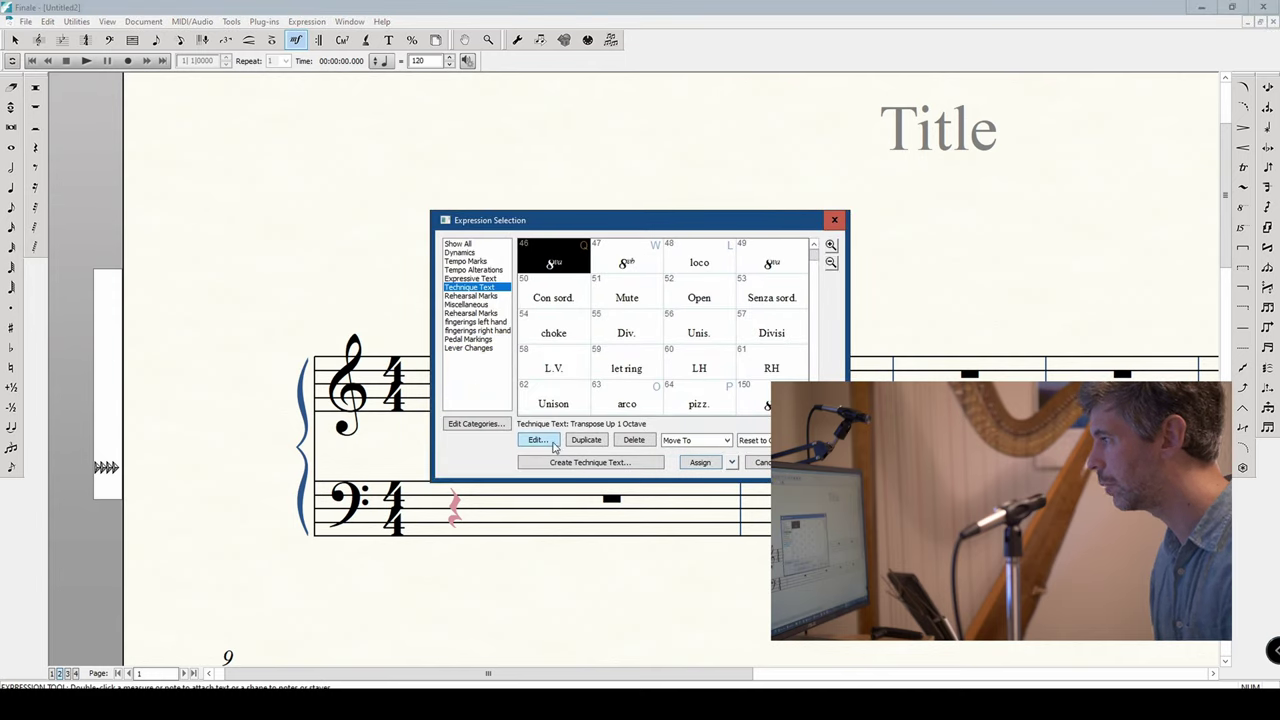
click(559, 461)
text(S)
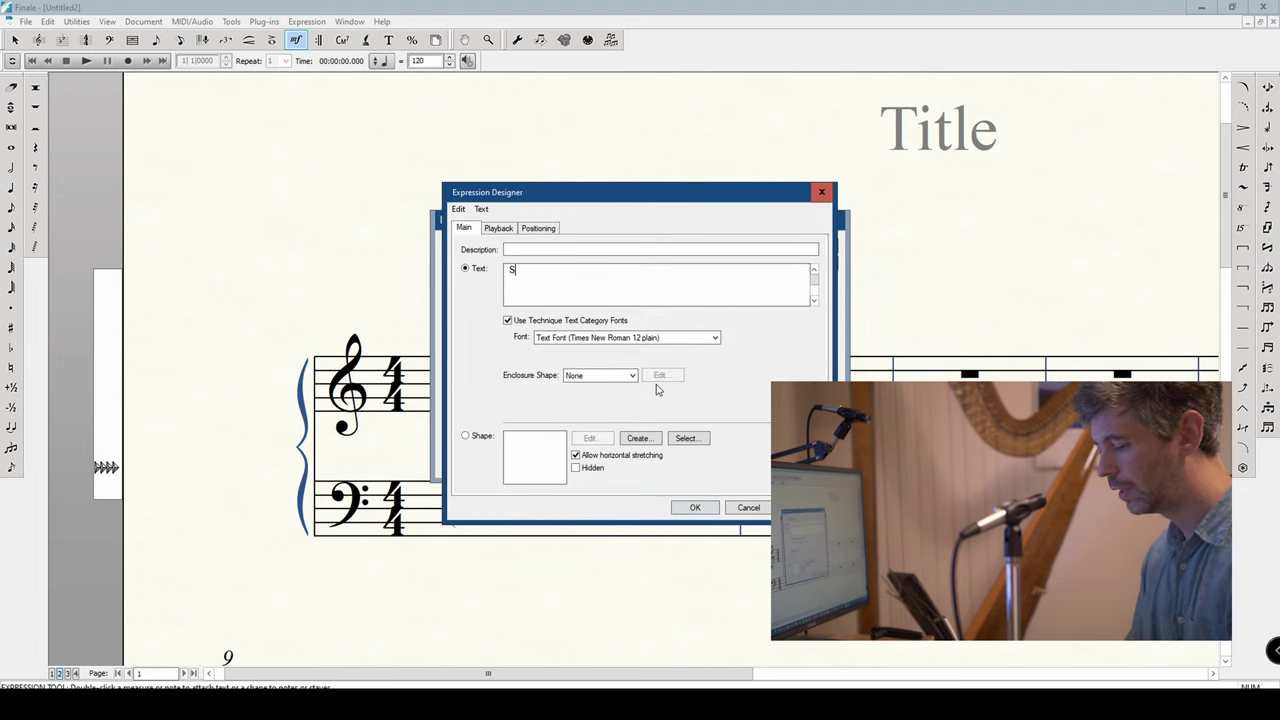
text(et 2 C)
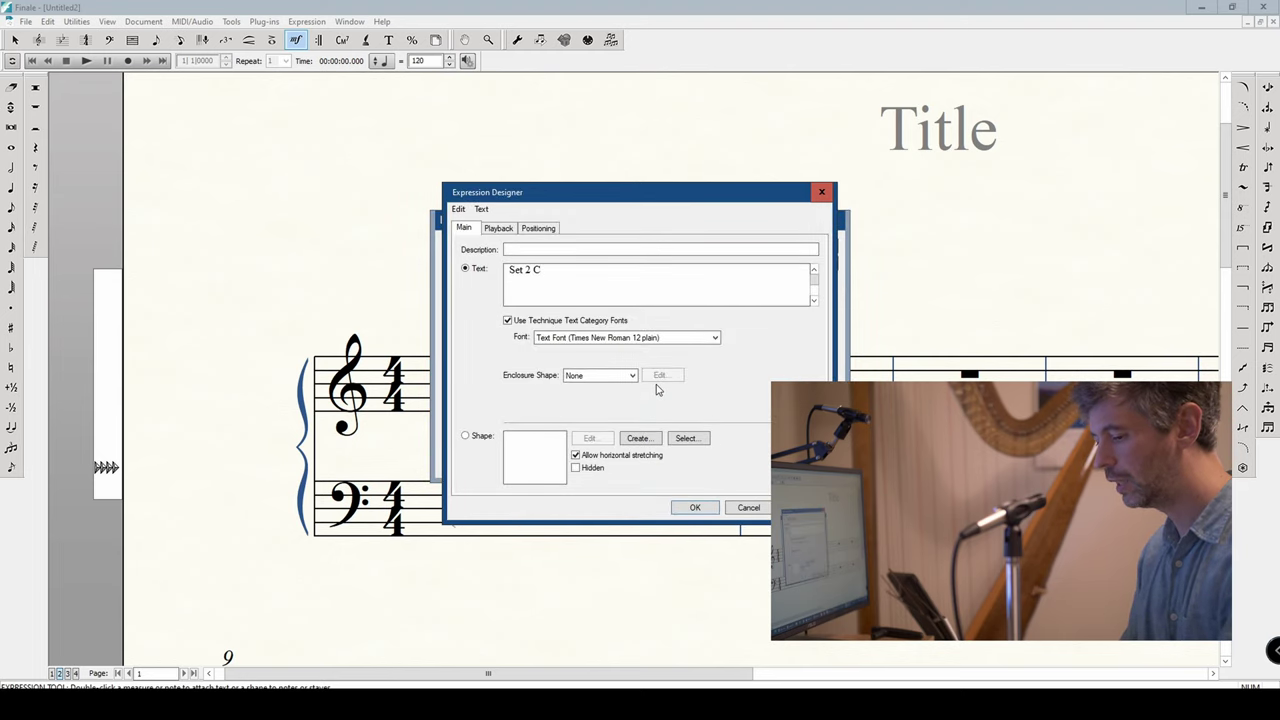
text(#s)
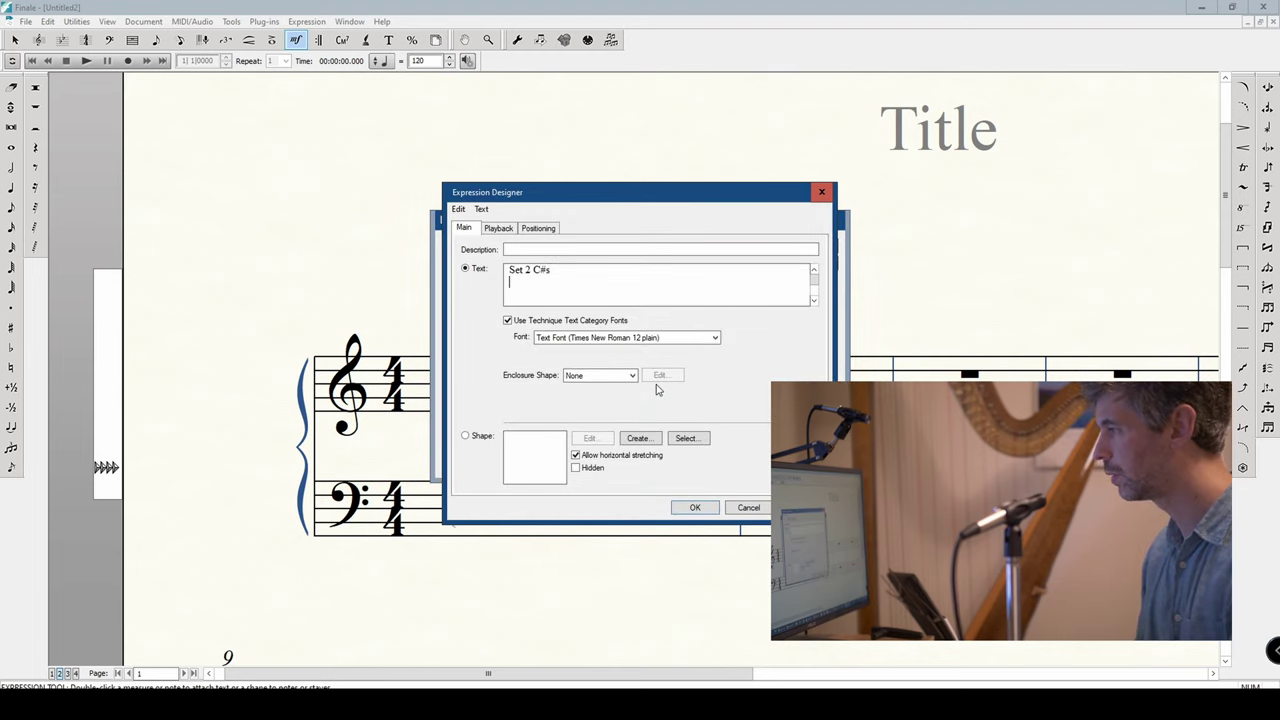
click(695, 506)
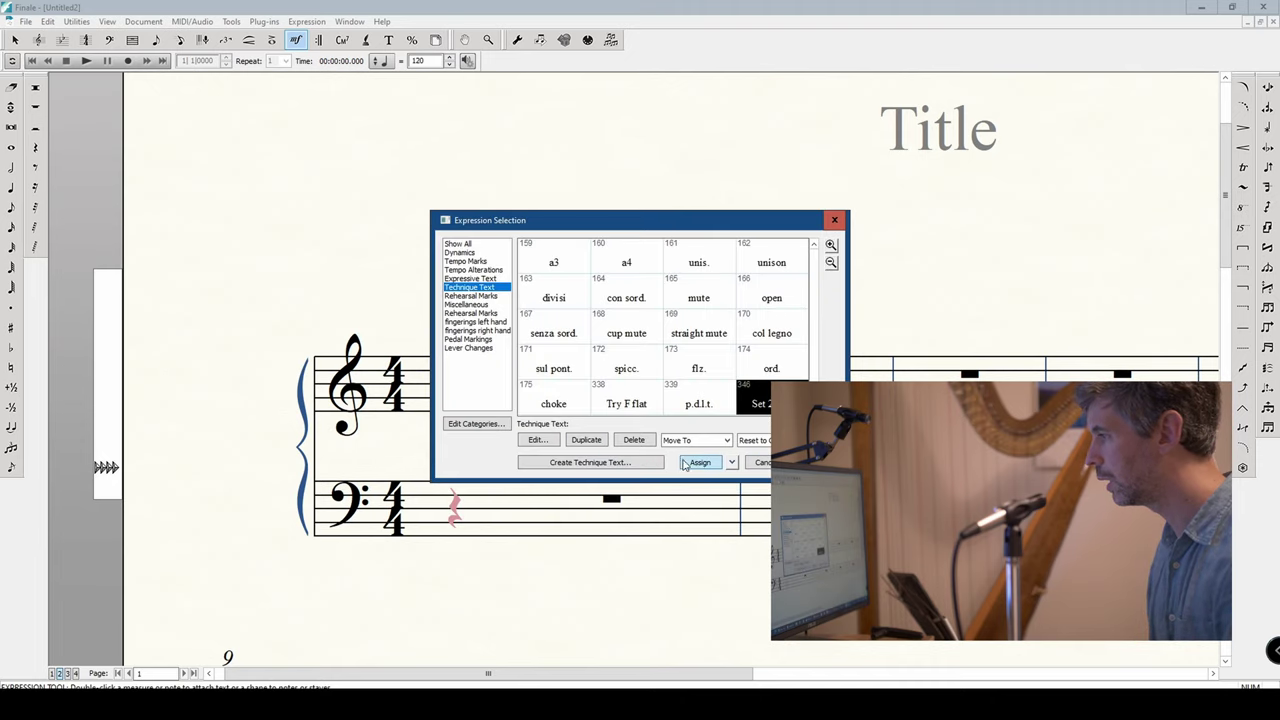
click(701, 465)
Step: Move 'Set 2 C#s' up and left above bar 1 and zoom out to the whole page
drag(454, 310, 391, 323)
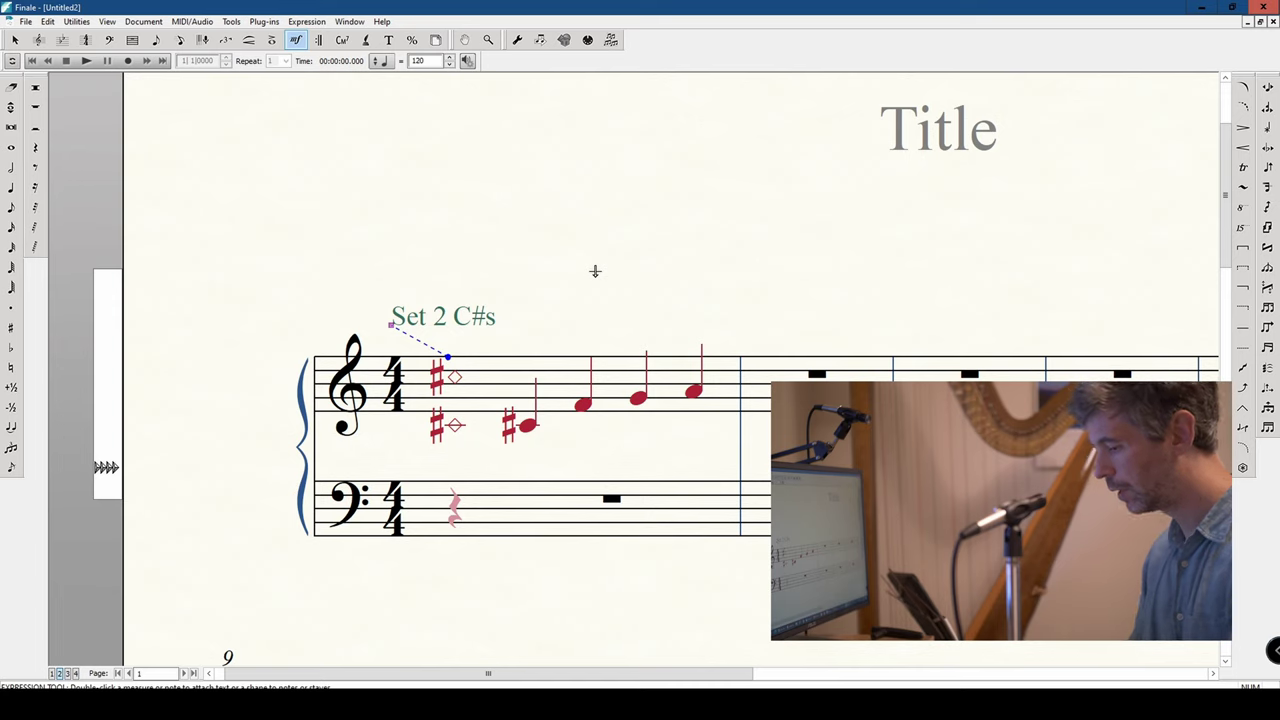
key(ctrl+1)
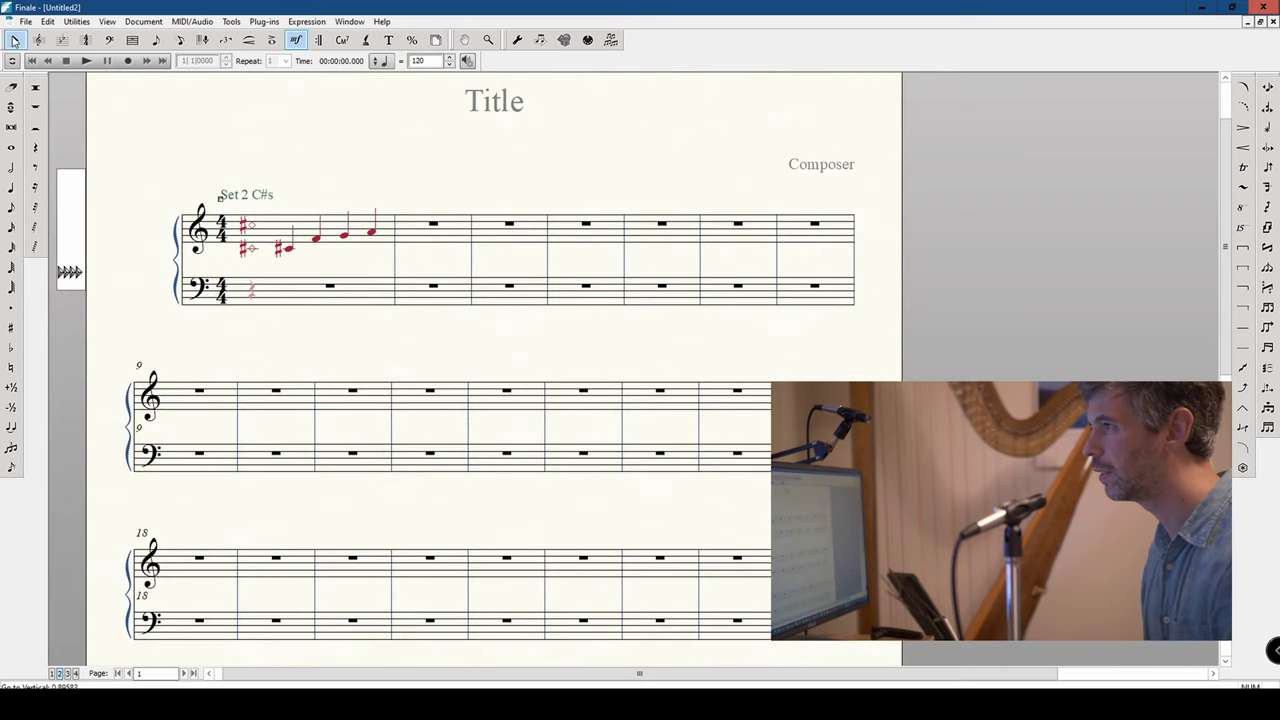
click(14, 40)
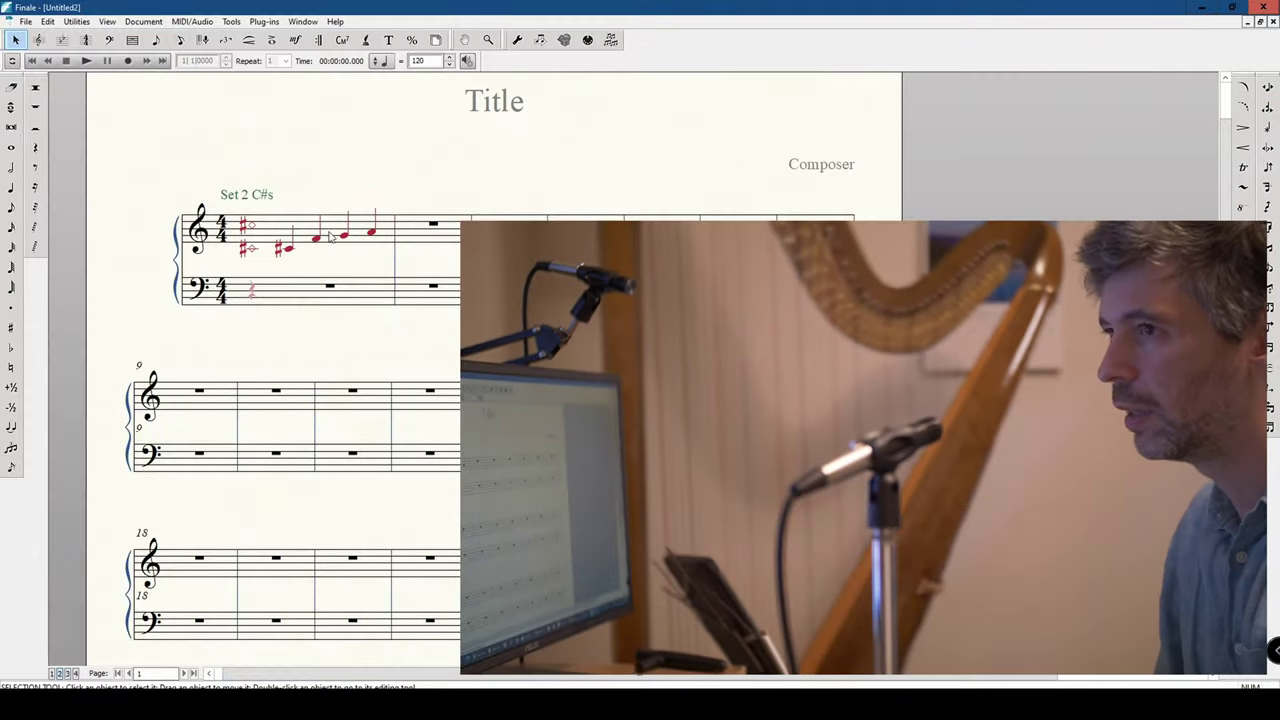
Step: From the third note onward, shorten the figure's last notes with duration key 4 in Speedy Entry
click(180, 40)
click(346, 240)
click(346, 240)
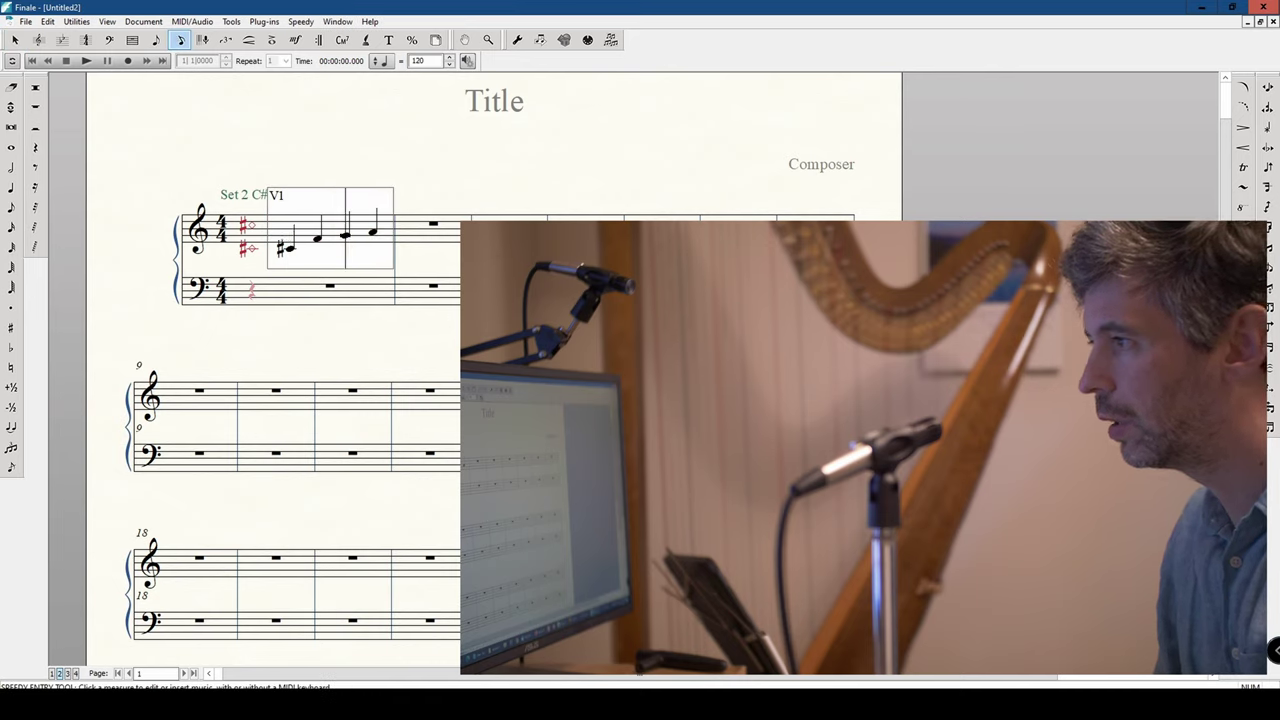
key(4)
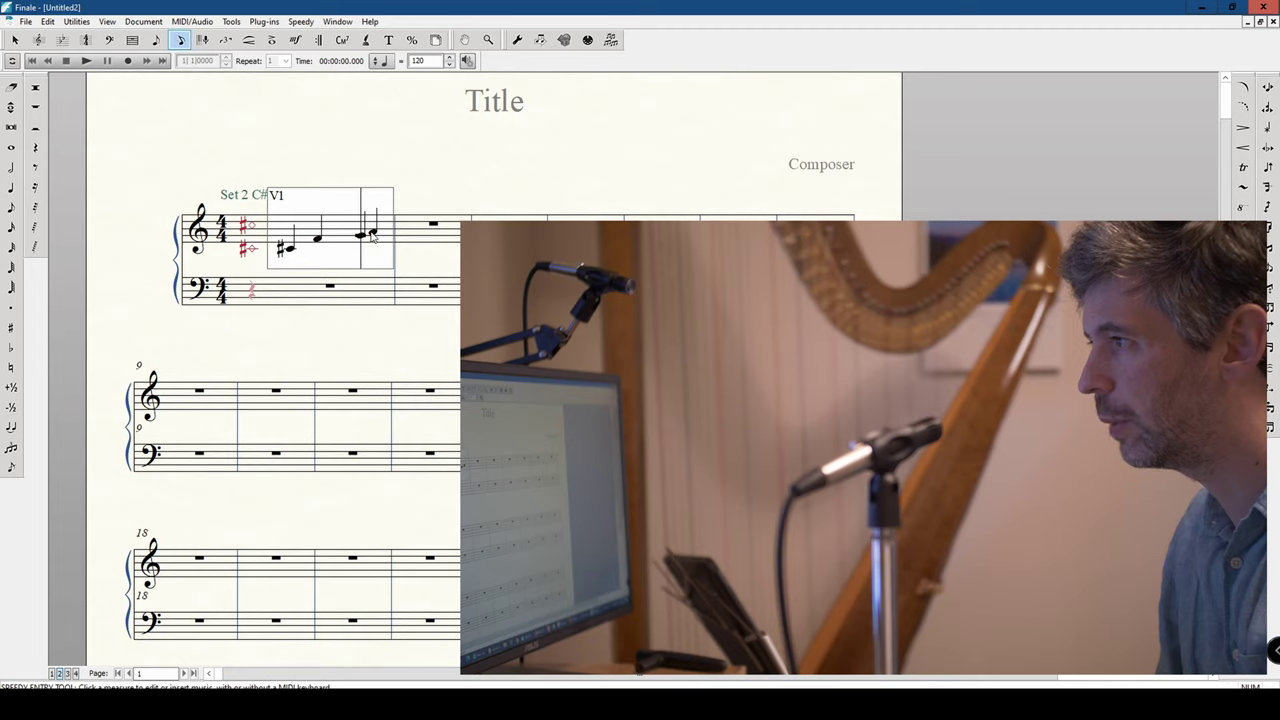
key(4)
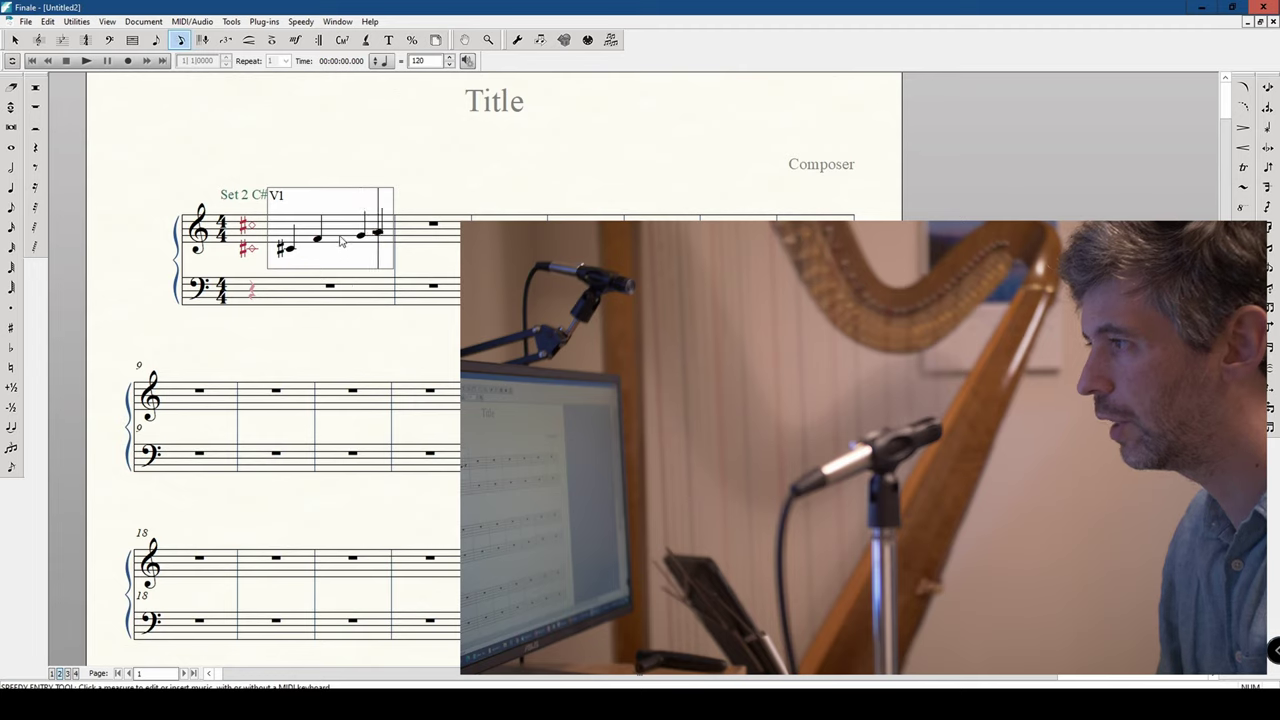
click(374, 140)
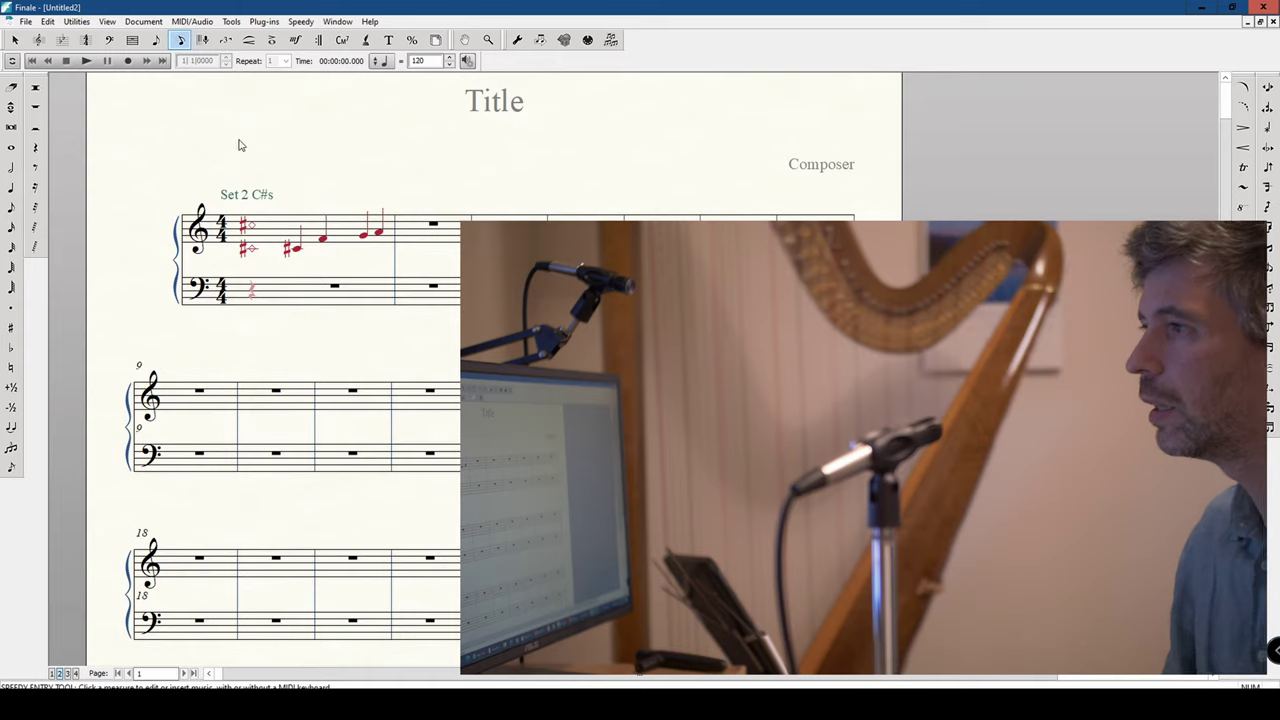
click(295, 40)
Step: Attach a Lever Changes marking to the note after the sharped C and nudge it into place
double_click(322, 240)
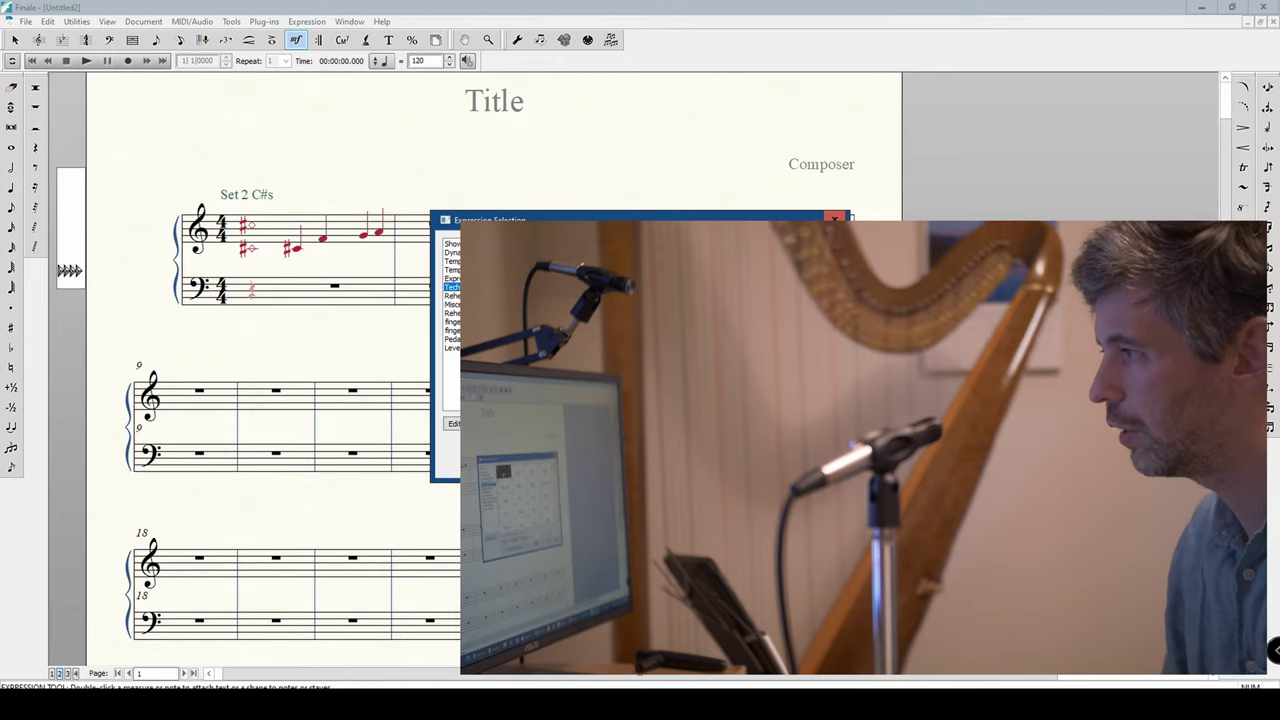
click(452, 347)
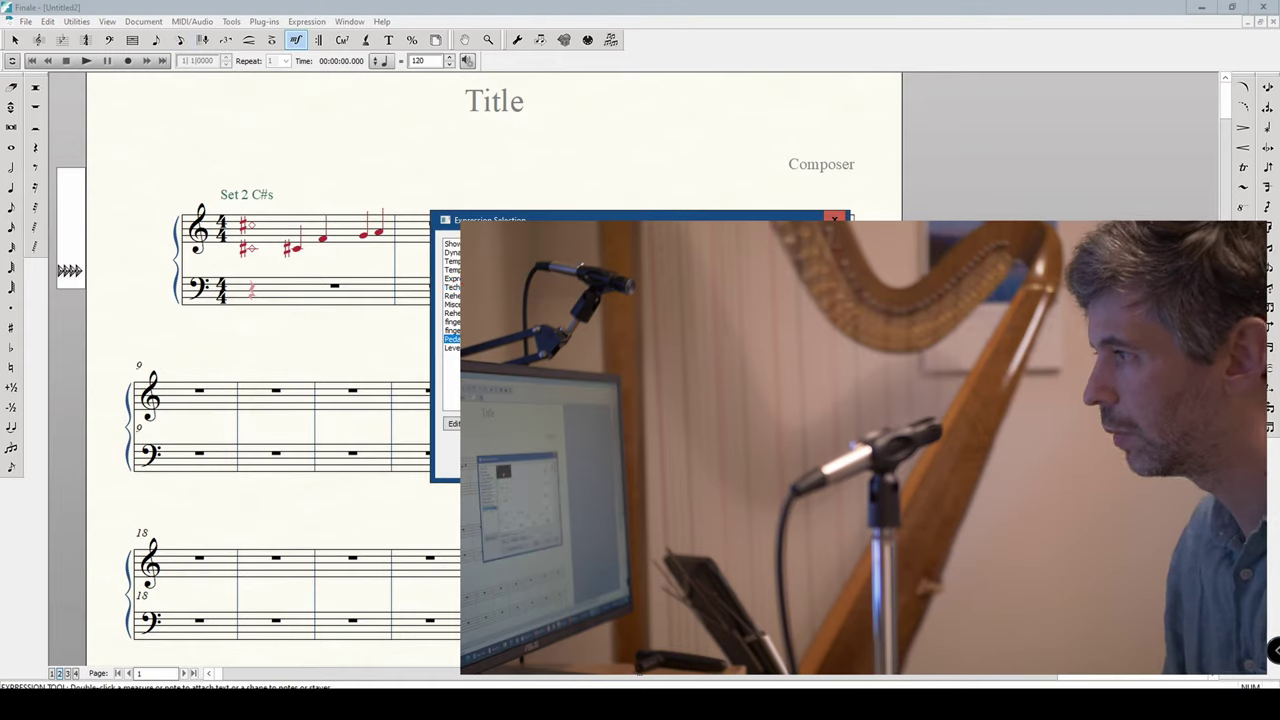
key(Return)
mouse_move(316, 259)
mouse_down()
mouse_move(258, 255)
mouse_move(306, 245)
mouse_move(320, 192)
mouse_move(320, 263)
mouse_move(295, 258)
mouse_move(311, 263)
mouse_up()
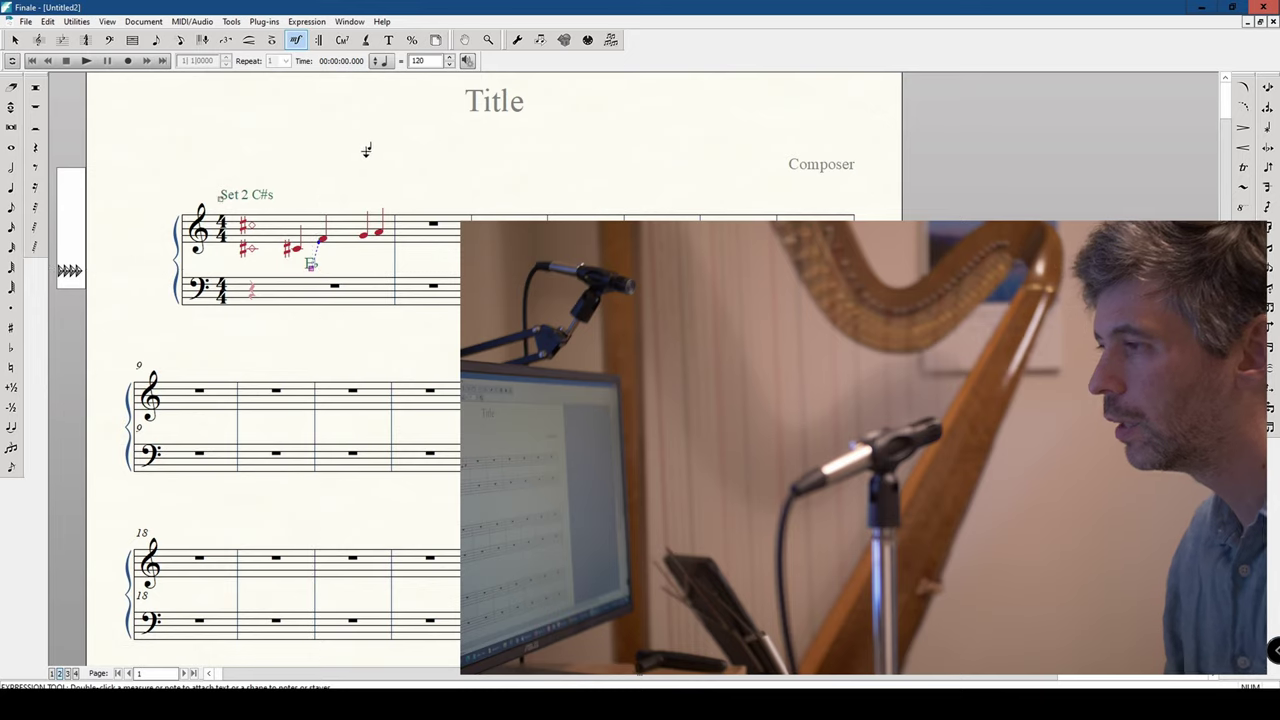